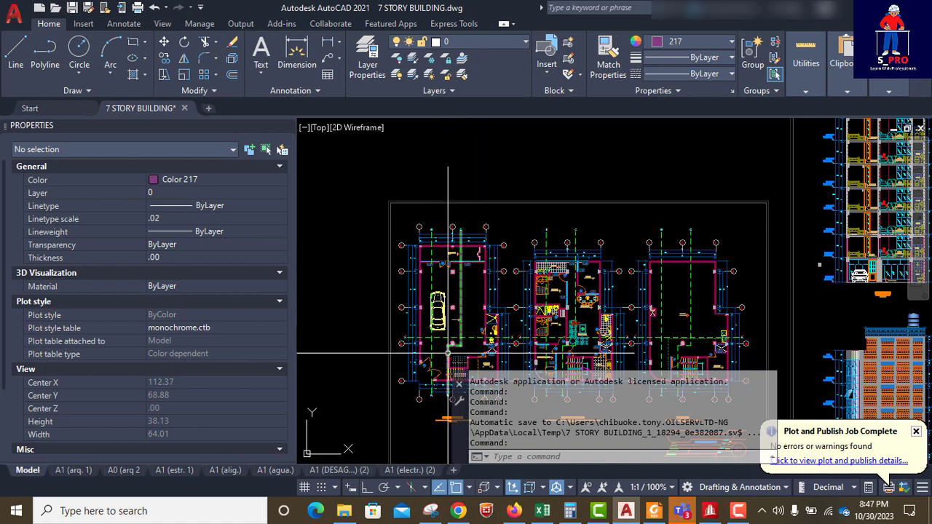
# Examine the floor plans, sections and elevations, ending at the corner column on axes 1 and E of the plan with the courtyard.
pyautogui.scroll(2, 447, 358)
pyautogui.scroll(-2, 404, 324)
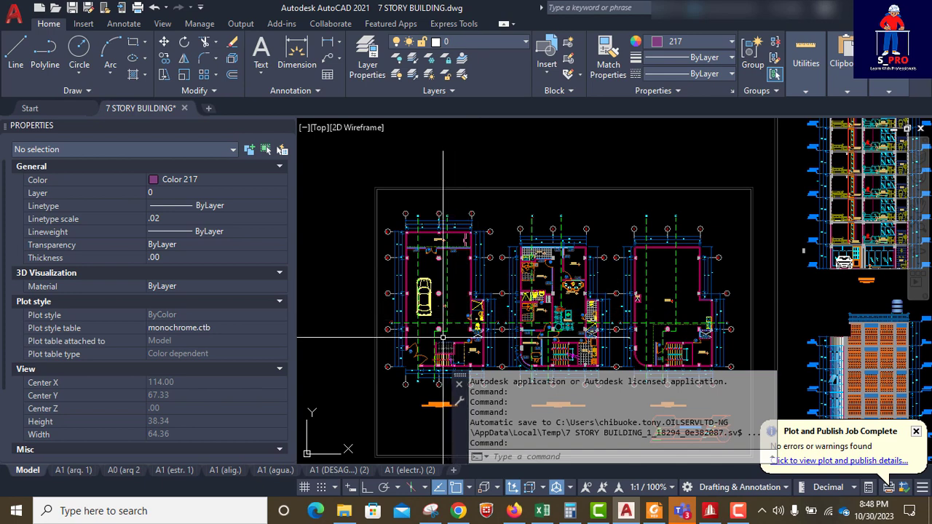
pyautogui.scroll(2, 443, 337)
pyautogui.scroll(-4, 586, 267)
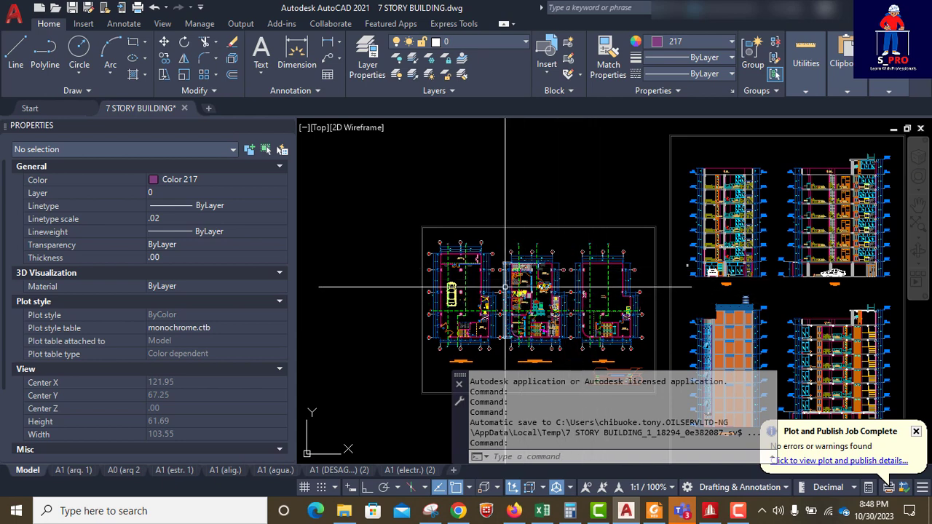
pyautogui.scroll(-2, 476, 286)
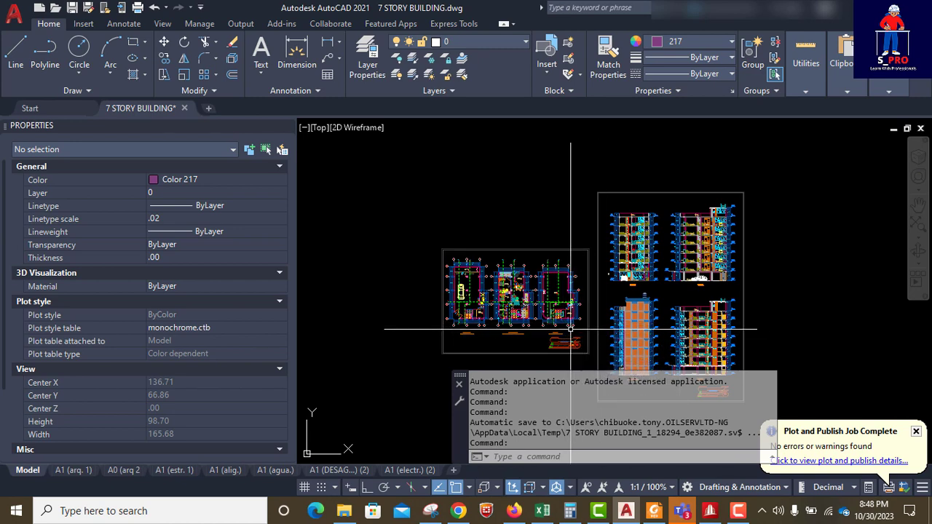
pyautogui.scroll(2, 566, 322)
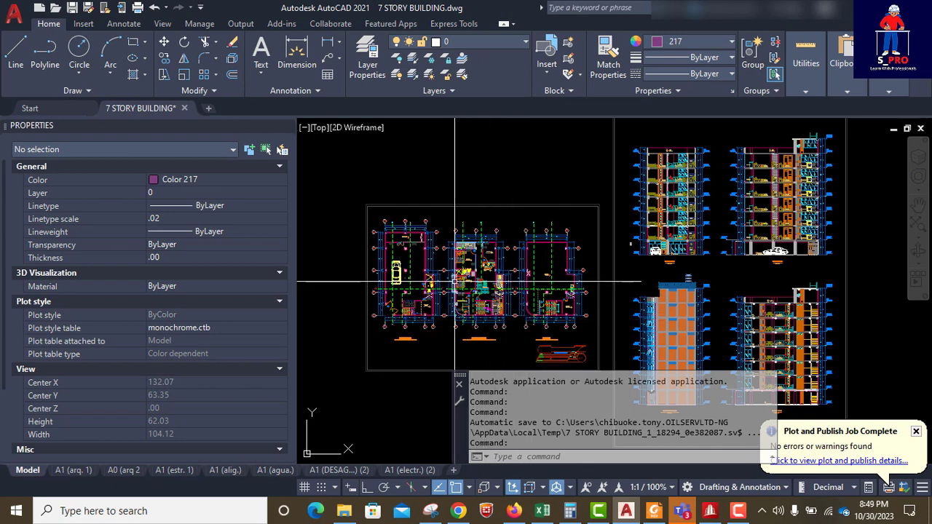
pyautogui.scroll(2, 391, 230)
pyautogui.scroll(4, 391, 230)
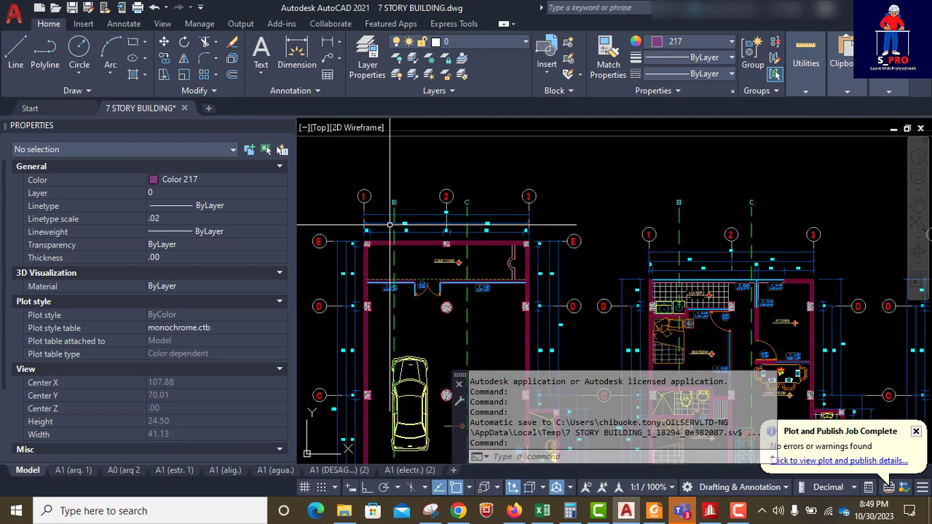
pyautogui.scroll(3, 364, 250)
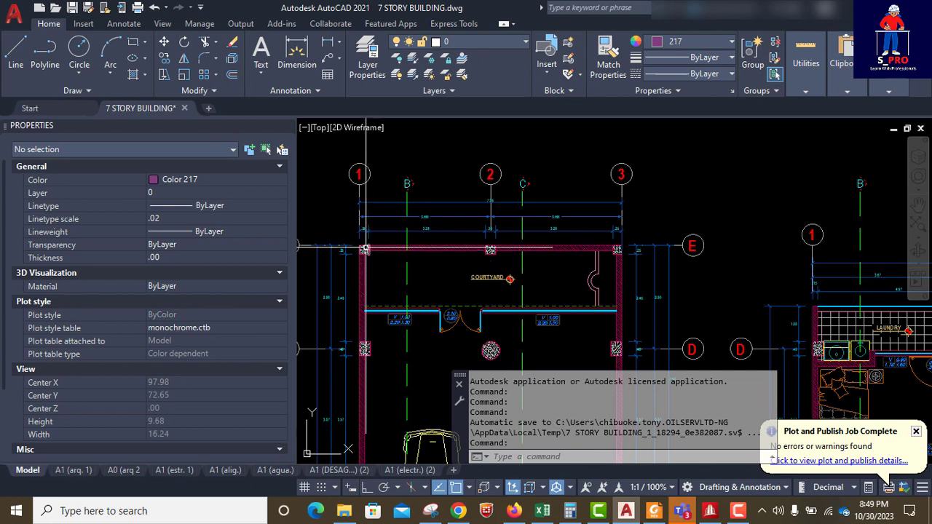
pyautogui.scroll(-1, 364, 250)
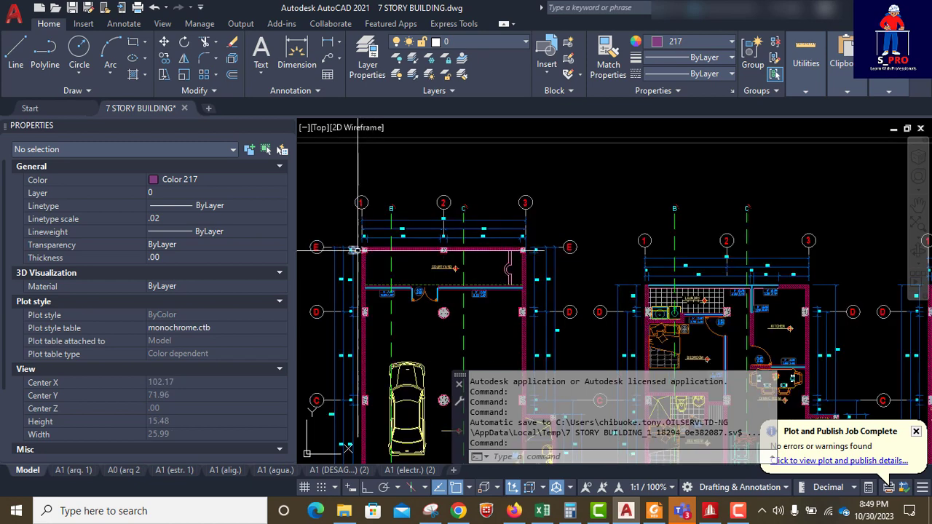
pyautogui.scroll(3, 364, 250)
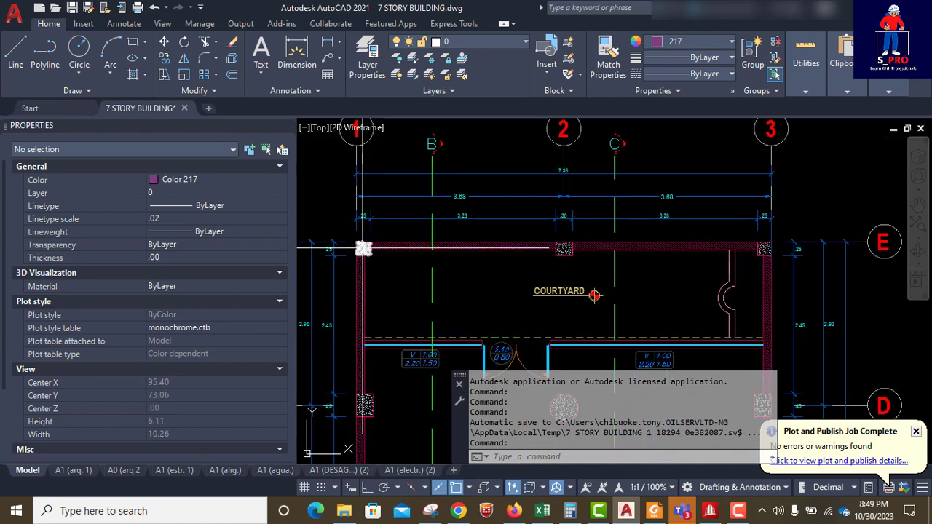
# Switch to STAAD.Pro and add the first node at X 0, Y 0, Z 0 m.
pyautogui.click(710, 513)
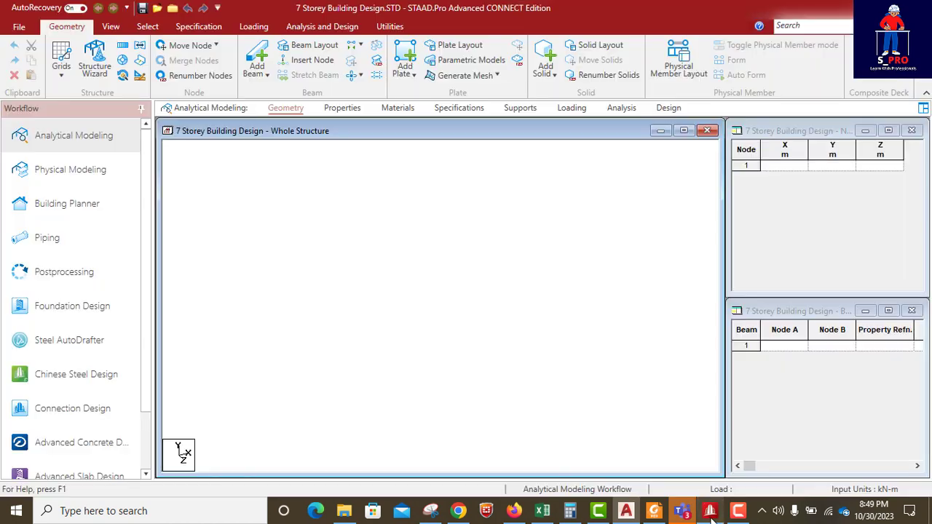
pyautogui.click(795, 167)
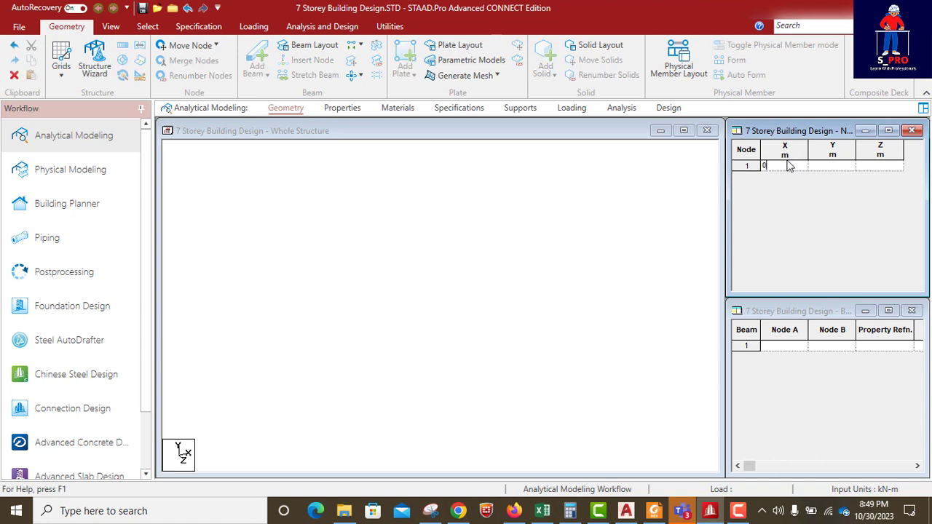
pyautogui.press('Tab')
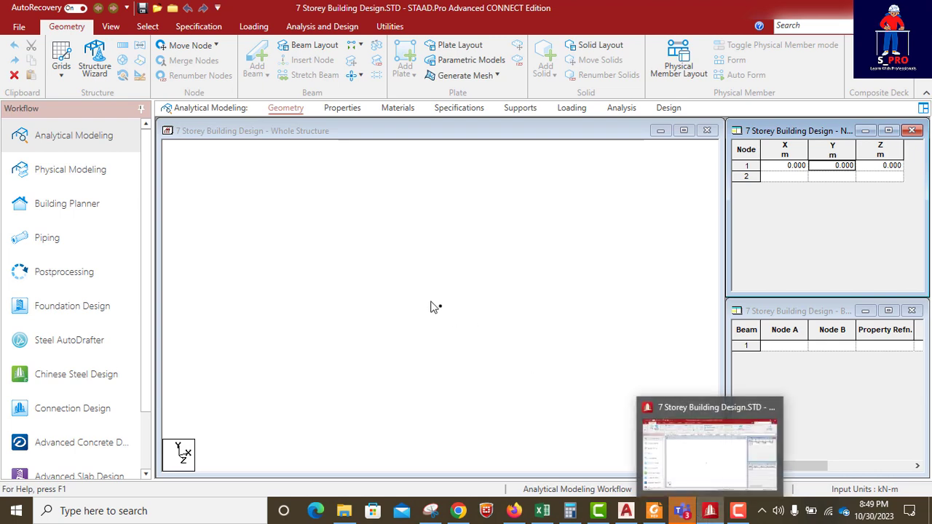
# Switch back to AutoCAD and measure the thickness of the wall below the corner column at axes 1 and E with a temporary linear dimension.
pyautogui.click(710, 511)
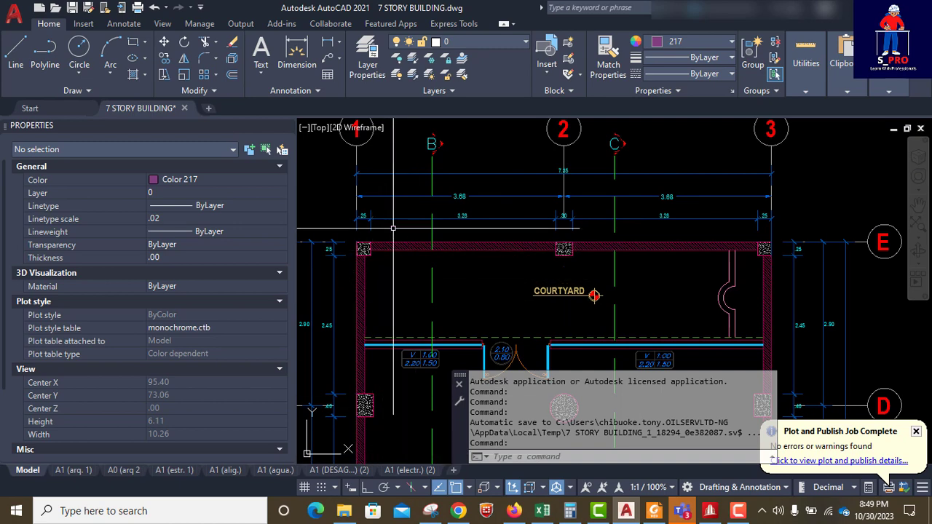
pyautogui.scroll(2, 362, 240)
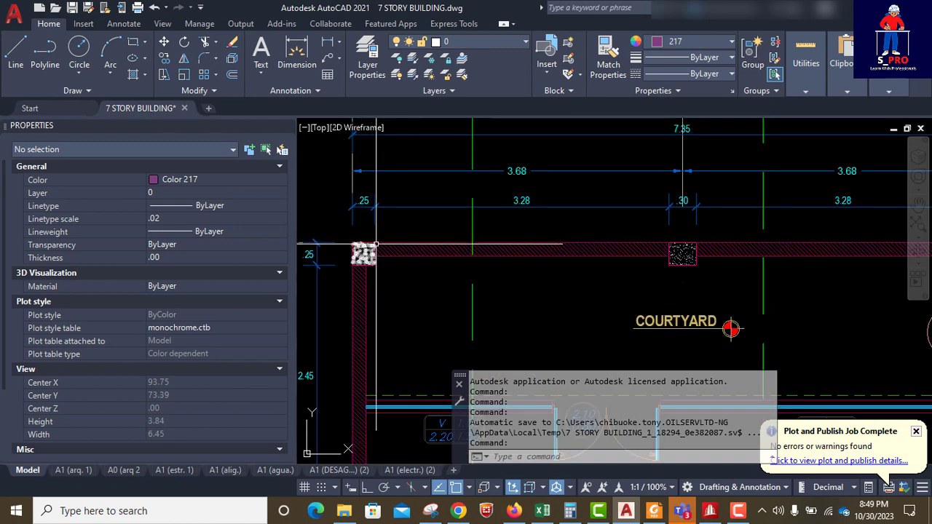
pyautogui.scroll(-2, 382, 308)
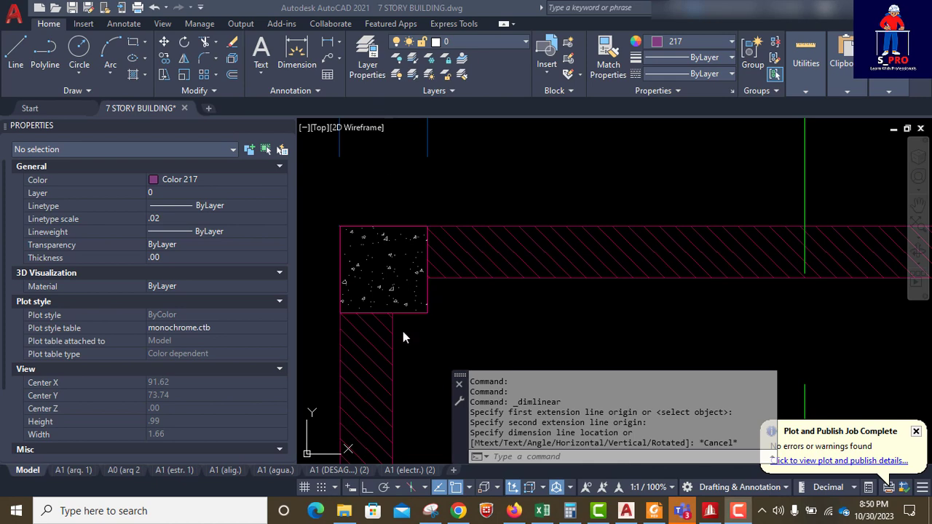
pyautogui.scroll(-6, 357, 281)
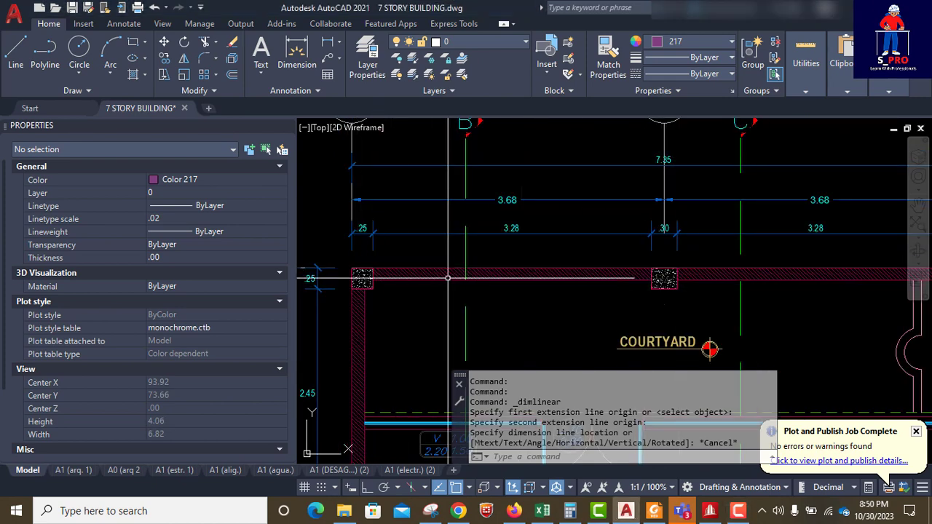
pyautogui.scroll(6, 359, 281)
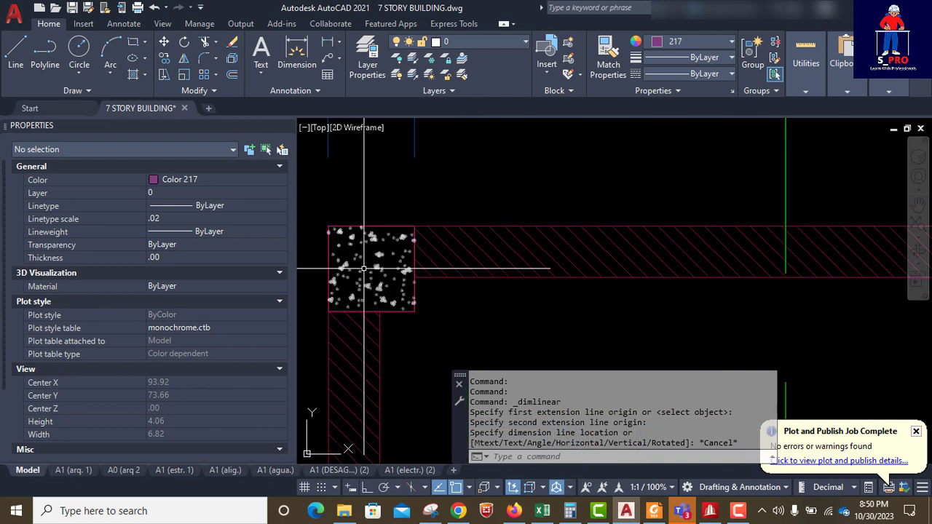
pyautogui.click(327, 42)
pyautogui.scroll(3, 327, 310)
pyautogui.click(327, 305)
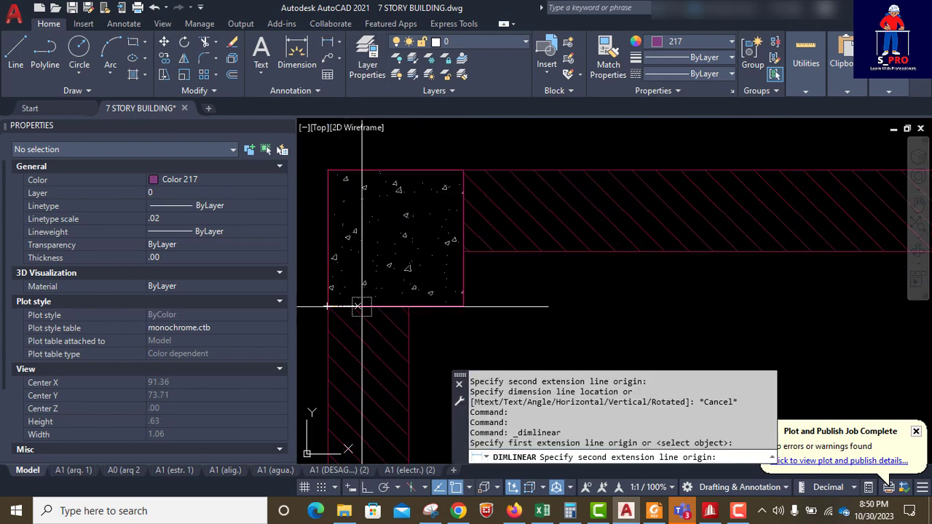
pyautogui.click(409, 306)
pyautogui.scroll(-3, 411, 304)
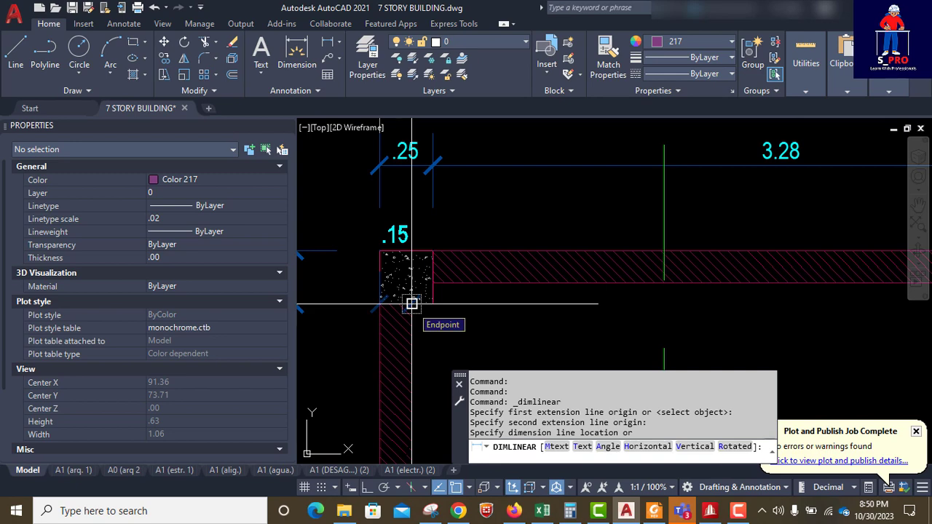
pyautogui.press('Escape')
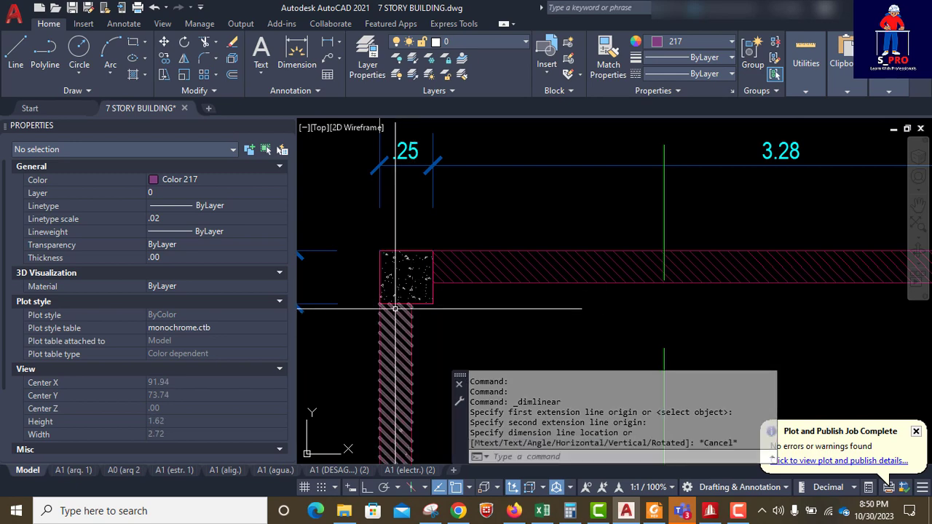
# Measure the width of the corner column at axes 1 and E with a temporary linear dimension.
pyautogui.scroll(-10, 427, 281)
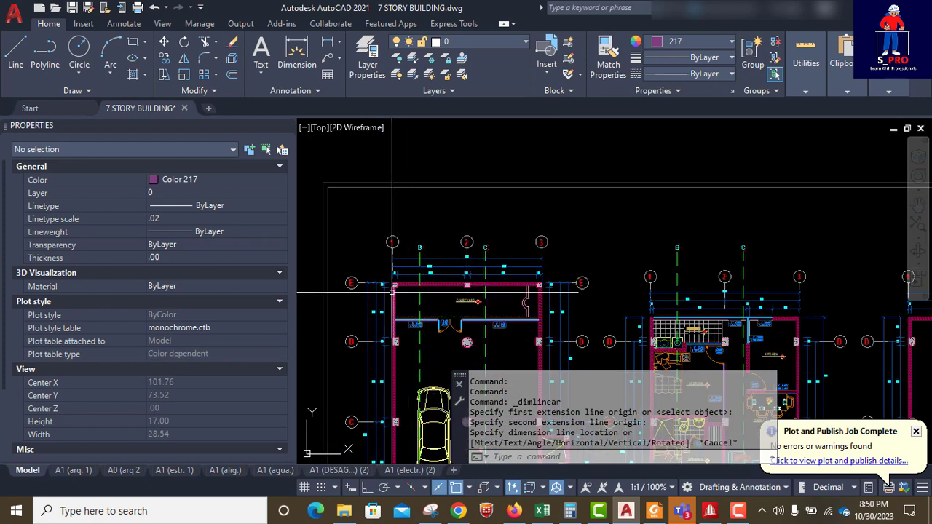
pyautogui.scroll(2, 394, 286)
pyautogui.scroll(6, 395, 286)
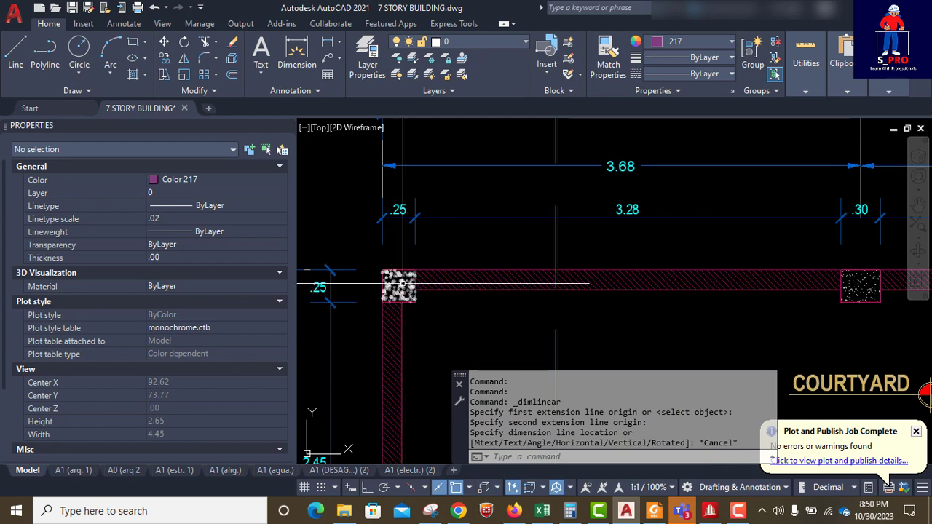
pyautogui.scroll(2, 401, 282)
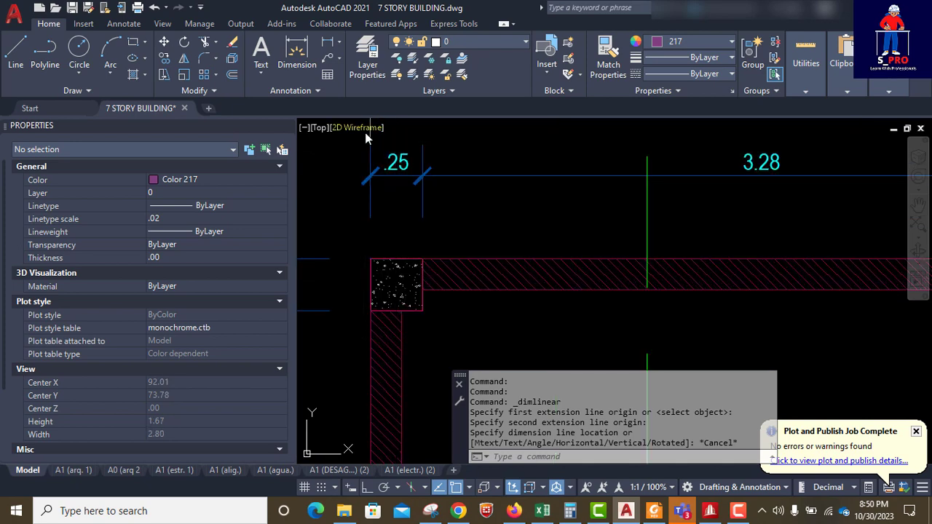
pyautogui.click(327, 42)
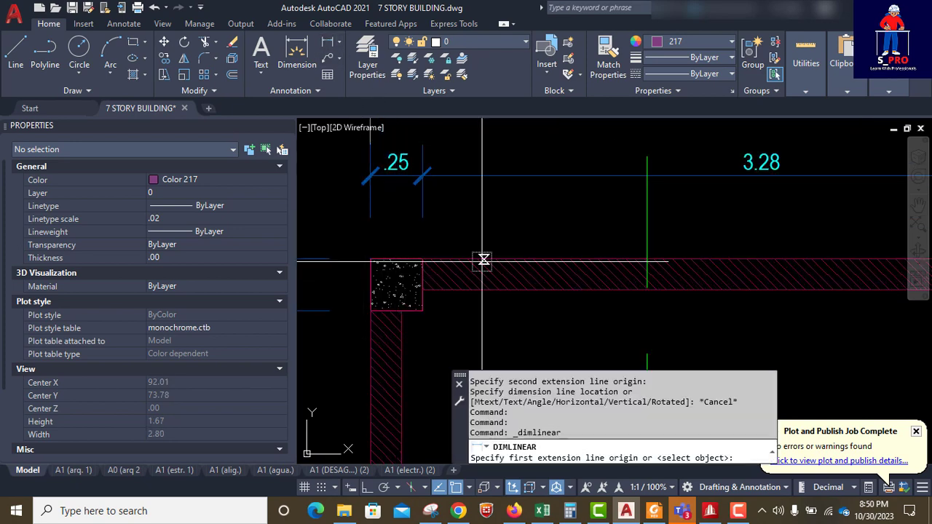
pyautogui.click(371, 259)
pyautogui.click(423, 259)
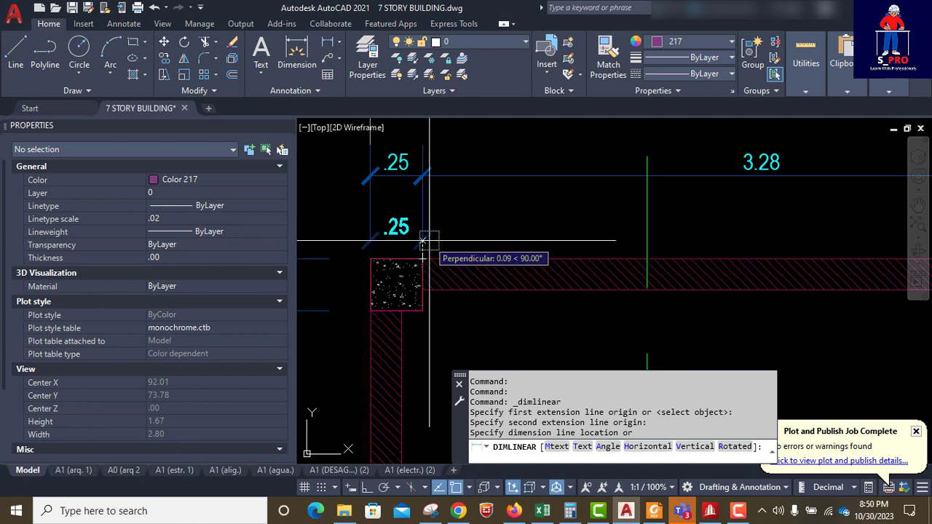
pyautogui.click(410, 142)
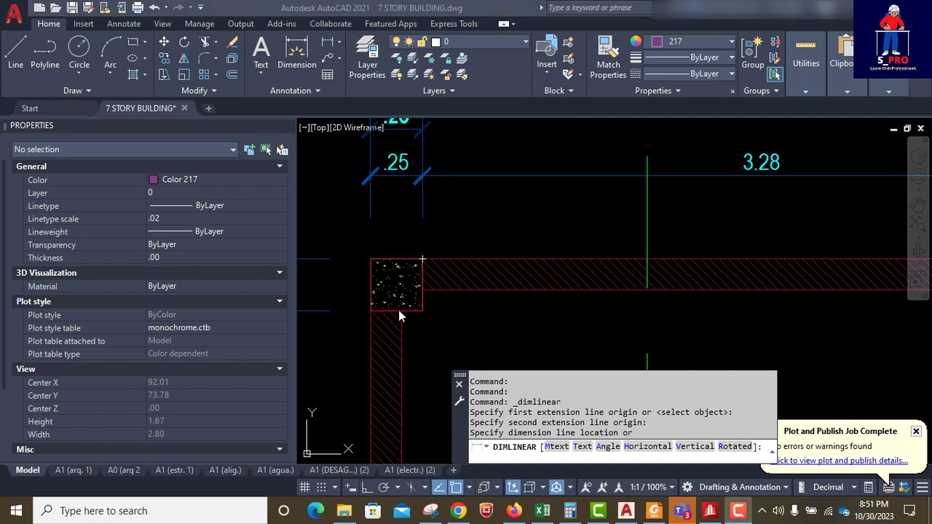
pyautogui.press('Escape')
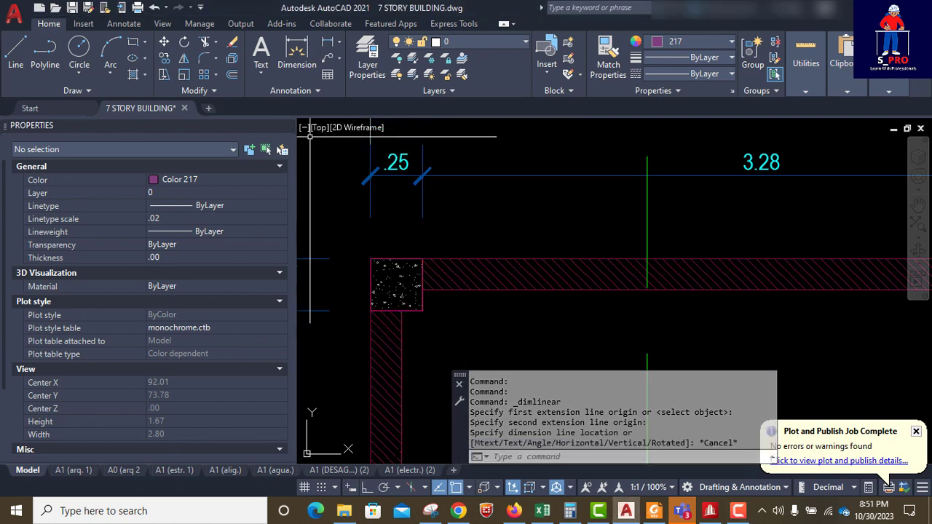
# Draw two crossing diagonal lines between opposite corners of the column at axes 1 and E.
pyautogui.click(16, 50)
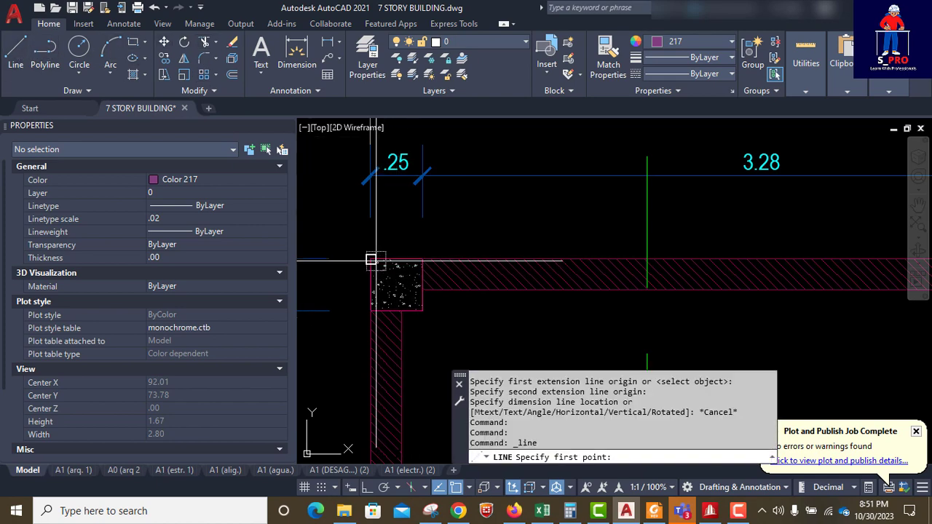
pyautogui.click(371, 260)
pyautogui.click(422, 309)
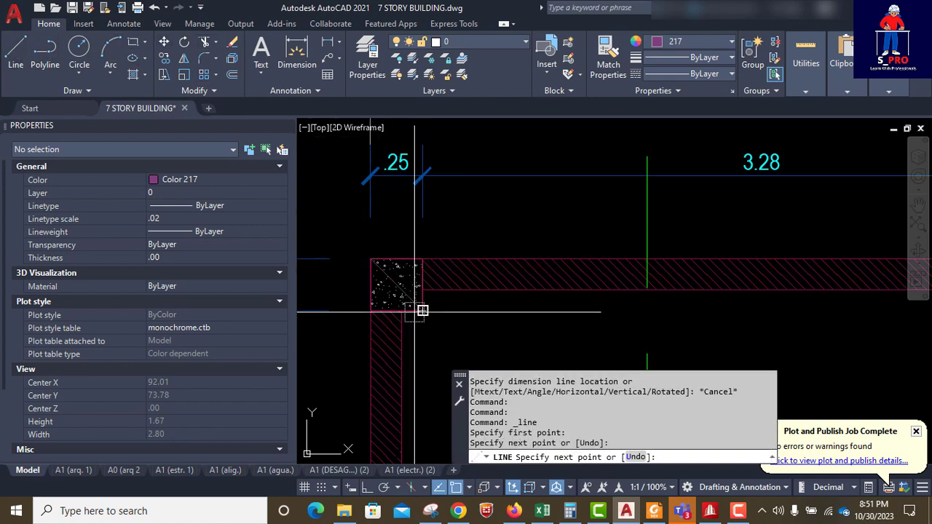
pyautogui.press('Return')
pyautogui.press('Return')
pyautogui.click(422, 259)
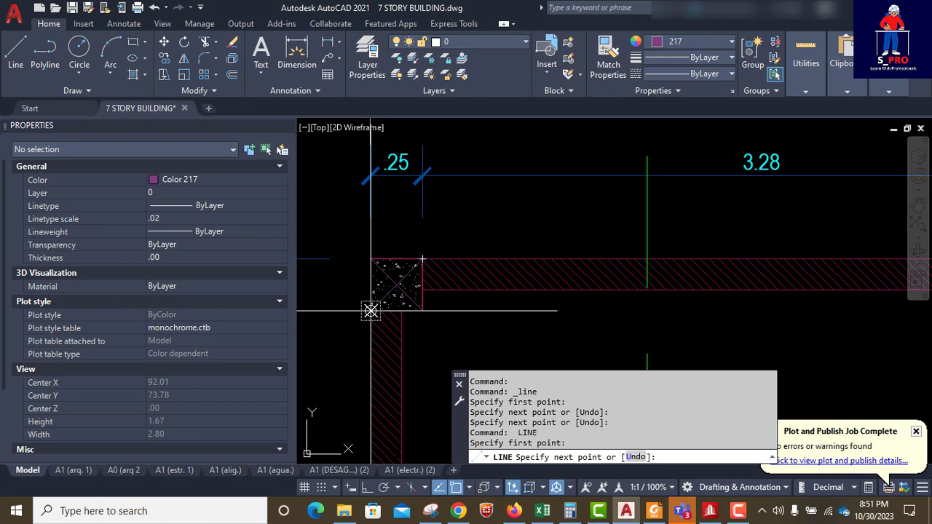
pyautogui.click(371, 311)
pyautogui.press('Return')
# Draw both corner-to-corner diagonals across the middle column at axes 2 and E.
pyautogui.scroll(-2, 371, 309)
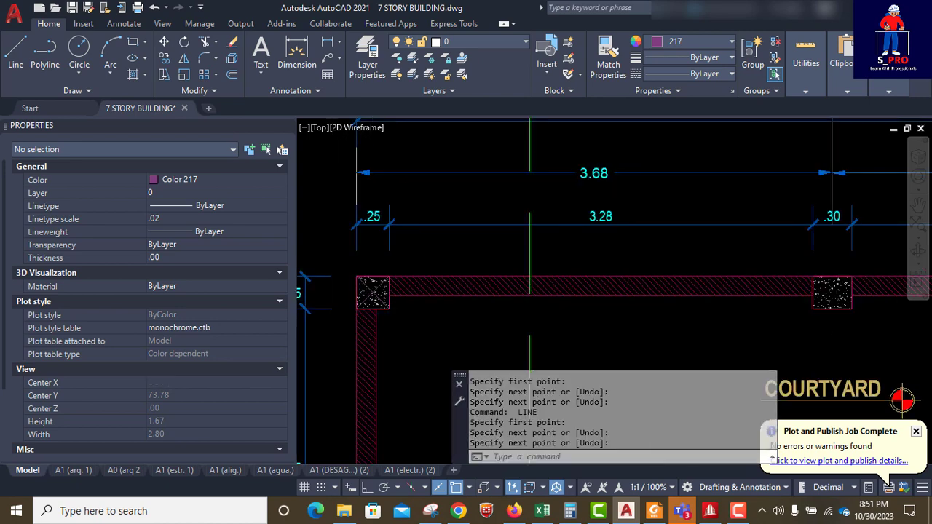
pyautogui.scroll(-4, 344, 309)
pyautogui.scroll(8, 535, 303)
pyautogui.press('Return')
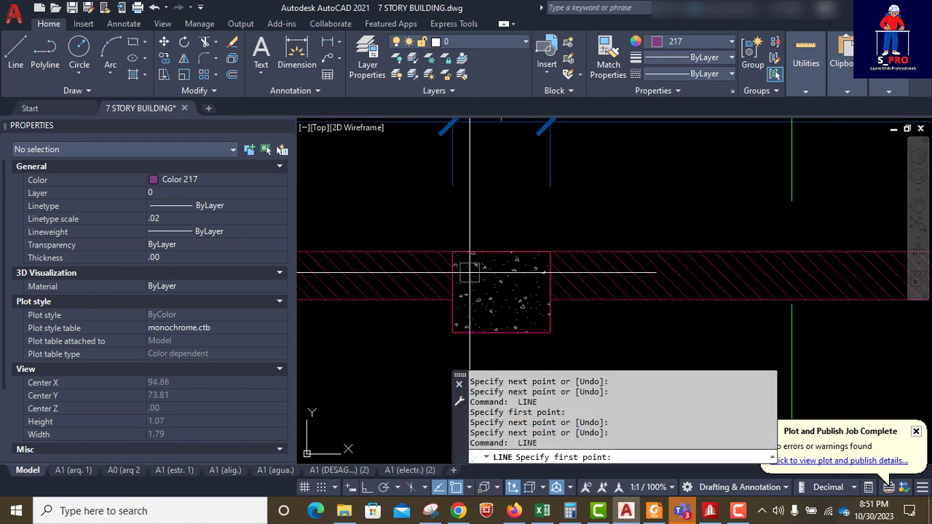
pyautogui.click(453, 253)
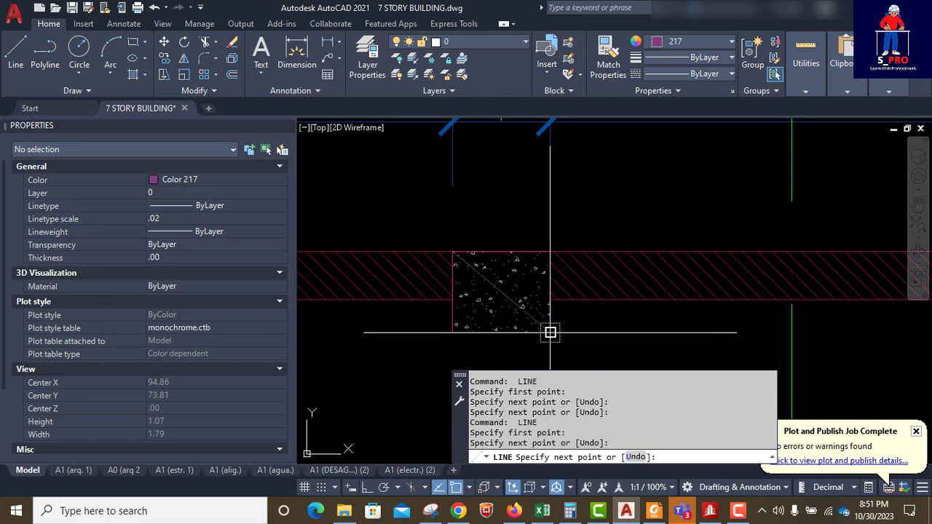
pyautogui.click(550, 333)
pyautogui.press('Return')
pyautogui.press('Return')
pyautogui.click(549, 253)
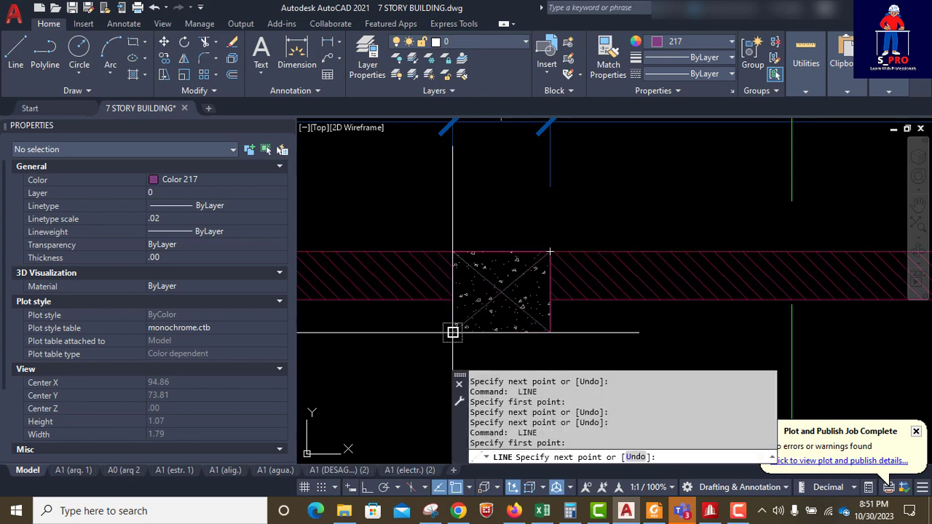
pyautogui.click(453, 333)
pyautogui.scroll(-5, 453, 332)
pyautogui.press('Return')
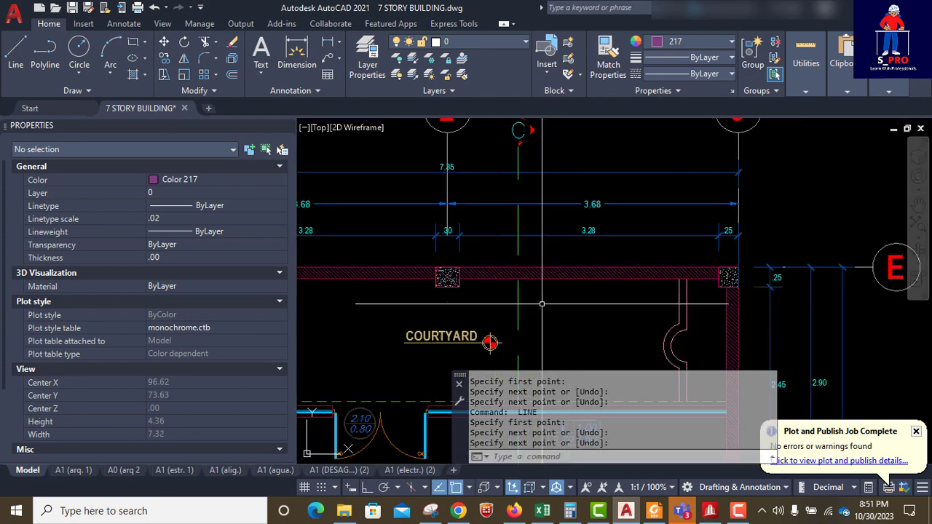
# Draw both corner-to-corner diagonals across the corner column at axes 3 and E.
pyautogui.scroll(8, 757, 280)
pyautogui.press('Return')
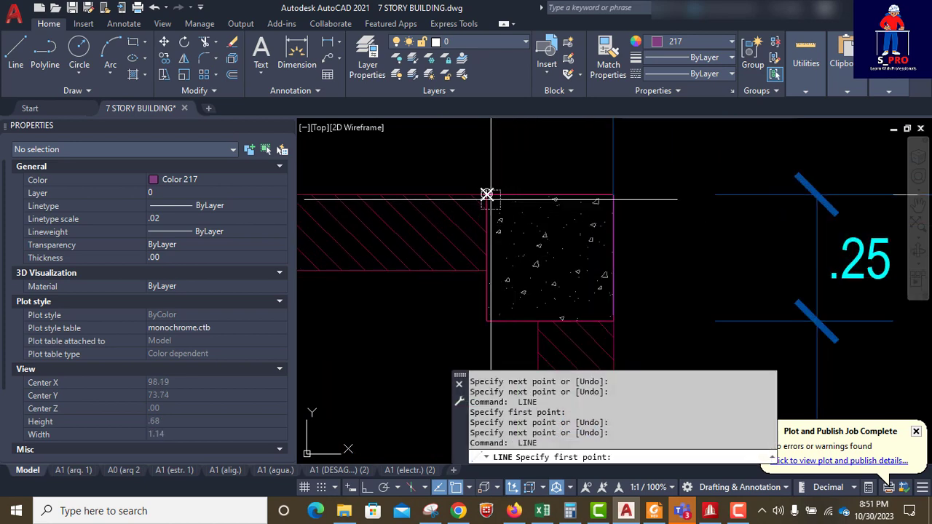
pyautogui.click(487, 195)
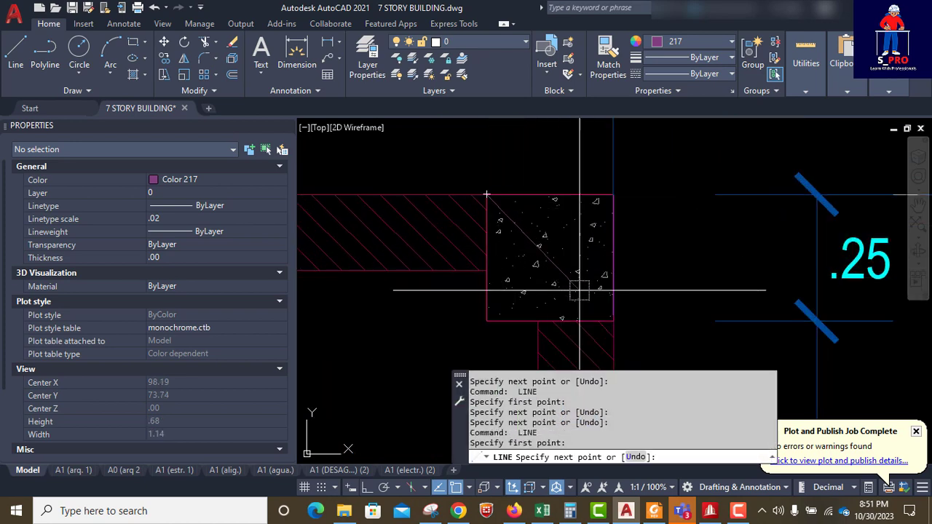
pyautogui.click(613, 321)
pyautogui.press('Return')
pyautogui.press('Return')
pyautogui.click(612, 196)
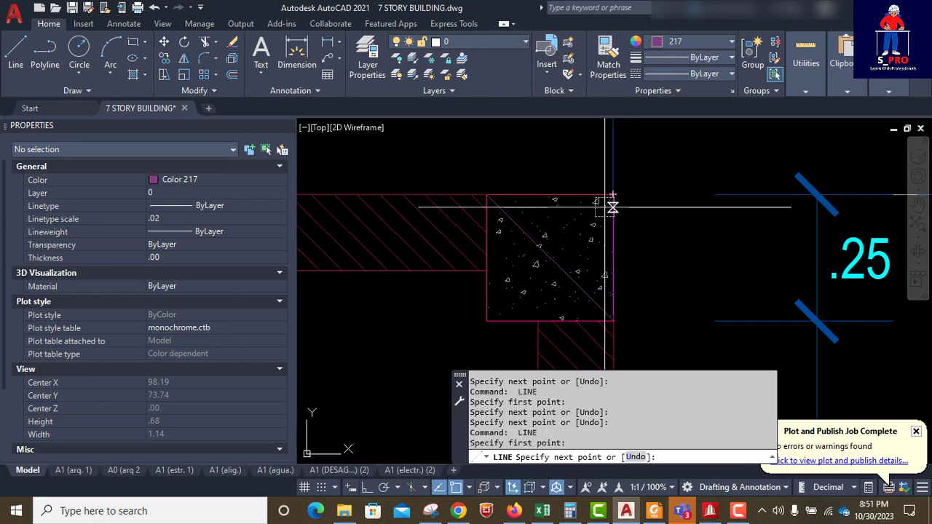
pyautogui.click(487, 321)
pyautogui.press('Return')
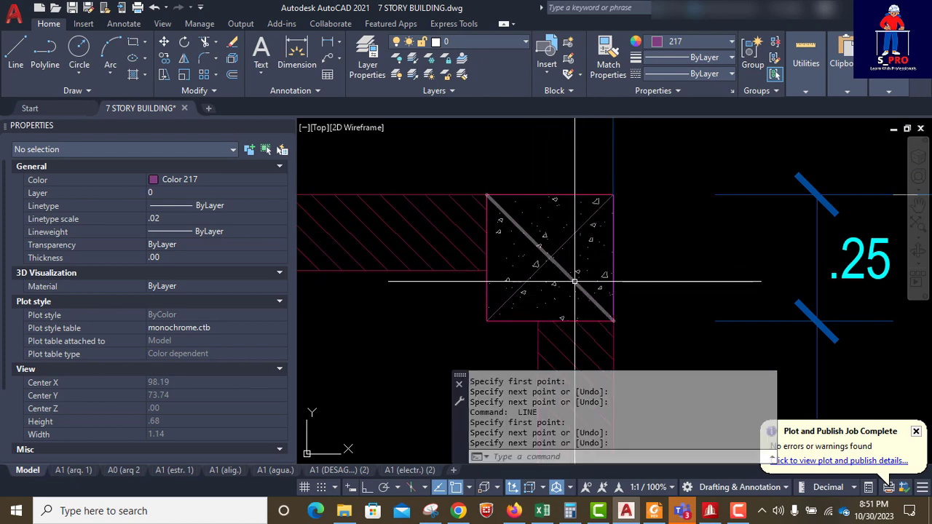
pyautogui.scroll(-10, 574, 281)
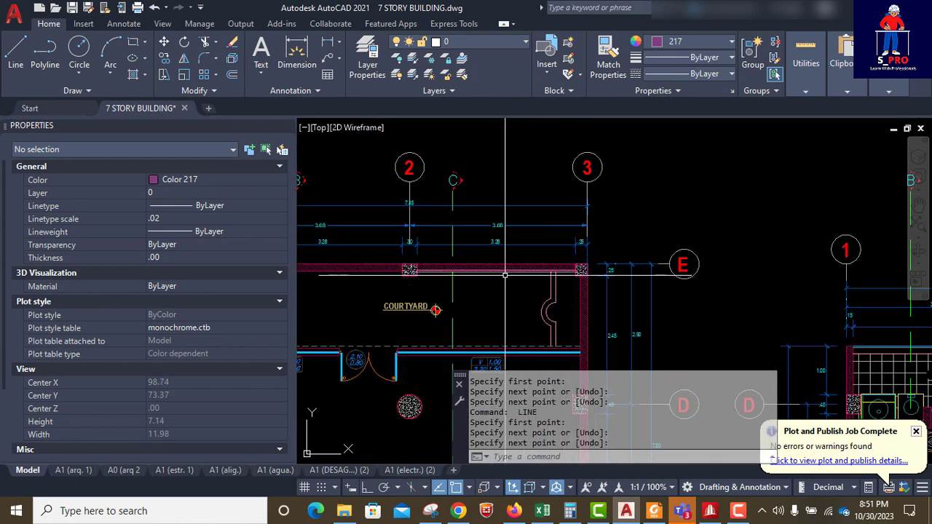
pyautogui.scroll(10, 586, 268)
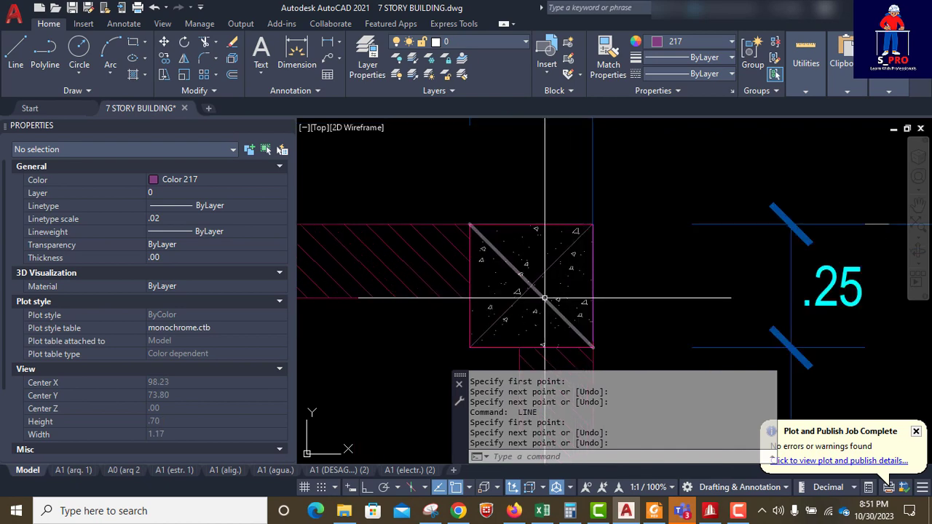
# Undo the crossing diagonals on the three columns along axis E.
pyautogui.hotkey('ctrl', 'z')
pyautogui.hotkey('ctrl', 'z')
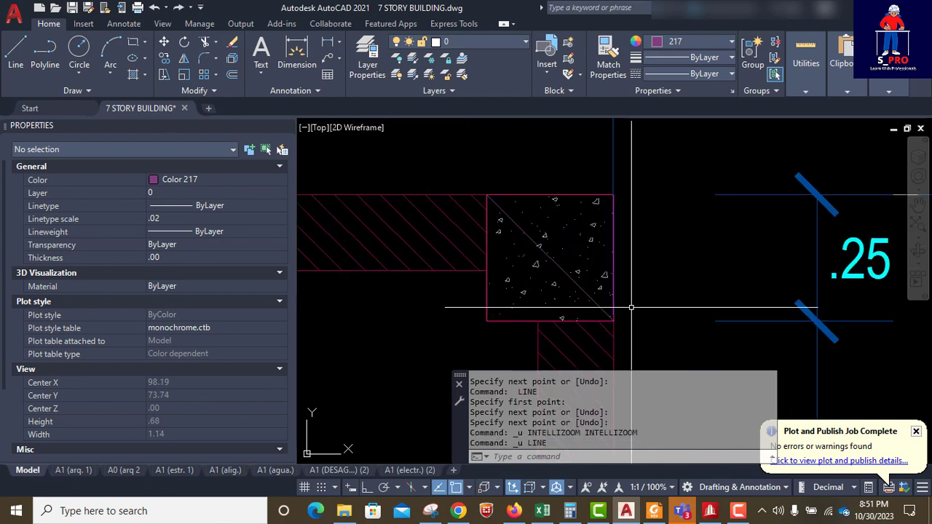
pyautogui.hotkey('ctrl', 'z')
pyautogui.hotkey('ctrl', 'z')
pyautogui.hotkey('ctrl', 'z')
pyautogui.hotkey('ctrl', 'z')
pyautogui.hotkey('ctrl', 'z')
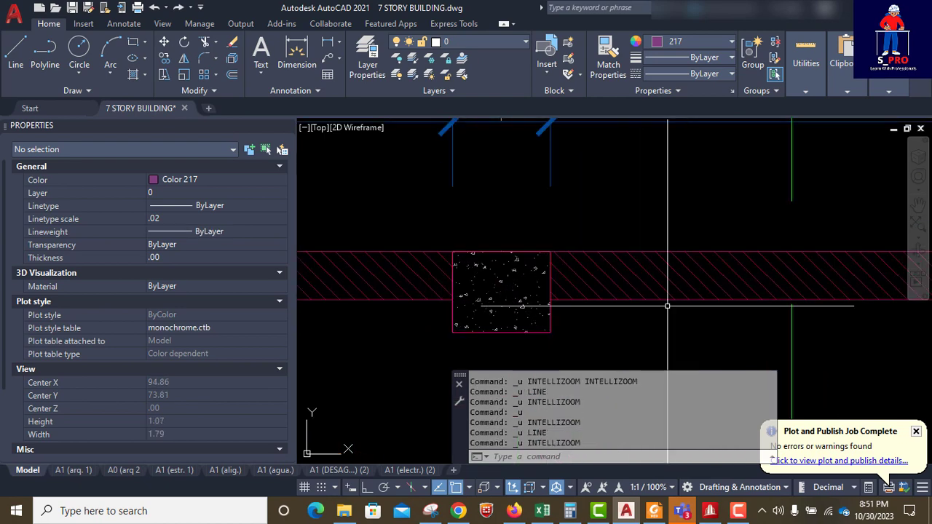
pyautogui.hotkey('ctrl', 'z')
pyautogui.hotkey('ctrl', 'z')
pyautogui.hotkey('ctrl', 'z')
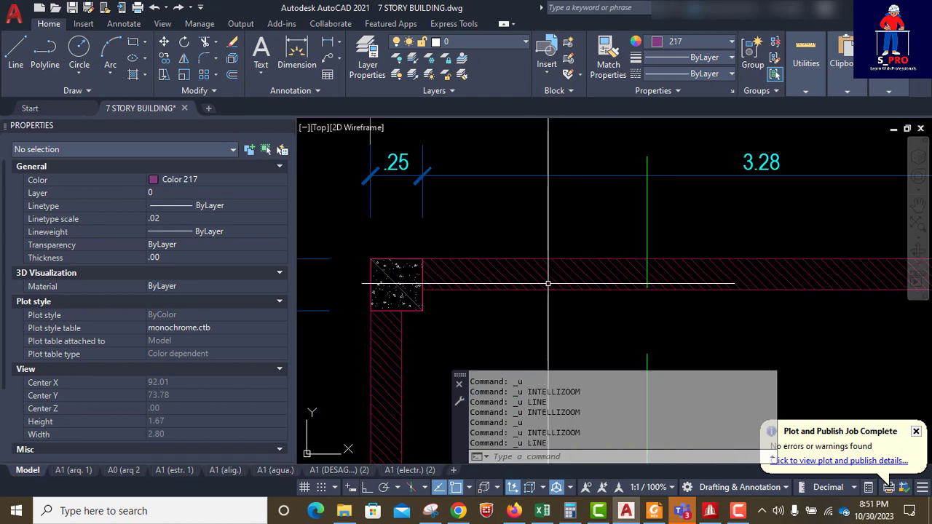
pyautogui.hotkey('ctrl', 'z')
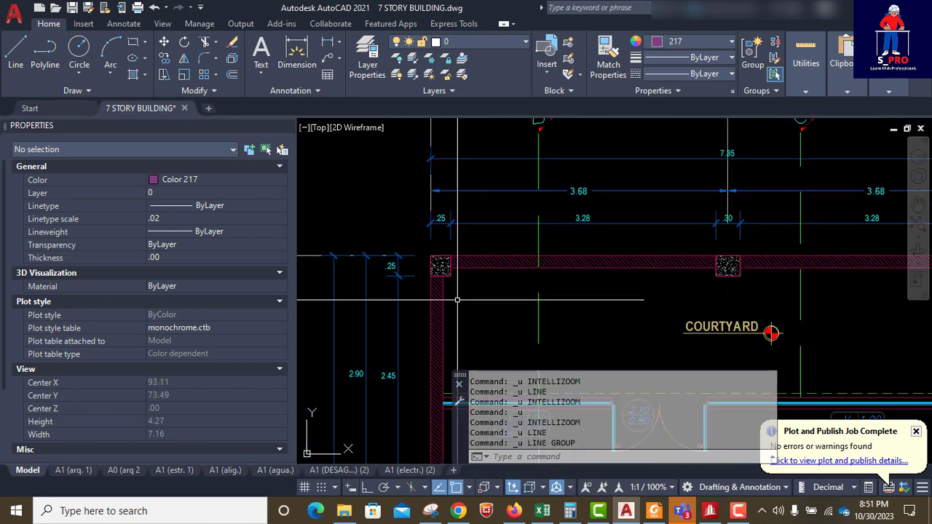
# Offset the outer line of the axis E wall between axes 1 and 2 inward by 0.075.
pyautogui.write('o')
pyautogui.press('Return')
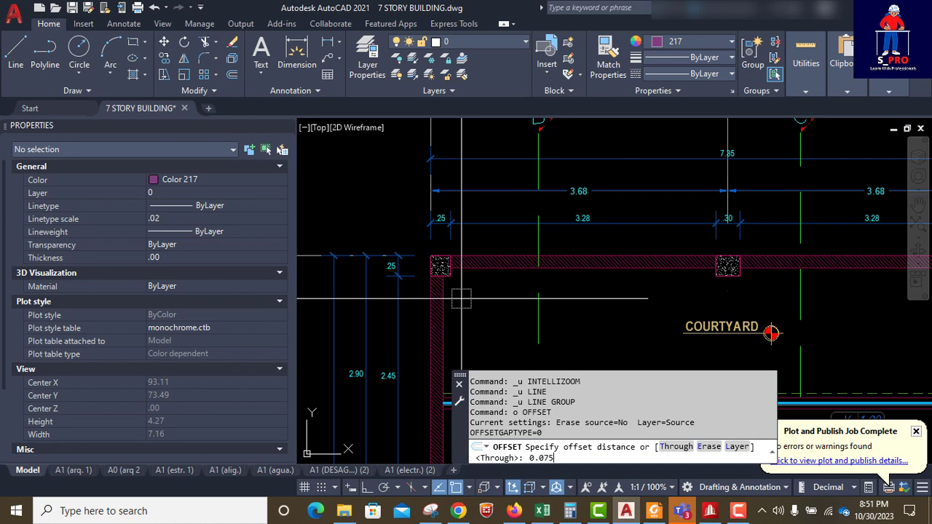
pyautogui.press('Return')
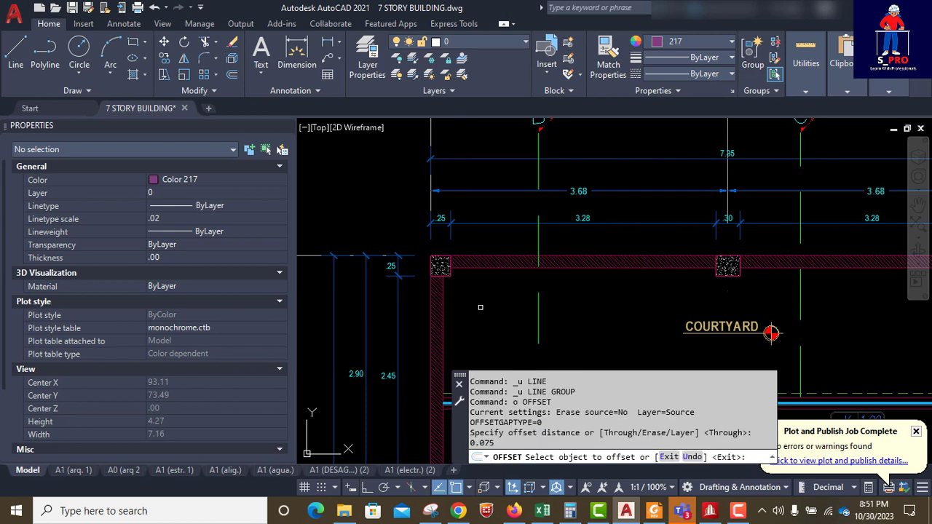
pyautogui.scroll(5, 460, 256)
pyautogui.click(485, 254)
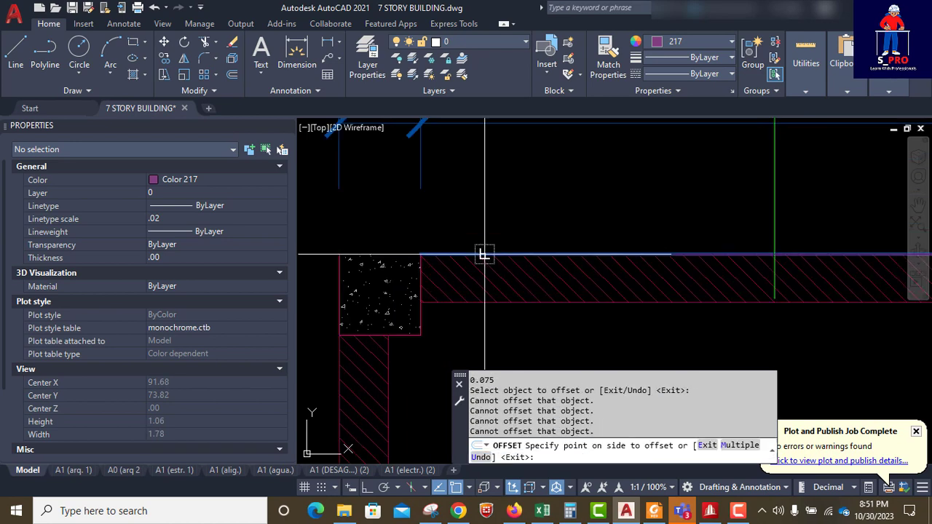
pyautogui.scroll(-3, 502, 196)
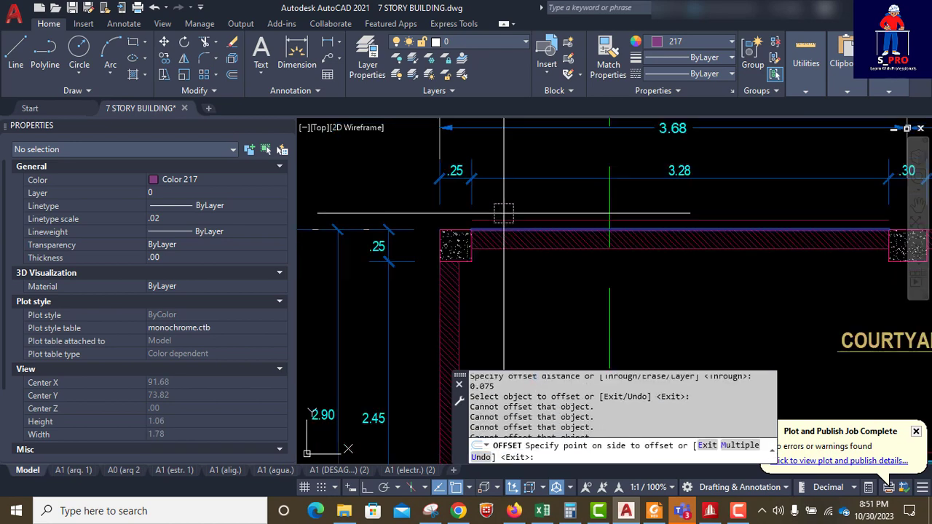
pyautogui.click(524, 297)
# Offset the outer line of the axis 1 wall between axes E and D inward by the same 0.075.
pyautogui.click(463, 288)
pyautogui.scroll(6, 452, 290)
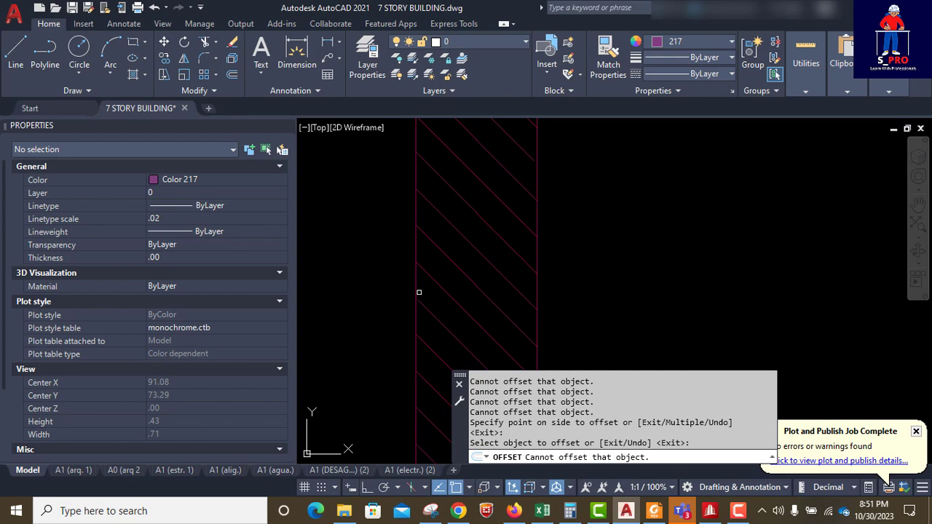
pyautogui.click(414, 291)
pyautogui.click(674, 292)
# Offset the outer line of the axis 1 wall between axes D and C inward by 0.075.
pyautogui.scroll(-12, 375, 256)
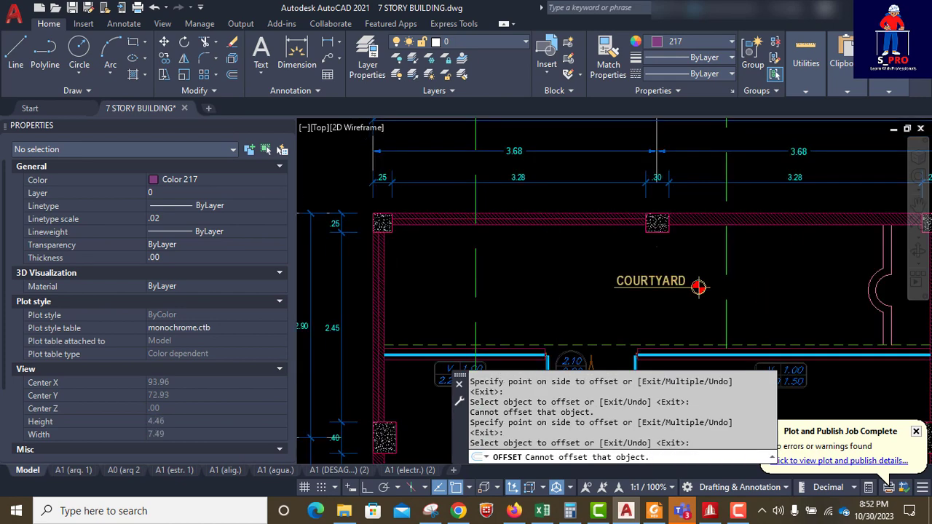
pyautogui.scroll(-3, 405, 238)
pyautogui.scroll(10, 405, 302)
pyautogui.click(387, 280)
pyautogui.click(387, 280)
pyautogui.scroll(-4, 438, 363)
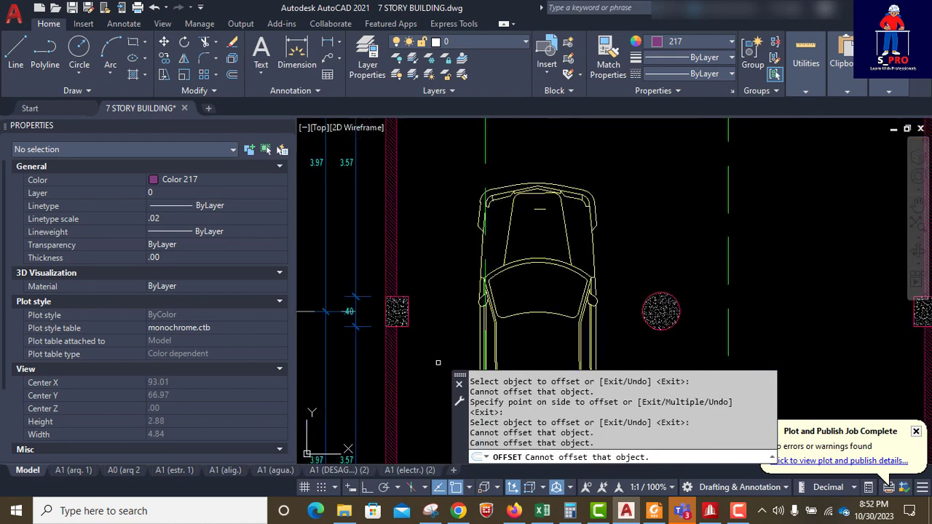
pyautogui.doubleClick(409, 187)
pyautogui.scroll(2, 427, 247)
pyautogui.scroll(-5, 438, 306)
pyautogui.scroll(9, 425, 215)
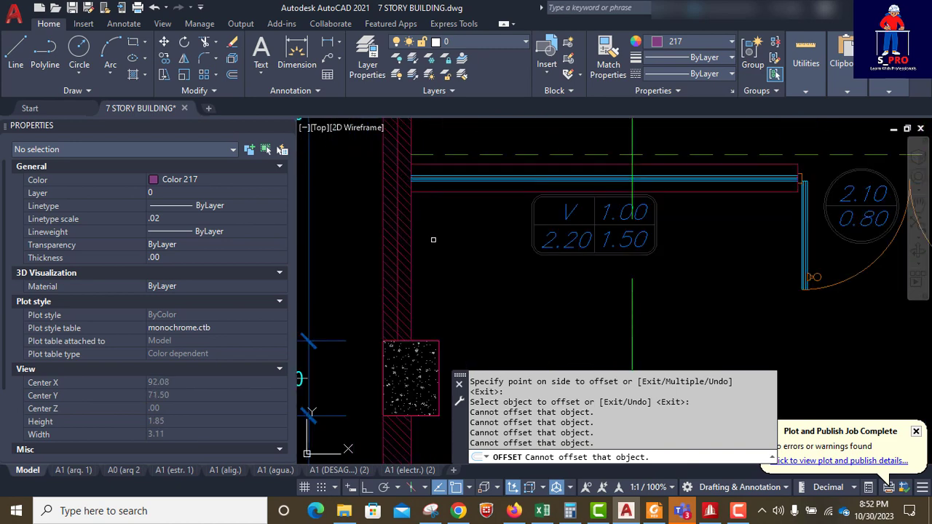
pyautogui.scroll(-4, 413, 210)
pyautogui.doubleClick(406, 320)
pyautogui.scroll(4, 406, 321)
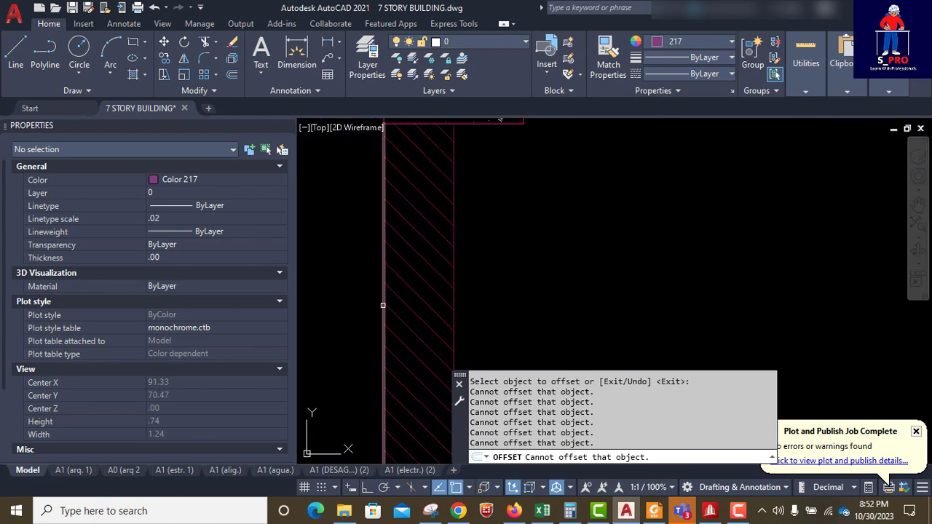
pyautogui.click(383, 305)
pyautogui.click(541, 294)
# Offset the outer line of the axis 1 wall segment directly below the axis C column inward by 0.075.
pyautogui.scroll(-8, 410, 213)
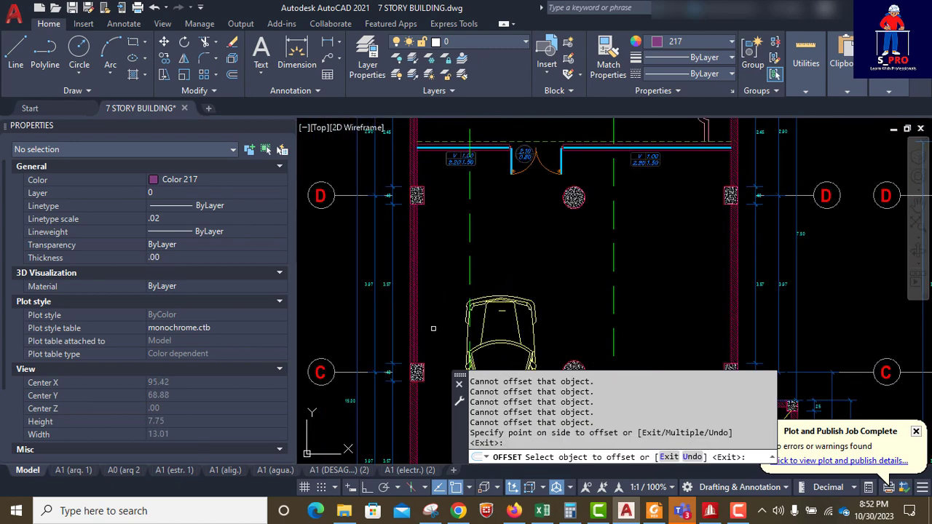
pyautogui.click(415, 340)
pyautogui.scroll(5, 418, 406)
pyautogui.scroll(2, 416, 382)
pyautogui.click(405, 339)
pyautogui.click(362, 317)
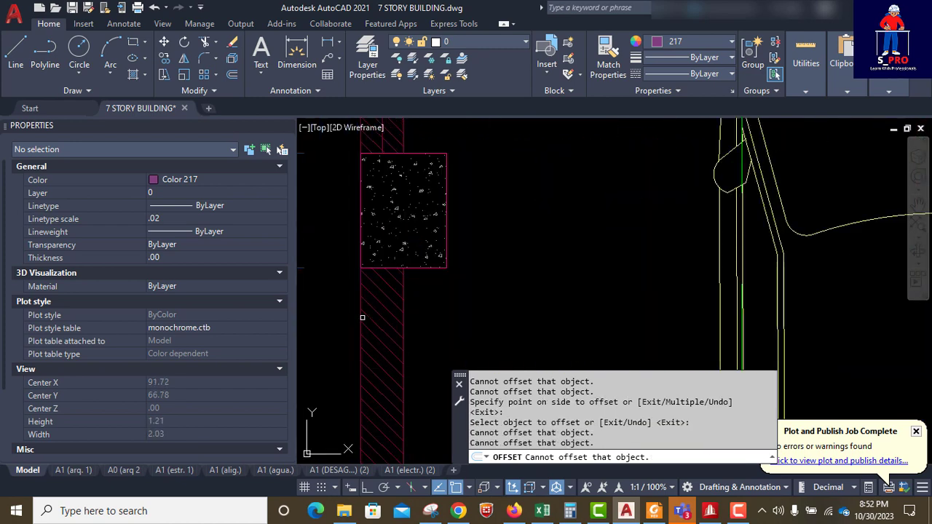
pyautogui.click(358, 319)
pyautogui.click(469, 317)
pyautogui.click(362, 317)
pyautogui.scroll(6, 360, 318)
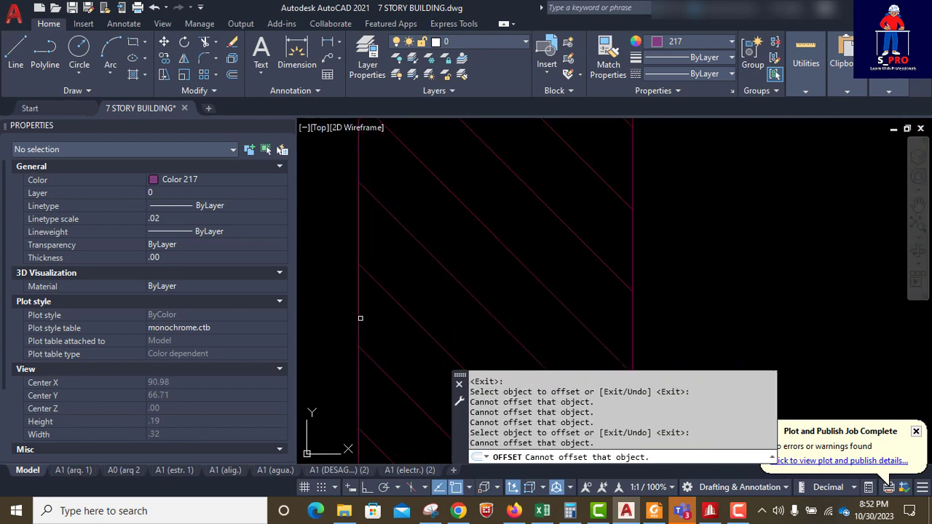
pyautogui.click(357, 312)
pyautogui.scroll(-15, 357, 311)
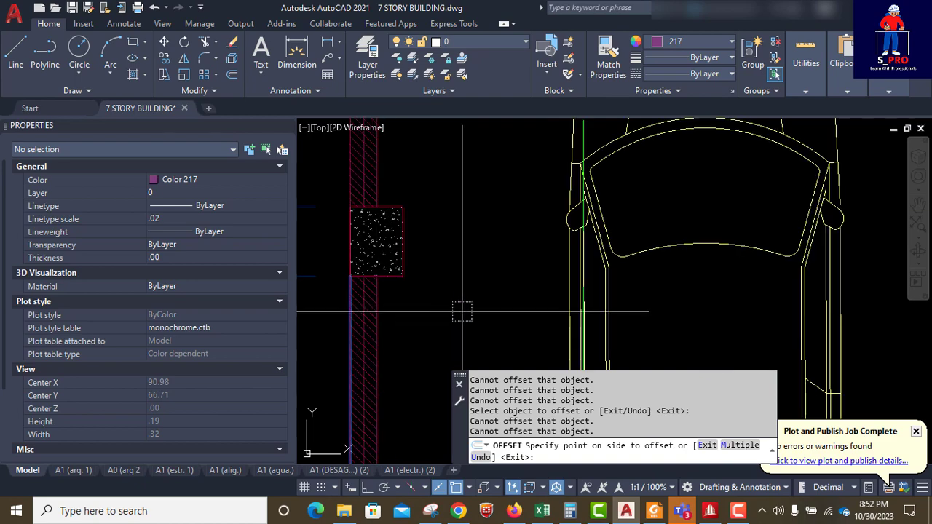
pyautogui.click(421, 369)
# Offset the outer line of the lowest axis 1 wall segment inward by 0.075.
pyautogui.scroll(7, 439, 358)
pyautogui.click(327, 319)
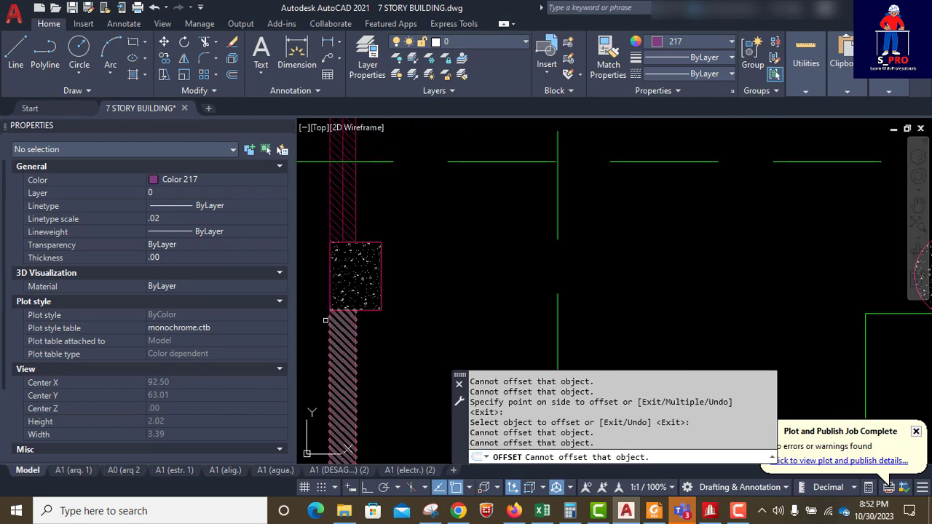
pyautogui.scroll(7, 325, 320)
pyautogui.click(349, 329)
pyautogui.scroll(-6, 342, 305)
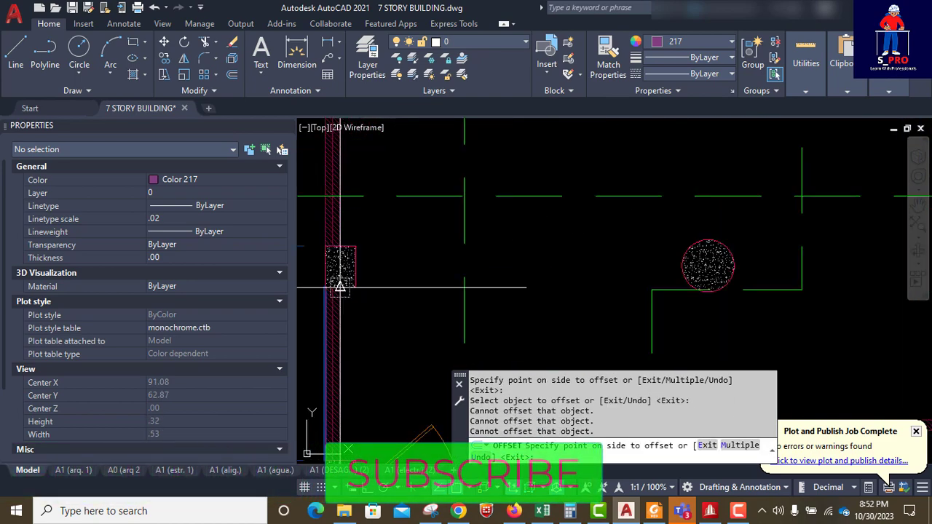
pyautogui.click(405, 258)
# Offset the outer line of the axis E wall between axes 2 and 3 inward by 0.075.
pyautogui.scroll(-8, 413, 254)
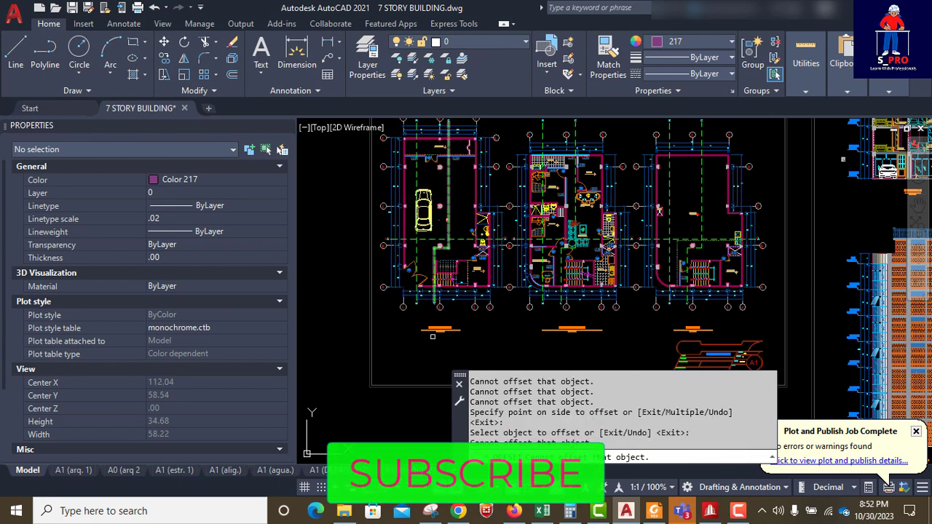
pyautogui.scroll(-2, 446, 313)
pyautogui.scroll(7, 459, 204)
pyautogui.scroll(7, 407, 254)
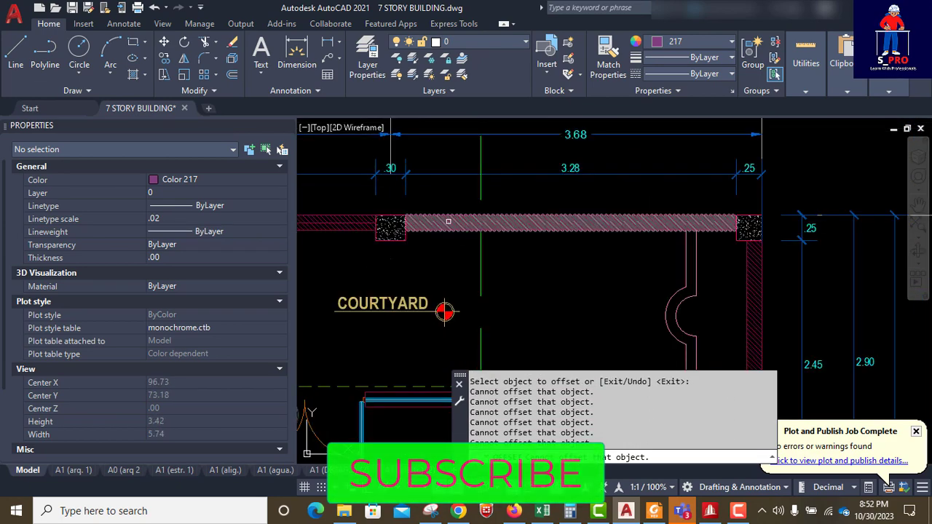
pyautogui.scroll(6, 446, 221)
pyautogui.click(460, 199)
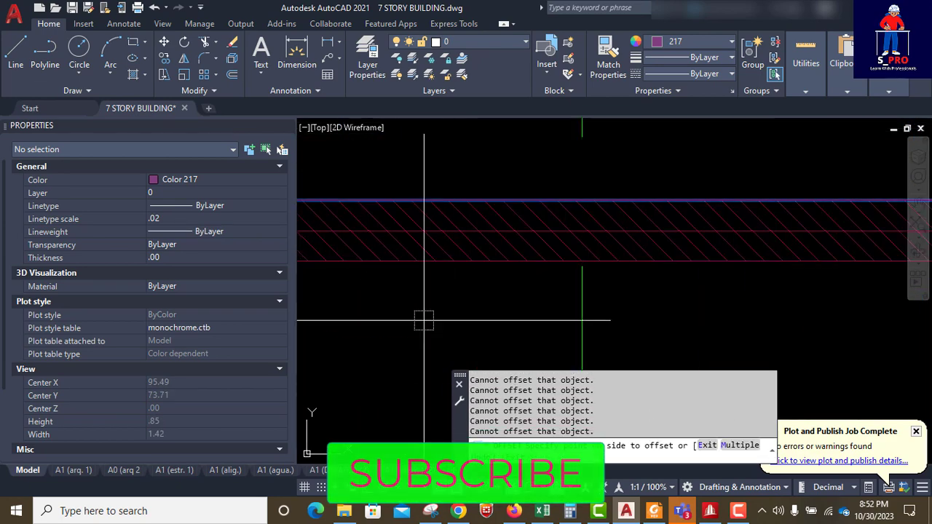
pyautogui.scroll(-5, 458, 197)
pyautogui.click(437, 256)
# Offset the outer lines of the axis 3 wall from E to D and from D to C inward by 0.075.
pyautogui.scroll(8, 628, 214)
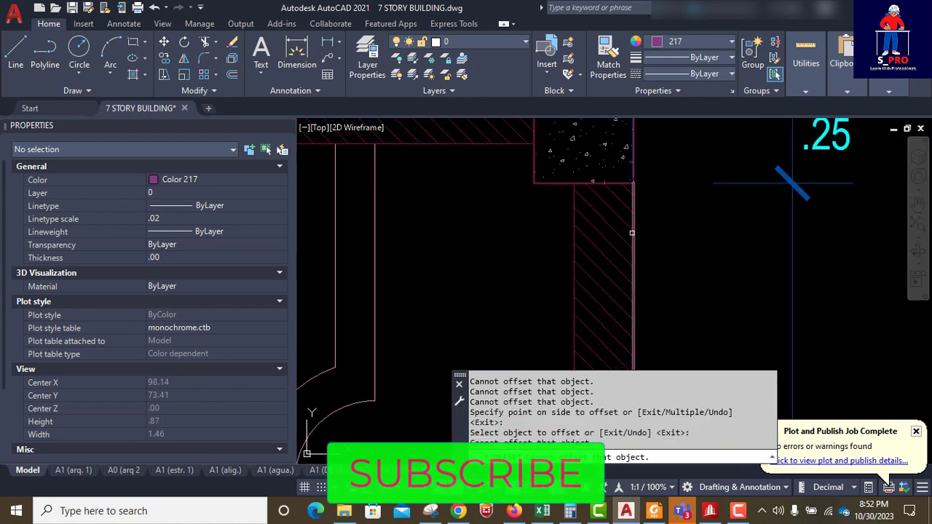
pyautogui.click(634, 260)
pyautogui.scroll(-3, 500, 259)
pyautogui.click(521, 178)
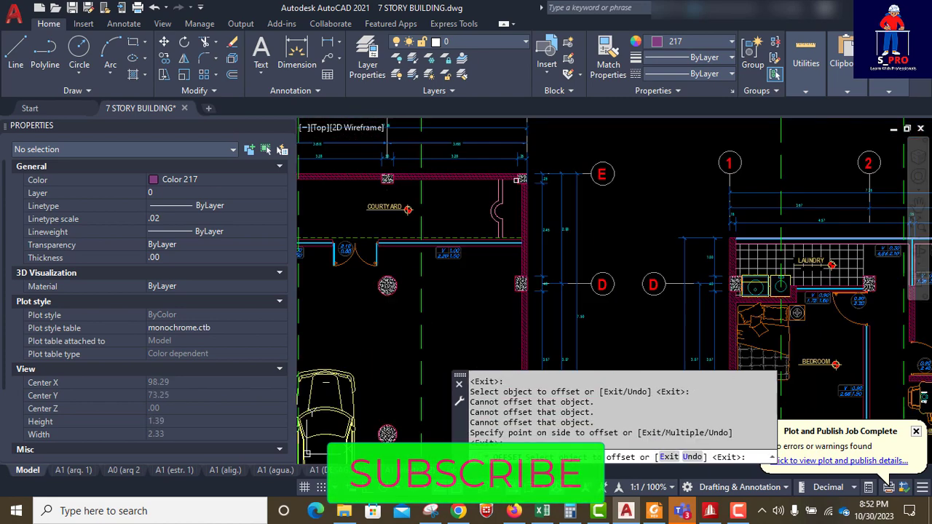
pyautogui.scroll(-3, 516, 272)
pyautogui.scroll(10, 538, 239)
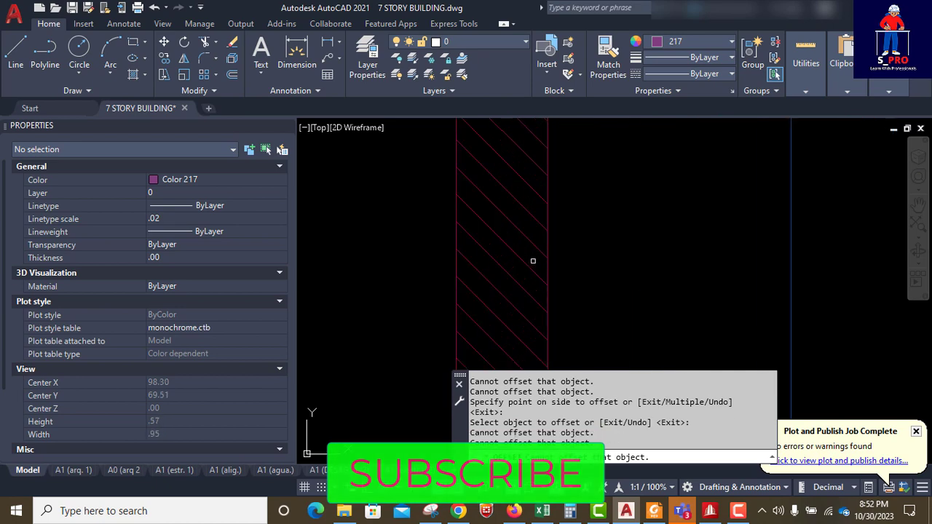
pyautogui.click(385, 274)
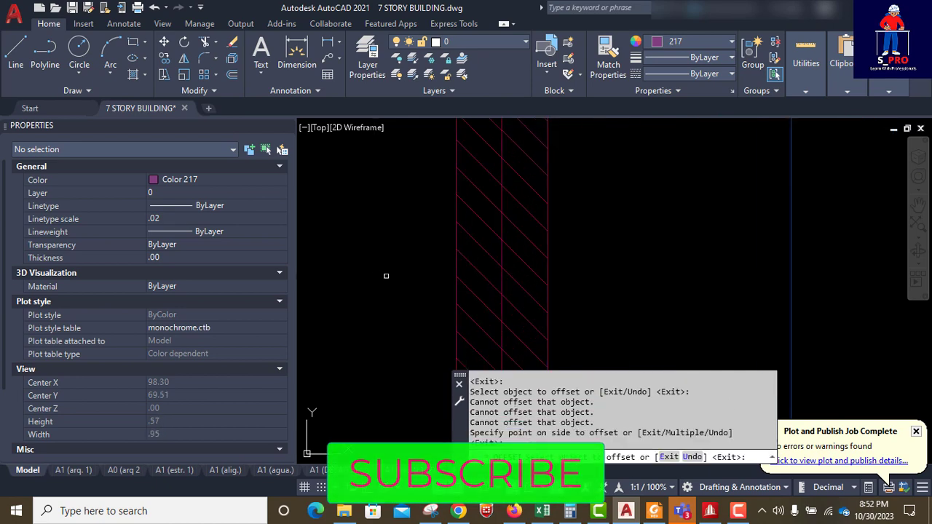
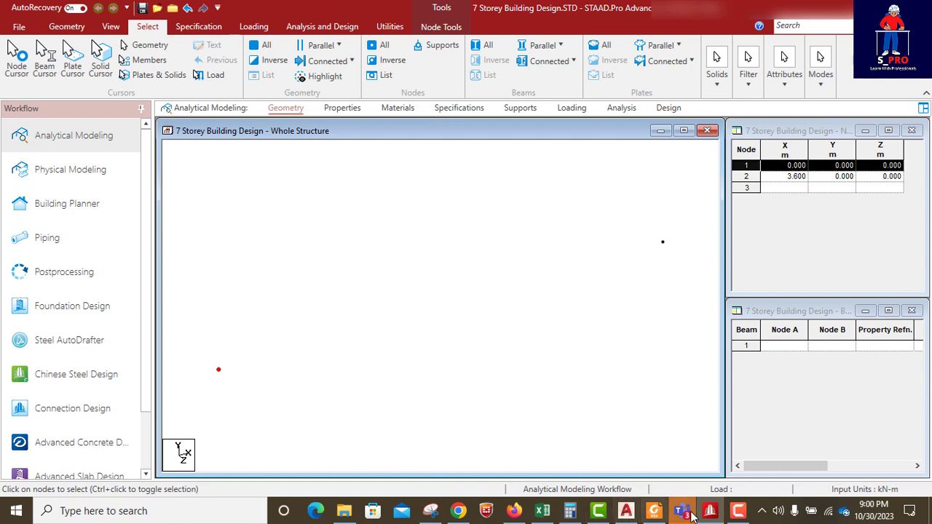
# Switch to the AutoCAD plan and add a linear dimension between the axis 2 and axis 3 wall centrelines along axis E.
pyautogui.click(709, 510)
pyautogui.scroll(-3, 595, 315)
pyautogui.scroll(2, 595, 314)
pyautogui.scroll(5, 537, 272)
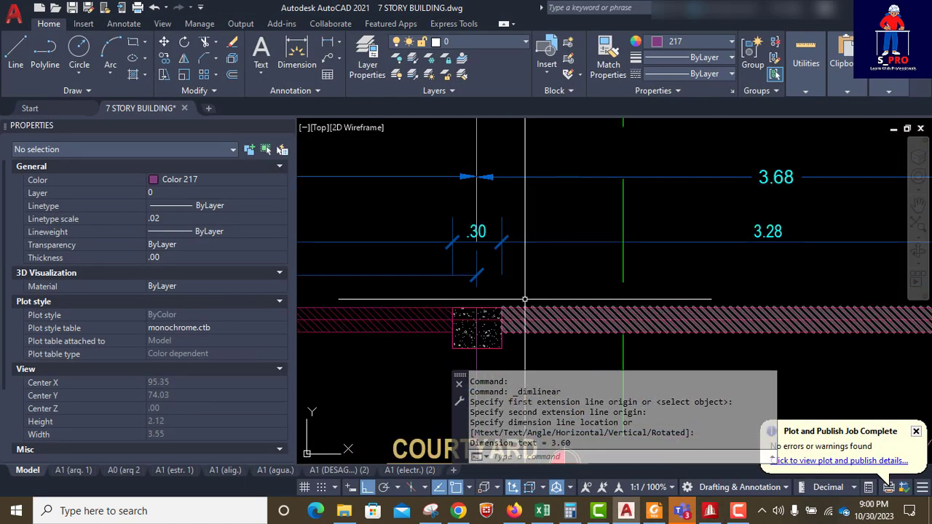
pyautogui.click(327, 44)
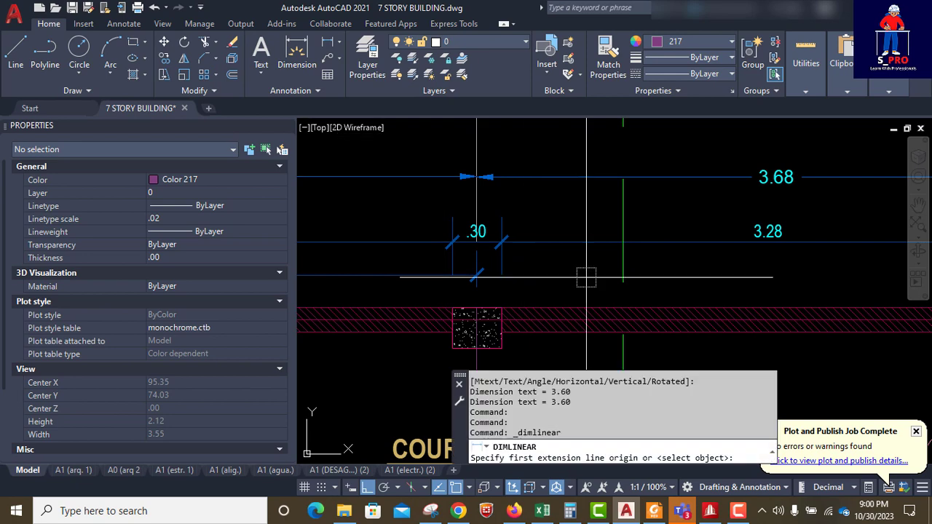
pyautogui.click(476, 319)
pyautogui.scroll(-3, 476, 318)
pyautogui.scroll(5, 502, 291)
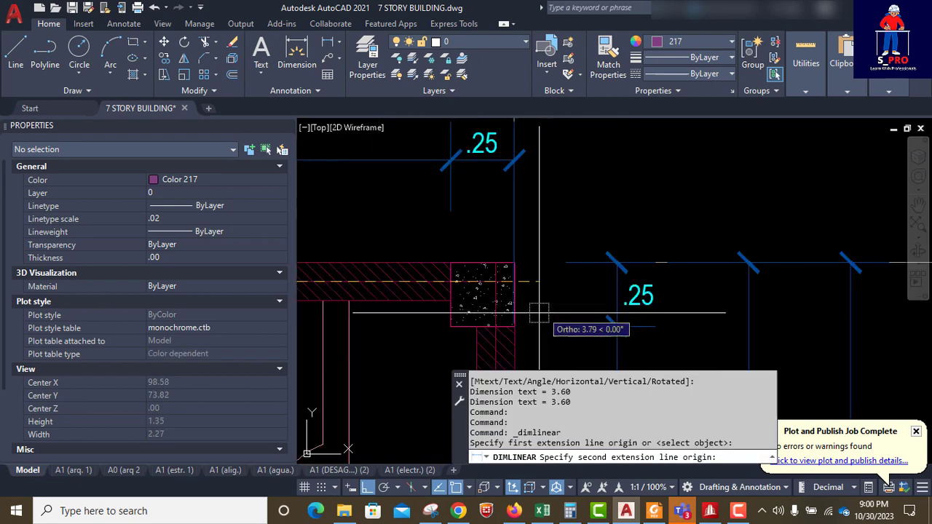
pyautogui.click(495, 281)
pyautogui.scroll(-3, 495, 282)
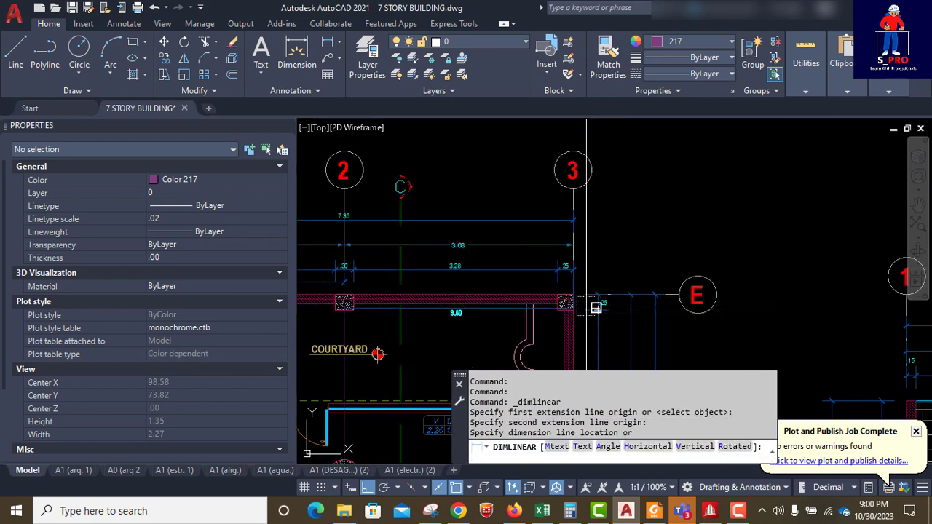
pyautogui.scroll(3, 501, 279)
pyautogui.scroll(-4, 501, 279)
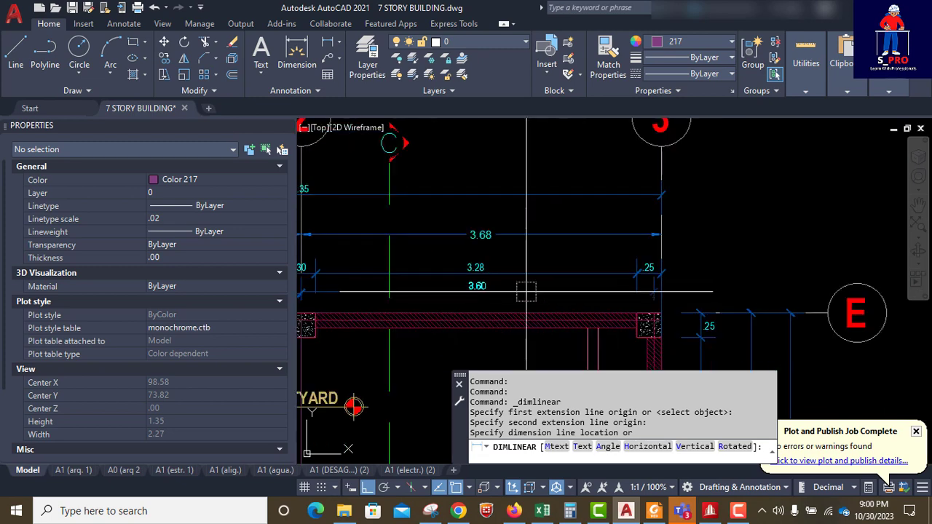
pyautogui.click(509, 290)
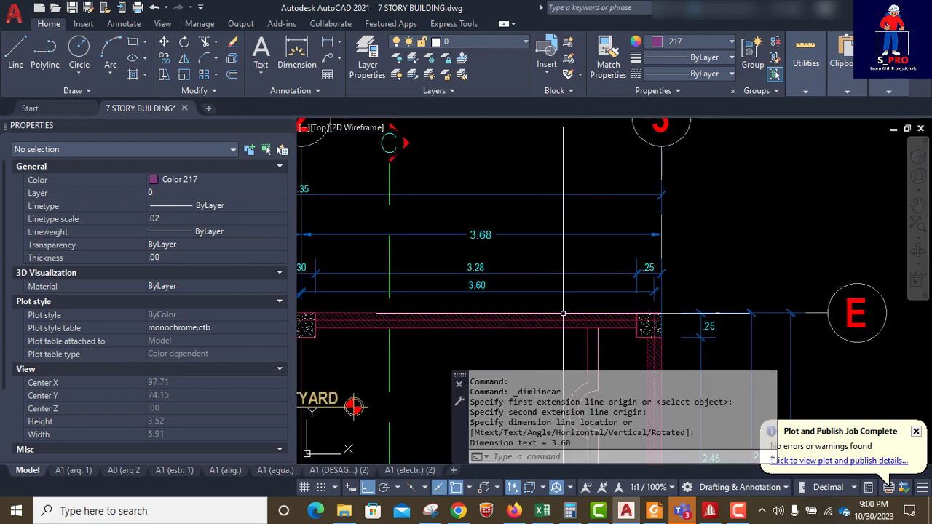
# Switch to STAAD.Pro and copy node 2, pasting it with a move of X 3.6 m, Y 0 and Z 0.
pyautogui.click(684, 512)
pyautogui.click(663, 242)
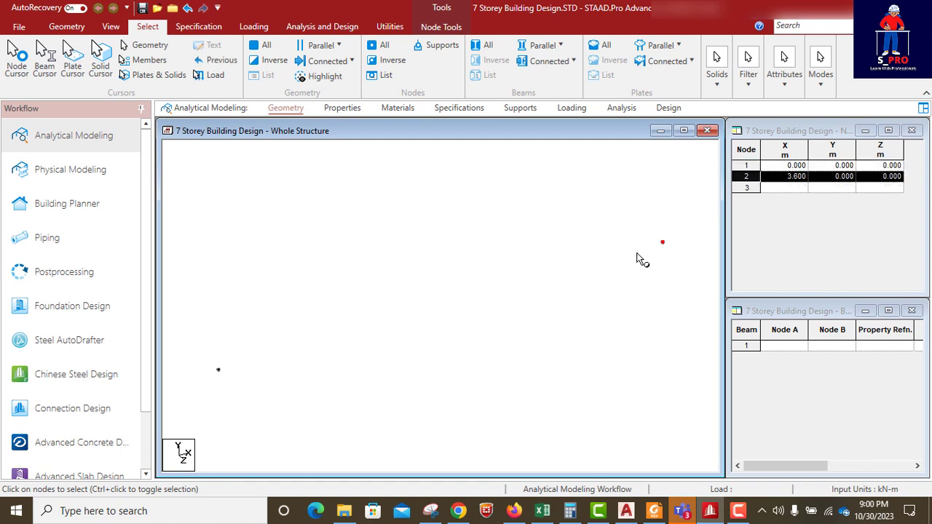
pyautogui.hotkey('ctrl', 'v')
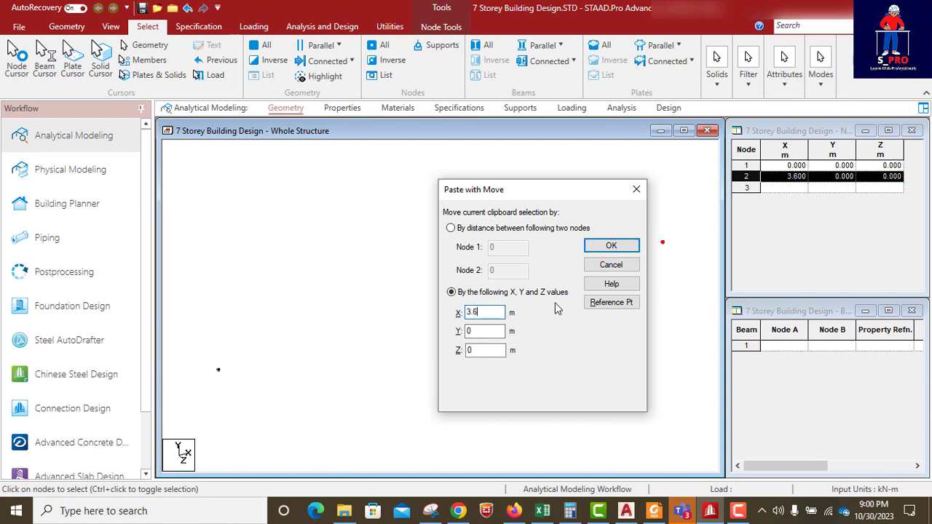
pyautogui.click(612, 247)
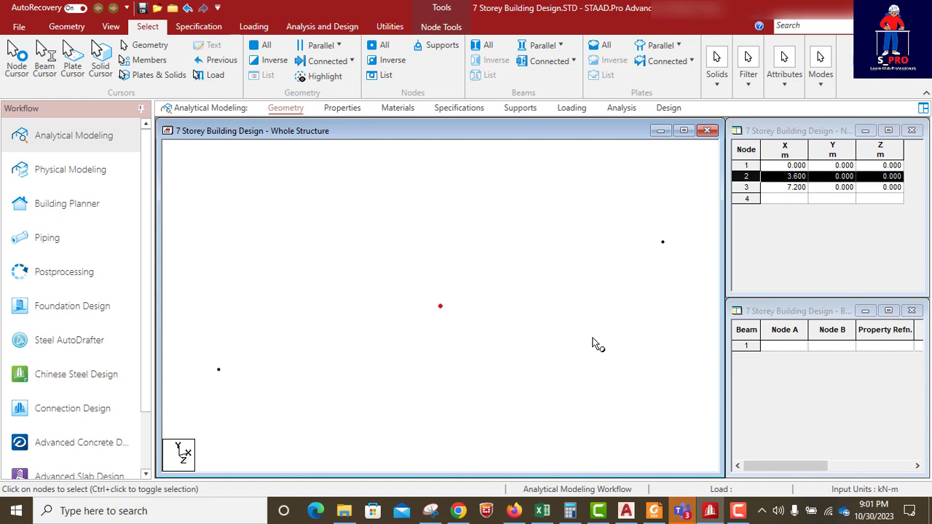
# Switch to AutoCAD and measure the vertical distance between the axis E and axis D centrelines along the axis 1 wall, without placing the dimension.
pyautogui.click(710, 512)
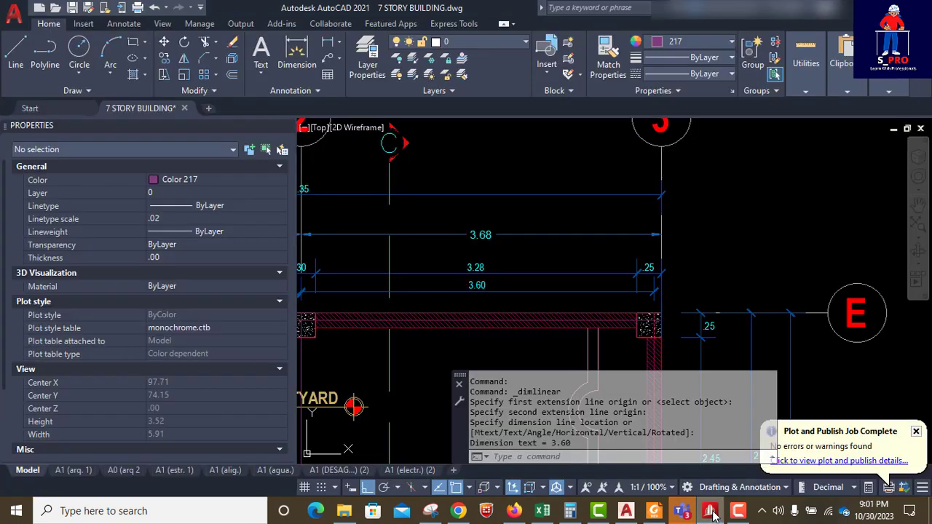
pyautogui.scroll(-3, 640, 284)
pyautogui.scroll(6, 639, 284)
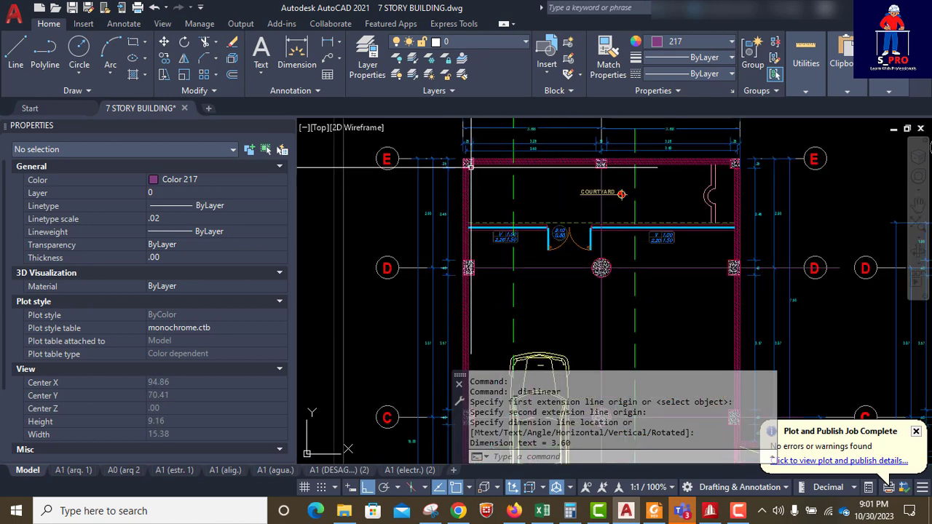
pyautogui.scroll(-4, 655, 288)
pyautogui.scroll(4, 592, 254)
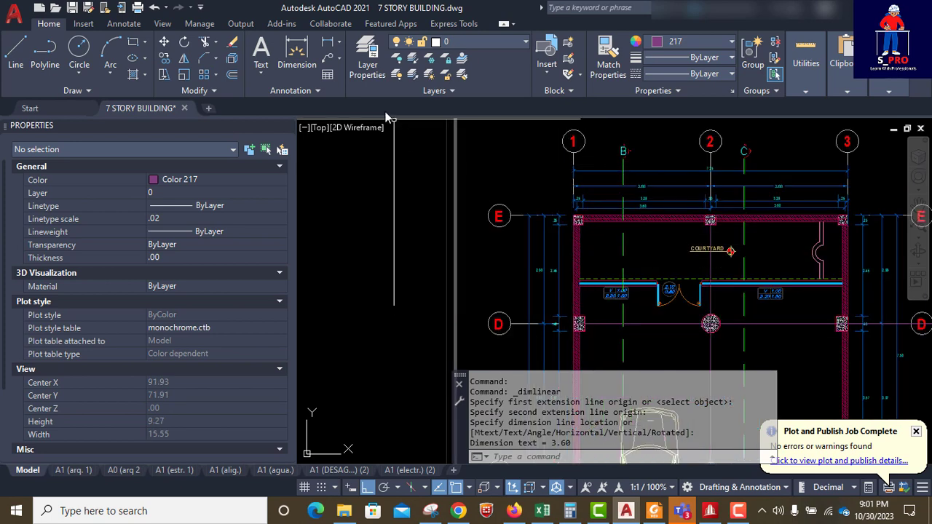
pyautogui.click(297, 54)
pyautogui.scroll(3, 593, 218)
pyautogui.scroll(2, 553, 217)
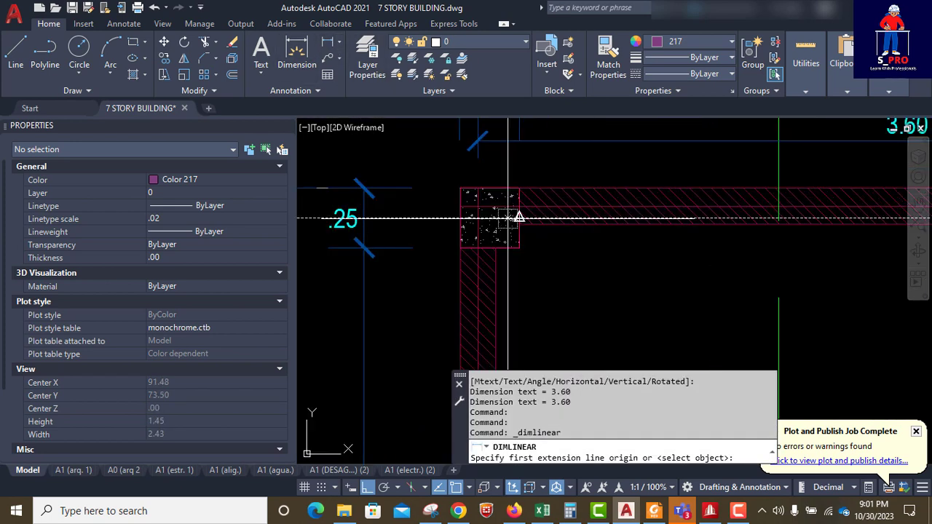
pyautogui.click(479, 204)
pyautogui.scroll(-3, 480, 202)
pyautogui.scroll(-2, 878, 268)
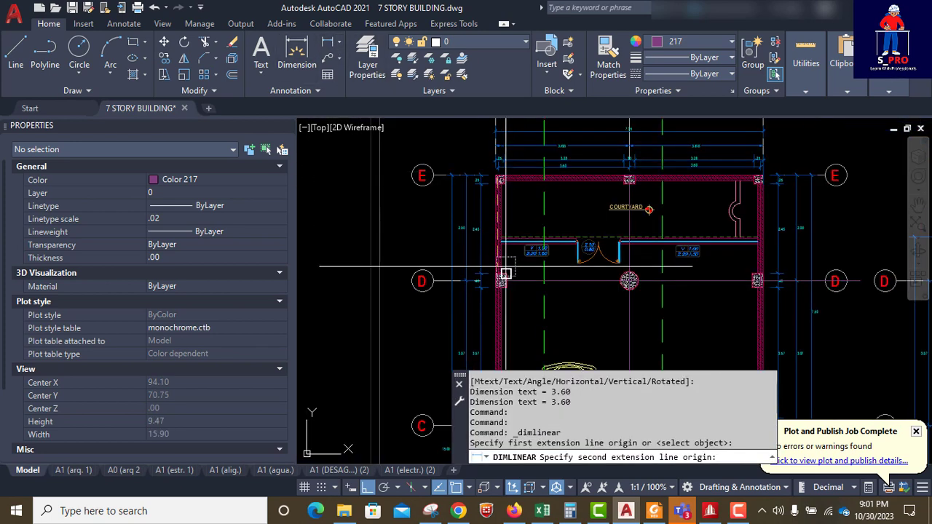
pyautogui.scroll(4, 443, 321)
pyautogui.click(442, 321)
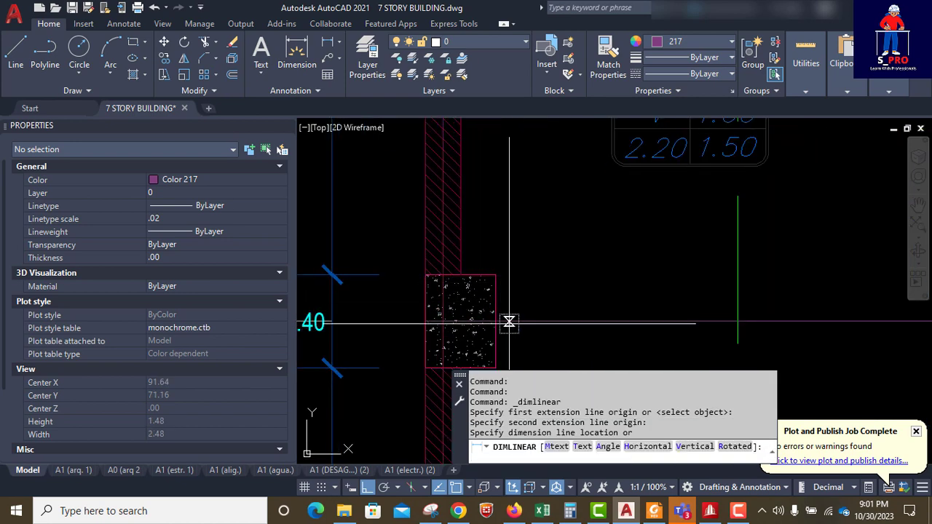
pyautogui.scroll(-3, 444, 321)
pyautogui.scroll(4, 524, 337)
pyautogui.scroll(-2, 493, 317)
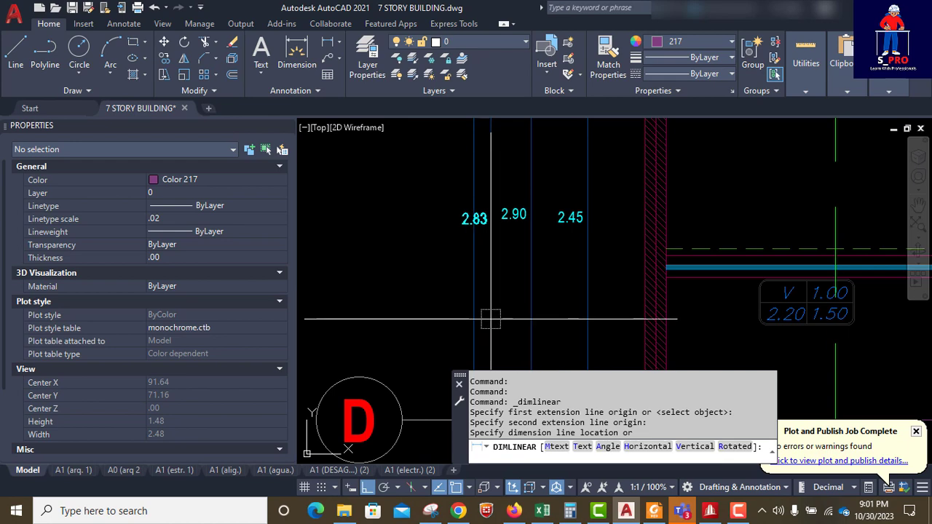
pyautogui.scroll(-3, 492, 321)
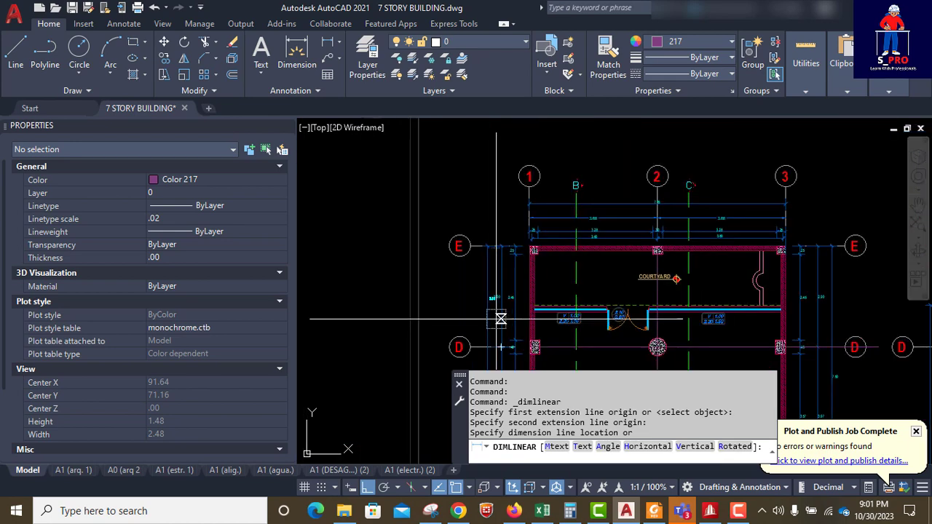
pyautogui.press('Escape')
pyautogui.scroll(3, 501, 318)
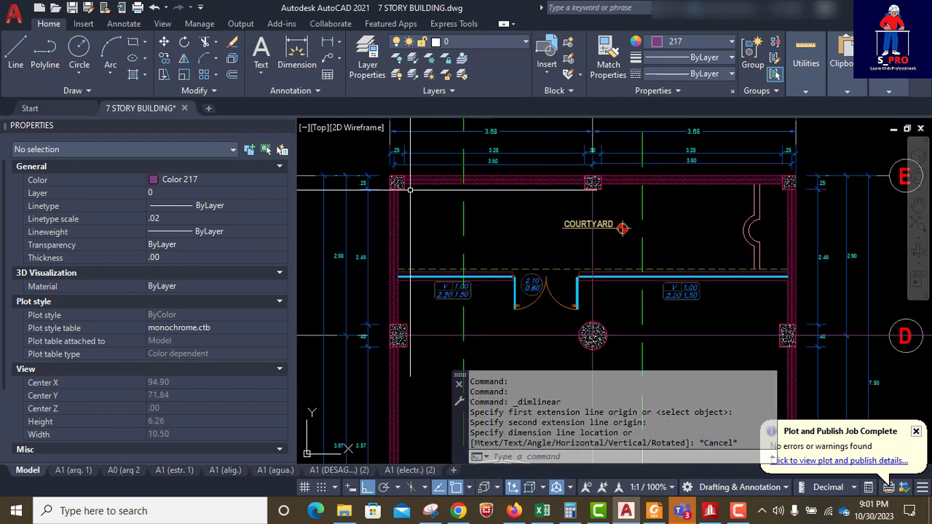
pyautogui.scroll(-2, 532, 240)
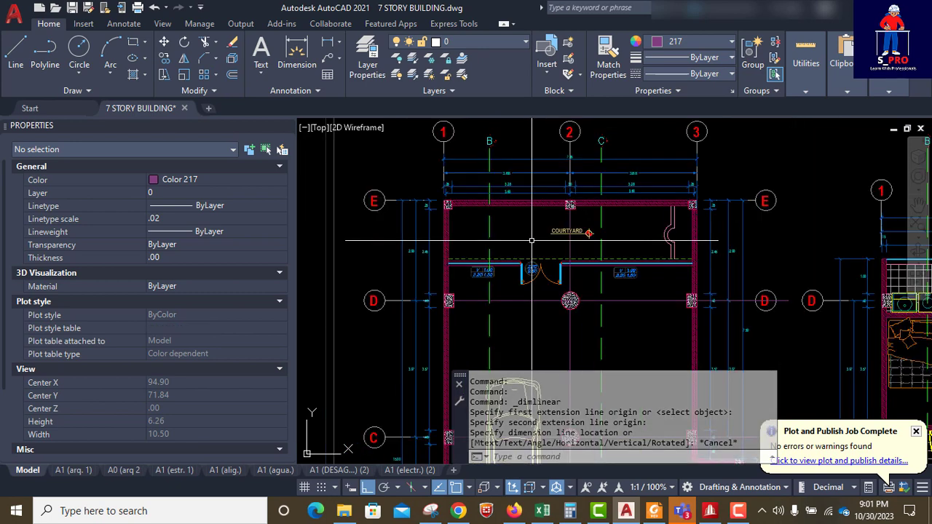
# Switch to STAAD.Pro and copy nodes 1, 2 and 3, pasting them with a move of X 0, Y 0 and Z 2.83 m.
pyautogui.click(710, 510)
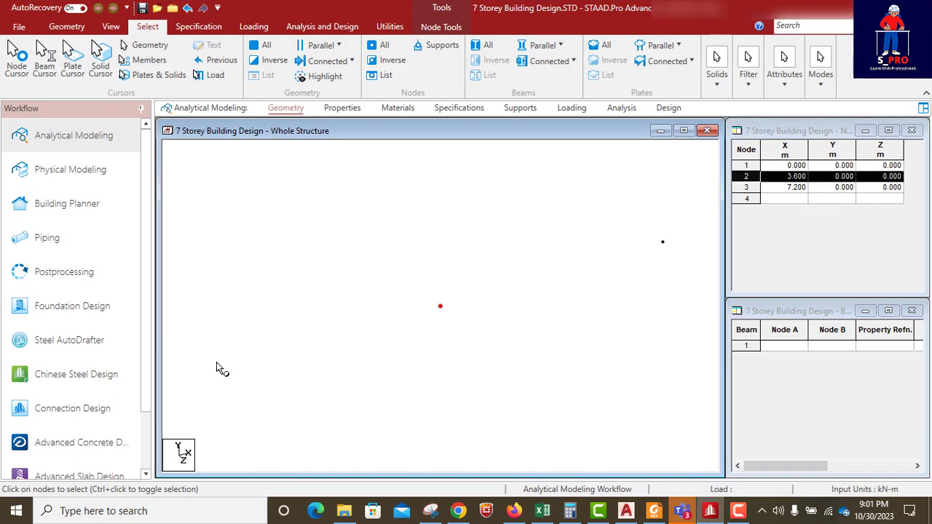
pyautogui.click(219, 369)
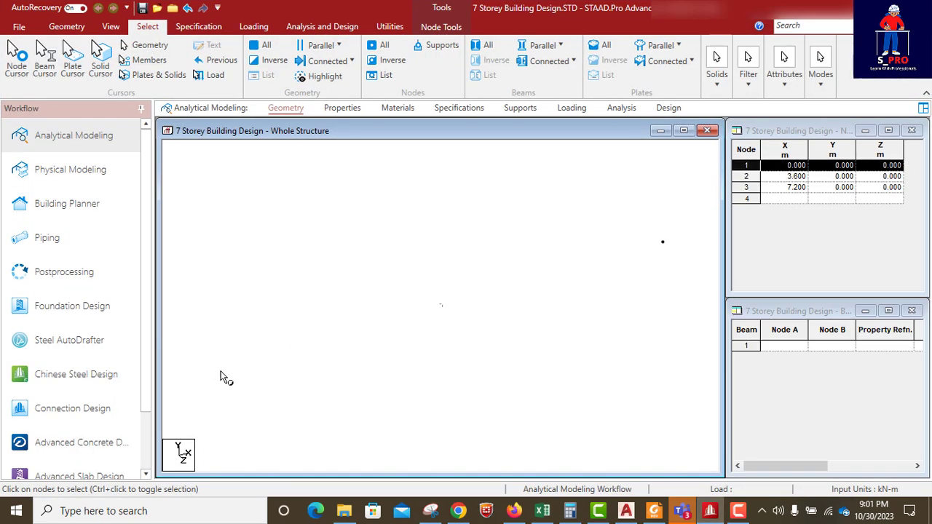
pyautogui.keyDown('ctrl'); pyautogui.click(439, 306); pyautogui.keyUp('ctrl')
pyautogui.keyDown('ctrl'); pyautogui.click(662, 243); pyautogui.keyUp('ctrl')
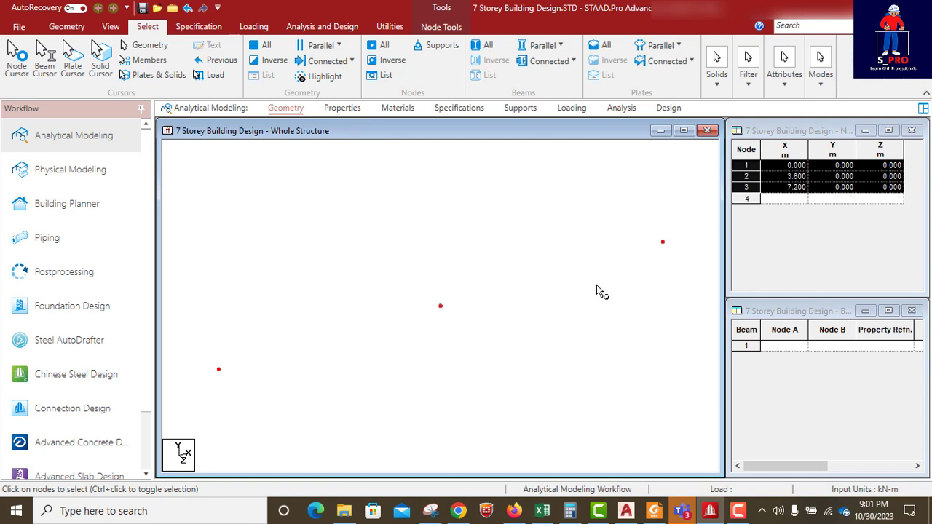
pyautogui.hotkey('ctrl', 'v')
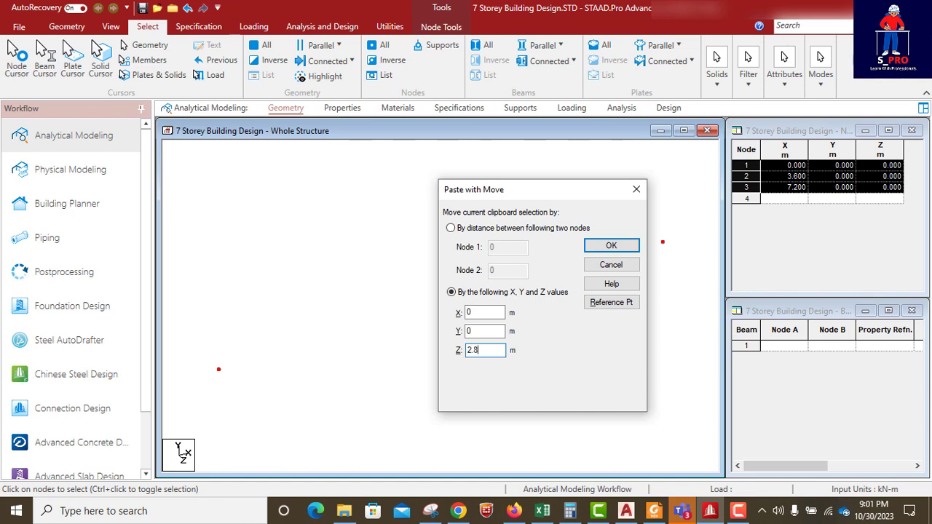
pyautogui.click(611, 246)
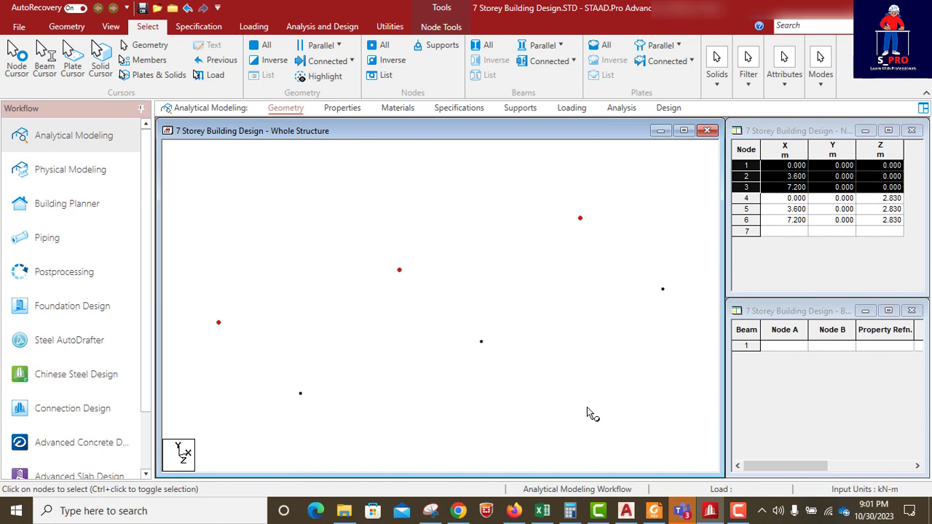
# Switch to AutoCAD and examine the existing dimensions between axes D and C beside the axis 1 wall.
pyautogui.click(710, 512)
pyautogui.scroll(-4, 408, 277)
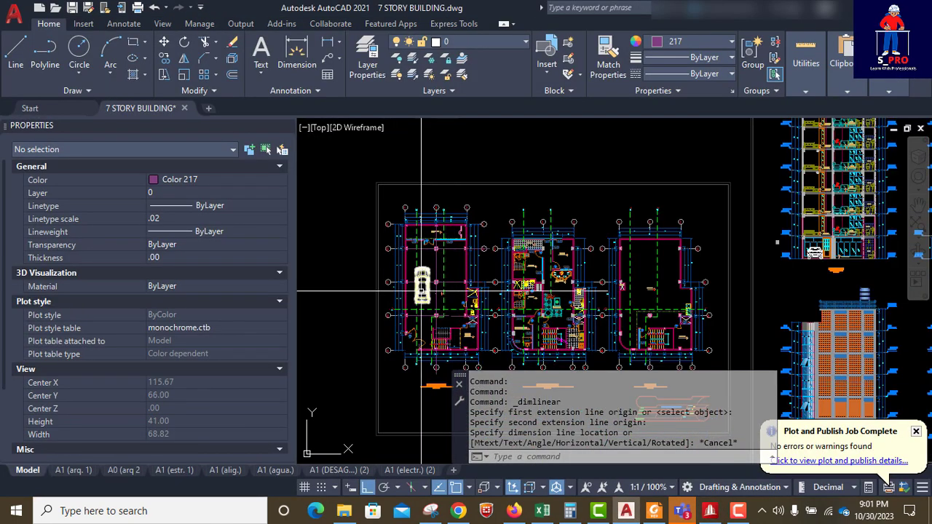
pyautogui.scroll(5, 423, 294)
pyautogui.scroll(-2, 528, 364)
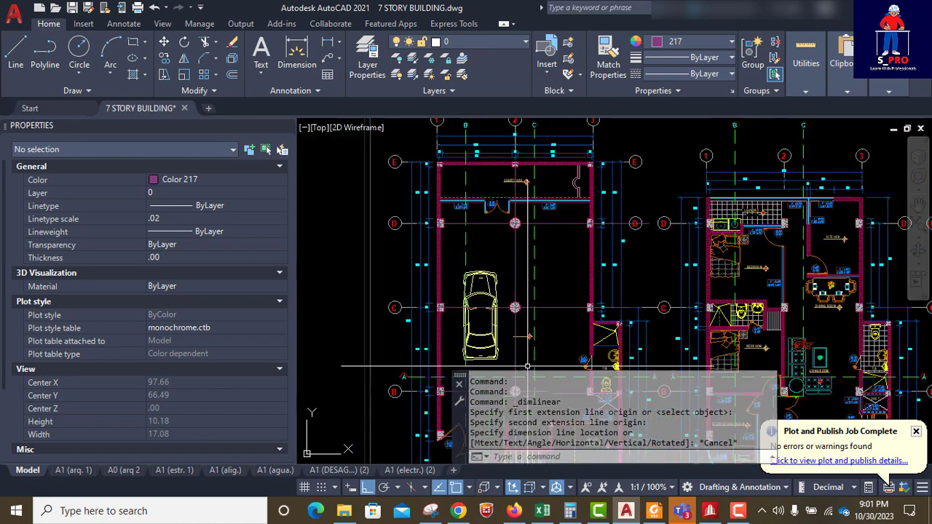
pyautogui.scroll(2, 447, 223)
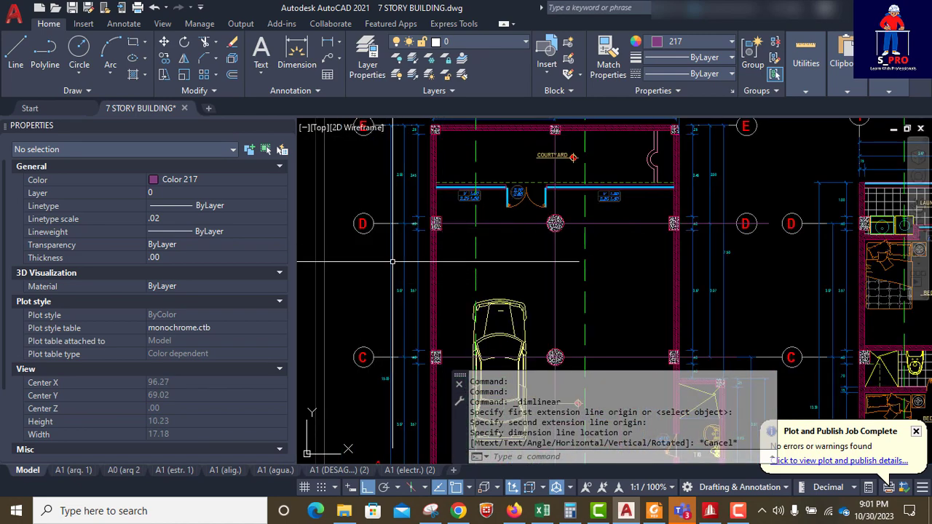
pyautogui.scroll(2, 384, 239)
pyautogui.scroll(-2, 383, 248)
pyautogui.scroll(2, 433, 366)
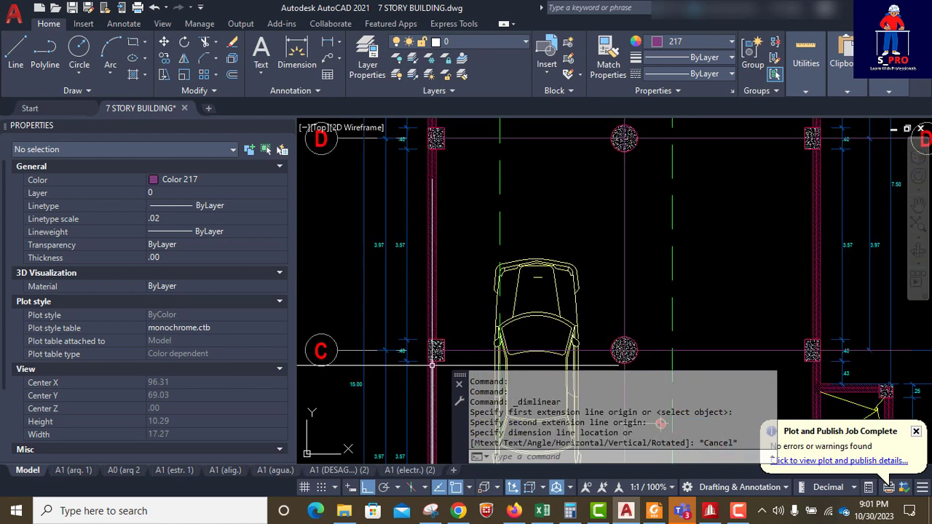
pyautogui.scroll(2, 432, 366)
pyautogui.scroll(1, 401, 352)
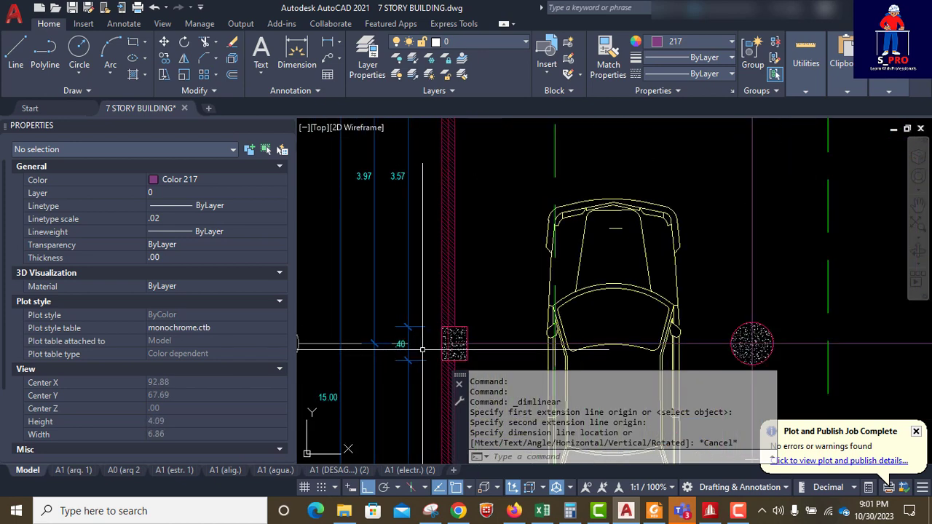
pyautogui.scroll(-2, 428, 344)
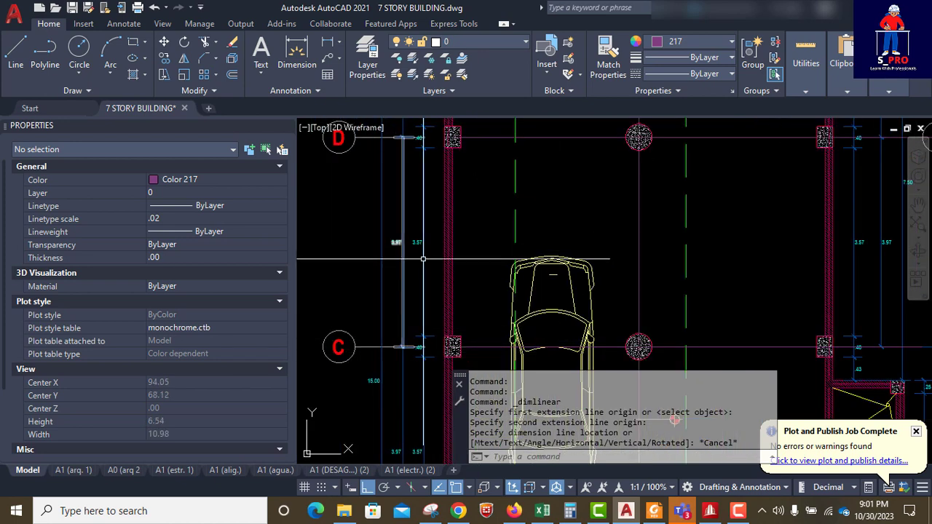
pyautogui.scroll(5, 400, 233)
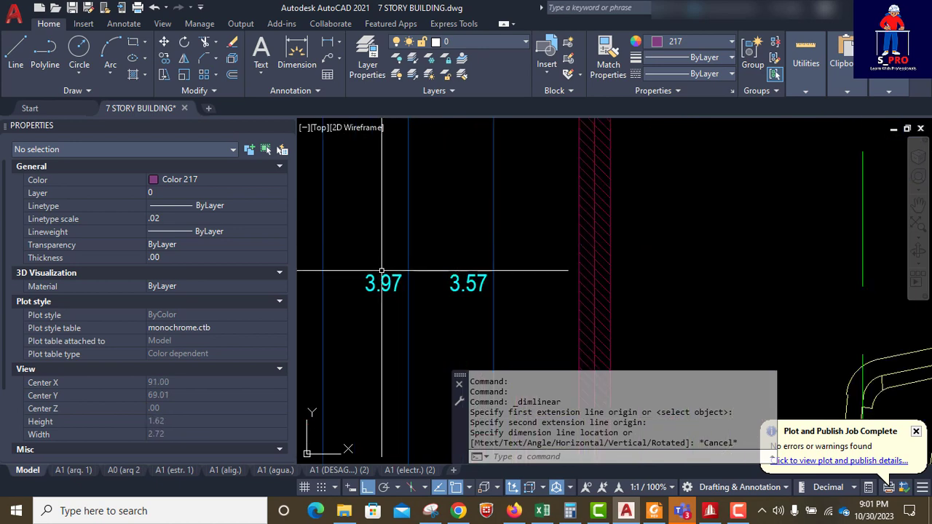
pyautogui.scroll(-5, 383, 267)
# Measure the vertical distance between the axis D and axis C centrelines along the axis 1 wall, without placing the dimension.
pyautogui.click(296, 51)
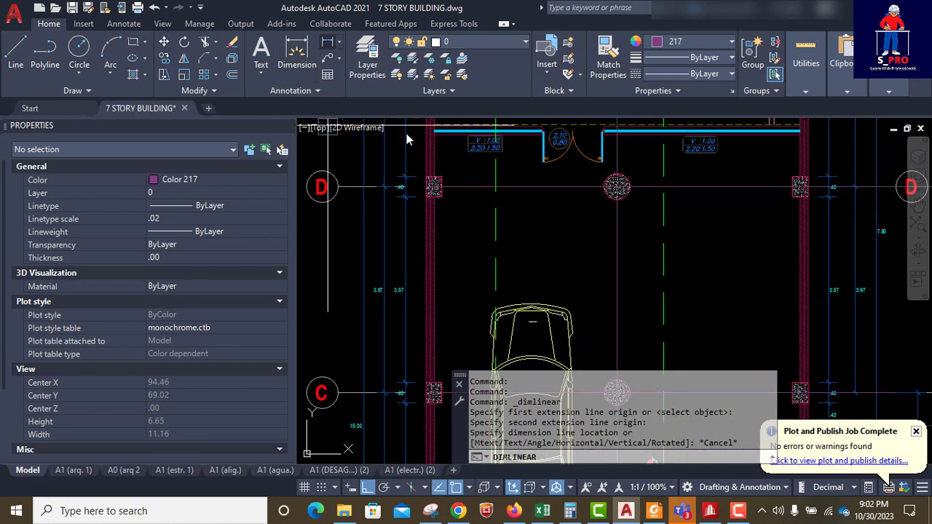
pyautogui.scroll(5, 442, 189)
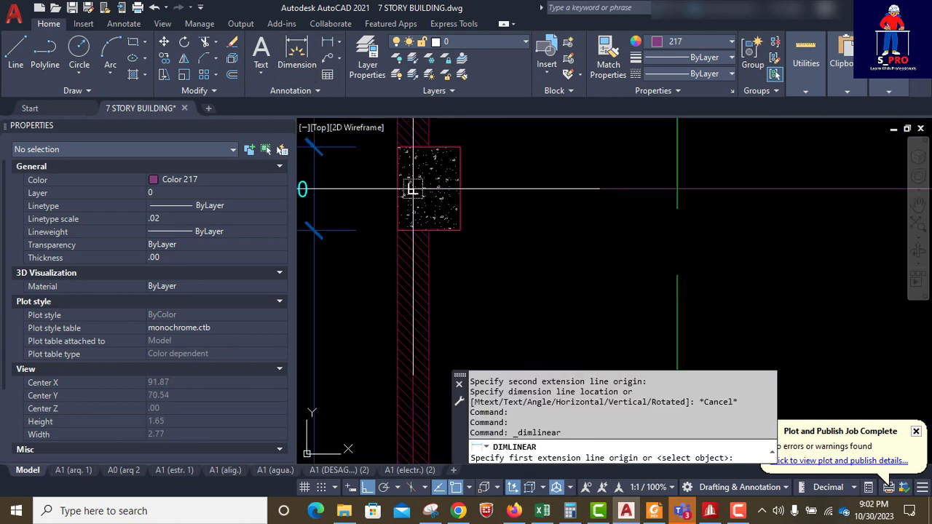
pyautogui.click(411, 189)
pyautogui.scroll(-5, 412, 189)
pyautogui.scroll(5, 420, 313)
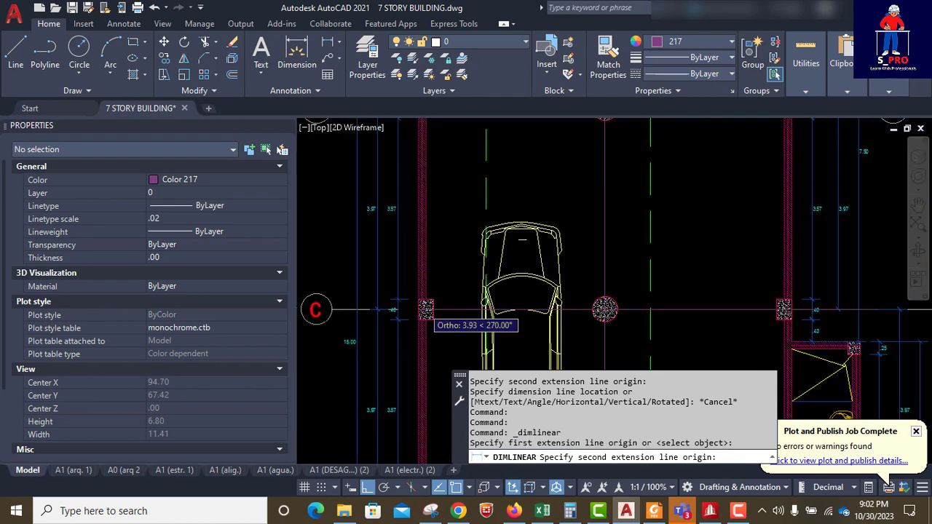
pyautogui.click(419, 315)
pyautogui.scroll(-3, 408, 321)
pyautogui.scroll(3, 393, 404)
pyautogui.scroll(2, 404, 280)
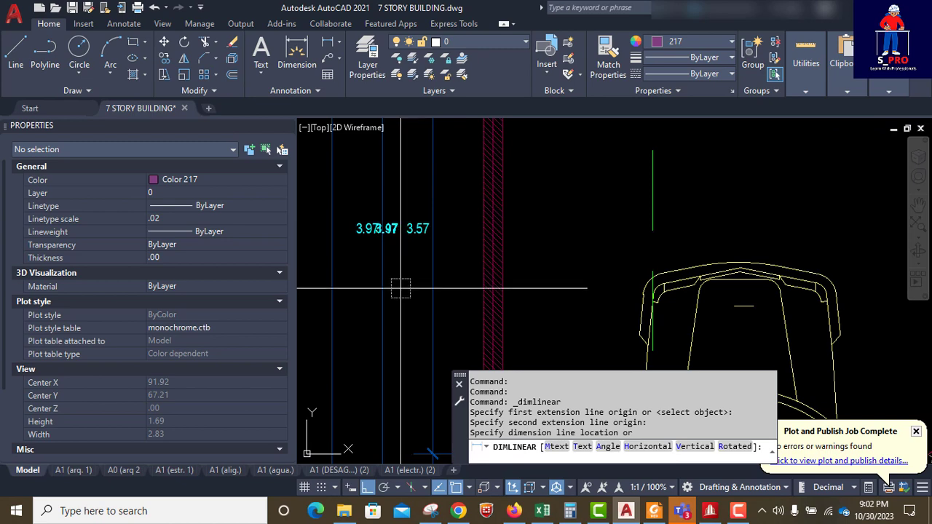
pyautogui.press('Escape')
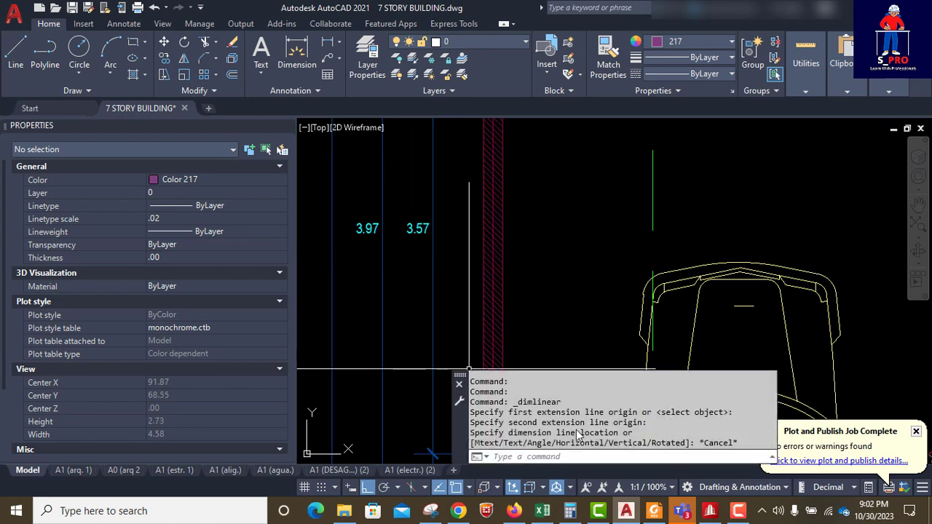
# Switch to STAAD.Pro and copy nodes 4, 5 and 6, pasting them with a move of X 0, Y 0 and Z 3.97 m.
pyautogui.click(709, 512)
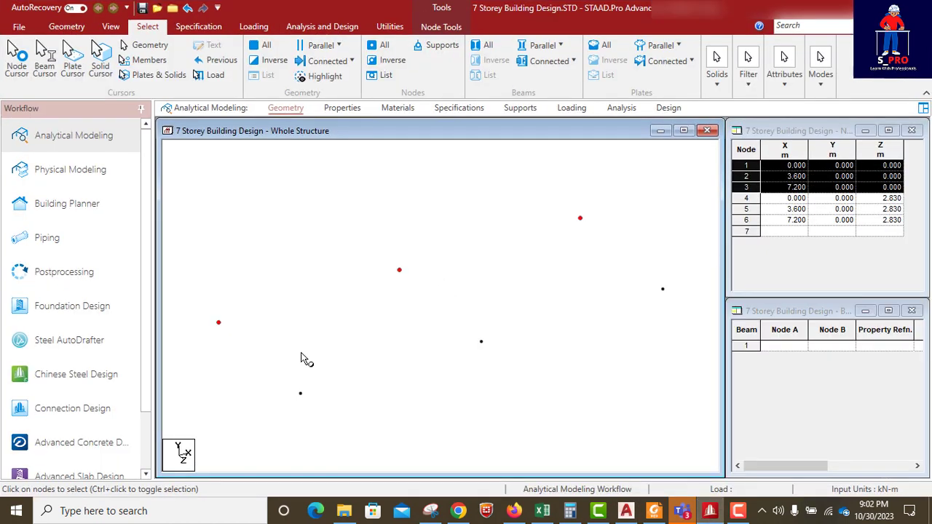
pyautogui.click(295, 387)
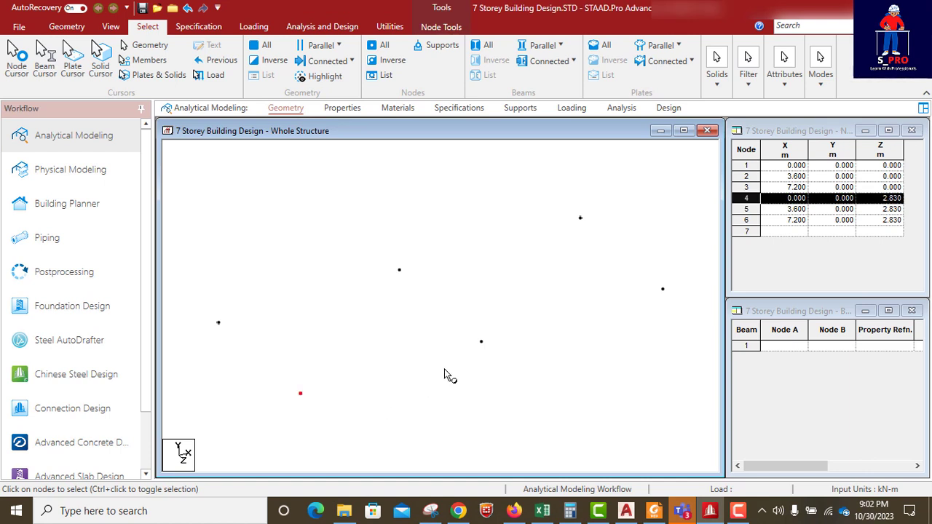
pyautogui.keyDown('ctrl'); pyautogui.click(481, 341); pyautogui.keyUp('ctrl')
pyautogui.keyDown('ctrl'); pyautogui.click(663, 290); pyautogui.keyUp('ctrl')
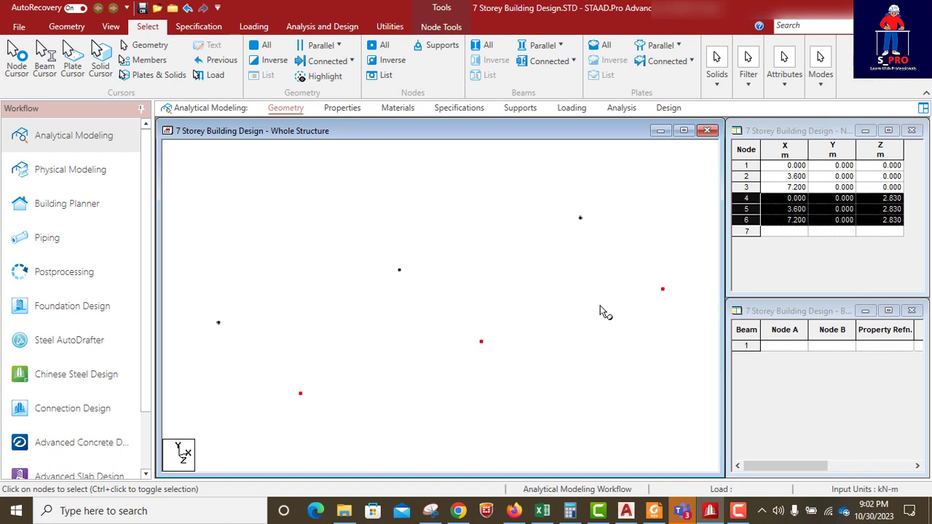
pyautogui.hotkey('ctrl', 'v')
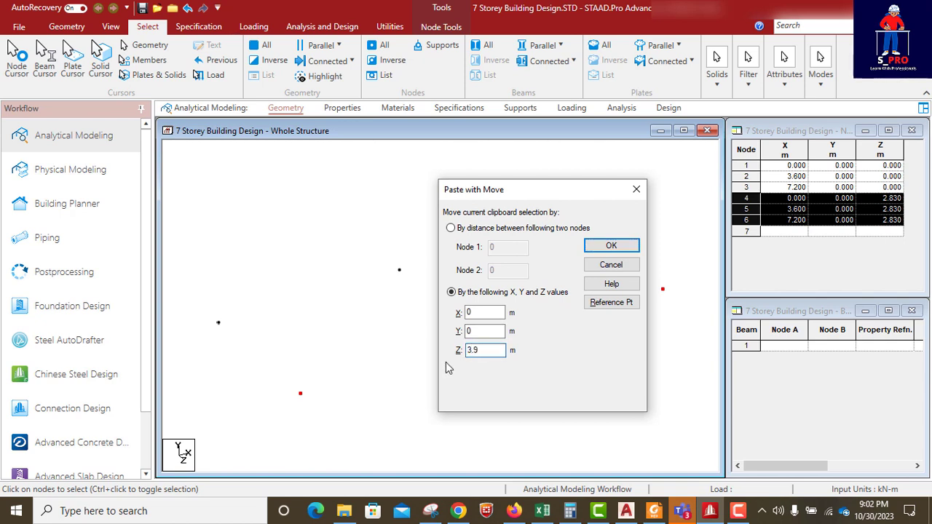
pyautogui.click(617, 250)
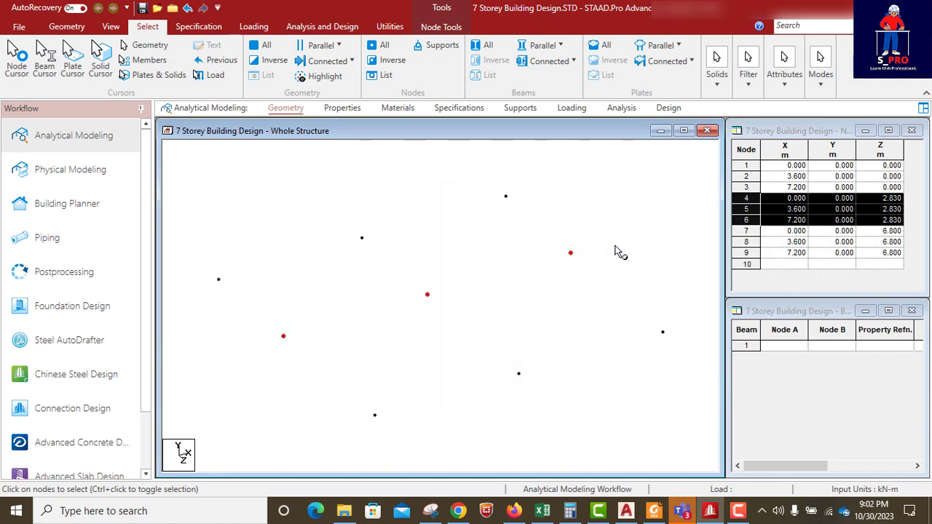
# Switch to AutoCAD and examine how the axis B columns align, including the two columns beside the T/B room.
pyautogui.click(710, 510)
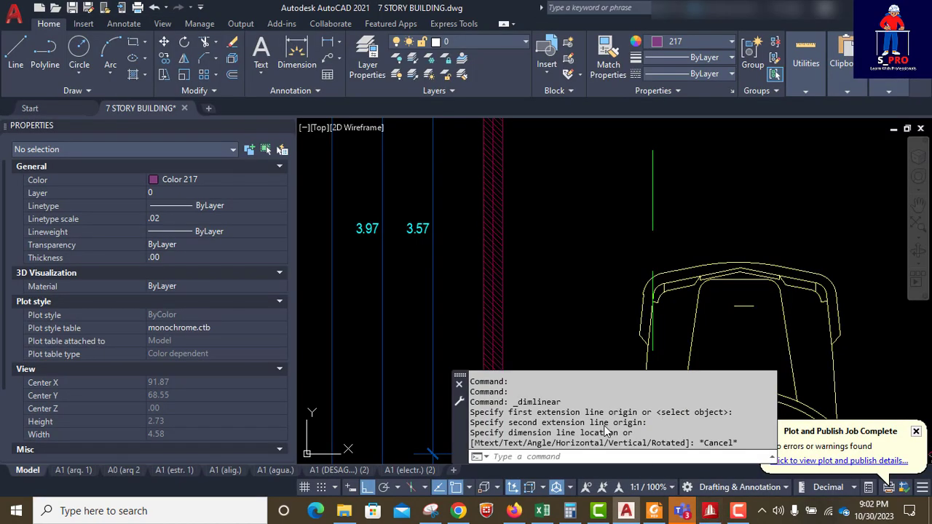
pyautogui.scroll(-5, 570, 282)
pyautogui.scroll(6, 570, 282)
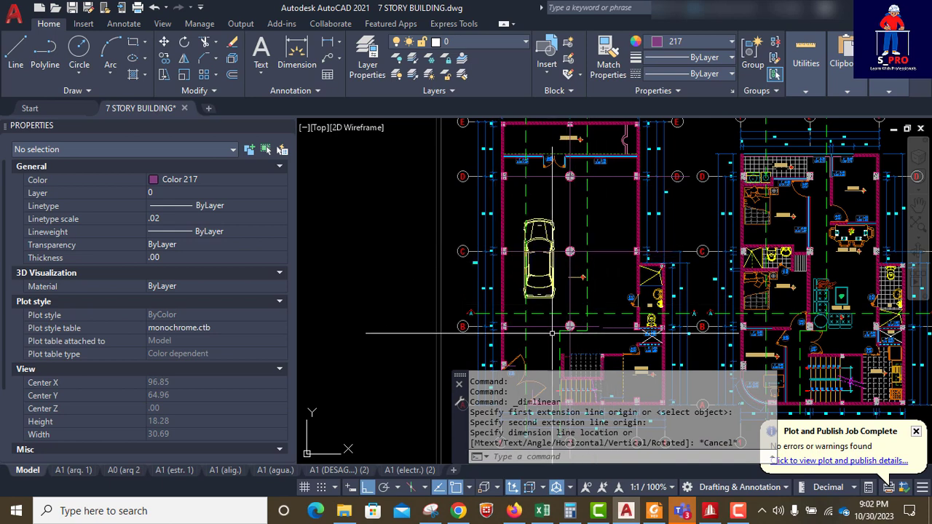
pyautogui.scroll(2, 613, 342)
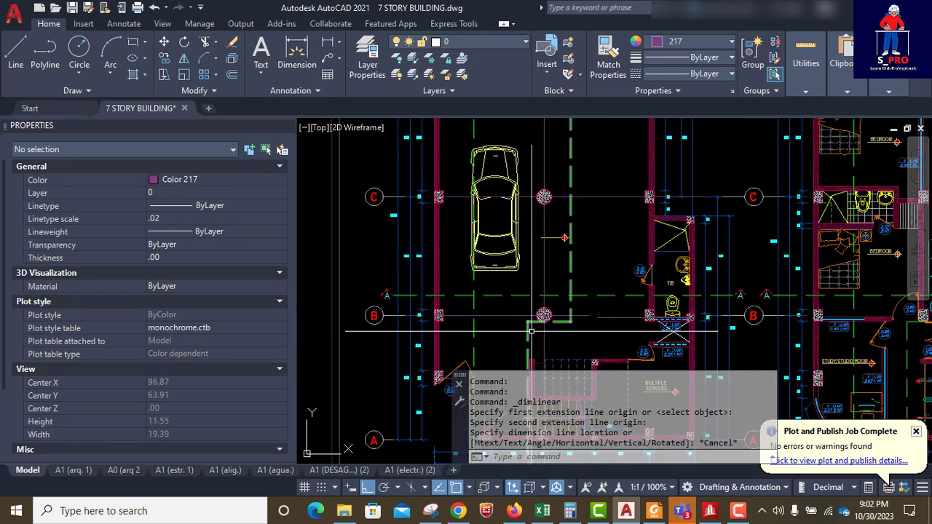
pyautogui.scroll(2, 674, 327)
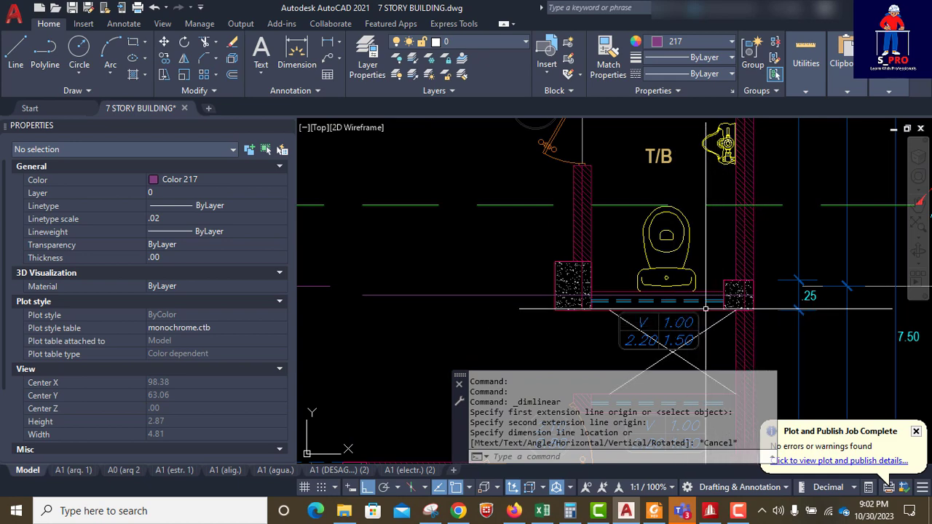
pyautogui.scroll(-1, 705, 286)
pyautogui.scroll(-2, 706, 286)
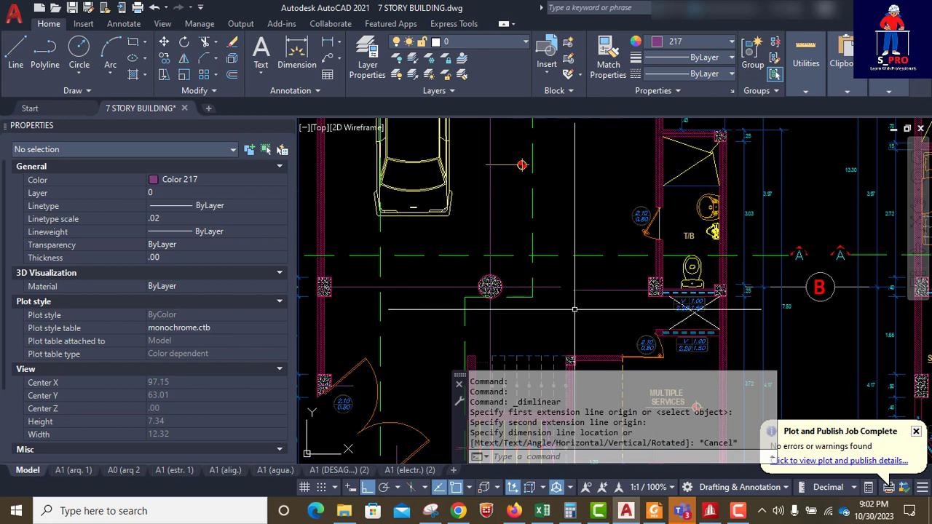
pyautogui.scroll(-1, 559, 308)
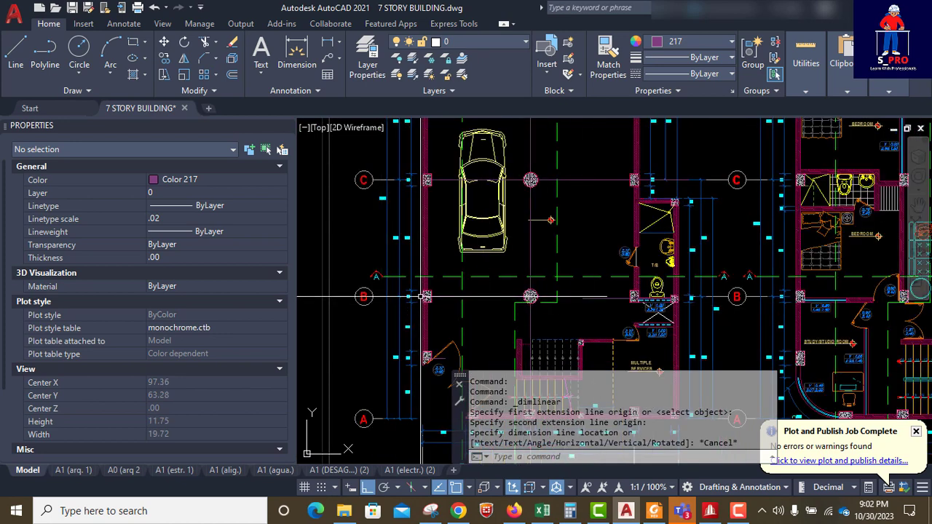
pyautogui.scroll(3, 664, 297)
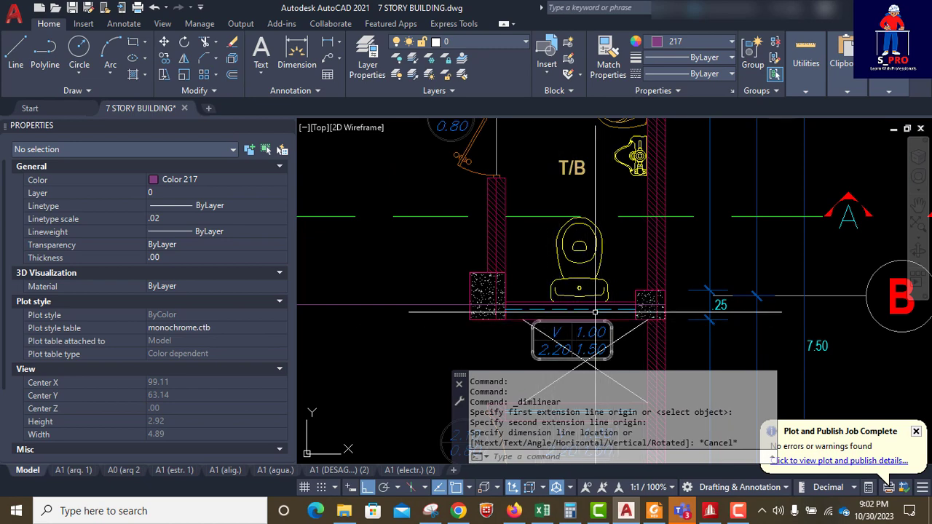
pyautogui.scroll(-1, 610, 311)
pyautogui.scroll(2, 527, 310)
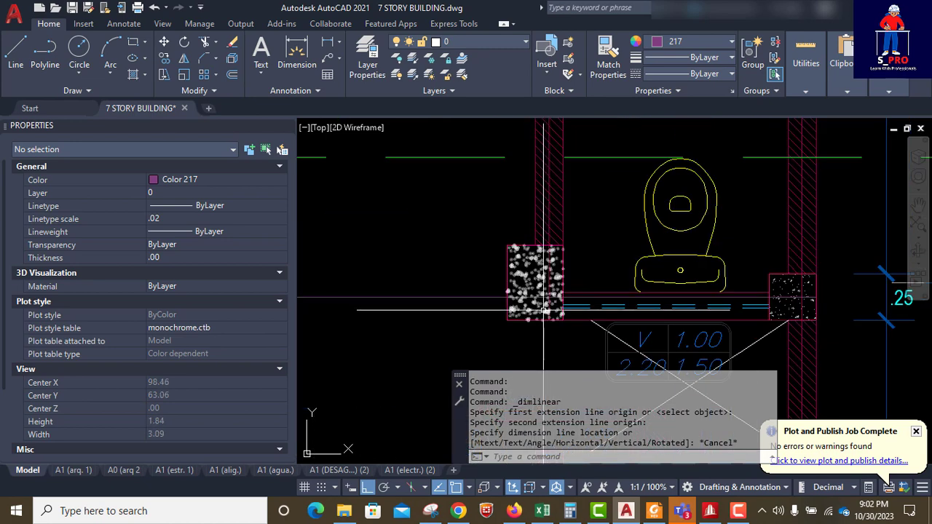
pyautogui.scroll(-2, 555, 315)
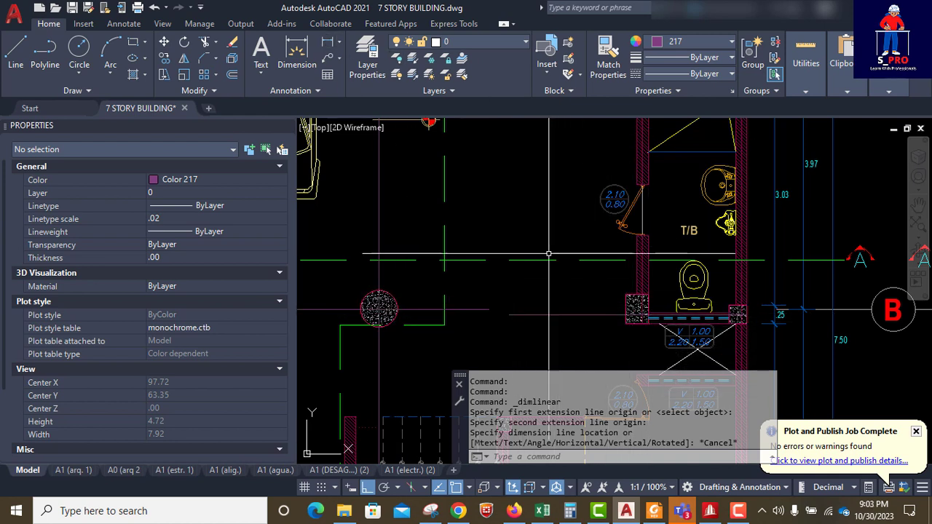
# Measure the vertical offset between the two axis B centreline segments right of the round column, without placing the dimension.
pyautogui.click(328, 44)
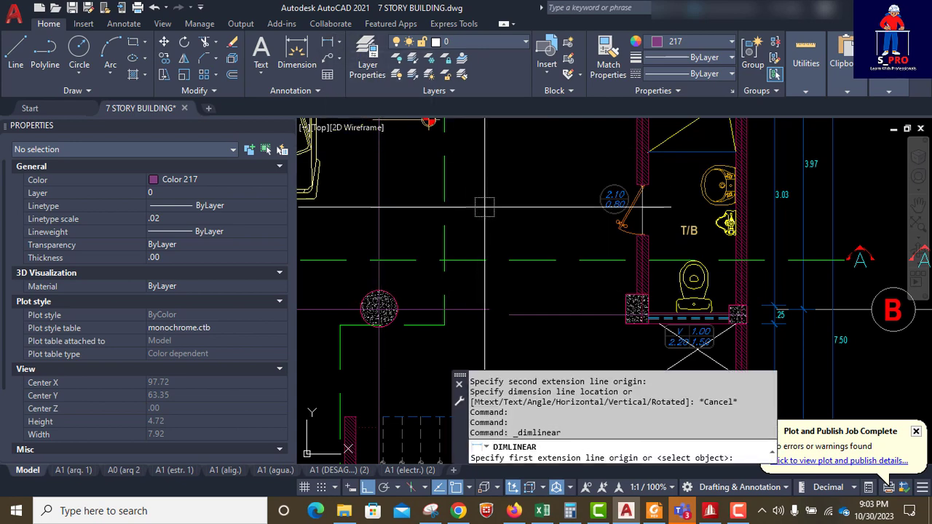
pyautogui.click(488, 309)
pyautogui.click(509, 314)
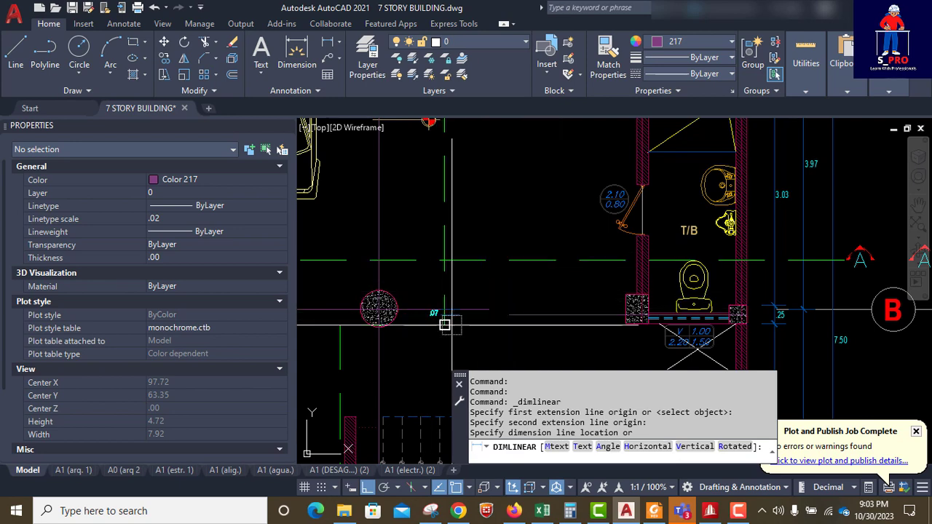
pyautogui.scroll(2, 429, 324)
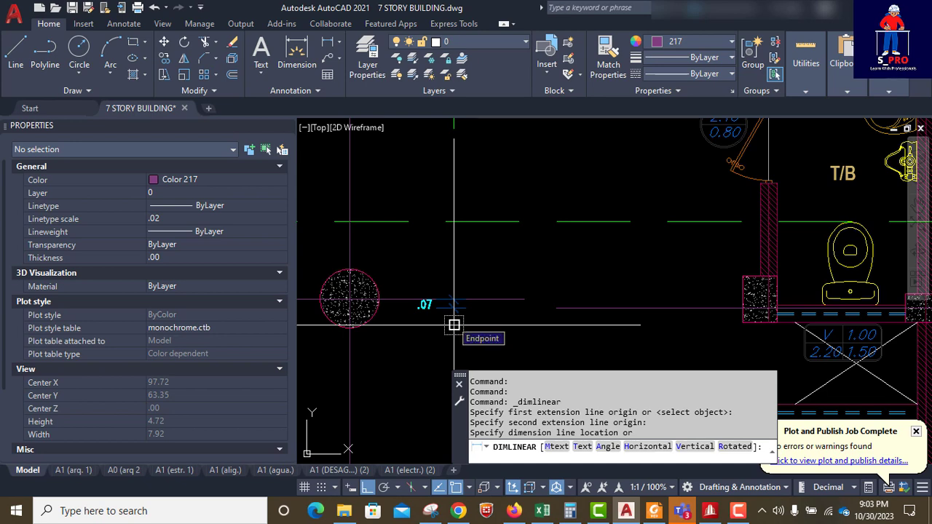
pyautogui.press('Escape')
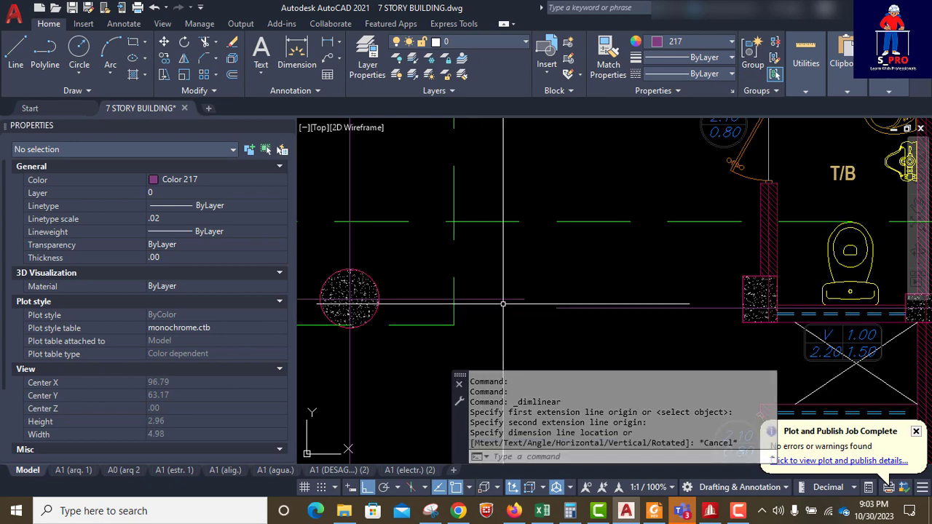
# Examine the existing dimensions between axes C and B beside the axis 1 wall.
pyautogui.scroll(-2, 466, 321)
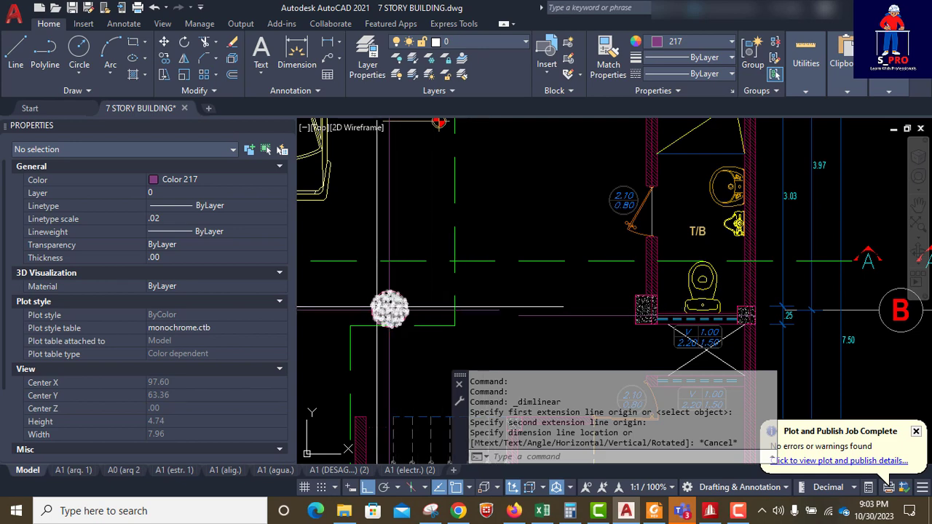
pyautogui.scroll(-6, 688, 295)
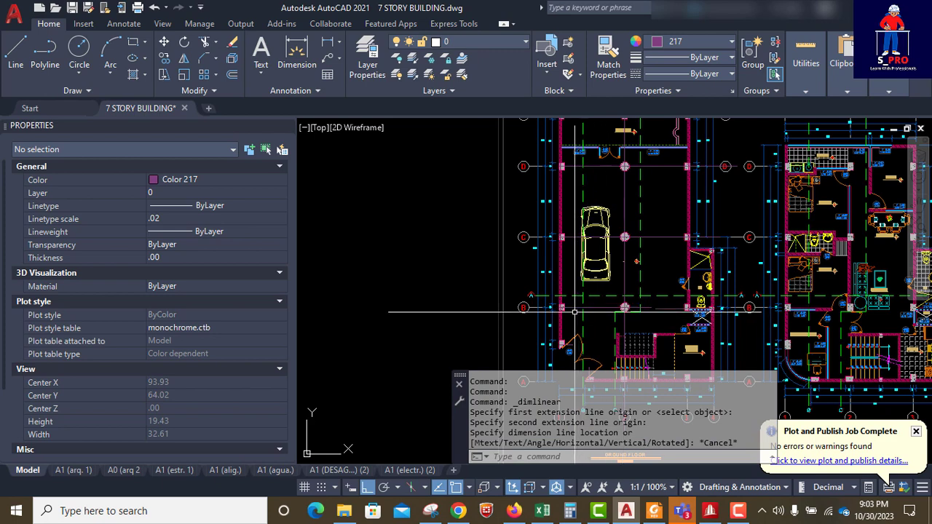
pyautogui.scroll(6, 574, 313)
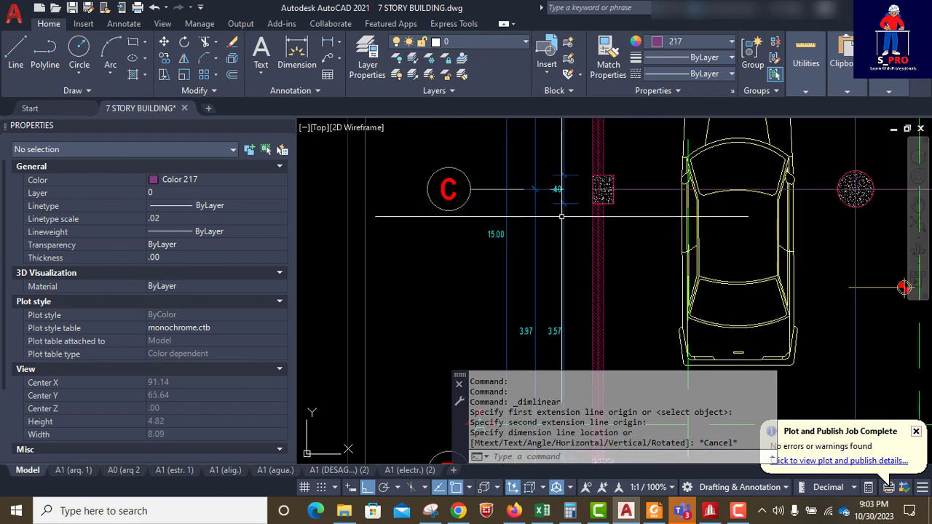
pyautogui.scroll(-2, 546, 211)
pyautogui.scroll(2, 546, 289)
pyautogui.scroll(-4, 546, 290)
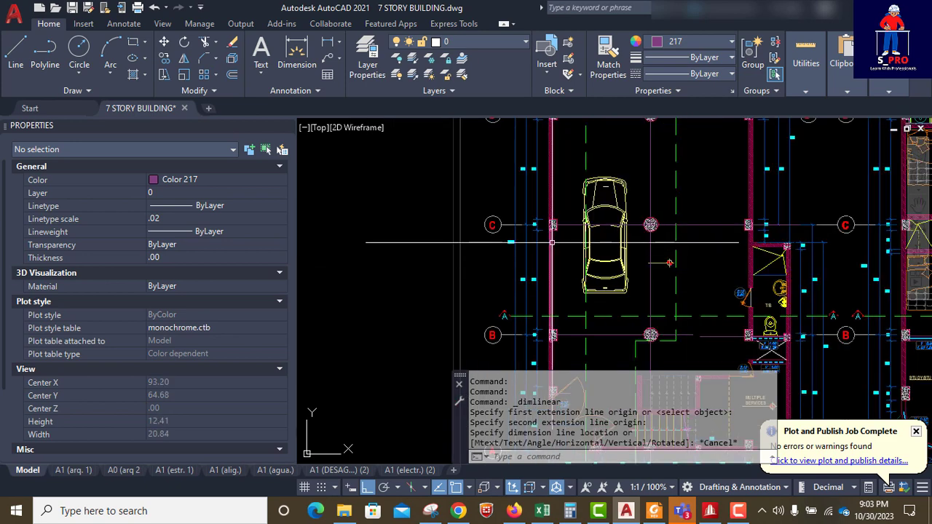
pyautogui.scroll(2, 554, 339)
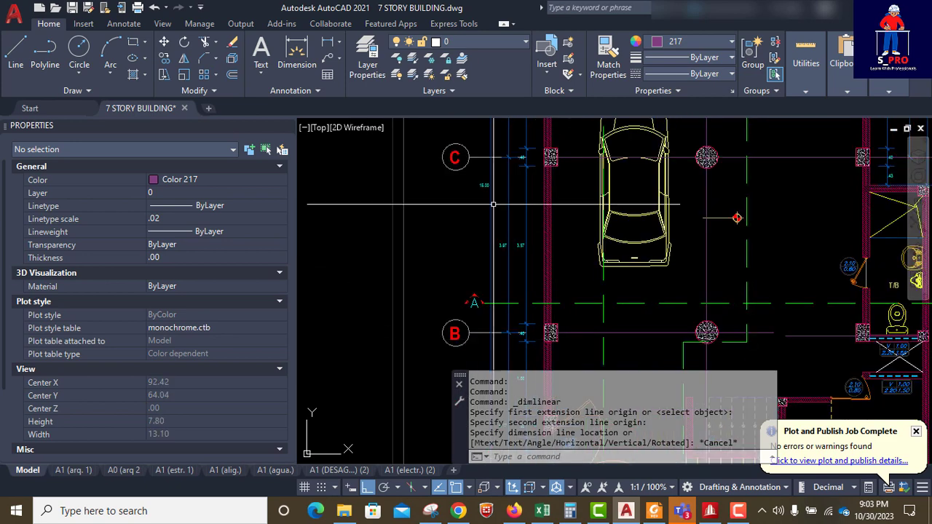
# Measure the vertical distance between the axis C and axis B centrelines along the axis 1 wall, without placing the dimension.
pyautogui.click(325, 46)
pyautogui.scroll(6, 547, 155)
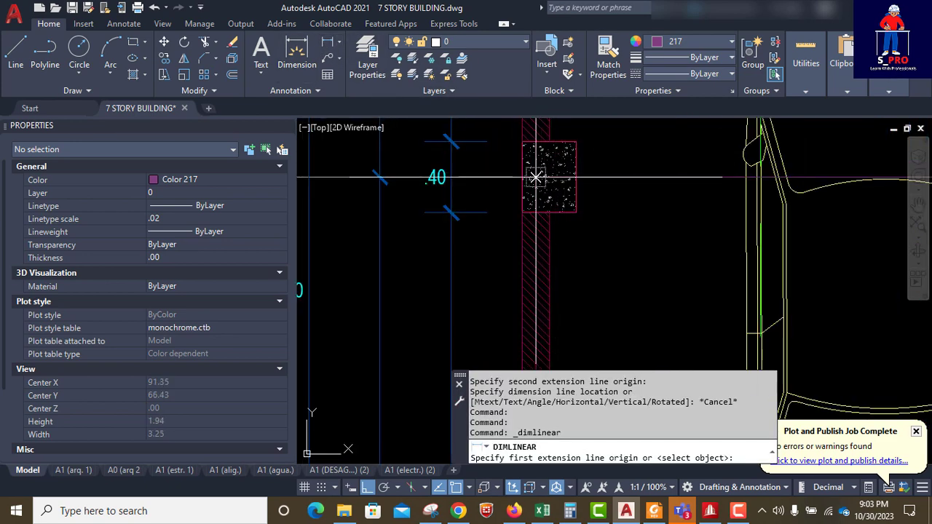
pyautogui.click(535, 177)
pyautogui.scroll(-3, 535, 182)
pyautogui.scroll(3, 536, 290)
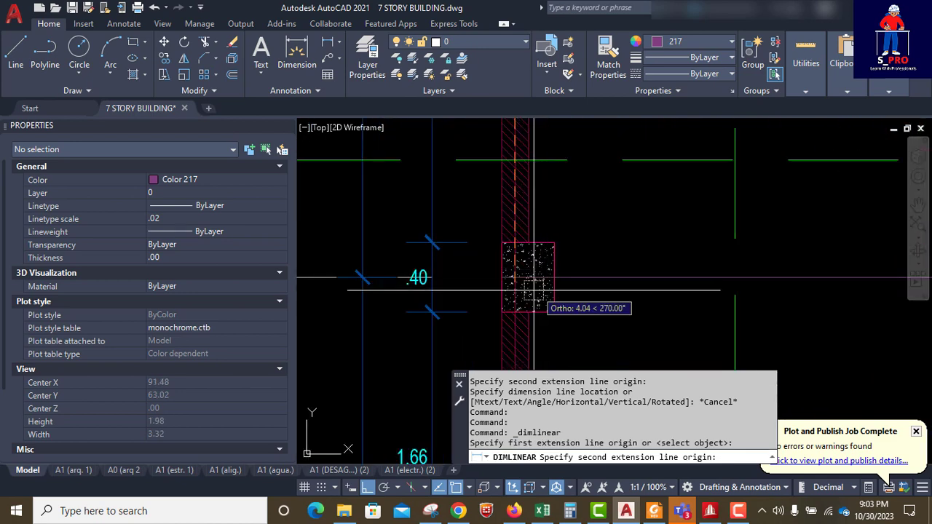
pyautogui.scroll(4, 537, 289)
pyautogui.click(540, 273)
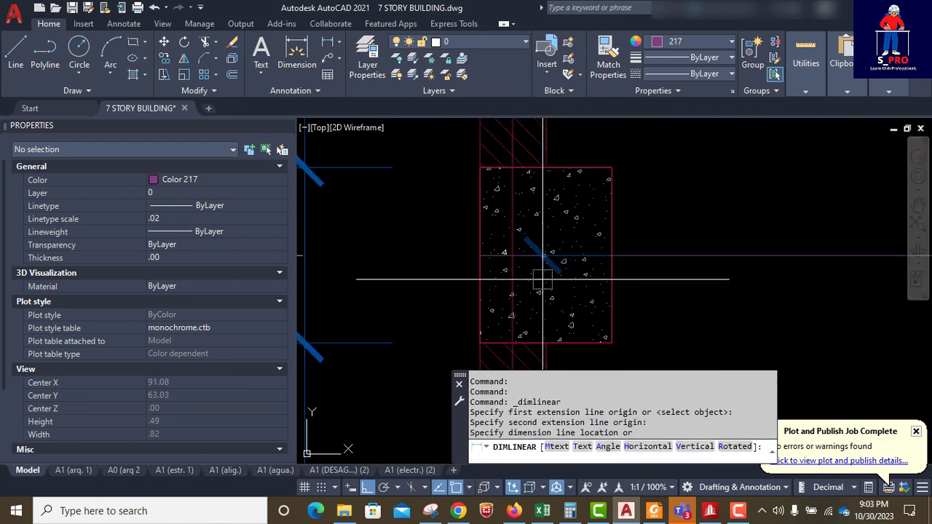
pyautogui.scroll(-5, 540, 274)
pyautogui.scroll(5, 480, 218)
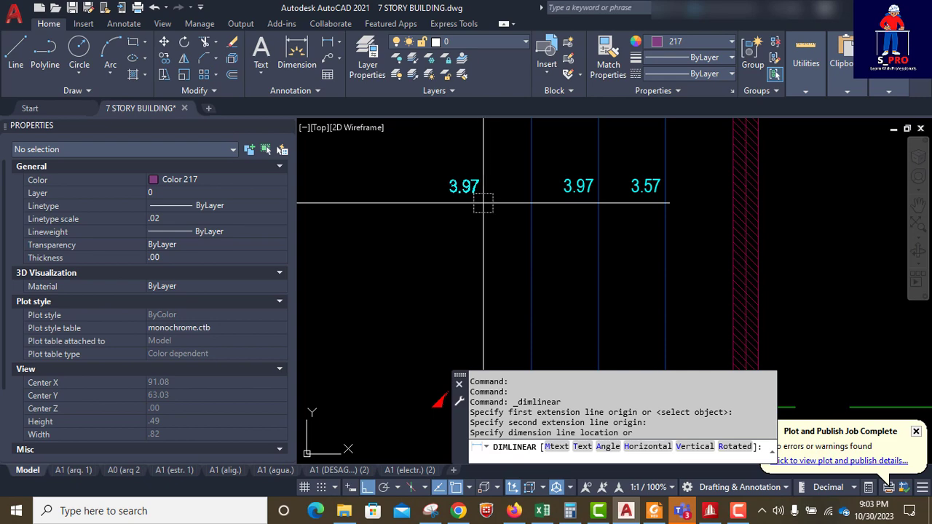
pyautogui.press('Escape')
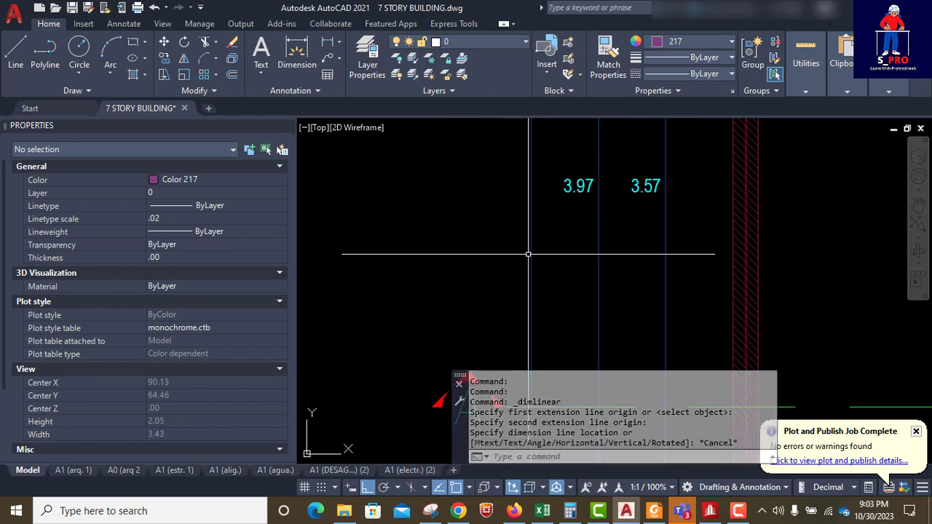
# Switch to STAAD.Pro and copy the three nodes at Z 6.8 m by 3.97 m in Z.
pyautogui.click(710, 510)
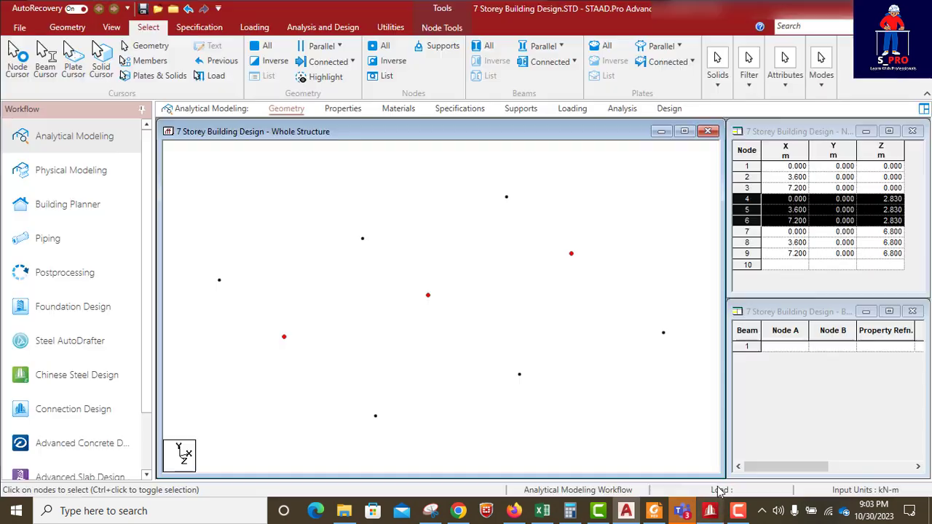
pyautogui.click(373, 415)
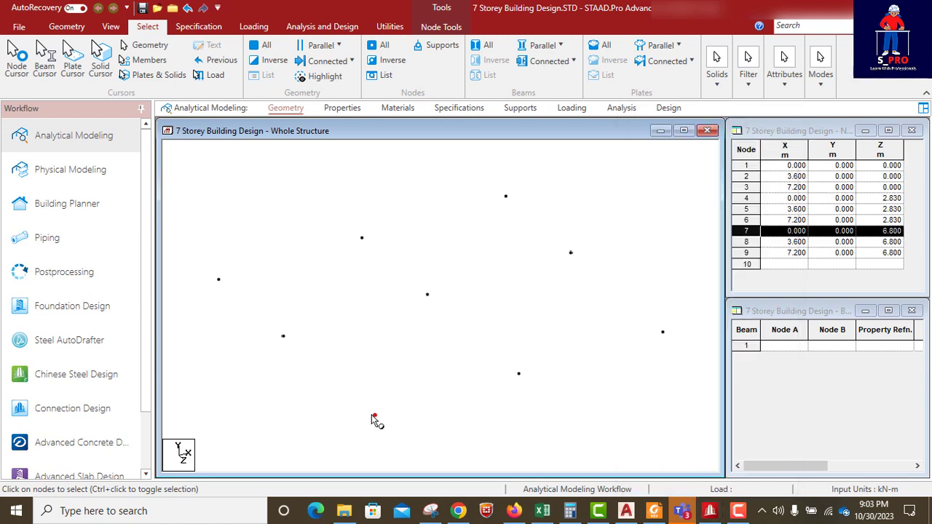
pyautogui.keyDown('ctrl'); pyautogui.click(519, 374); pyautogui.keyUp('ctrl')
pyautogui.keyDown('ctrl'); pyautogui.click(663, 333); pyautogui.keyUp('ctrl')
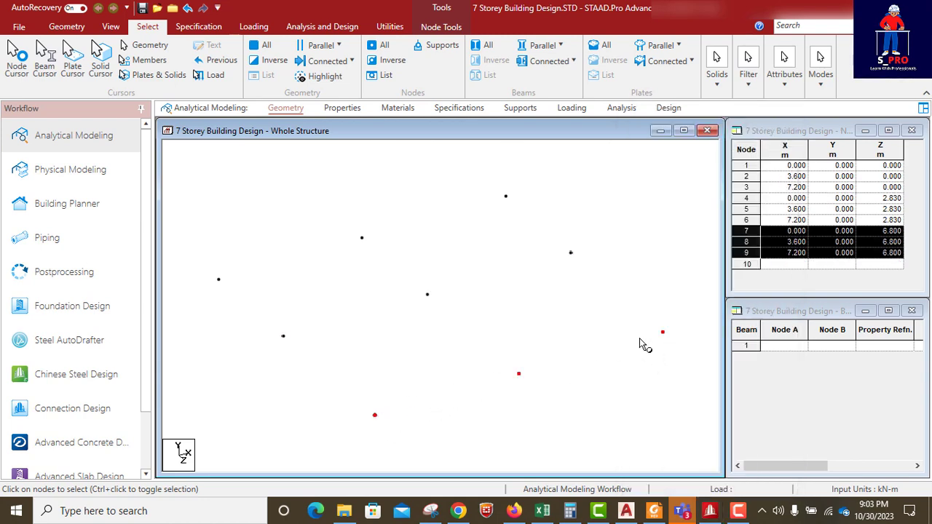
pyautogui.hotkey('ctrl', 'v')
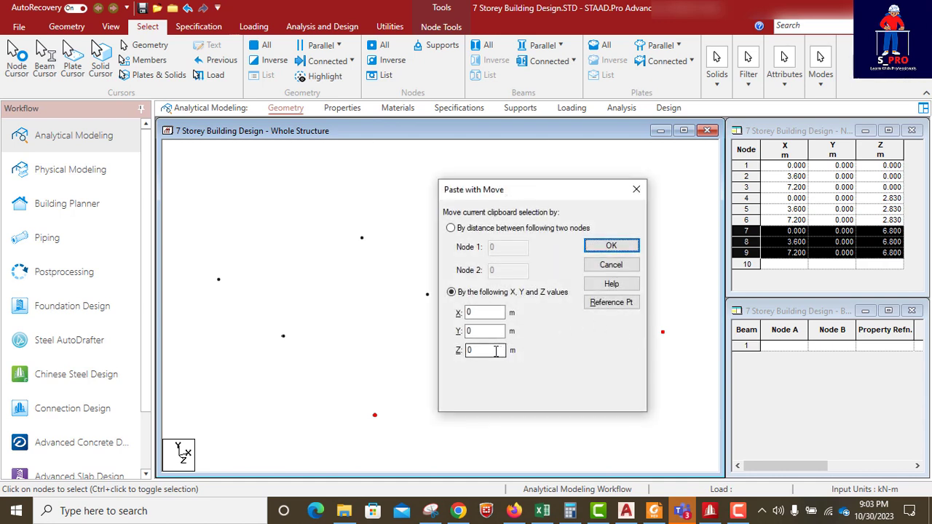
pyautogui.write('3.97')
pyautogui.click(610, 245)
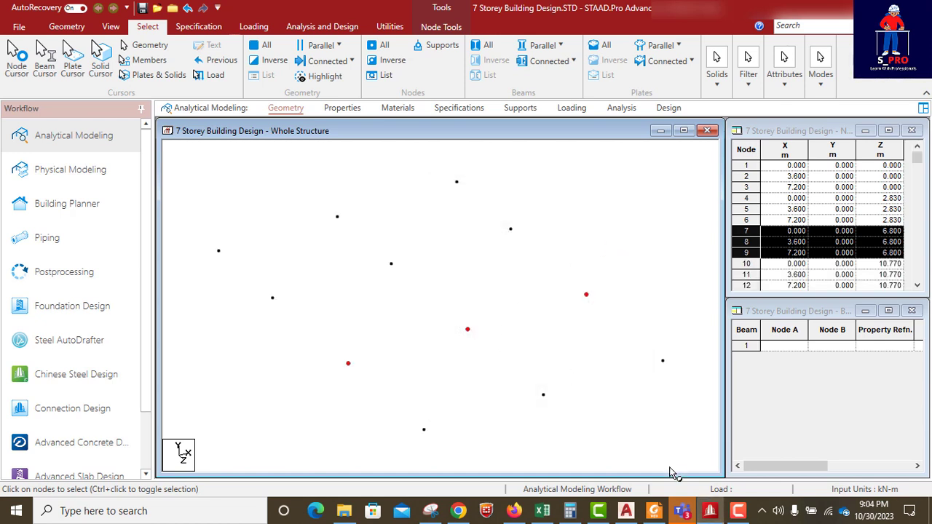
# Switch to AutoCAD and examine the ground floor plan's column layout, down to the two axis B columns below the T/B room.
pyautogui.click(710, 513)
pyautogui.scroll(-8, 542, 219)
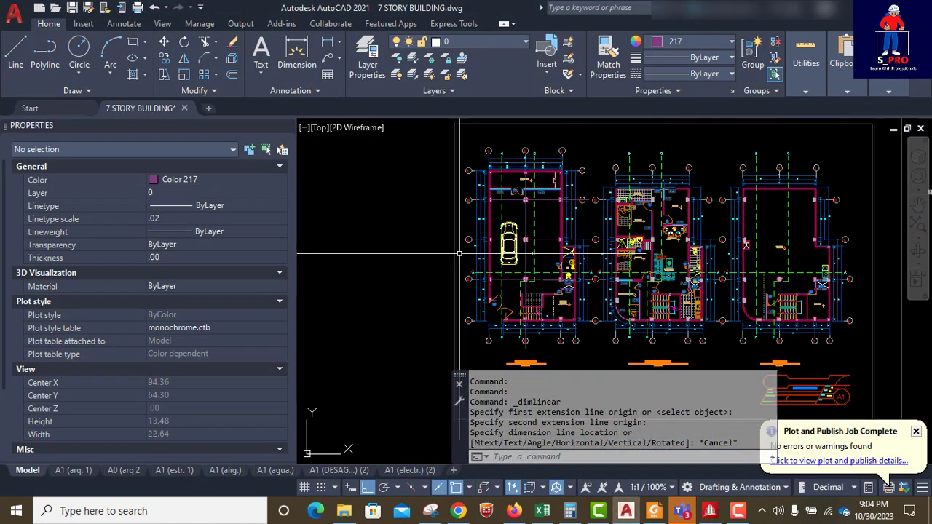
pyautogui.scroll(4, 542, 219)
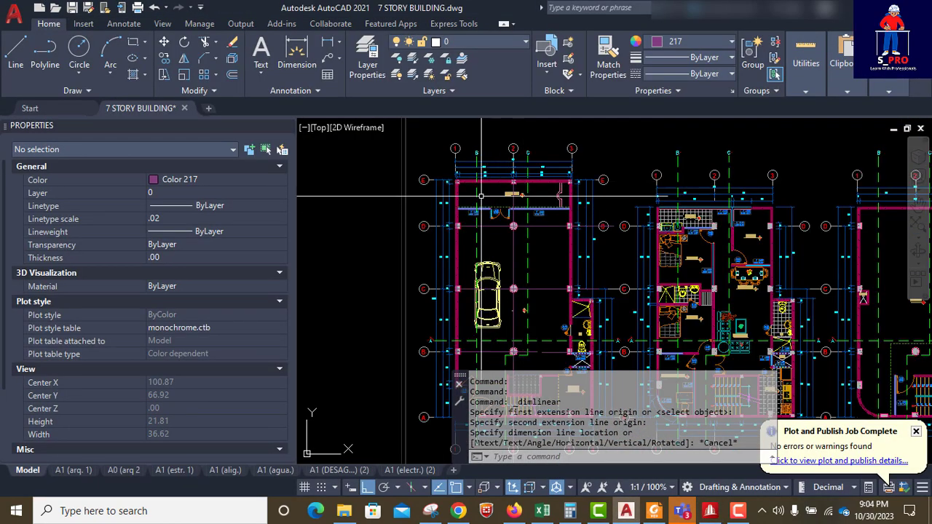
pyautogui.scroll(-4, 495, 295)
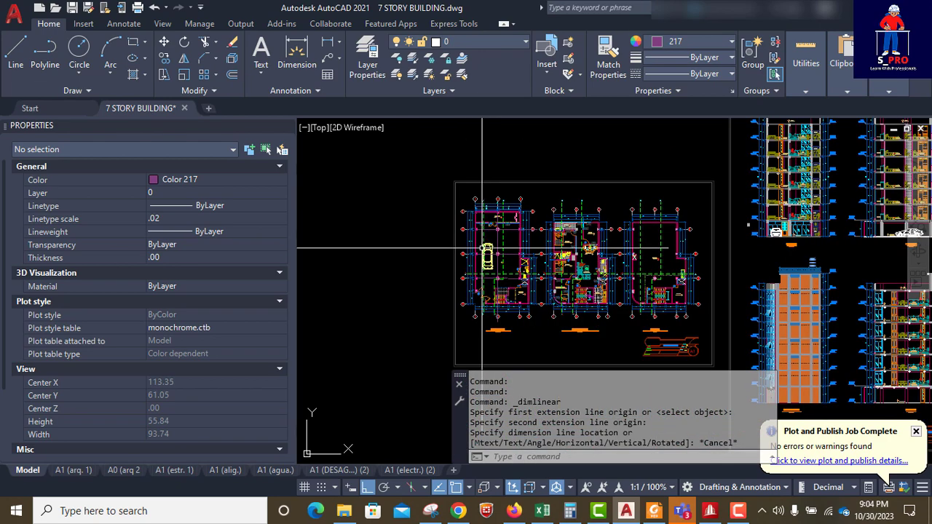
pyautogui.scroll(6, 495, 295)
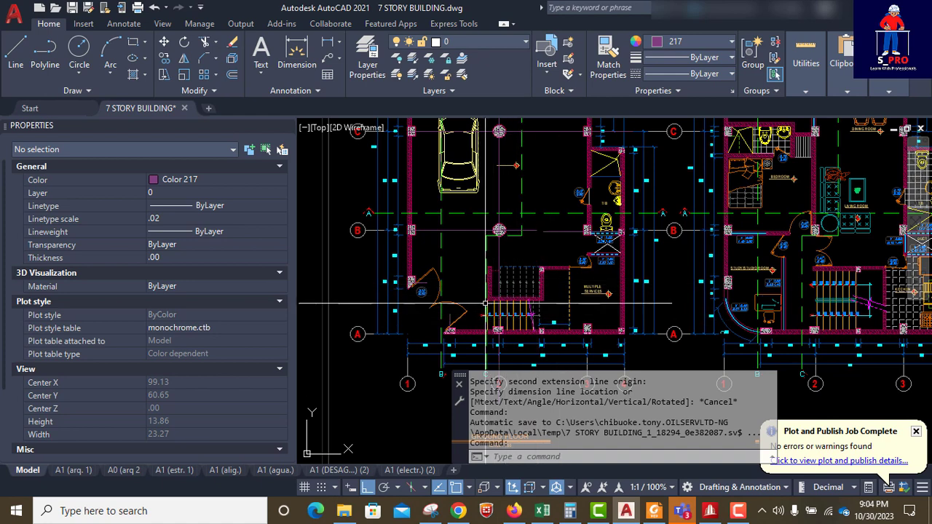
pyautogui.scroll(1, 509, 288)
pyautogui.scroll(1, 526, 276)
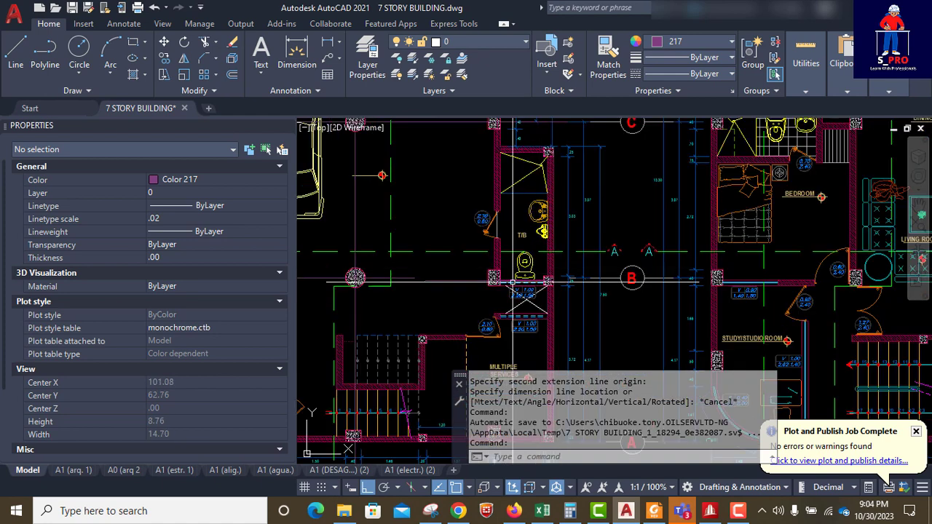
pyautogui.scroll(1, 465, 287)
pyautogui.scroll(1, 482, 290)
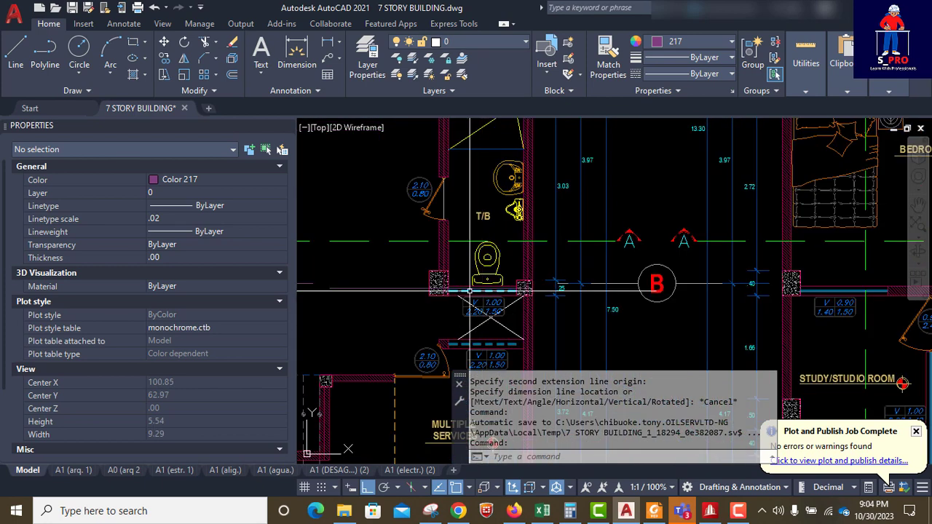
# Measure the horizontal distance between the two axis B columns below the T/B room, without placing the dimension.
pyautogui.click(328, 41)
pyautogui.scroll(8, 431, 289)
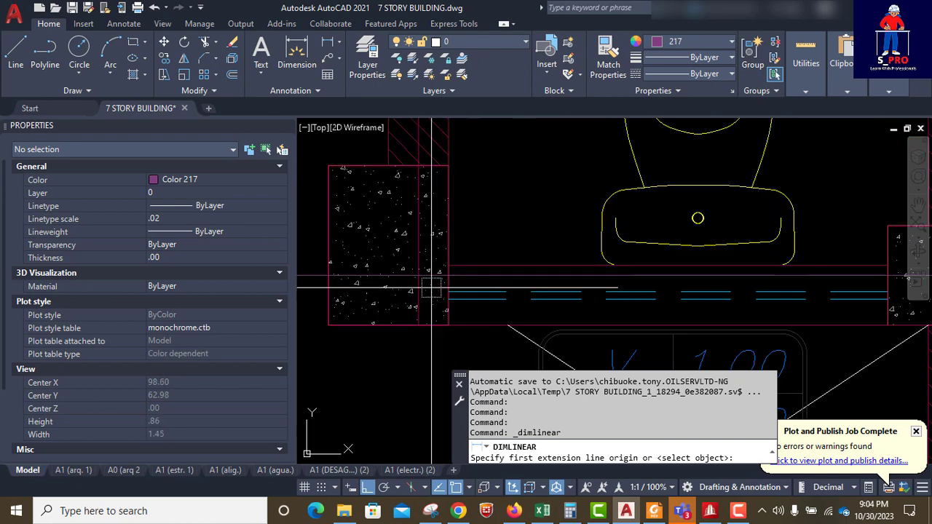
pyautogui.click(418, 275)
pyautogui.scroll(-3, 440, 282)
pyautogui.scroll(1, 599, 291)
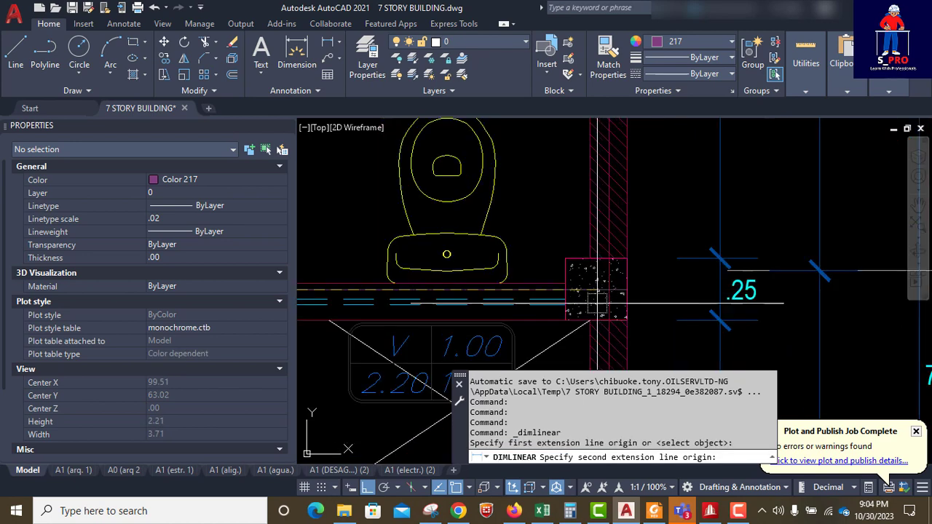
pyautogui.click(604, 290)
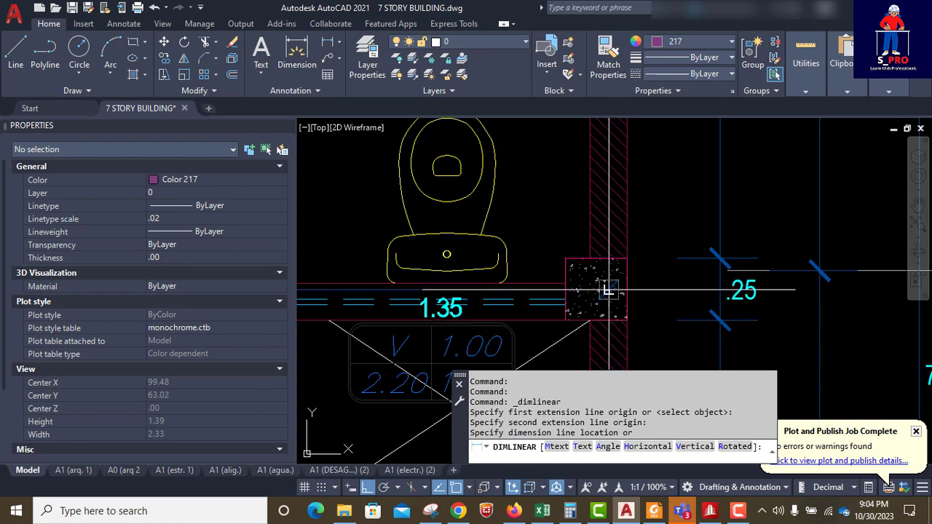
pyautogui.press('Escape')
pyautogui.scroll(-5, 608, 291)
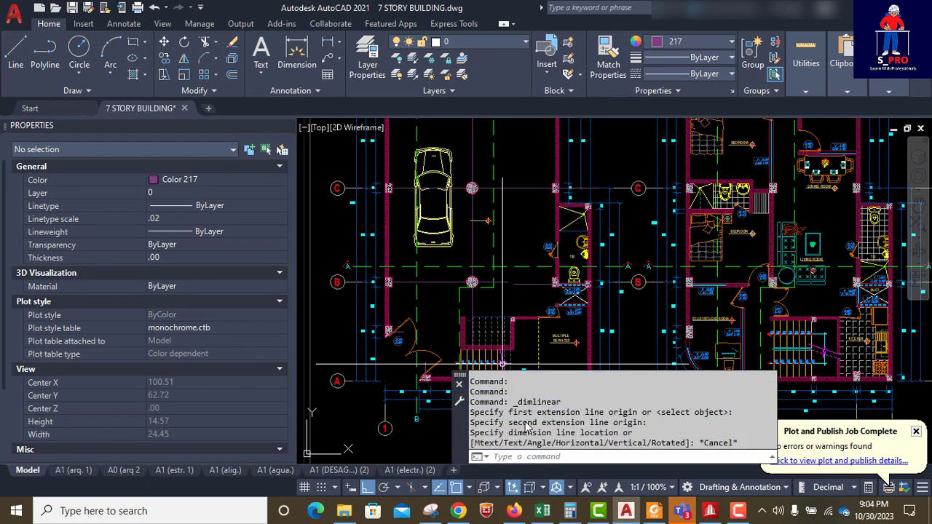
# Switch to STAAD.Pro and copy the node at X 7.2 m, Z 10.77 m by 1.35 m in X.
pyautogui.click(709, 511)
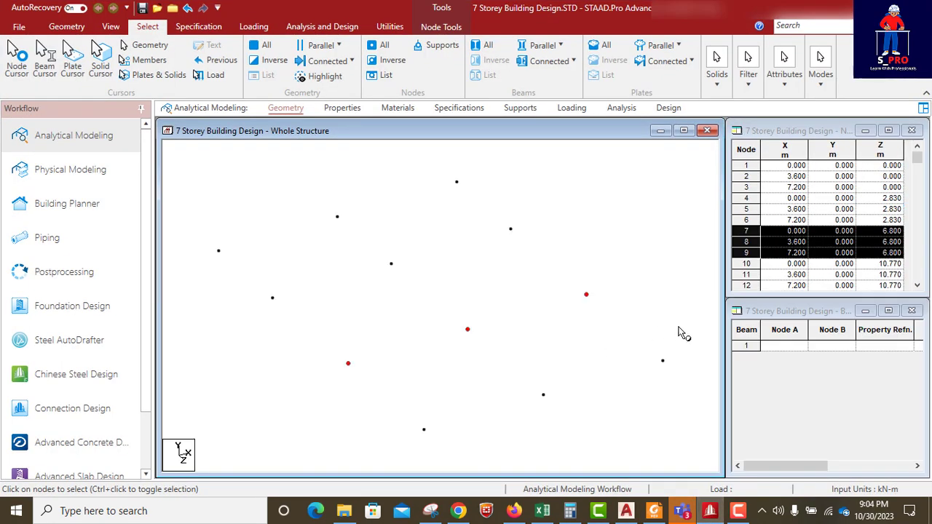
pyautogui.click(662, 363)
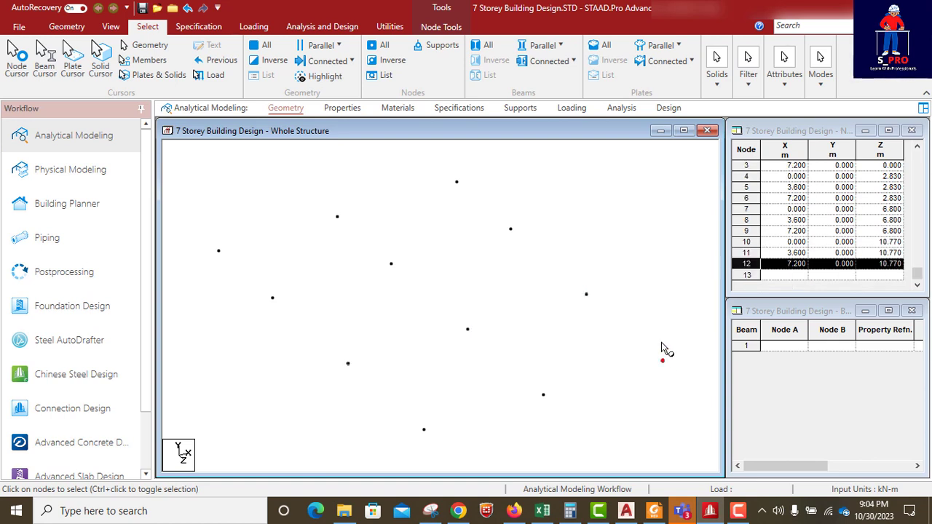
pyautogui.hotkey('ctrl', 'v')
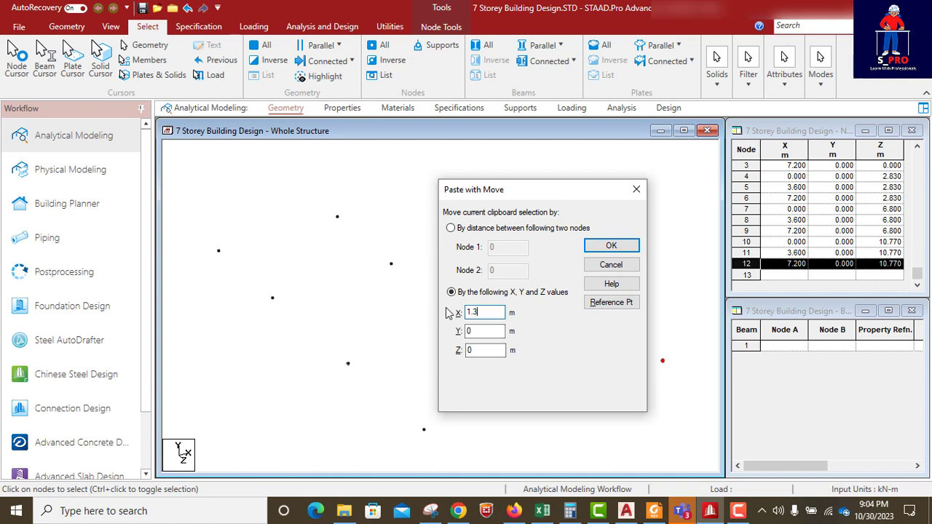
pyautogui.click(612, 247)
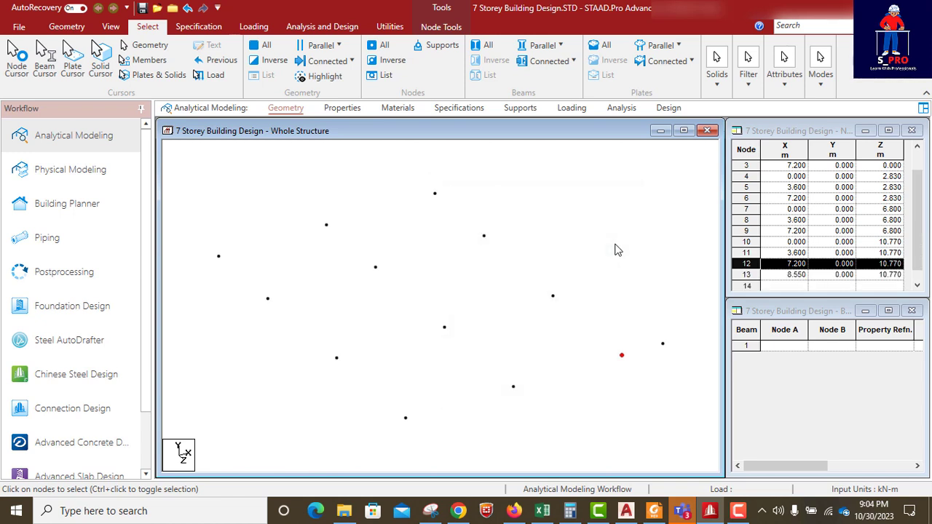
# Switch to AutoCAD and measure the vertical distance between the two columns along the T/B room's outer wall, without placing the dimension.
pyautogui.click(710, 511)
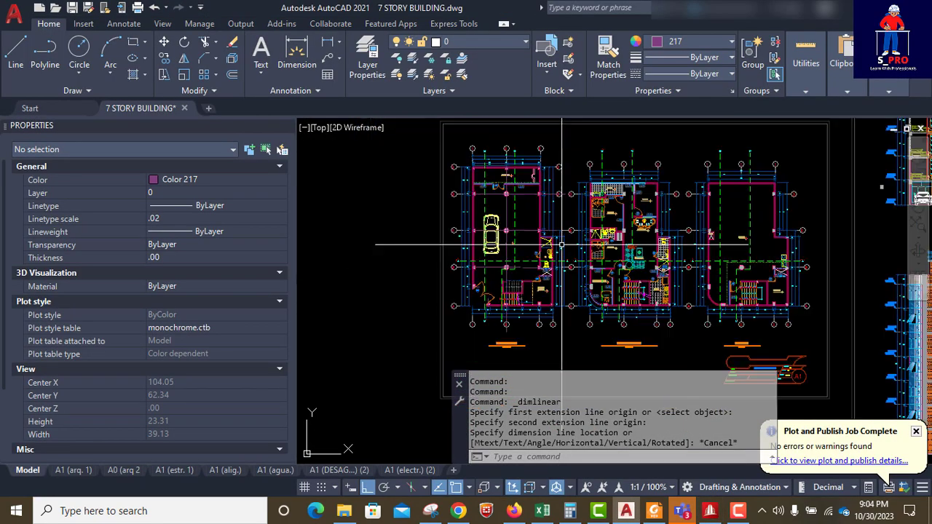
pyautogui.scroll(6, 528, 226)
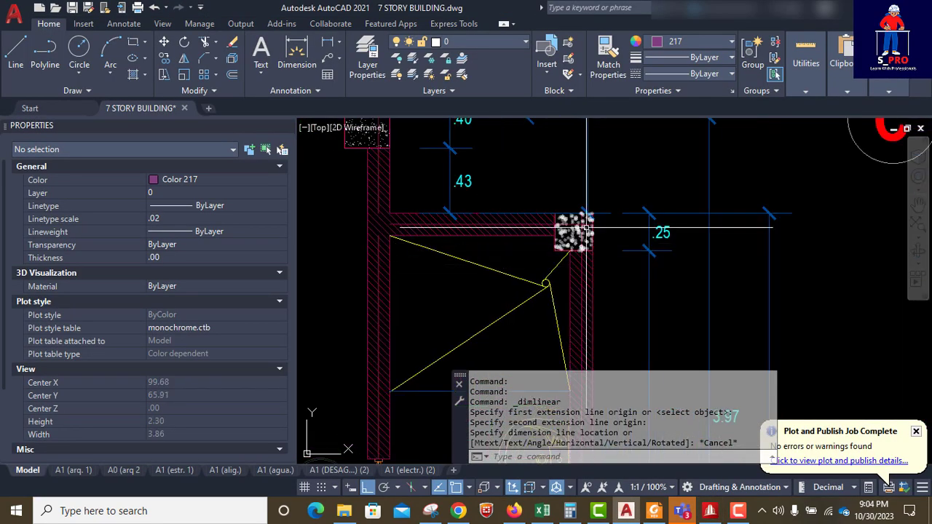
pyautogui.click(328, 42)
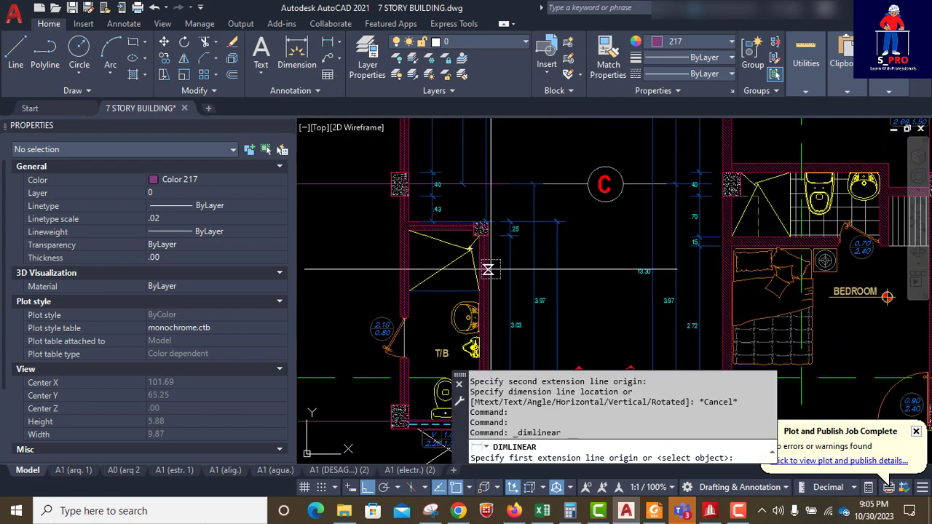
pyautogui.scroll(-2, 482, 297)
pyautogui.scroll(6, 493, 360)
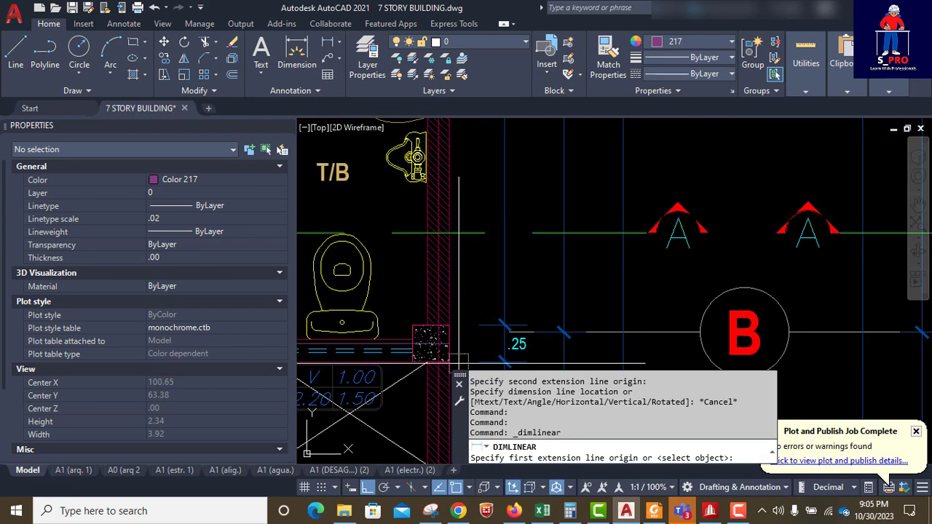
pyautogui.click(435, 344)
pyautogui.scroll(-6, 467, 340)
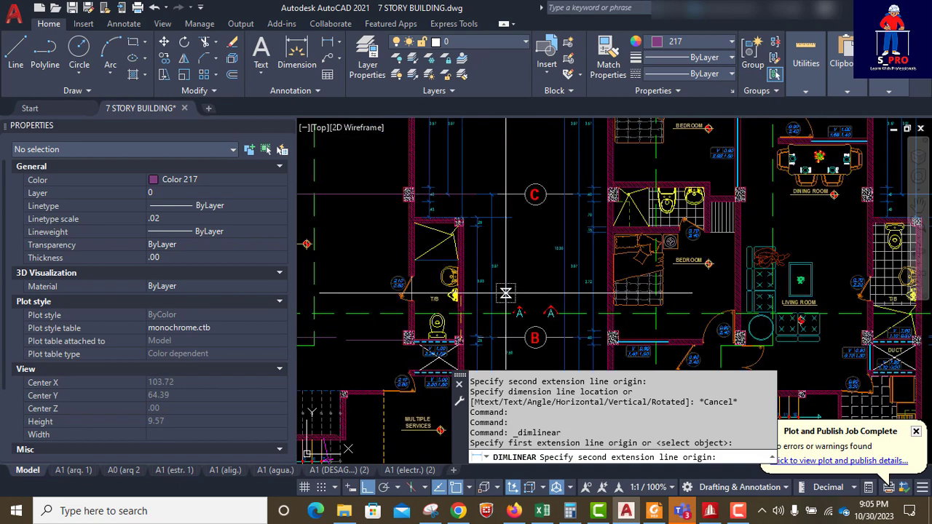
pyautogui.scroll(8, 472, 213)
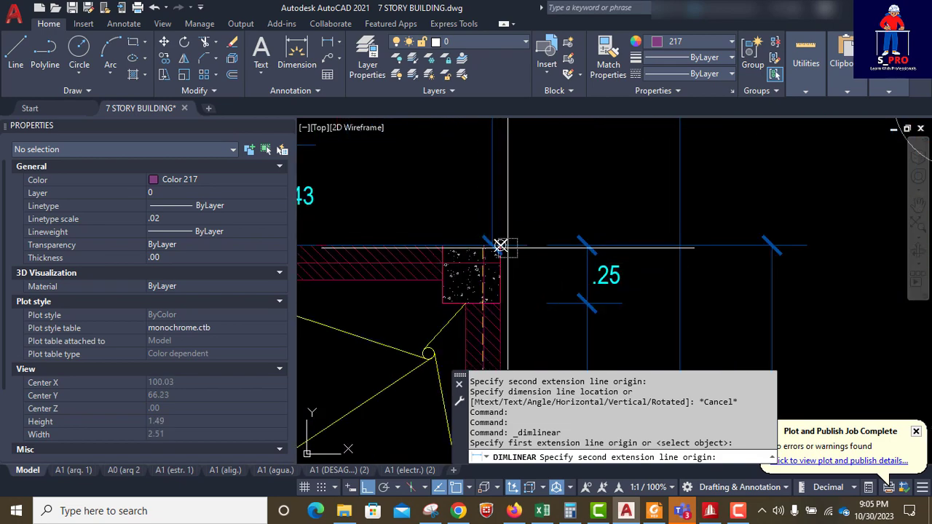
pyautogui.click(481, 266)
pyautogui.scroll(-6, 465, 270)
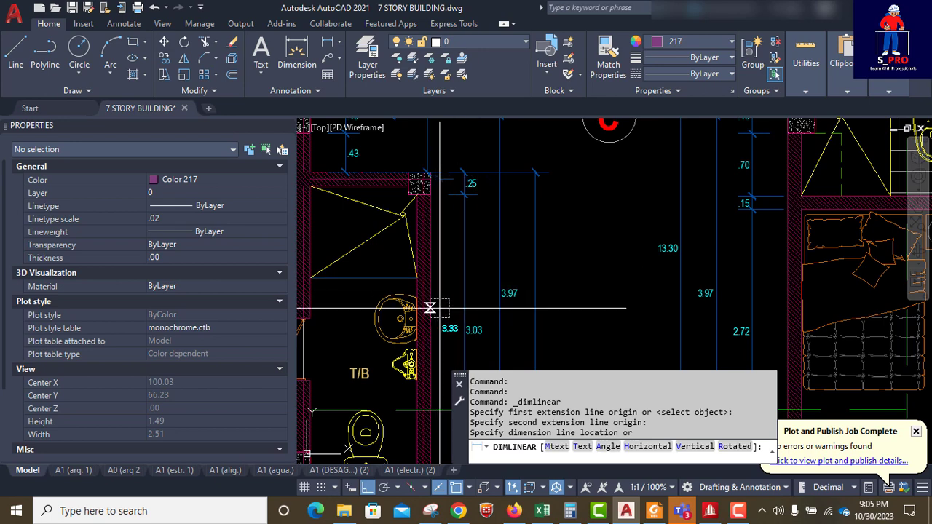
pyautogui.scroll(3, 436, 312)
pyautogui.press('Escape')
# Switch to STAAD.Pro and copy the node at X 8.55 m, Z 10.77 m by -3.33 m in Z.
pyautogui.click(710, 510)
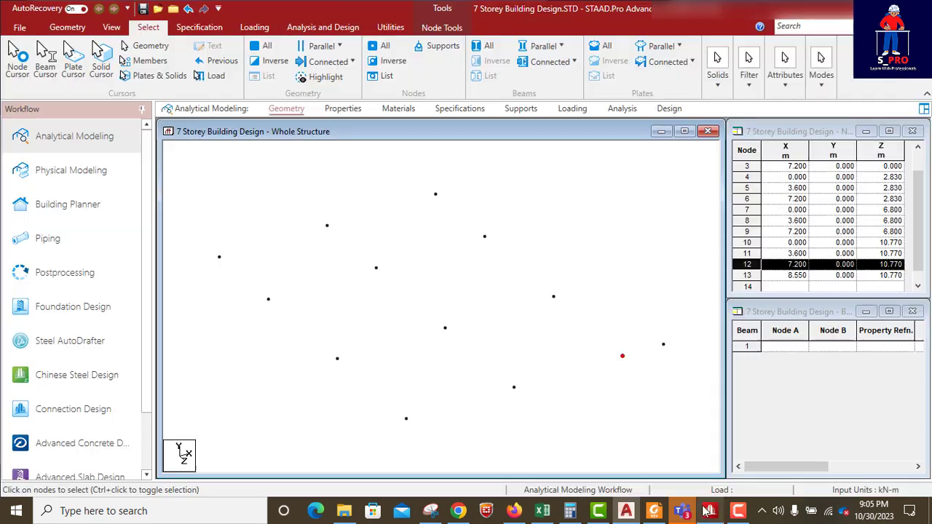
pyautogui.click(660, 342)
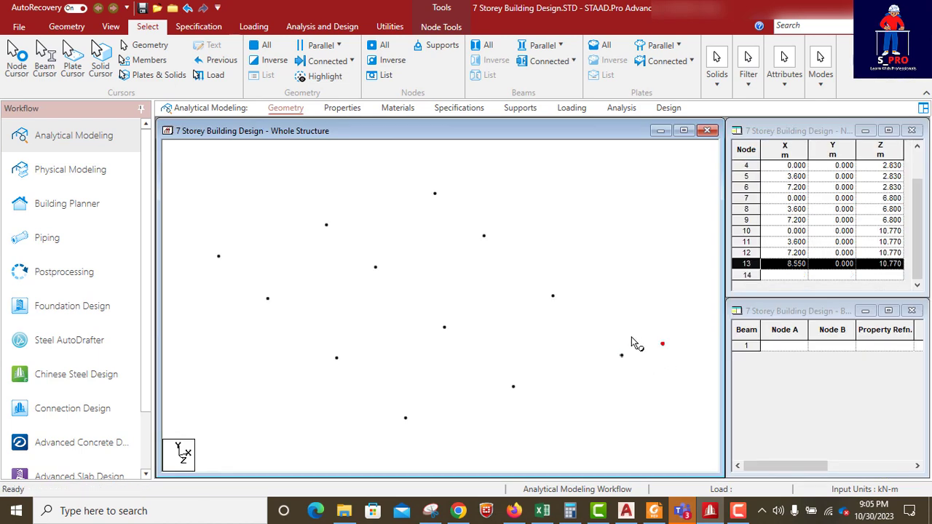
pyautogui.hotkey('ctrl', 'c')
pyautogui.hotkey('ctrl', 'v')
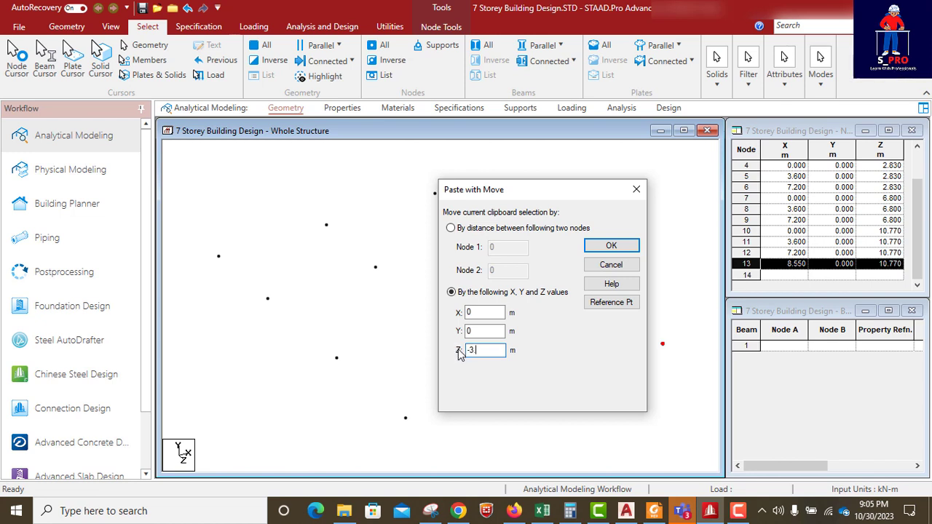
pyautogui.click(617, 246)
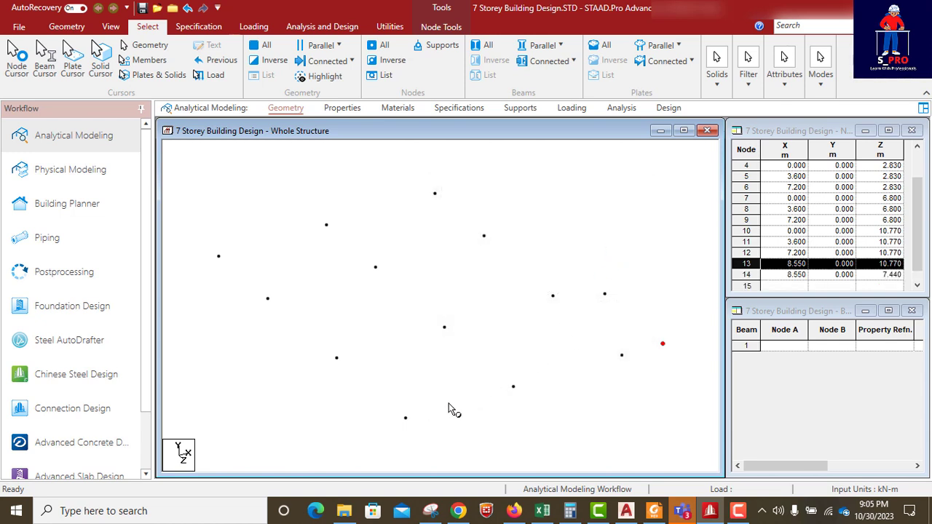
# Switch to AutoCAD and examine the columns between axes B and A around the staircase and the multiple services room.
pyautogui.click(710, 511)
pyautogui.scroll(-5, 509, 342)
pyautogui.scroll(-3, 464, 309)
pyautogui.scroll(5, 446, 335)
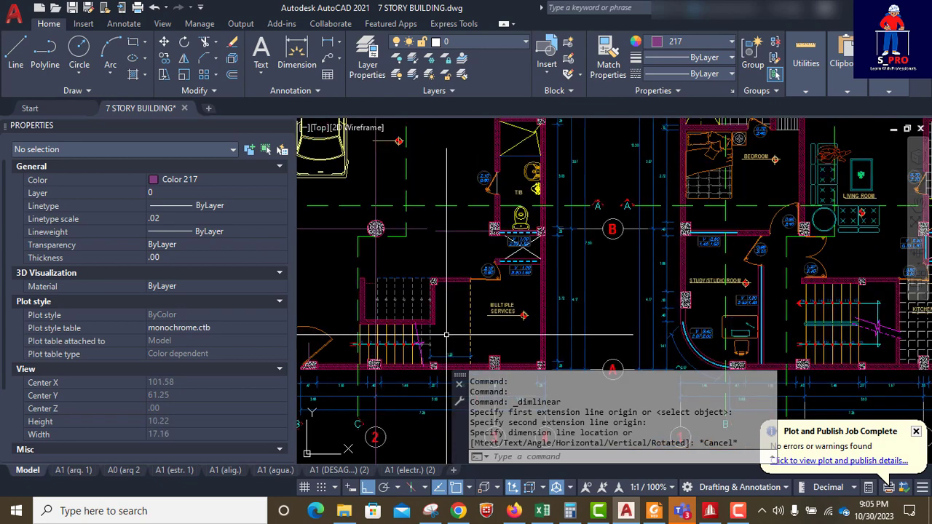
pyautogui.scroll(-3, 446, 335)
pyautogui.scroll(3, 457, 328)
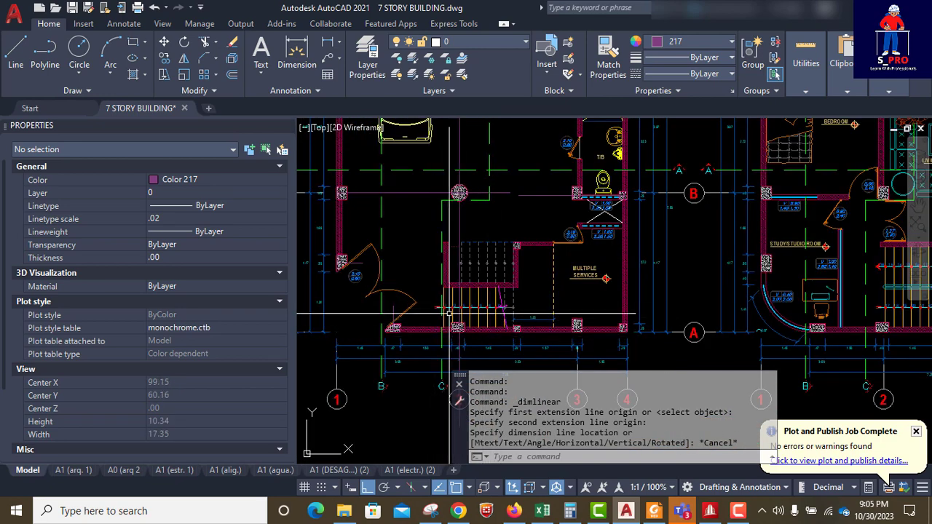
pyautogui.scroll(2, 450, 320)
pyautogui.scroll(-2, 462, 335)
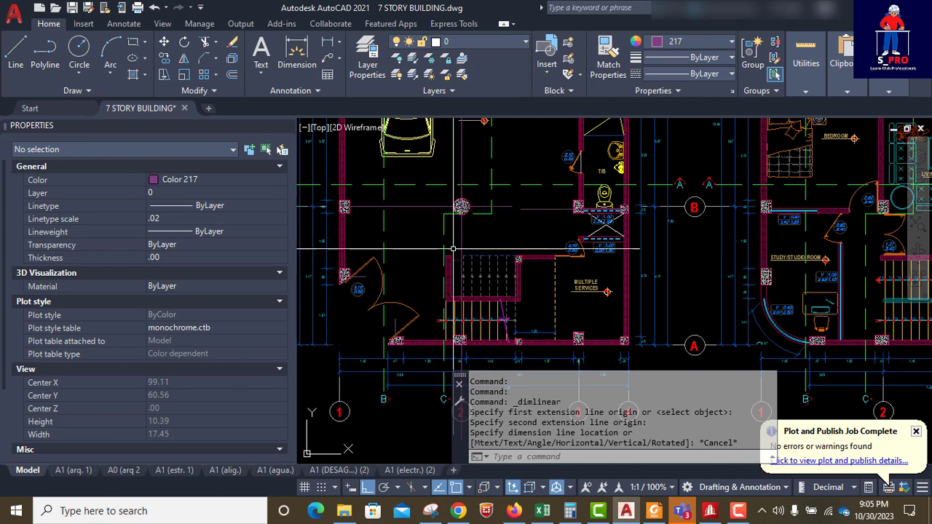
# Measure the vertical distance on axis 2 from the round column at axis B to the column at axis A, without placing the dimension.
pyautogui.click(329, 42)
pyautogui.scroll(6, 417, 221)
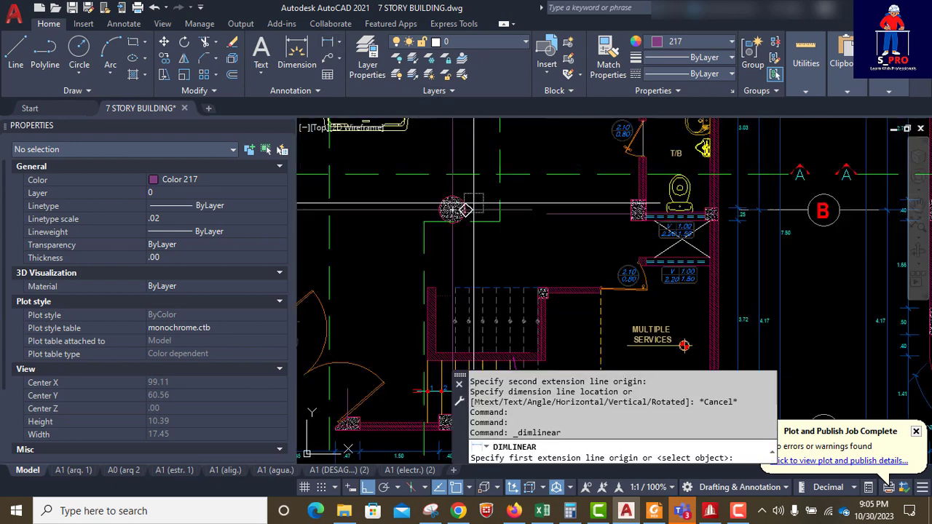
pyautogui.scroll(-5, 426, 211)
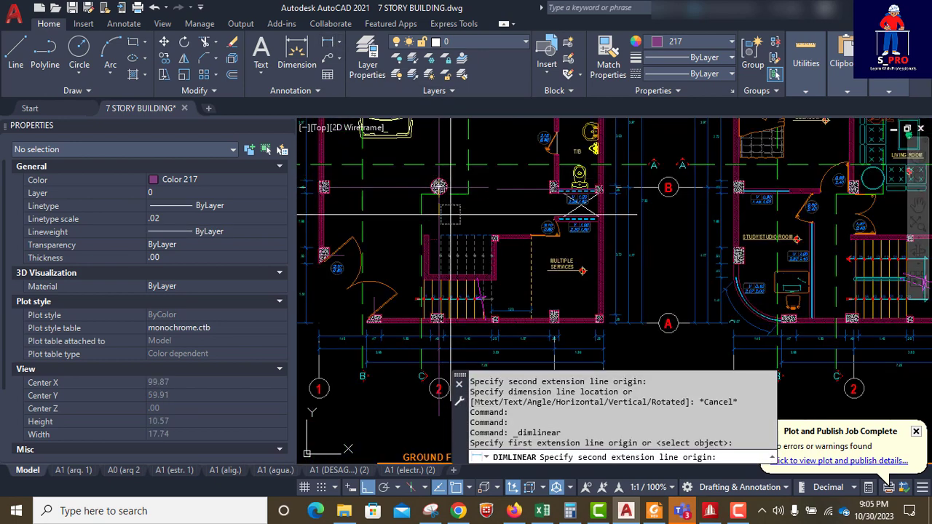
pyautogui.scroll(3, 443, 315)
pyautogui.click(443, 314)
pyautogui.scroll(8, 444, 315)
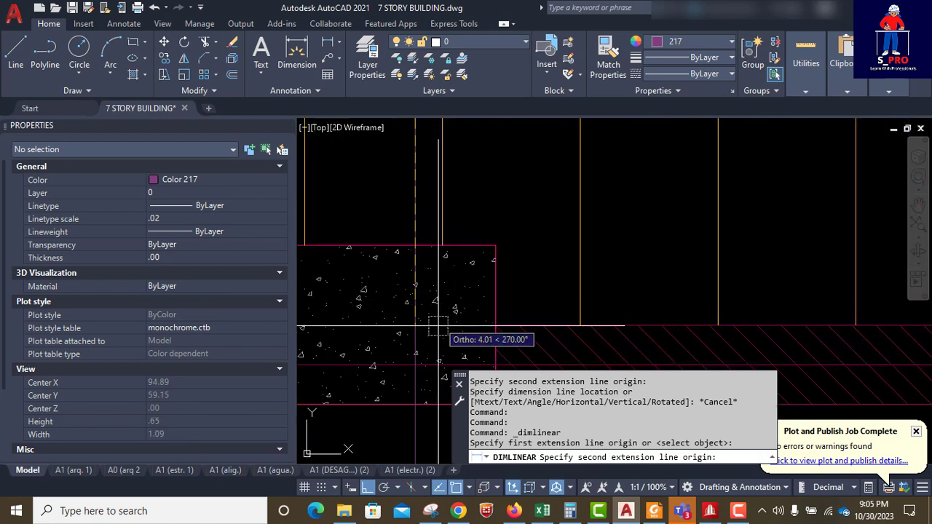
pyautogui.click(415, 364)
pyautogui.scroll(-6, 415, 364)
pyautogui.scroll(4, 449, 357)
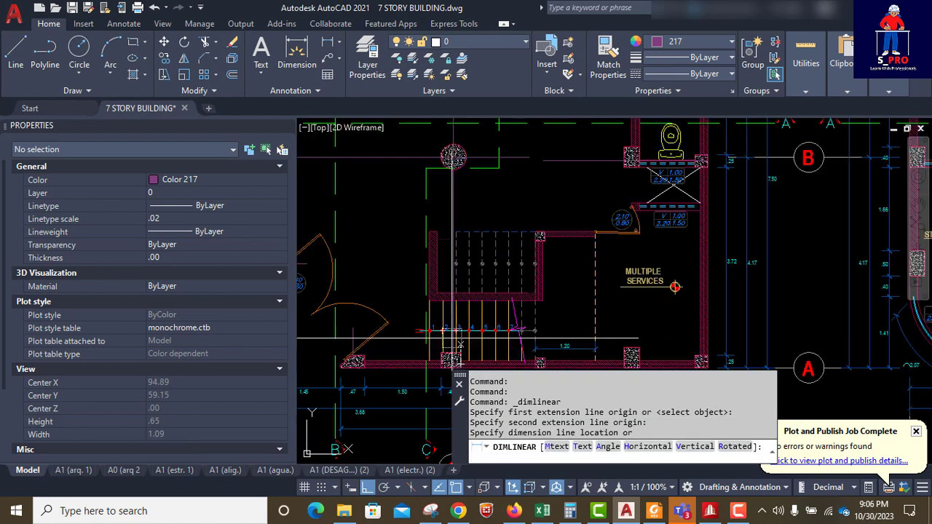
pyautogui.scroll(4, 433, 237)
pyautogui.scroll(-2, 434, 236)
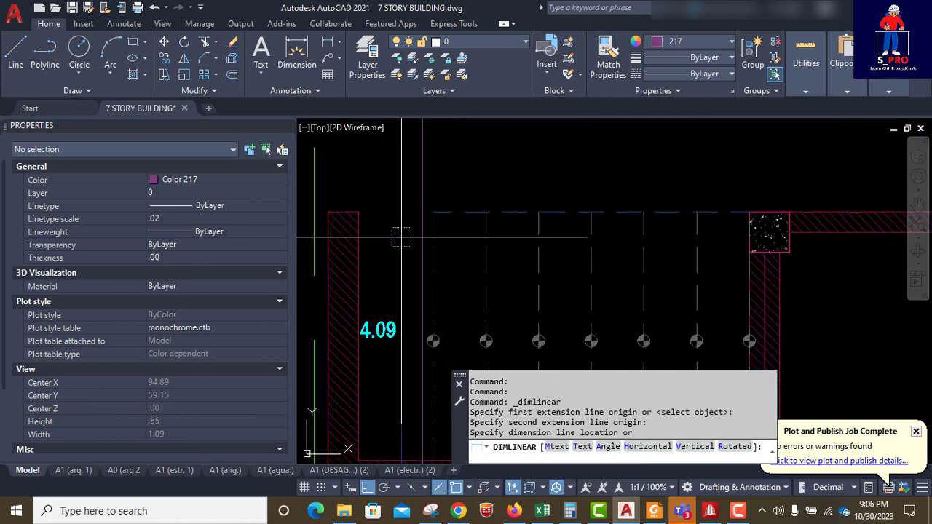
pyautogui.press('Escape')
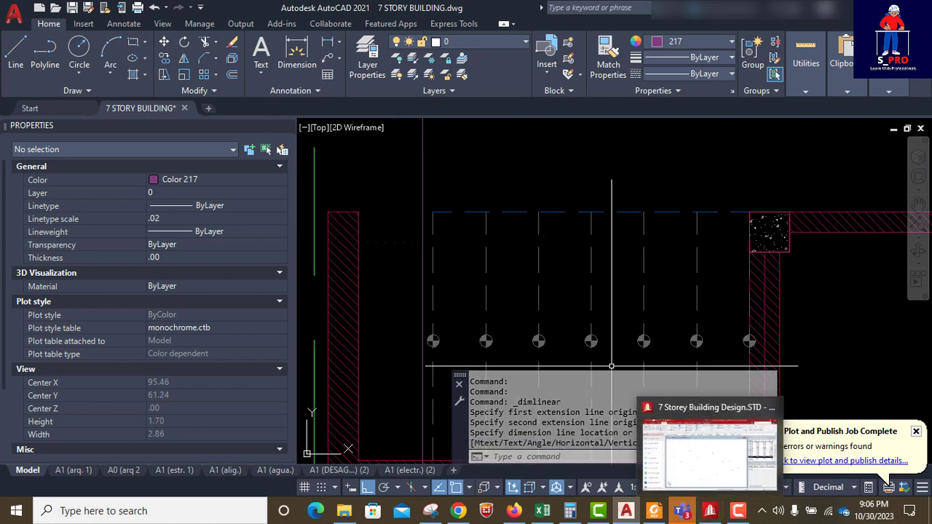
pyautogui.scroll(-5, 590, 362)
# Switch to STAAD.Pro and copy the node at X 3.6 m, Z 10.77 m by 4.09 m in Z.
pyautogui.hotkey('alt', 'Tab')
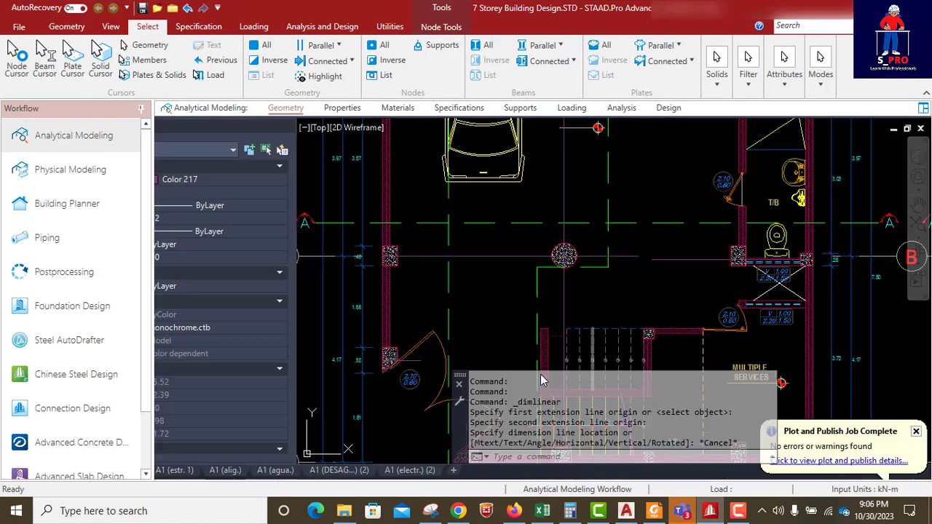
pyautogui.click(513, 386)
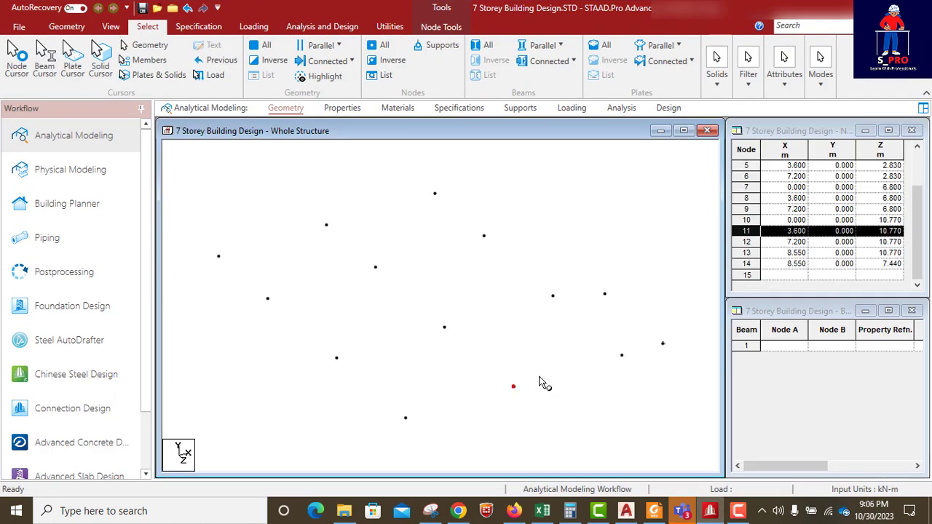
pyautogui.hotkey('ctrl', 'v')
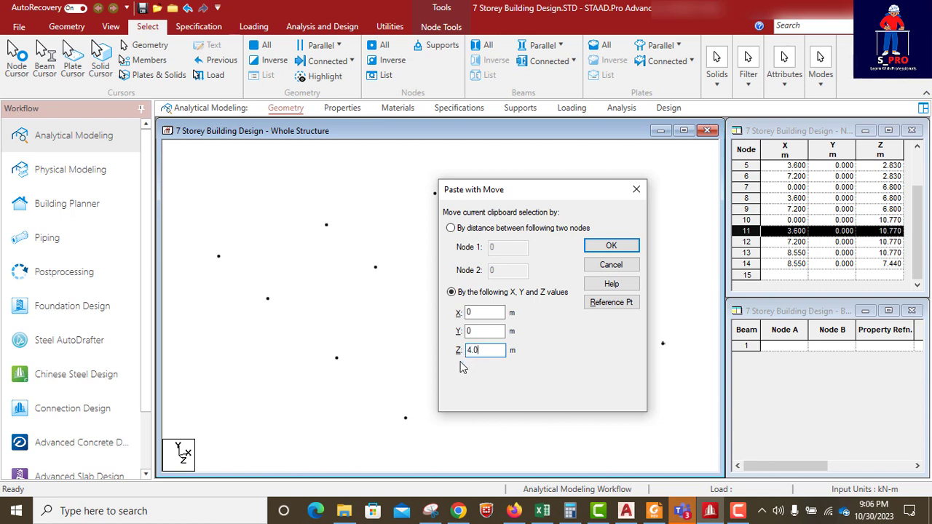
pyautogui.click(612, 248)
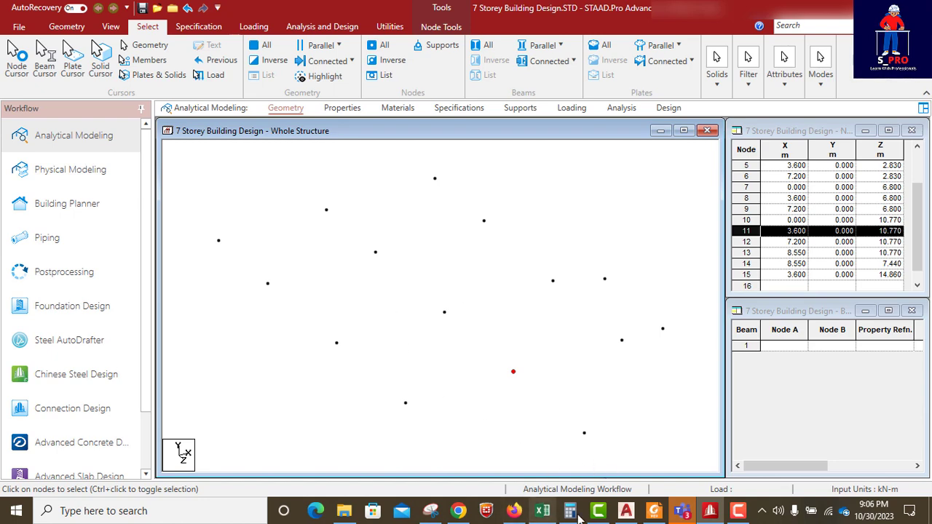
# Switch to AutoCAD and measure the vertical distance on axis 1 from the axis B column to the column beside the entrance door, without placing the dimension.
pyautogui.click(711, 512)
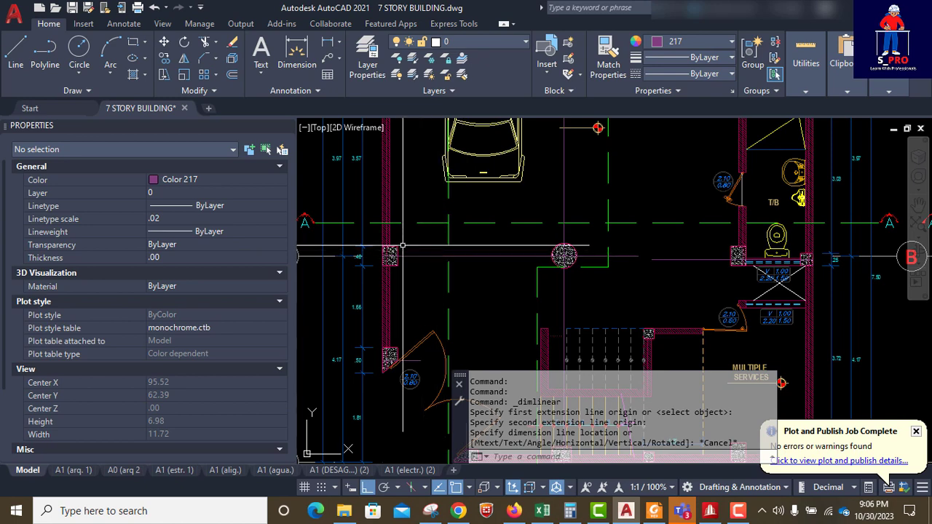
pyautogui.scroll(-2, 403, 248)
pyautogui.scroll(3, 385, 269)
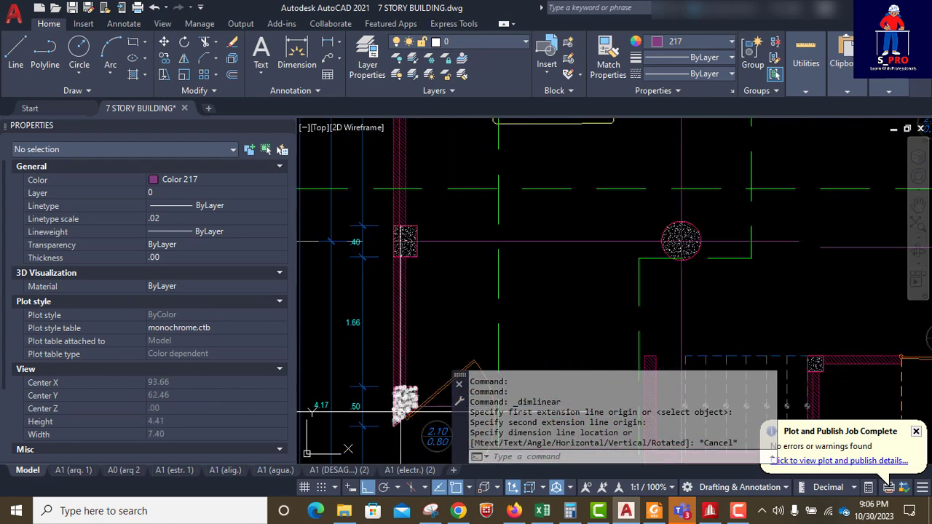
pyautogui.scroll(-1, 463, 330)
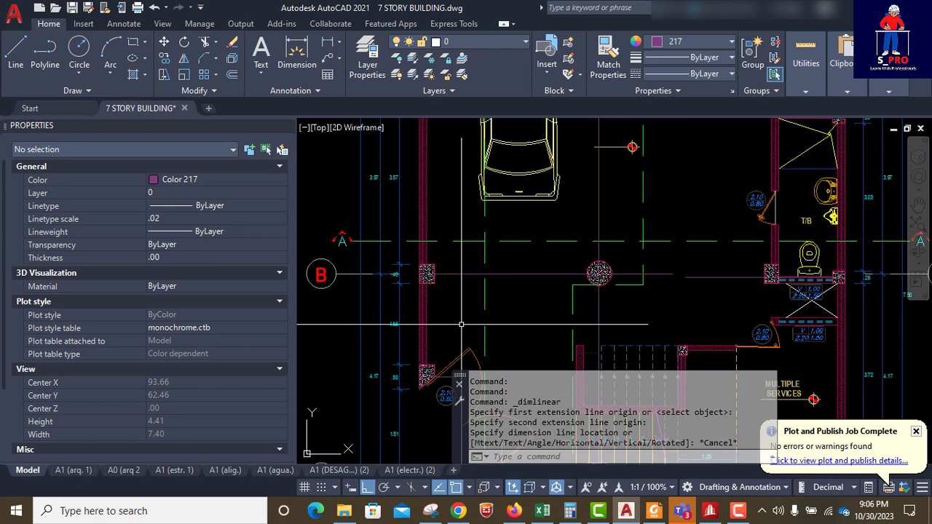
pyautogui.click(327, 45)
pyautogui.scroll(7, 437, 218)
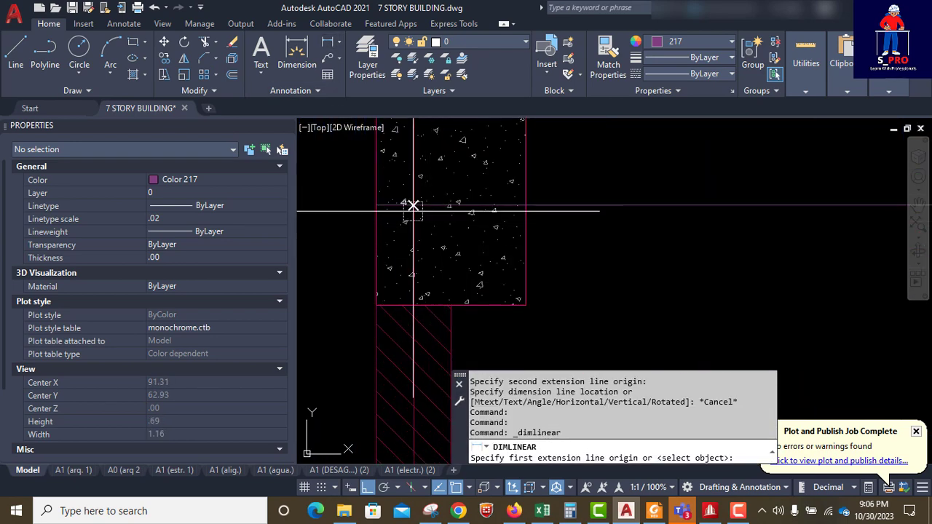
pyautogui.click(412, 205)
pyautogui.scroll(-6, 413, 207)
pyautogui.scroll(6, 422, 364)
pyautogui.click(432, 381)
pyautogui.scroll(-4, 432, 381)
pyautogui.scroll(8, 410, 333)
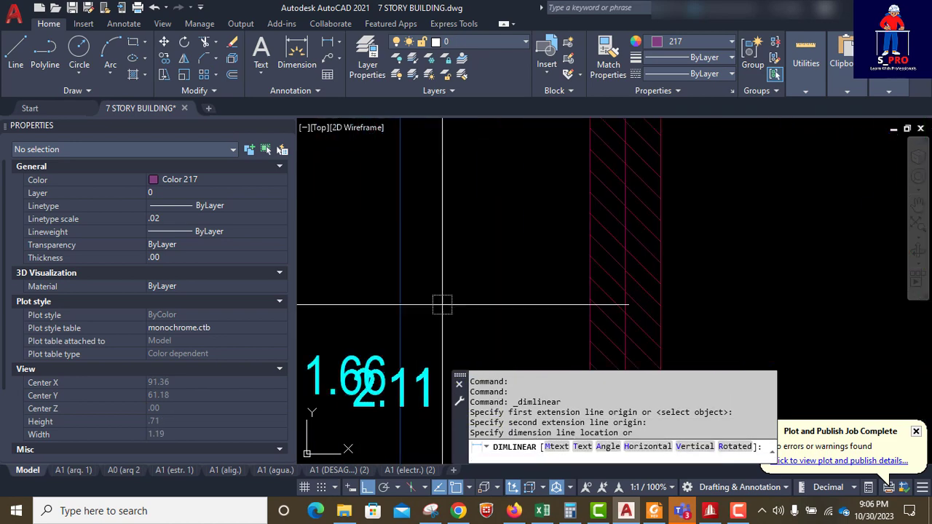
pyautogui.press('Escape')
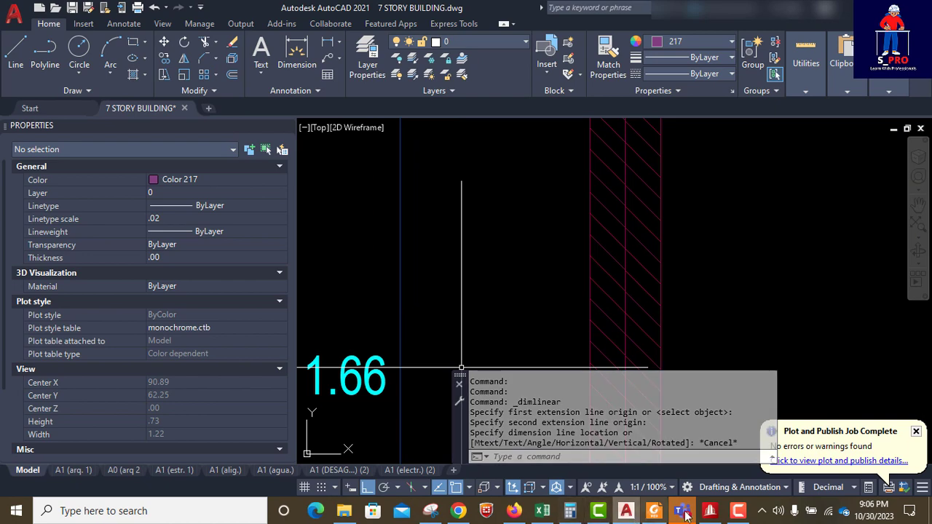
# Switch to STAAD.Pro and copy the node at X 0 m, Z 10.77 m by 2.11 m in Z.
pyautogui.click(711, 511)
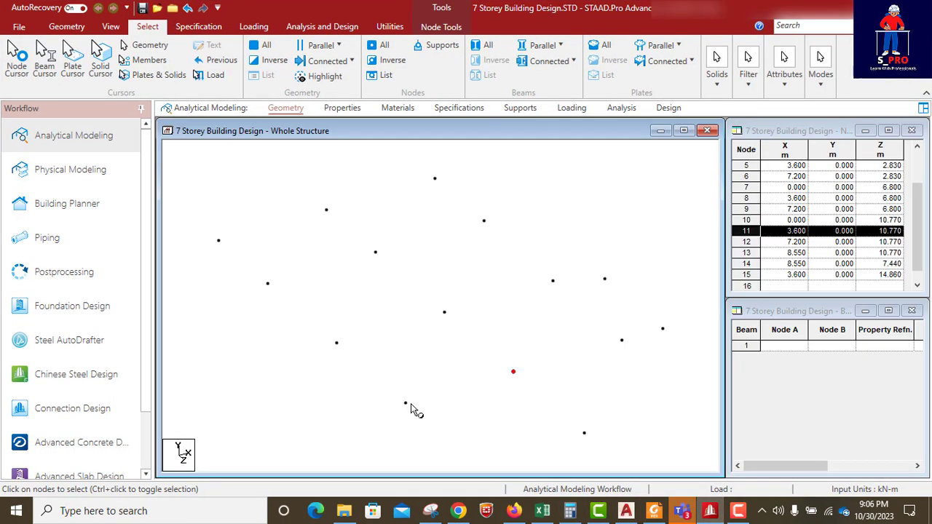
pyautogui.click(405, 404)
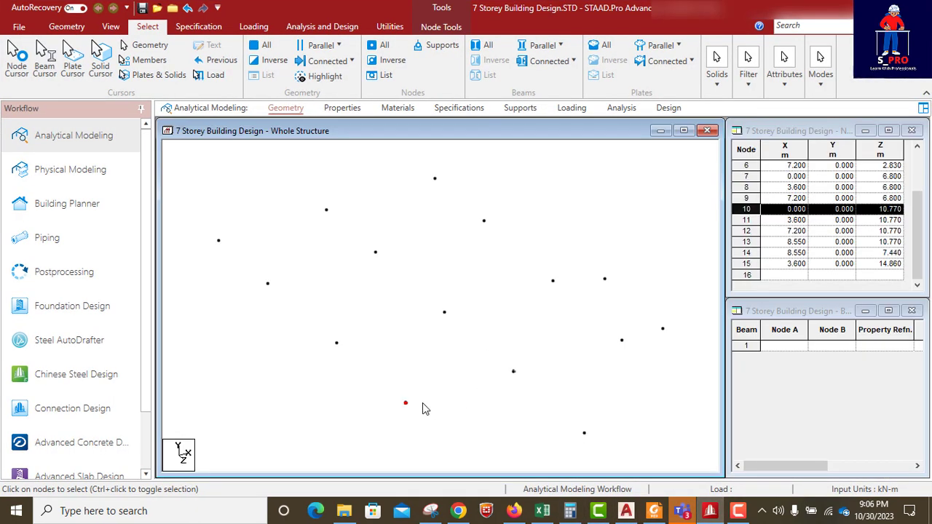
pyautogui.hotkey('ctrl', 'v')
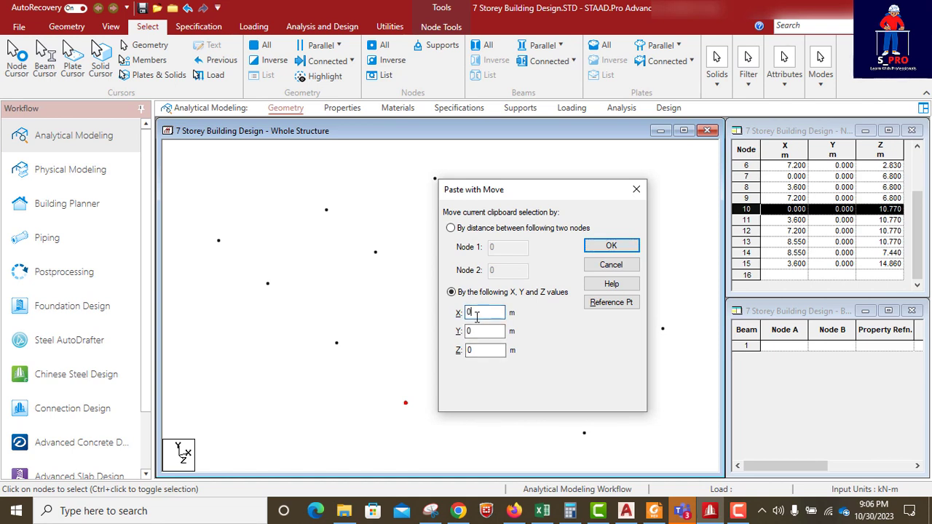
pyautogui.write('2.11')
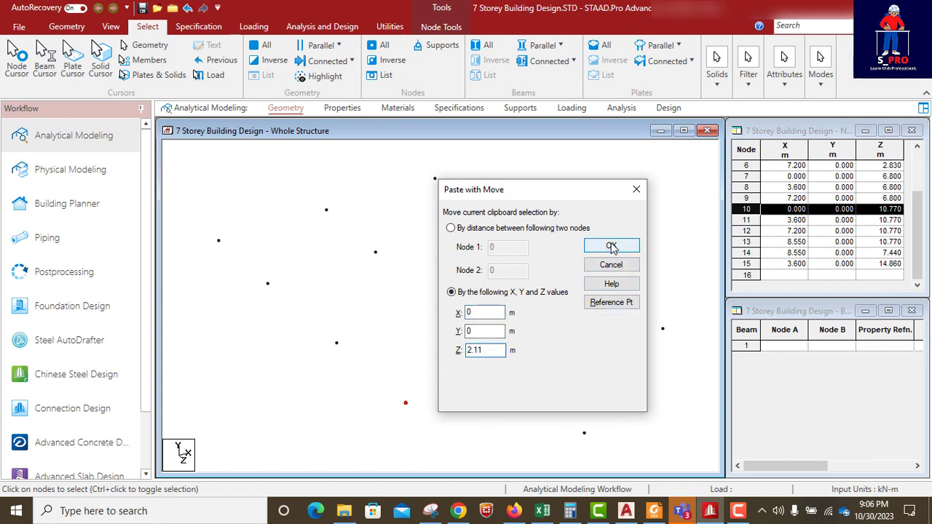
pyautogui.click(611, 247)
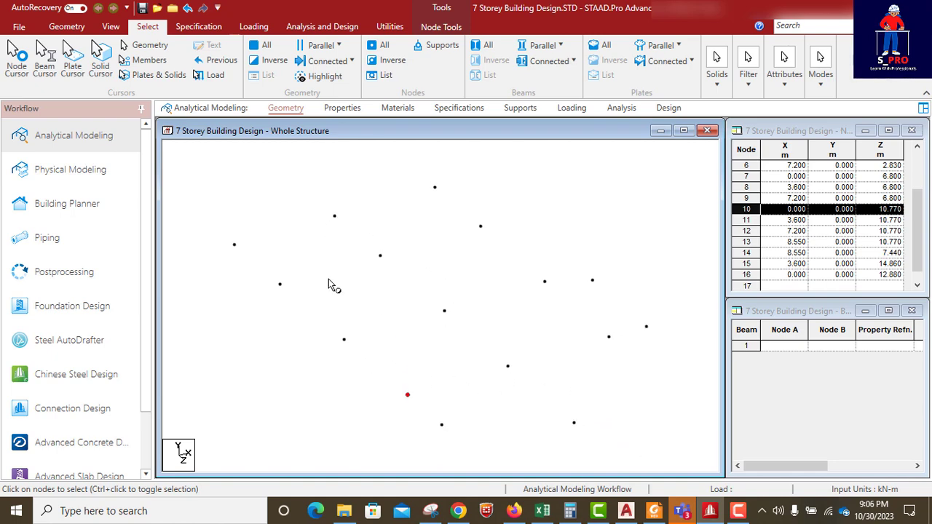
# Switch to AutoCAD and measure the horizontal distance on axis A between the axis 2 column and the cut-corner entrance column, without placing the dimension.
pyautogui.click(626, 512)
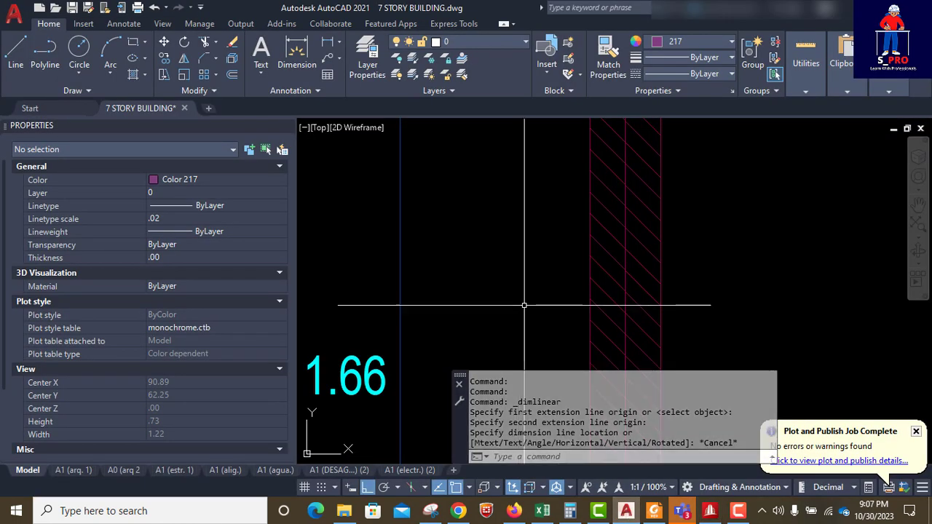
pyautogui.scroll(-5, 466, 298)
pyautogui.scroll(8, 458, 349)
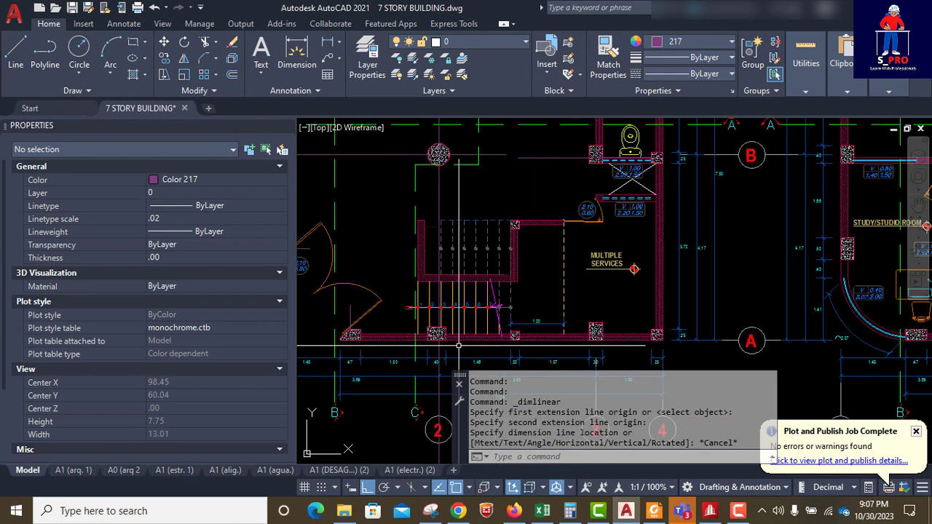
pyautogui.scroll(-2, 457, 349)
pyautogui.scroll(4, 352, 331)
pyautogui.scroll(-2, 463, 343)
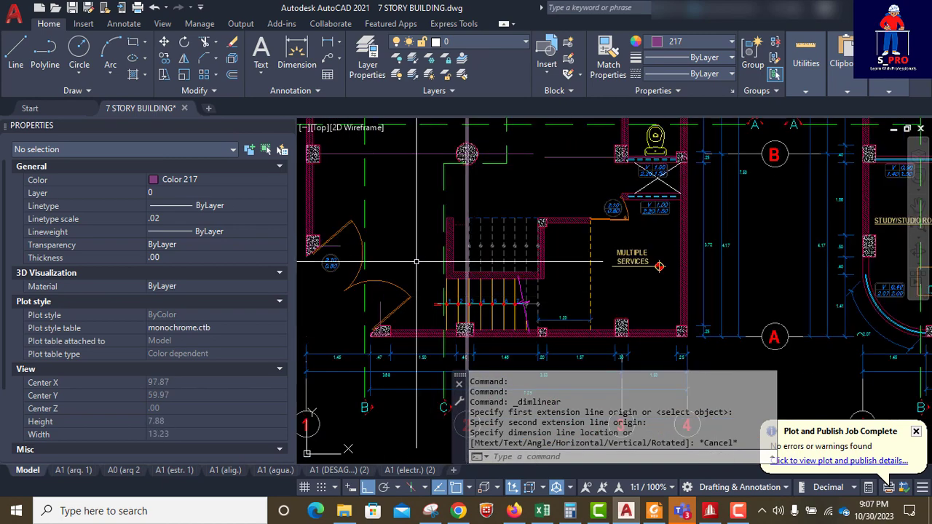
pyautogui.click(328, 42)
pyautogui.scroll(8, 588, 315)
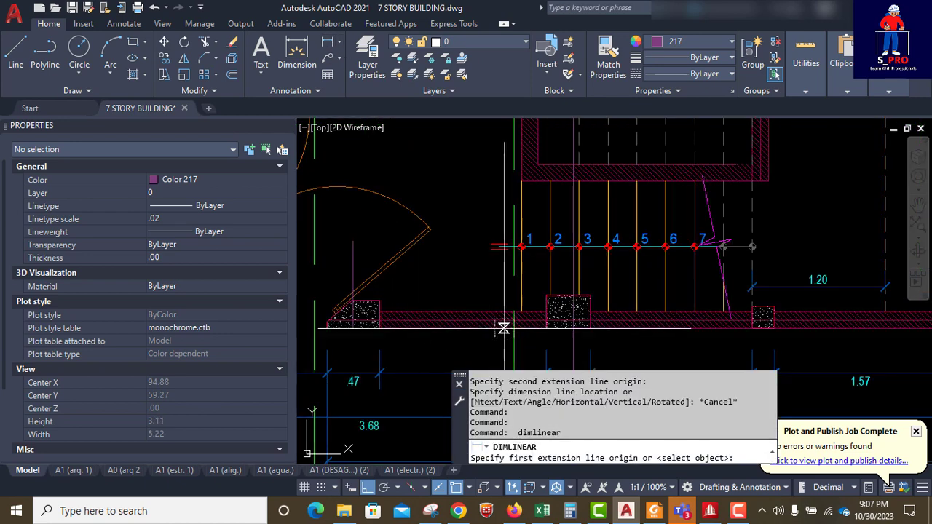
pyautogui.click(671, 315)
pyautogui.scroll(-8, 672, 315)
pyautogui.scroll(8, 535, 325)
pyautogui.scroll(2, 491, 296)
pyautogui.click(483, 294)
pyautogui.scroll(-4, 442, 298)
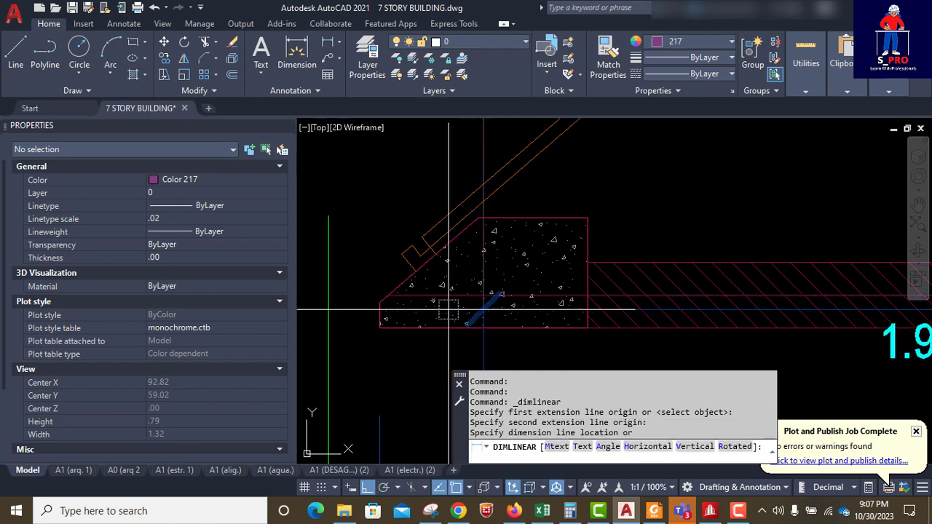
pyautogui.press('Escape')
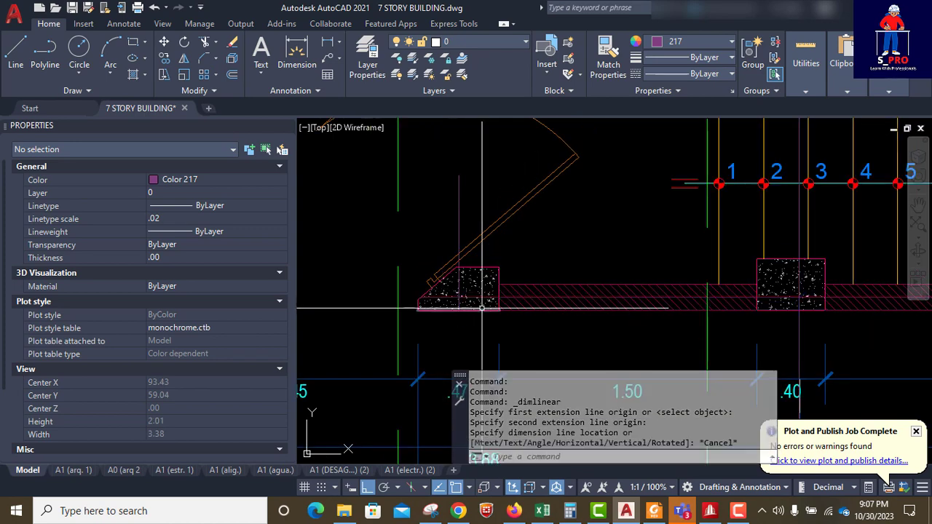
# Switch to STAAD.Pro and copy the node at X 3.6 m, Z 14.86 m by -1.99 m in X.
pyautogui.click(711, 512)
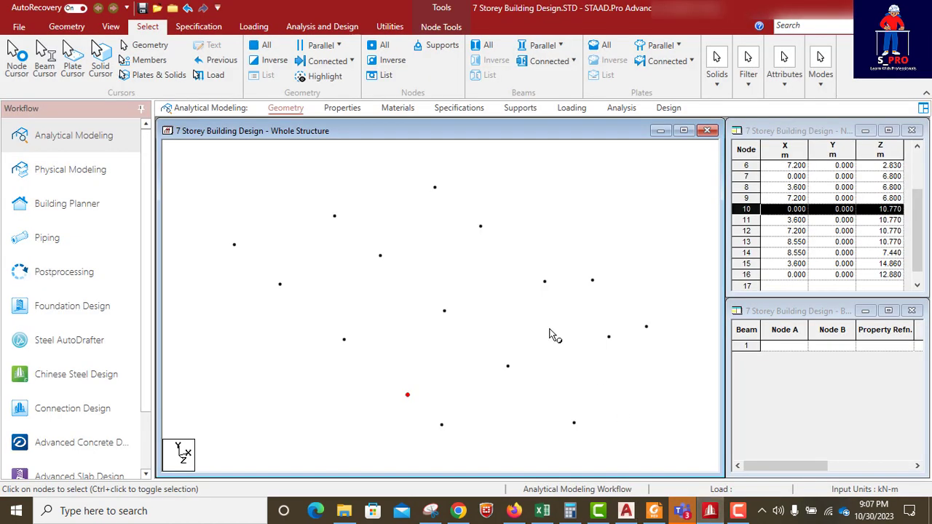
pyautogui.click(573, 422)
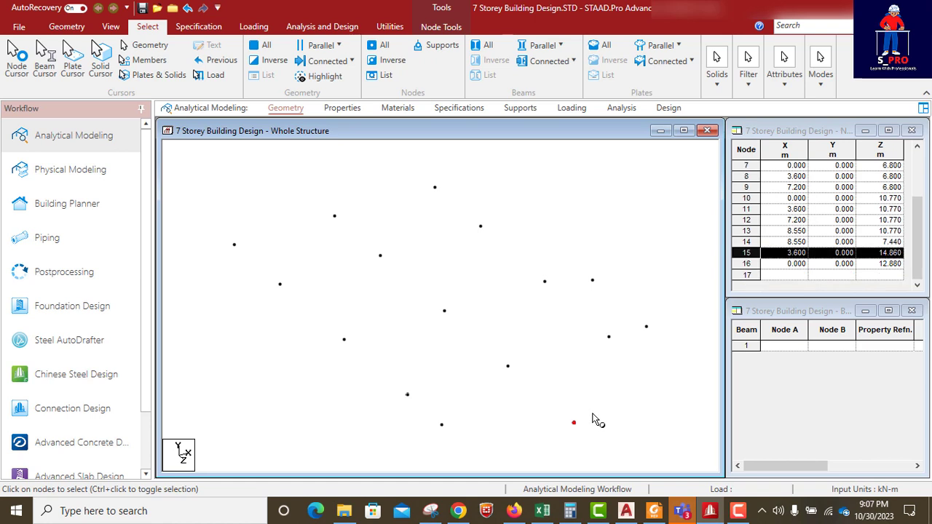
pyautogui.hotkey('ctrl', 'v')
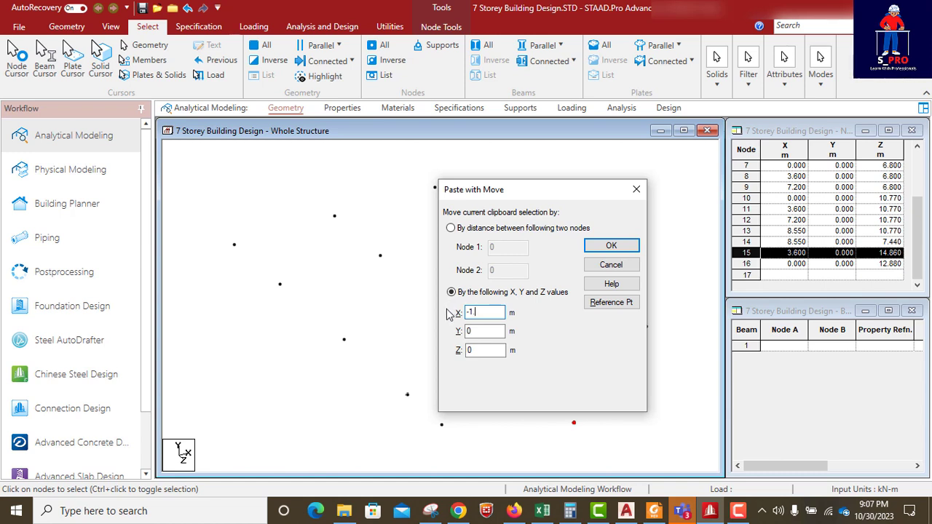
pyautogui.click(611, 246)
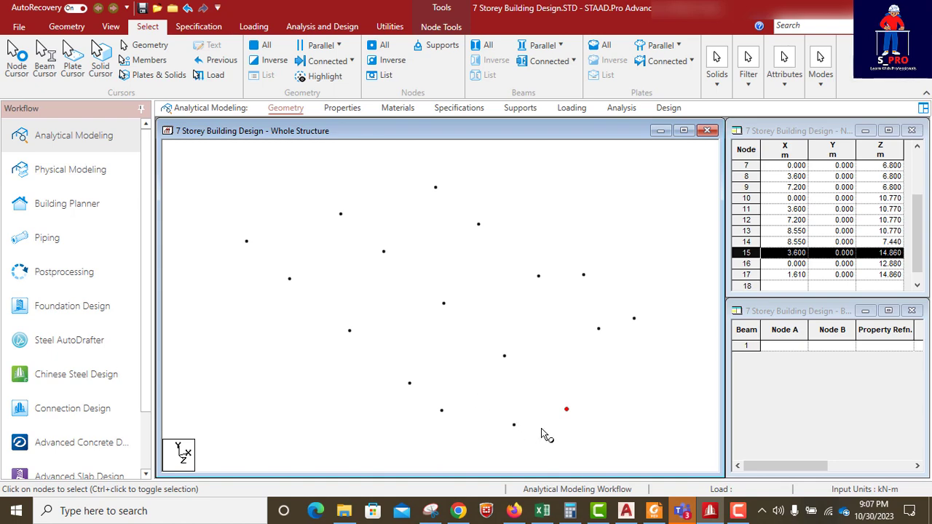
# Switch to AutoCAD and examine the small column beside the stair on axis A, between axes 2 and 3.
pyautogui.click(706, 513)
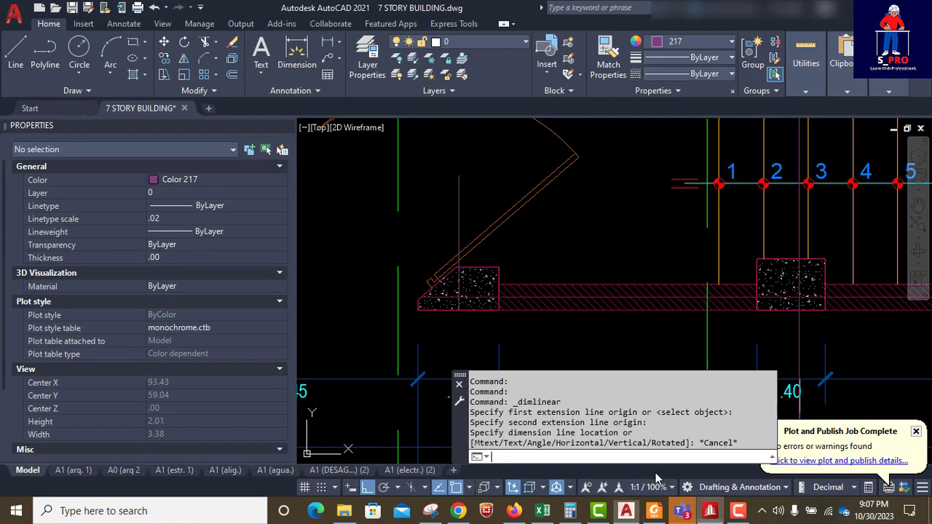
pyautogui.scroll(-3, 502, 281)
pyautogui.scroll(6, 502, 280)
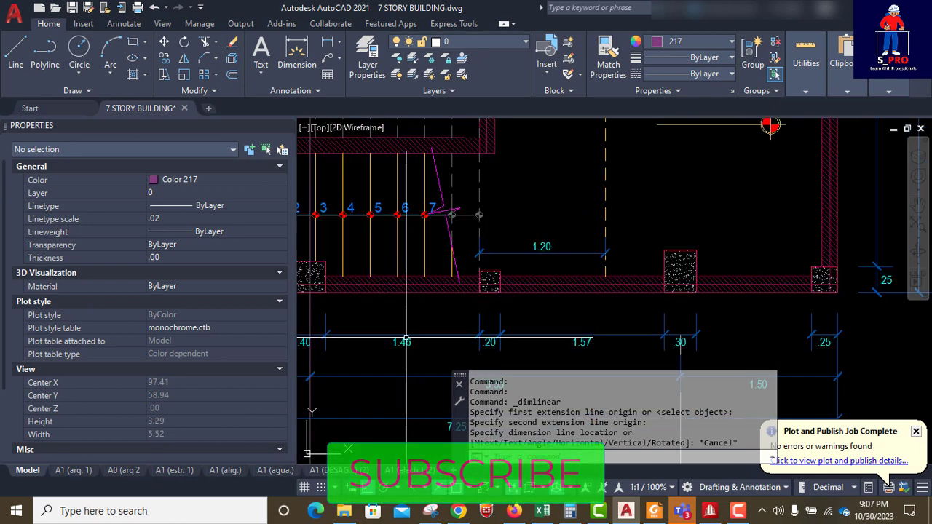
pyautogui.scroll(-3, 491, 288)
pyautogui.scroll(3, 401, 340)
pyautogui.scroll(2, 402, 340)
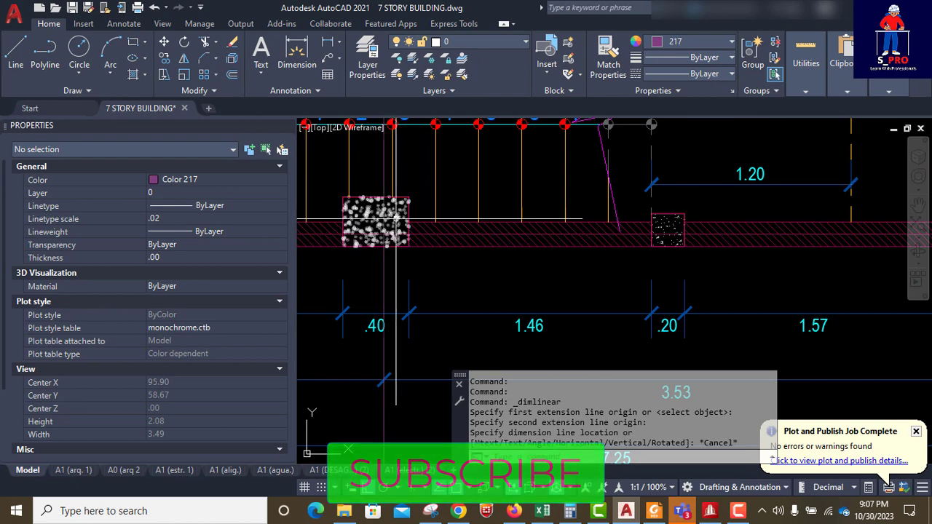
pyautogui.write('l')
pyautogui.press('Return')
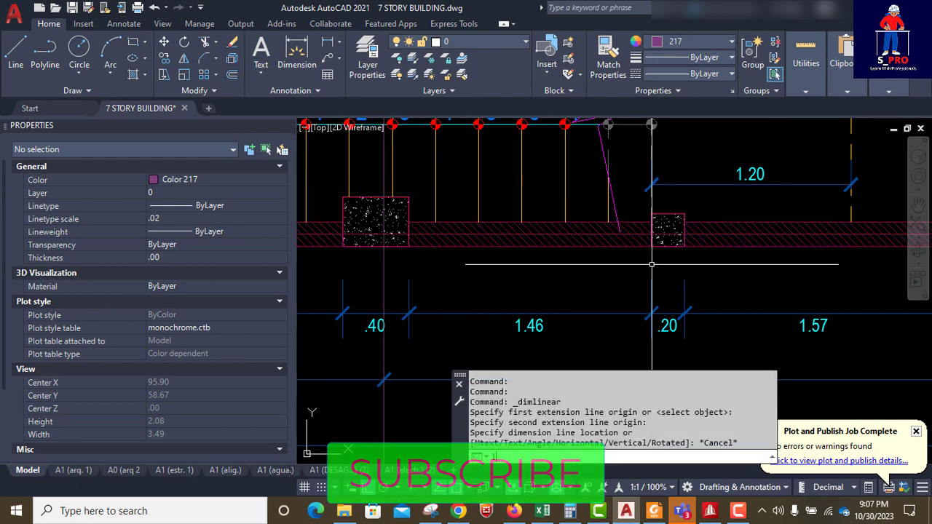
pyautogui.scroll(-3, 640, 270)
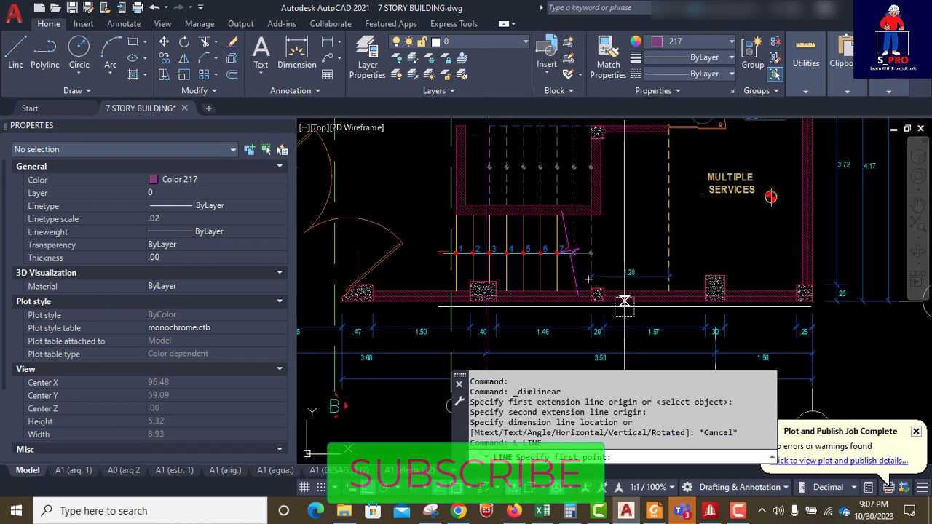
pyautogui.press('Escape')
pyautogui.scroll(-1, 618, 251)
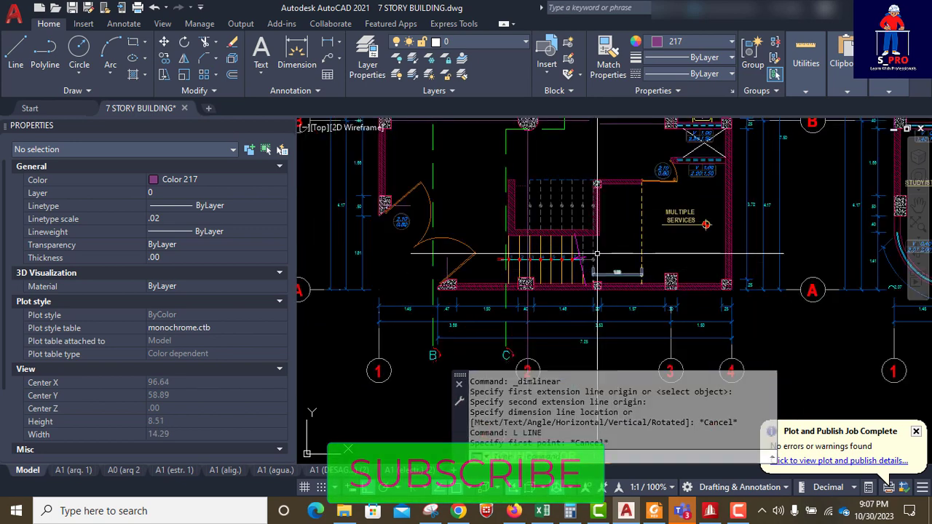
# Stretch the stair wall's vertical centreline down through the small column on axis A, between axes 2 and 3.
pyautogui.scroll(3, 598, 225)
pyautogui.scroll(8, 575, 241)
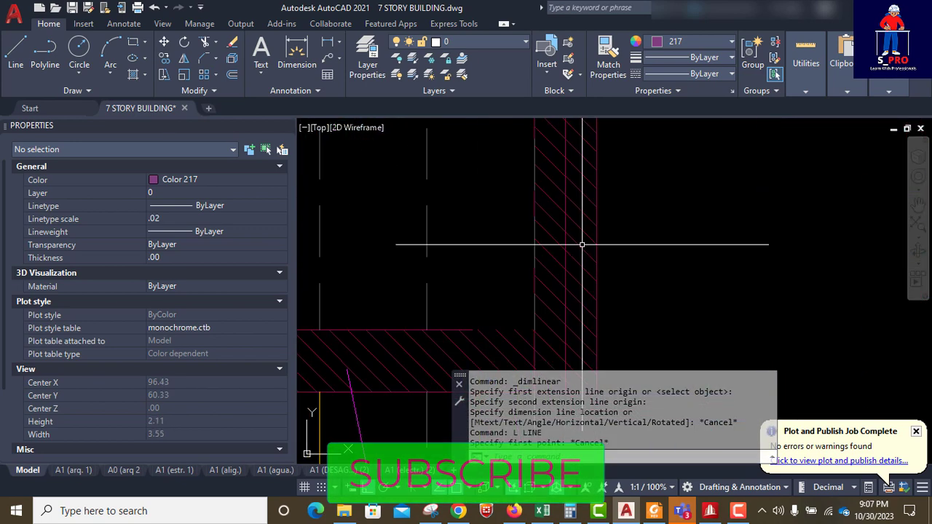
pyautogui.click(564, 261)
pyautogui.scroll(-5, 570, 218)
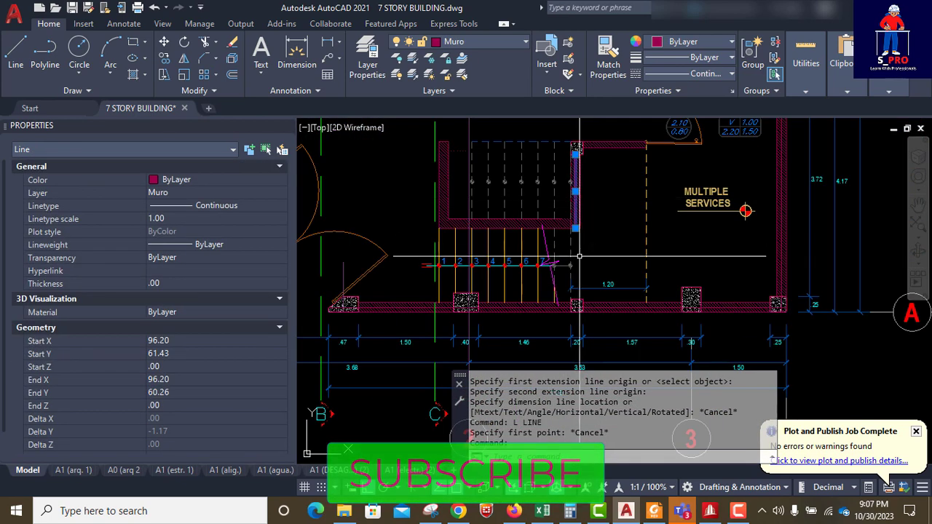
pyautogui.click(571, 210)
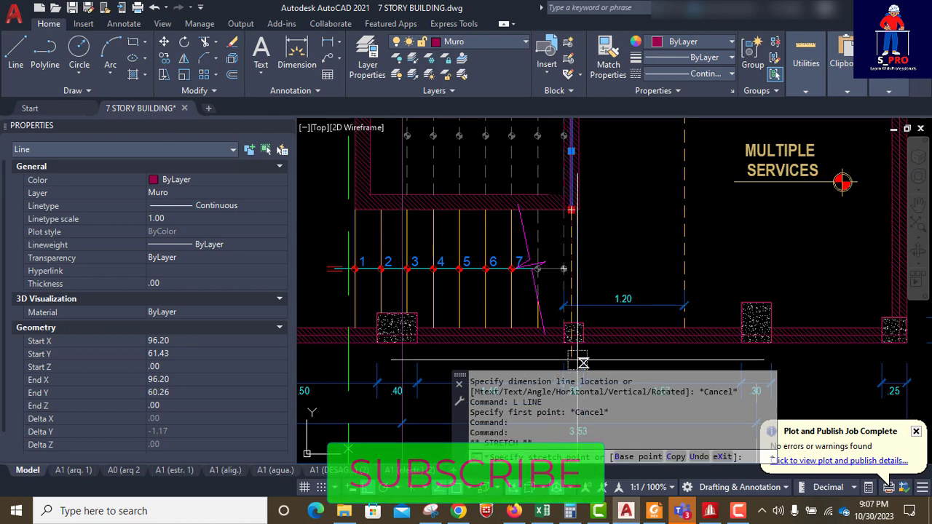
pyautogui.scroll(8, 577, 360)
pyautogui.click(566, 323)
pyautogui.press('Escape')
pyautogui.scroll(-8, 560, 342)
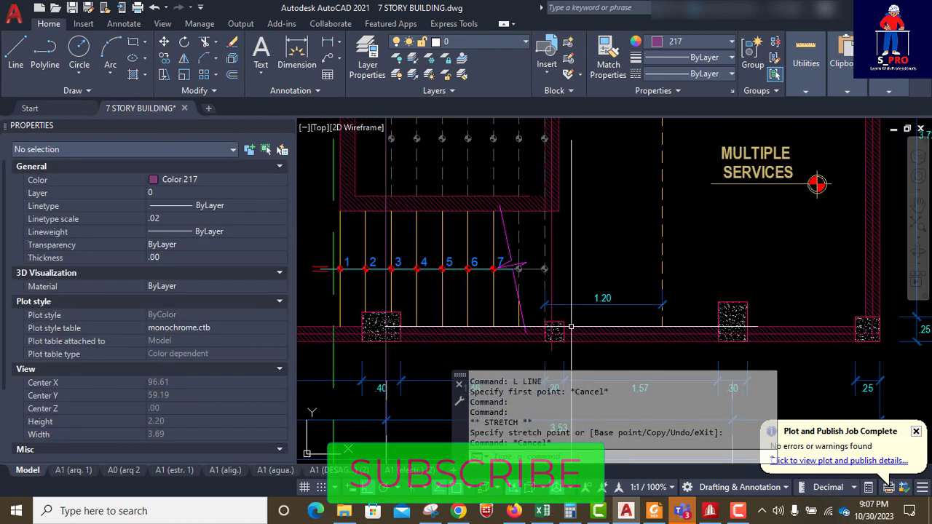
pyautogui.scroll(-5, 560, 340)
pyautogui.scroll(5, 579, 229)
pyautogui.scroll(-5, 568, 224)
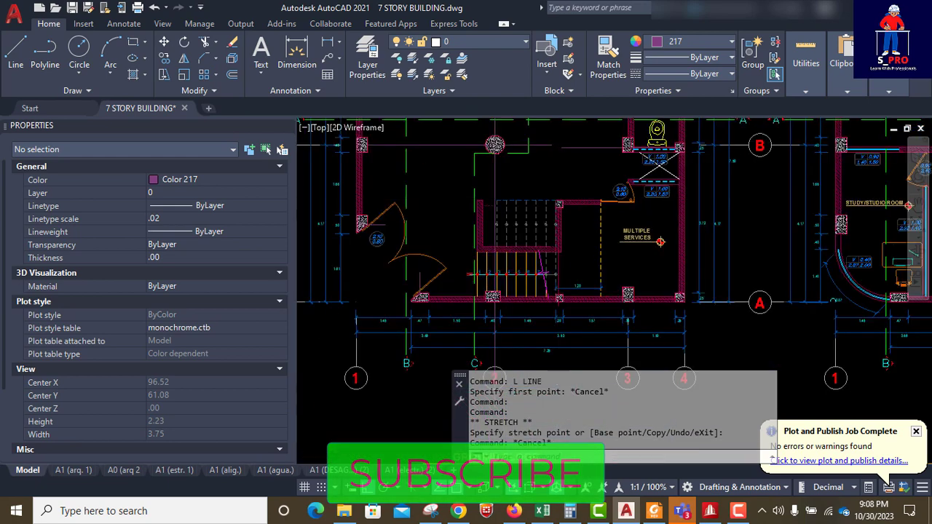
pyautogui.scroll(3, 559, 220)
pyautogui.scroll(5, 562, 222)
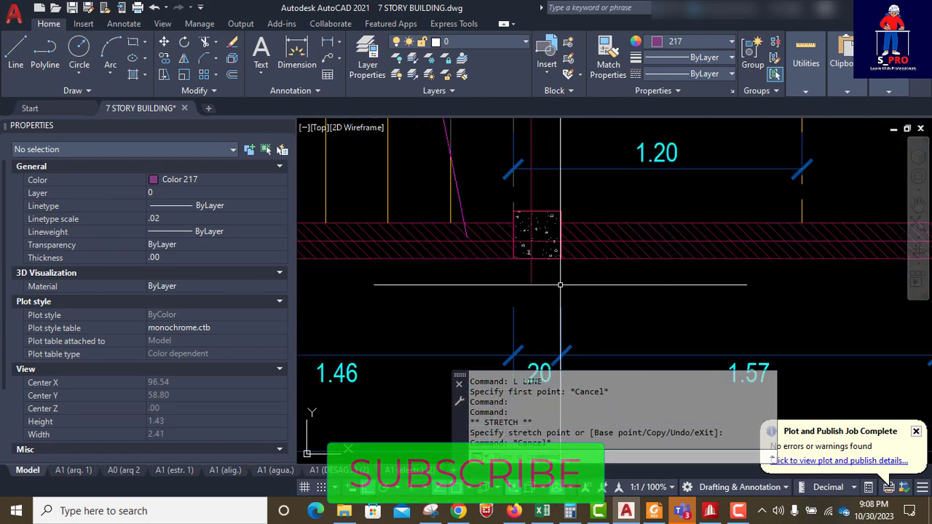
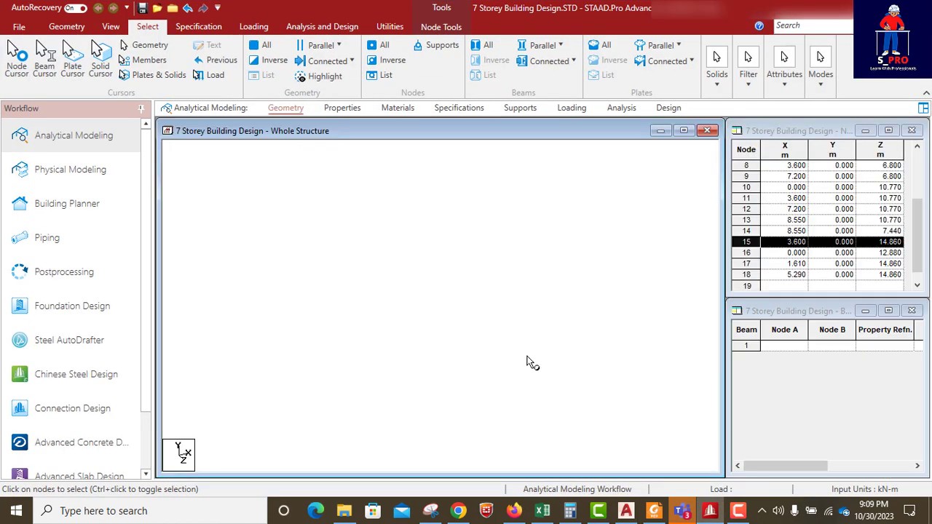
# In STAAD.Pro, copy the node at X 5.29 m, Z 14.86 m by -2.52 m in Z.
pyautogui.click(611, 399)
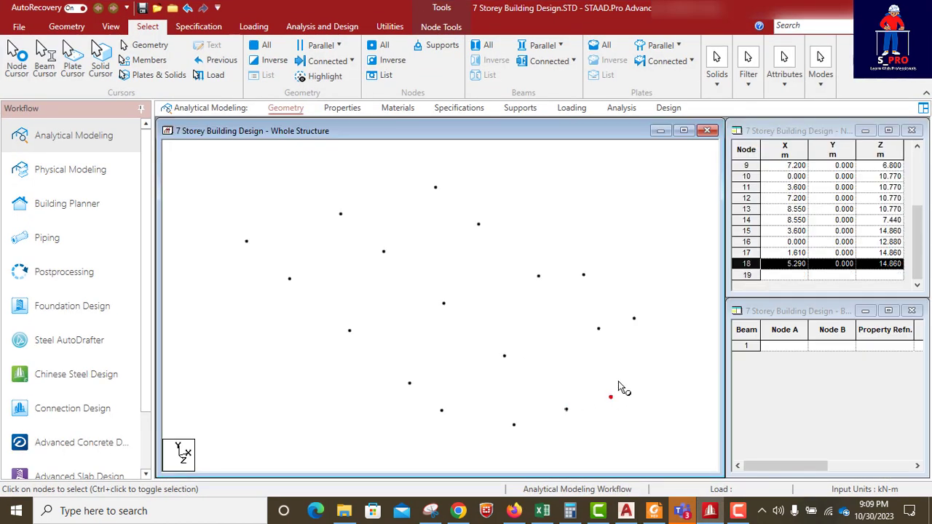
pyautogui.hotkey('ctrl', 'v')
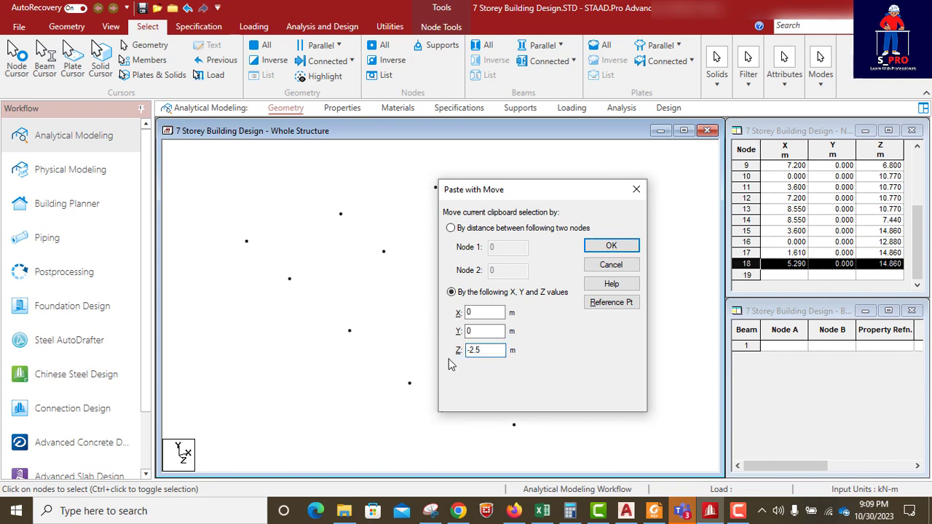
pyautogui.click(610, 245)
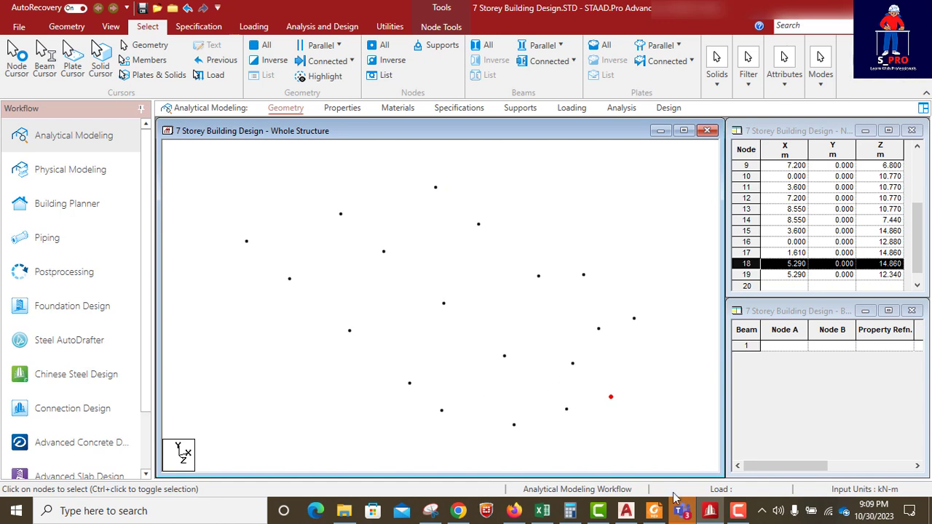
# Switch to the ground floor plan in AutoCAD.
pyautogui.click(706, 509)
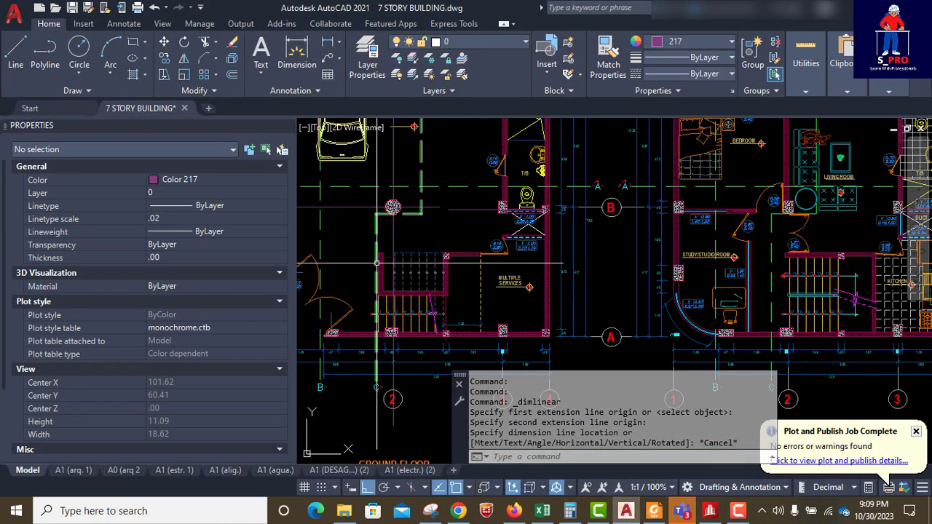
# Compare the staircase area on the ground-floor plan with the one on the 2nd to 7th floor plan.
pyautogui.scroll(2, 366, 261)
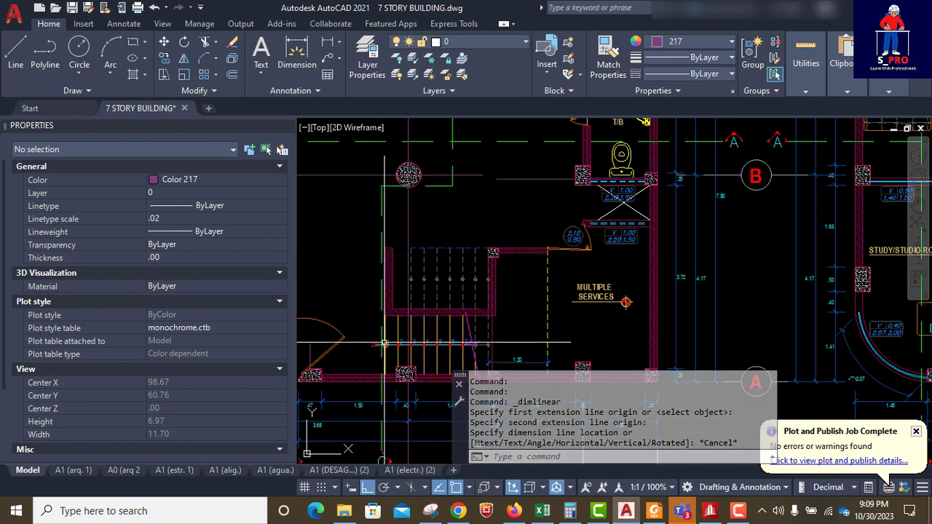
pyautogui.scroll(-4, 366, 278)
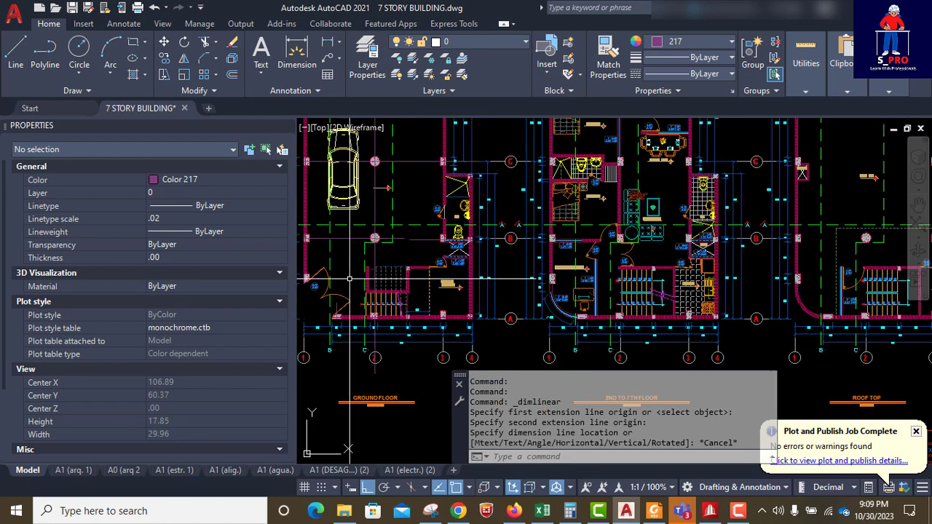
pyautogui.scroll(3, 501, 239)
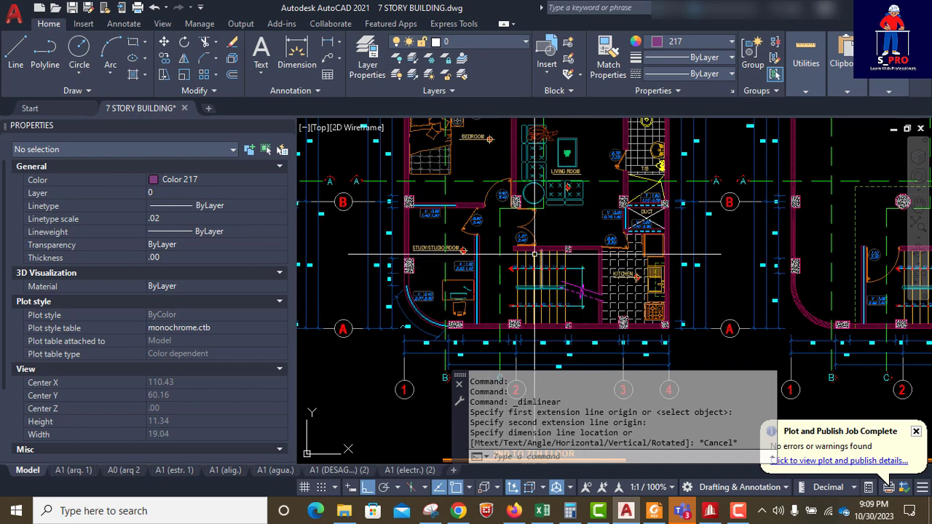
pyautogui.scroll(2, 516, 248)
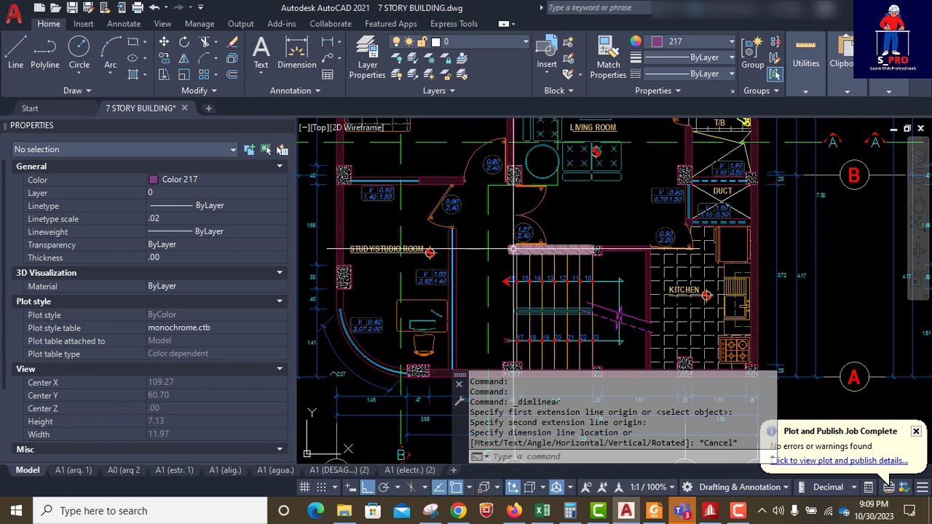
pyautogui.scroll(-3, 516, 248)
pyautogui.scroll(3, 533, 240)
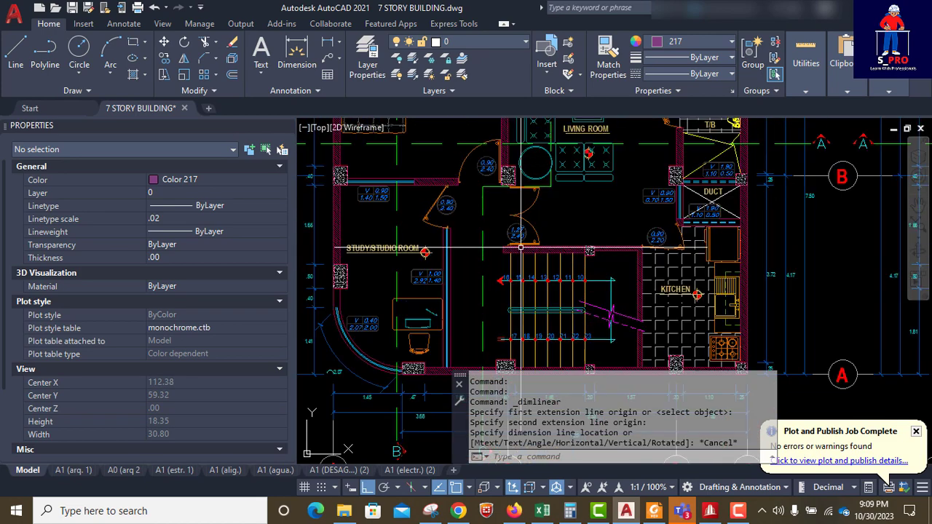
# Measure the vertical distance between the gridline 2 columns at gridlines B and A on the ground-floor plan with a linear dimension.
pyautogui.click(329, 43)
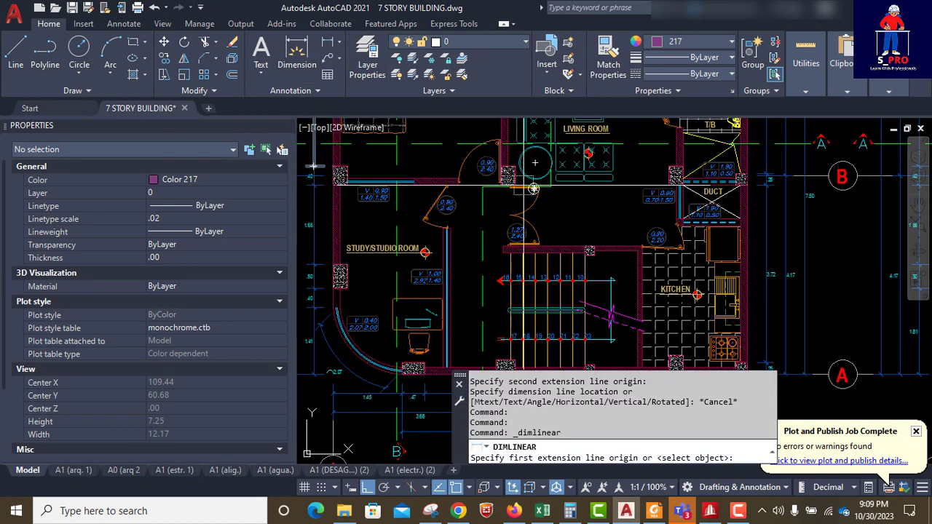
pyautogui.scroll(-5, 545, 188)
pyautogui.scroll(2, 510, 260)
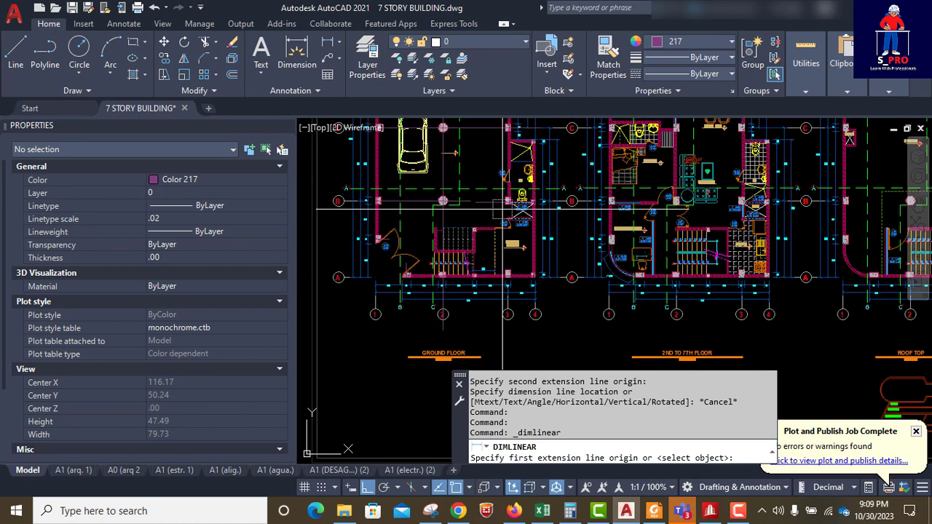
pyautogui.scroll(-4, 519, 260)
pyautogui.scroll(5, 506, 262)
pyautogui.scroll(-3, 497, 263)
pyautogui.scroll(5, 497, 263)
pyautogui.scroll(3, 439, 194)
pyautogui.click(439, 192)
pyautogui.scroll(-4, 438, 192)
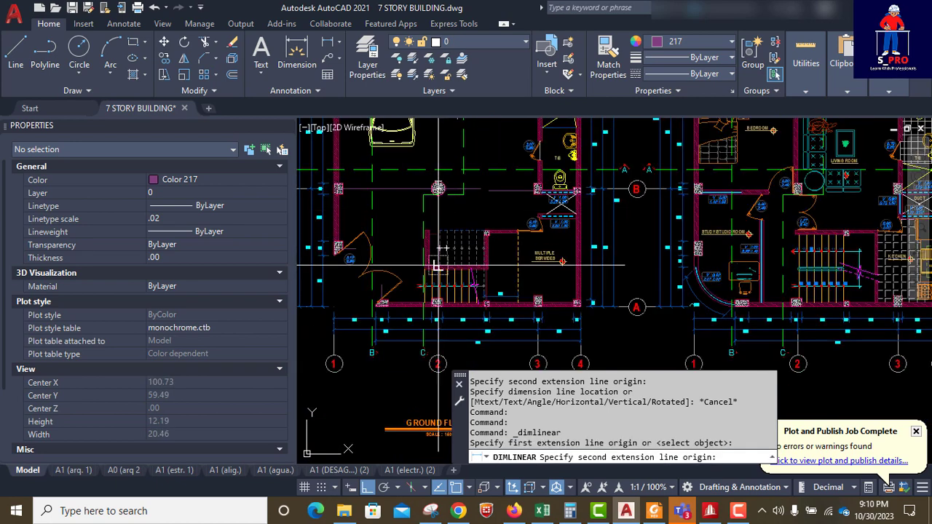
pyautogui.scroll(8, 436, 302)
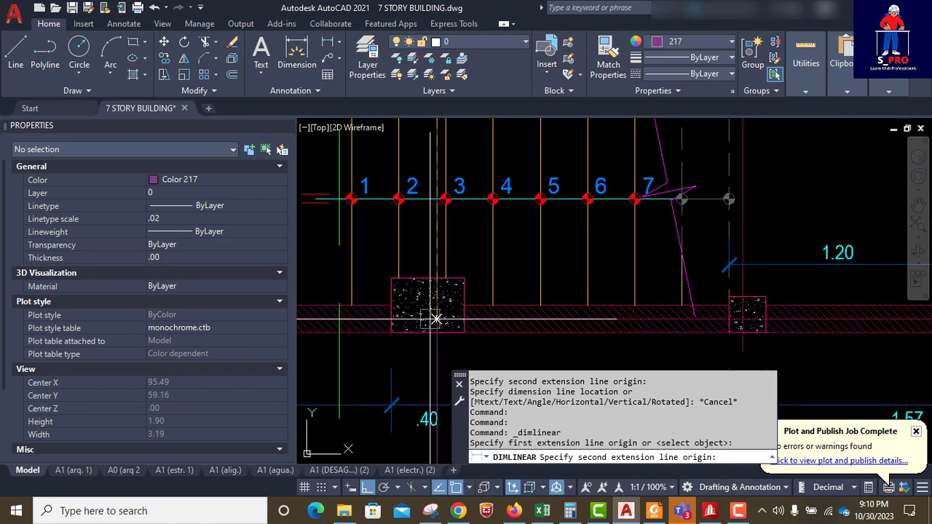
pyautogui.click(437, 319)
pyautogui.scroll(-6, 470, 337)
pyautogui.scroll(6, 451, 306)
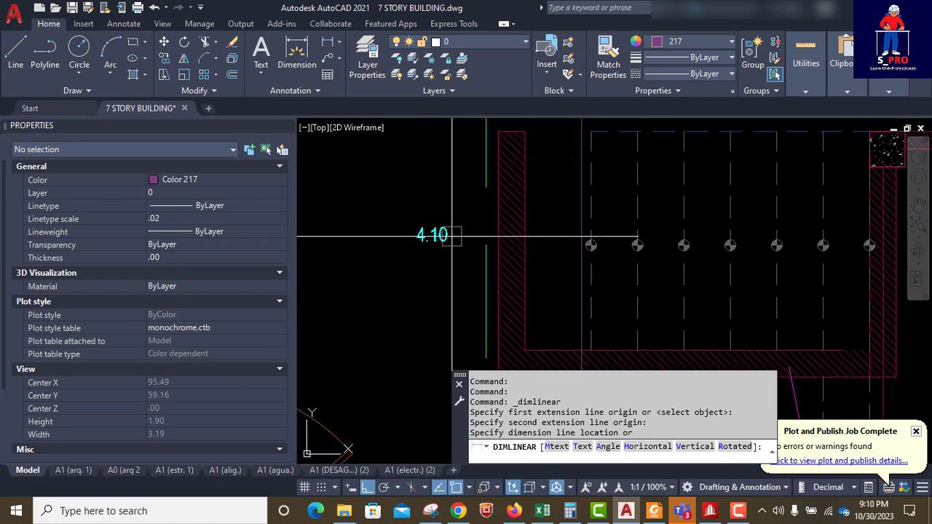
pyautogui.press('Escape')
# Switch to STAAD.Pro and locate node 19, clearing the previous node selection.
pyautogui.scroll(-2, 429, 339)
pyautogui.scroll(-4, 429, 338)
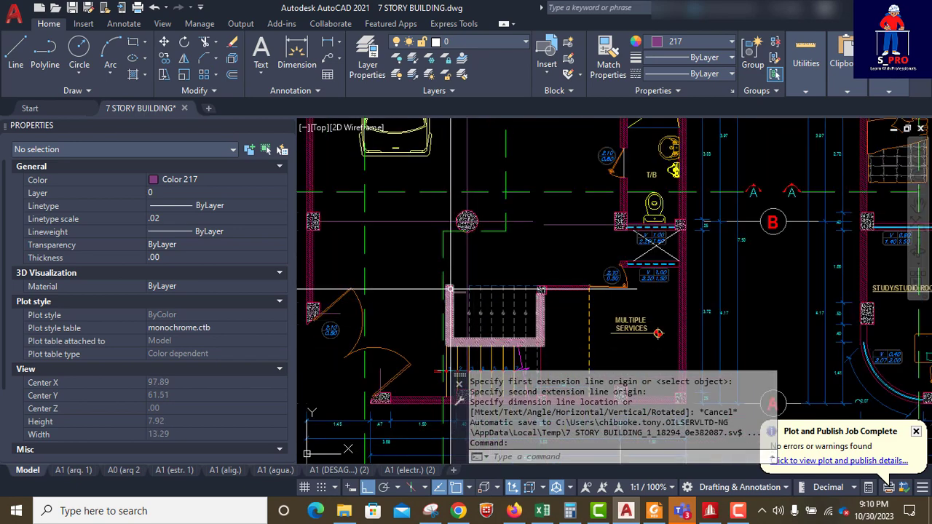
pyautogui.scroll(-2, 451, 289)
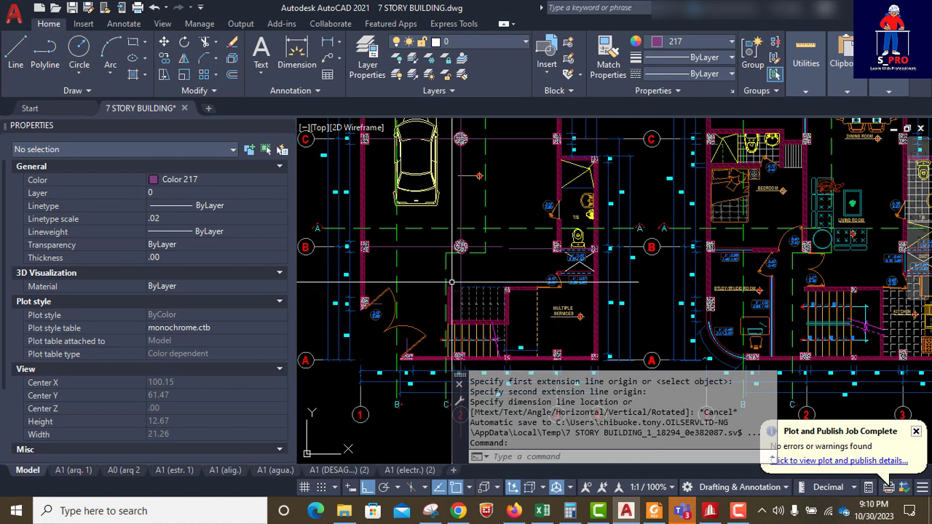
pyautogui.scroll(-2, 441, 306)
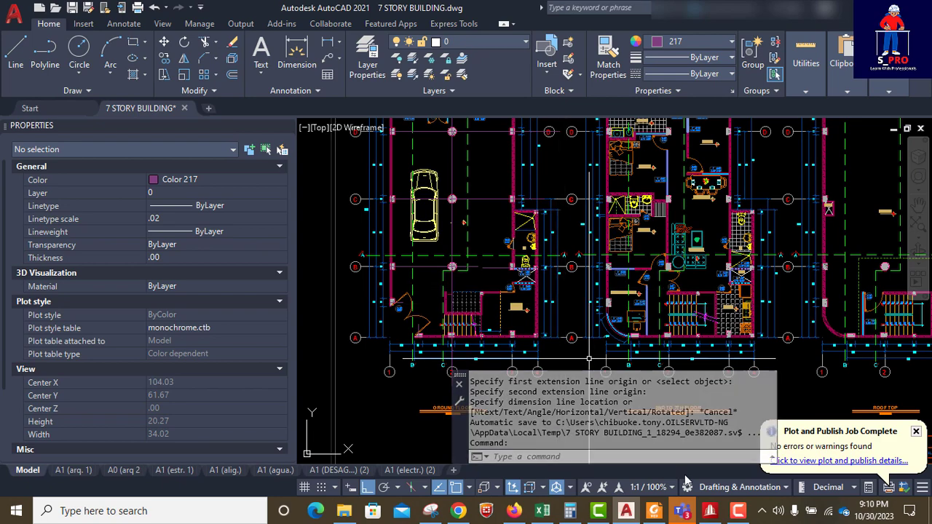
pyautogui.click(710, 514)
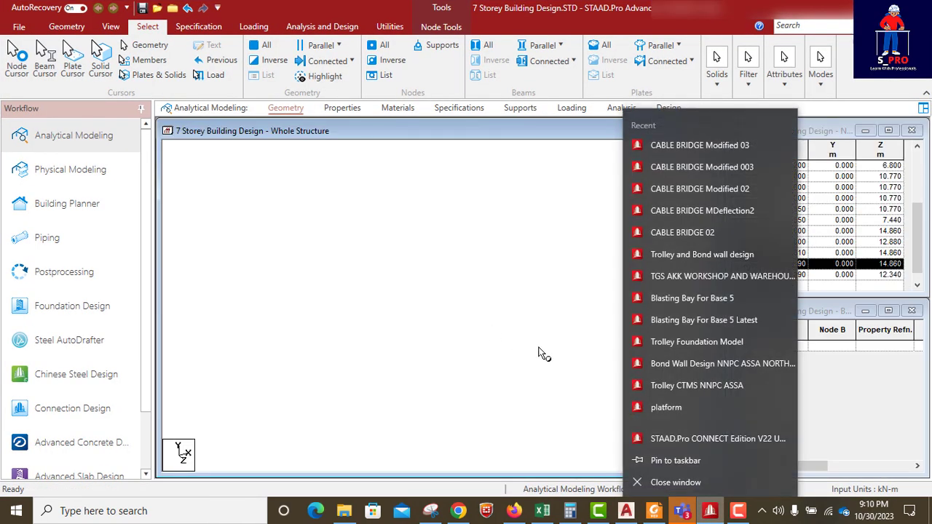
pyautogui.click(560, 329)
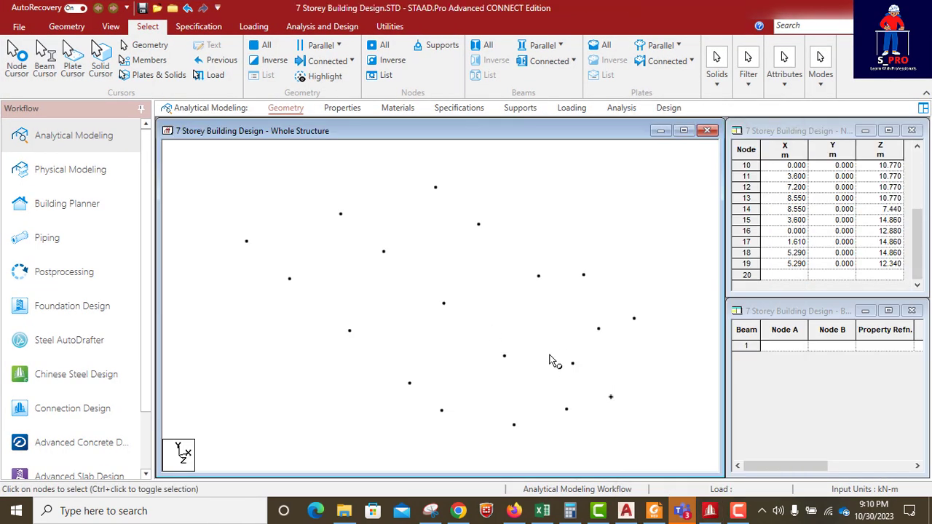
pyautogui.click(572, 363)
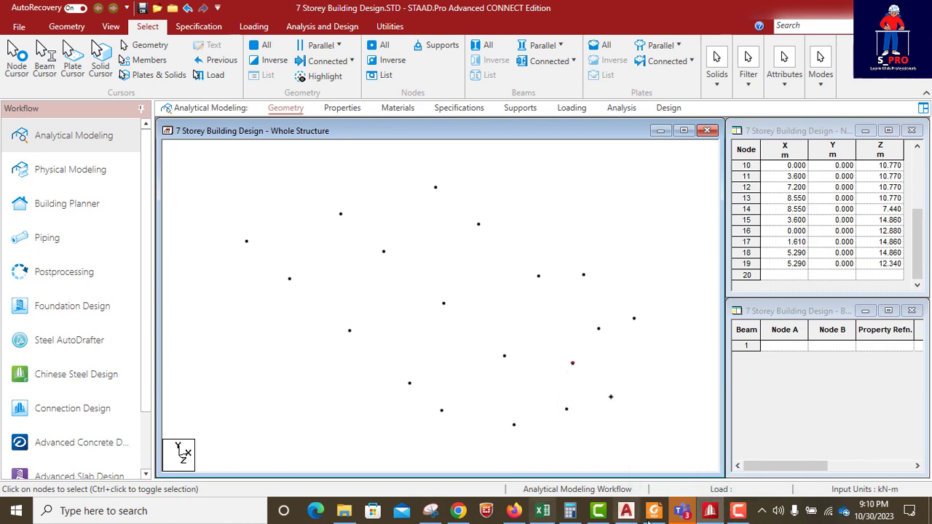
# Switch to AutoCAD and measure the horizontal distance from the small column at the stair's upper corner to the opposite stair wall's centre.
pyautogui.click(626, 510)
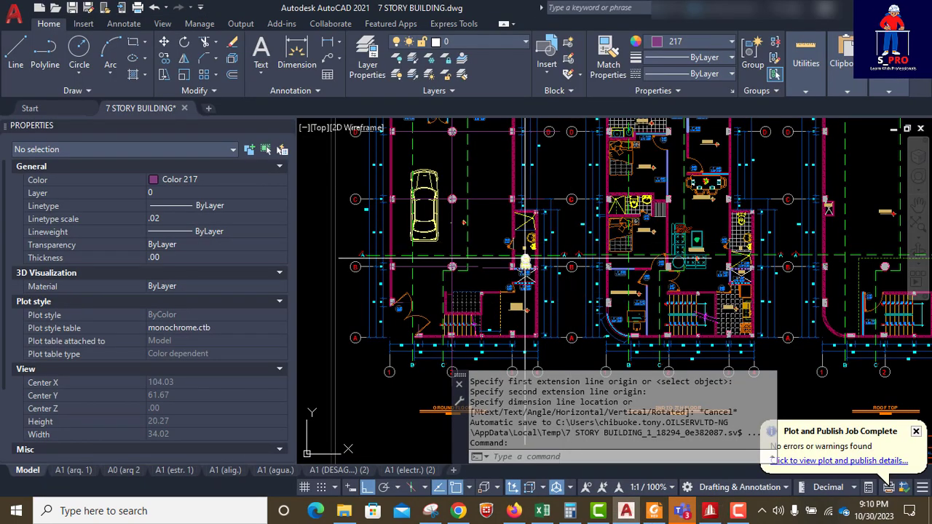
pyautogui.scroll(5, 524, 259)
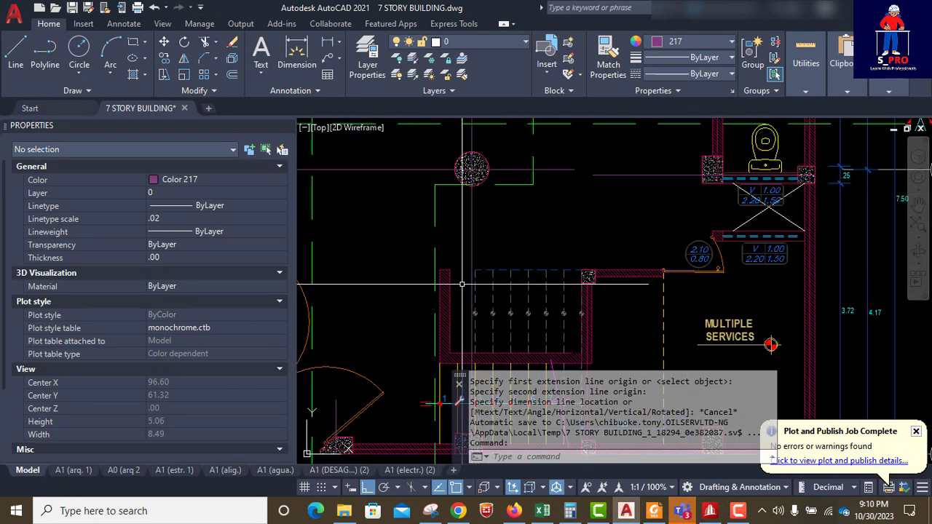
pyautogui.scroll(2, 461, 284)
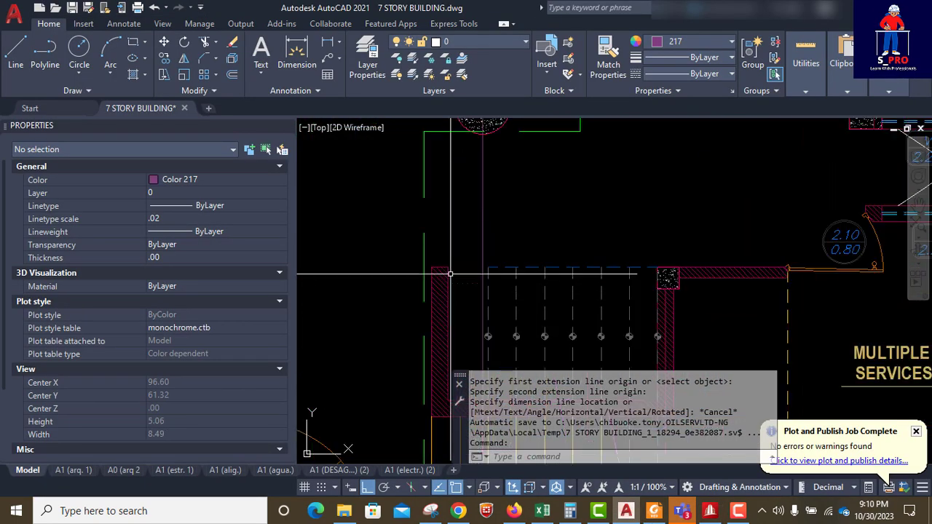
pyautogui.click(327, 44)
pyautogui.scroll(6, 691, 271)
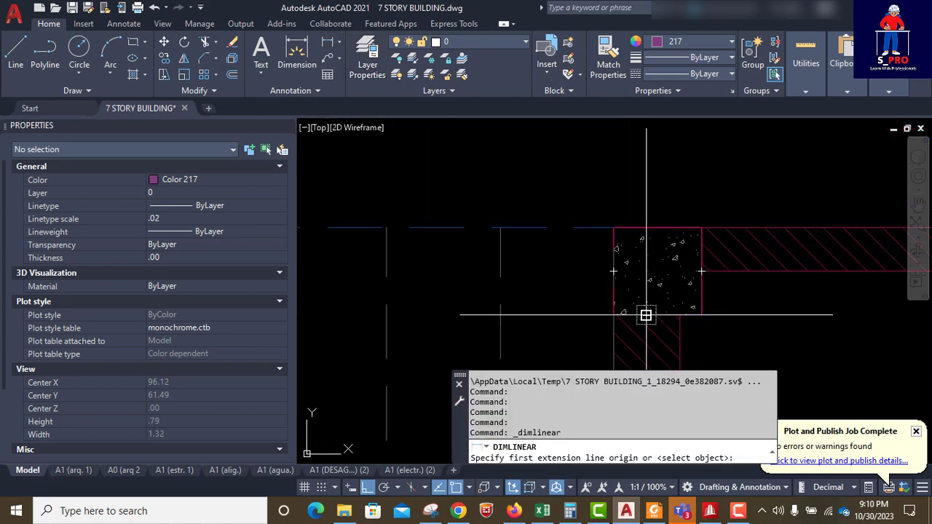
pyautogui.click(645, 271)
pyautogui.scroll(-4, 741, 279)
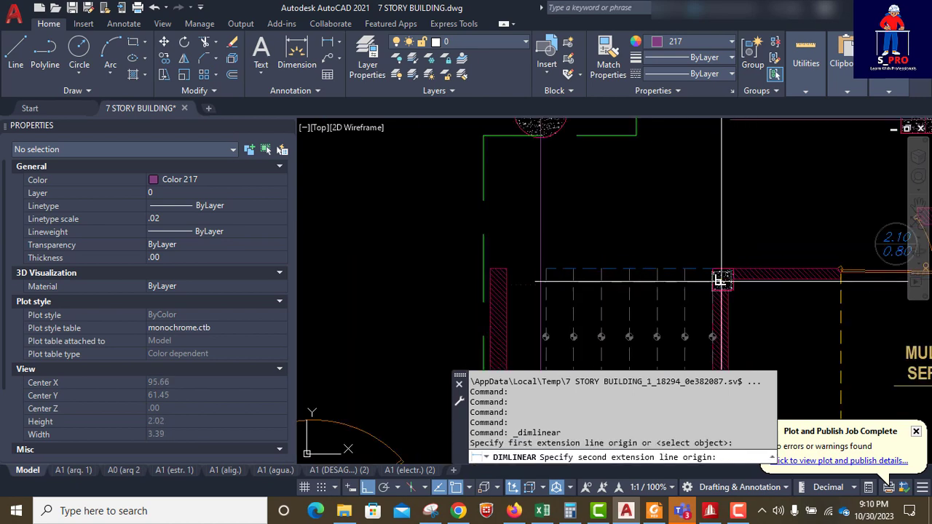
pyautogui.scroll(4, 510, 284)
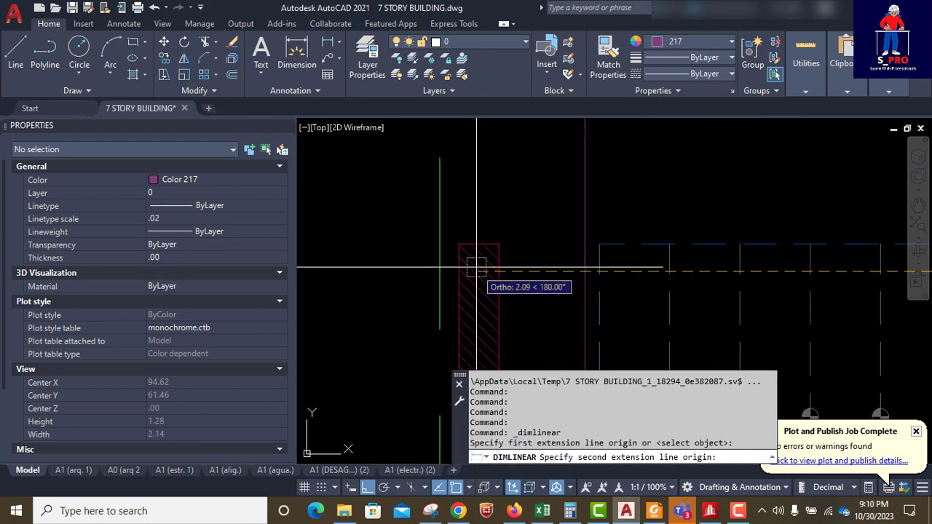
pyautogui.click(477, 270)
pyautogui.scroll(-2, 440, 266)
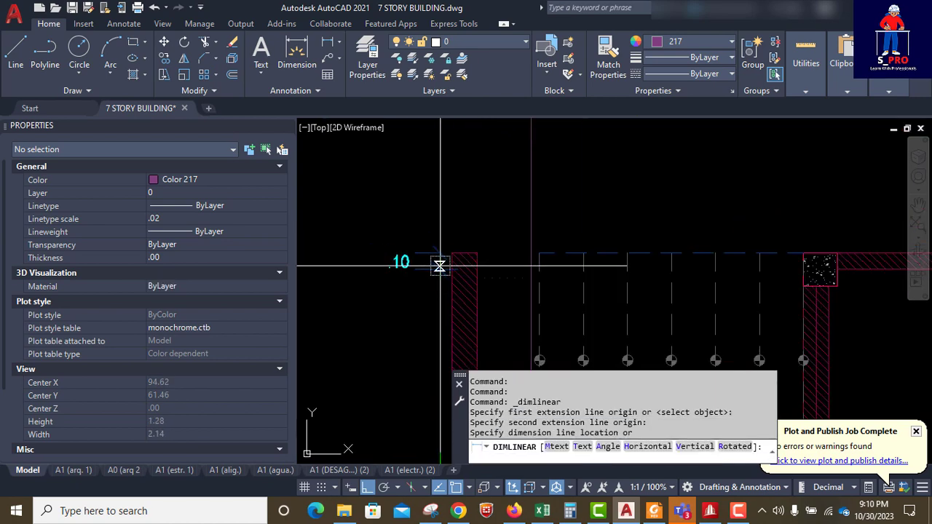
pyautogui.scroll(-2, 439, 266)
pyautogui.scroll(4, 566, 204)
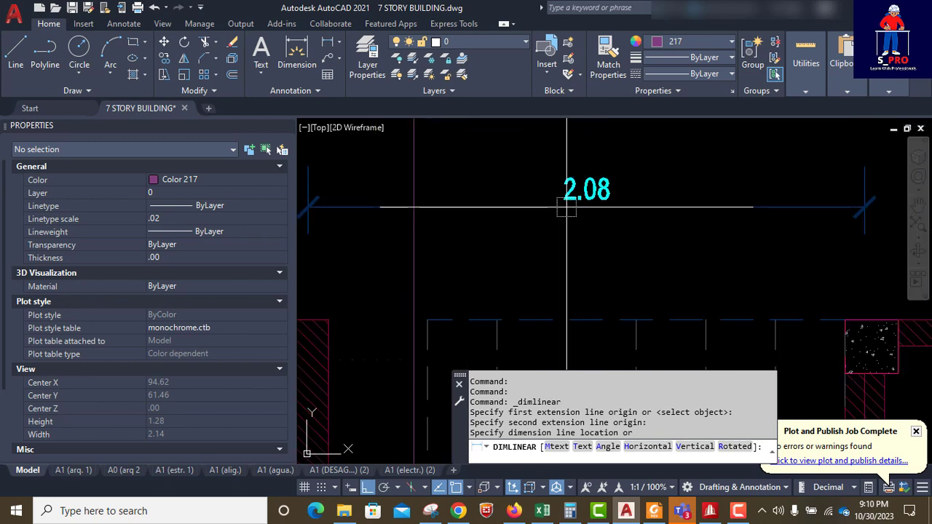
pyautogui.press('Escape')
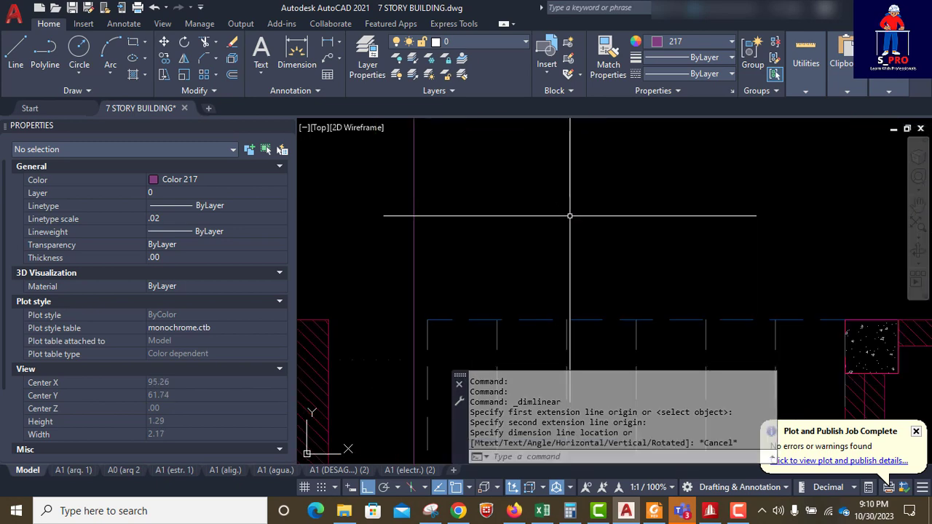
# Switch to STAAD.Pro and paste a copy of node 19 moved by X -2.08 m, Y 0 and Z 0.
pyautogui.click(710, 510)
pyautogui.click(573, 364)
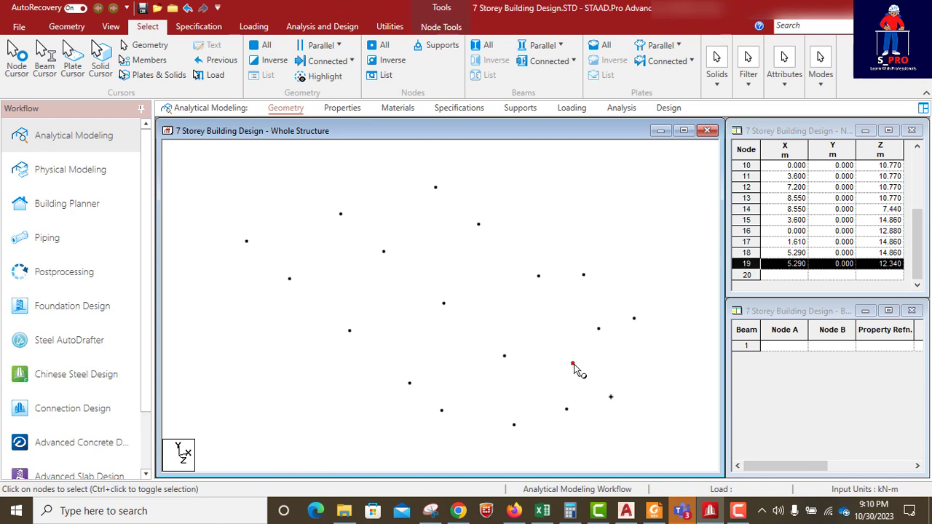
pyautogui.hotkey('ctrl', 'v')
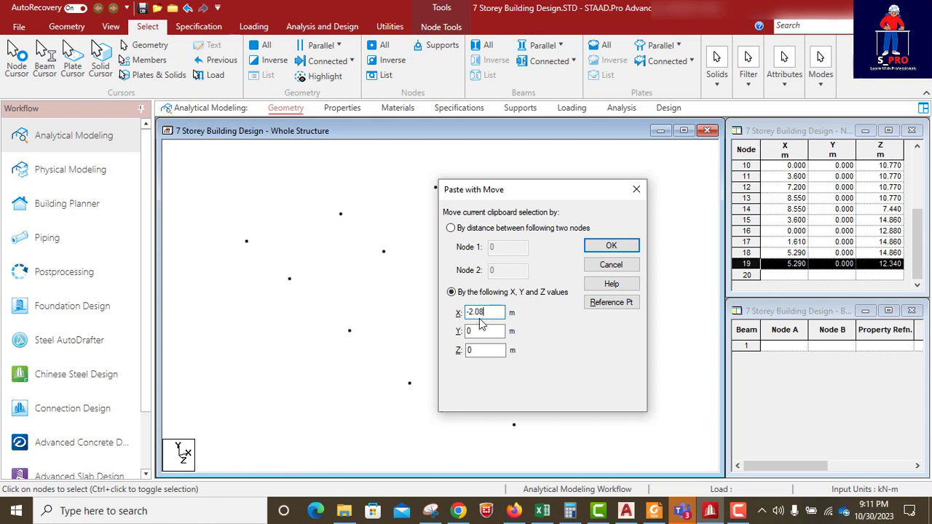
pyautogui.click(619, 247)
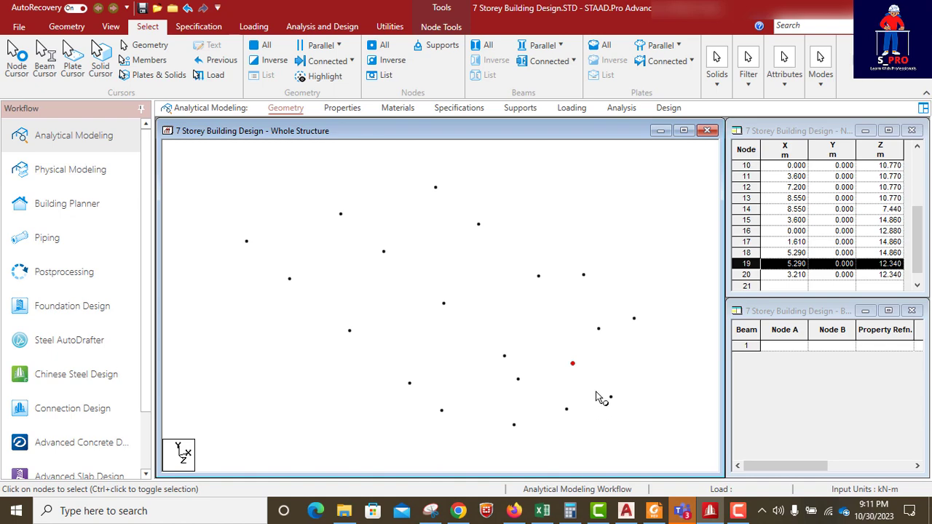
# Switch to AutoCAD and measure the horizontal distance from the small column at the stair's lower corner to the gridline 3 column on gridline A.
pyautogui.click(707, 511)
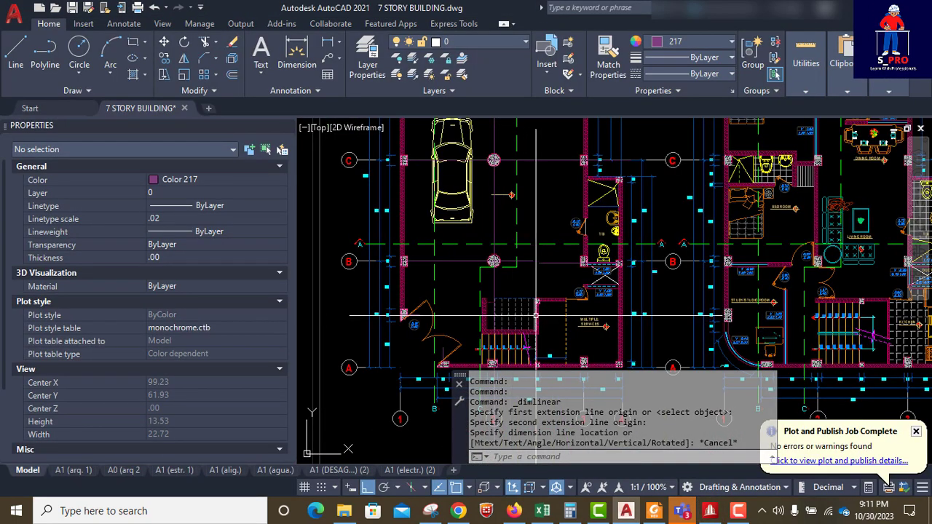
pyautogui.scroll(6, 533, 317)
pyautogui.scroll(-4, 506, 340)
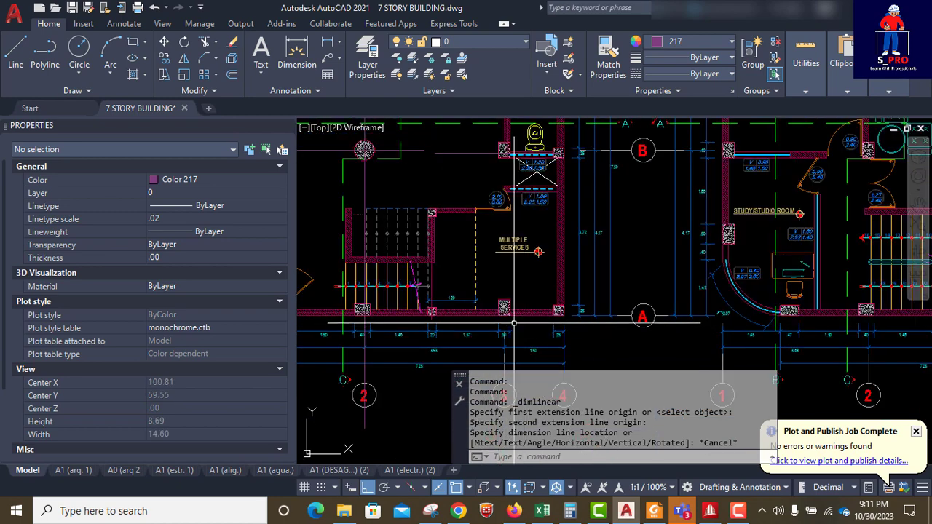
pyautogui.scroll(2, 500, 322)
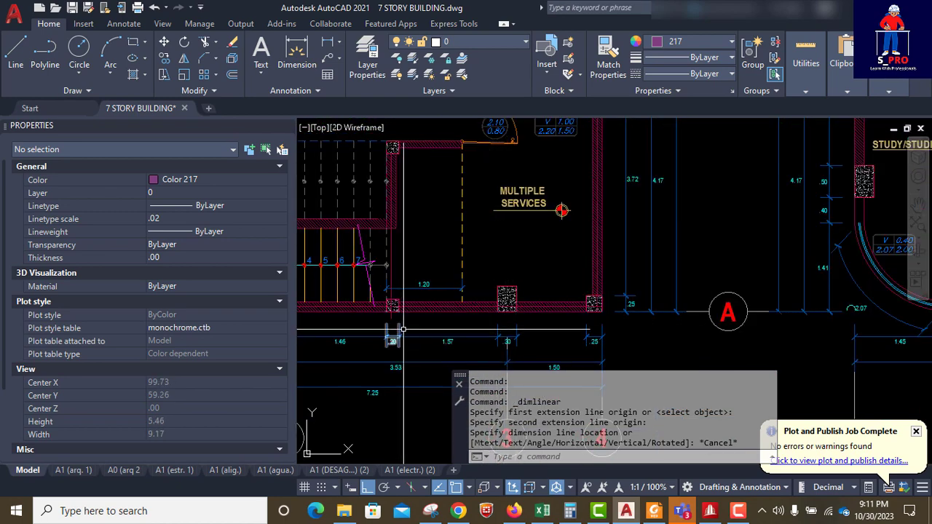
pyautogui.scroll(2, 402, 332)
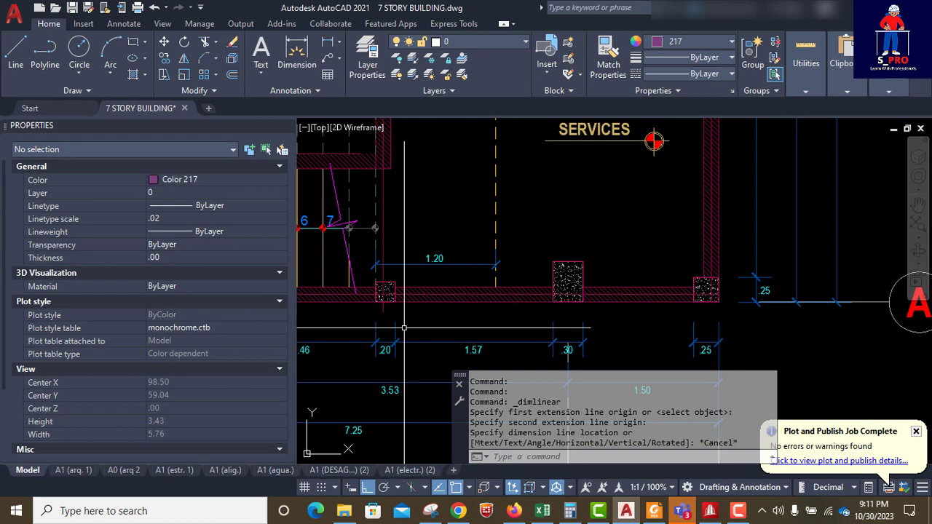
pyautogui.click(328, 45)
pyautogui.scroll(4, 374, 283)
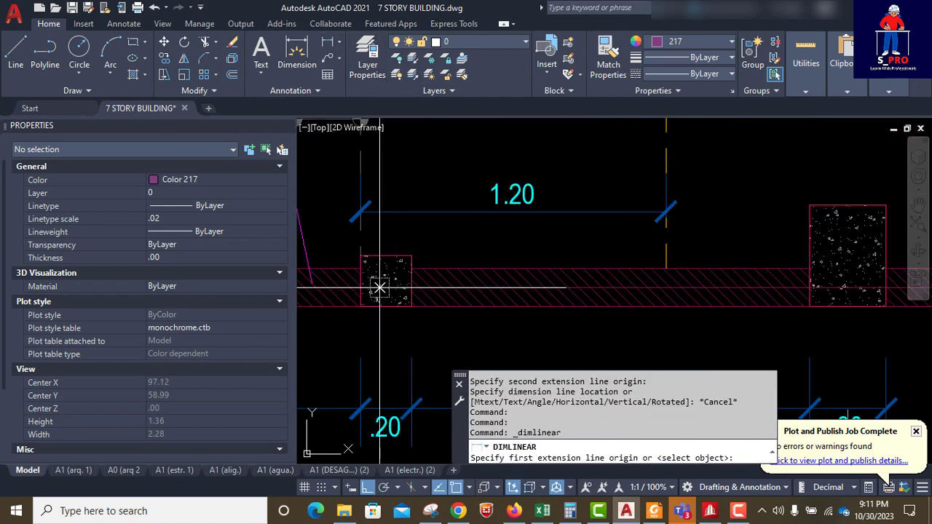
pyautogui.click(377, 289)
pyautogui.scroll(-3, 378, 289)
pyautogui.scroll(5, 502, 323)
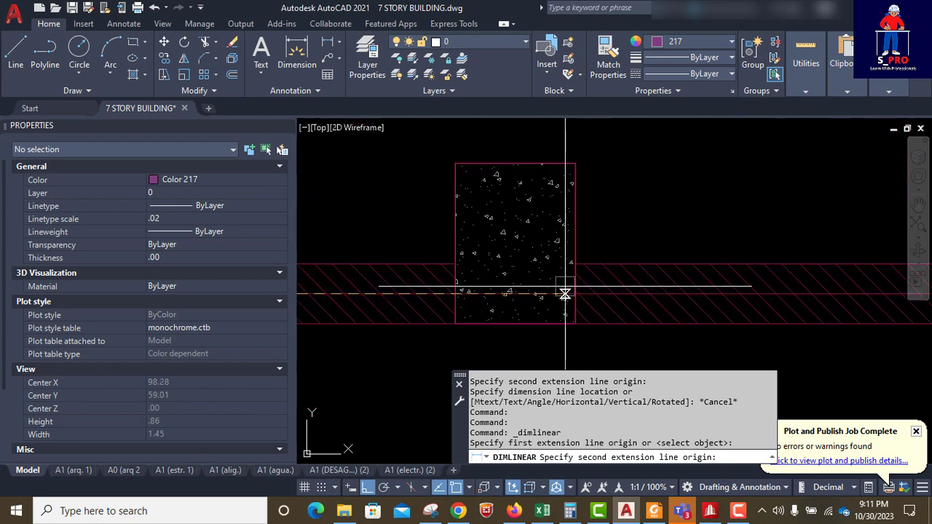
pyautogui.click(515, 322)
pyautogui.scroll(-5, 514, 323)
pyautogui.scroll(-4, 550, 264)
pyautogui.scroll(6, 502, 267)
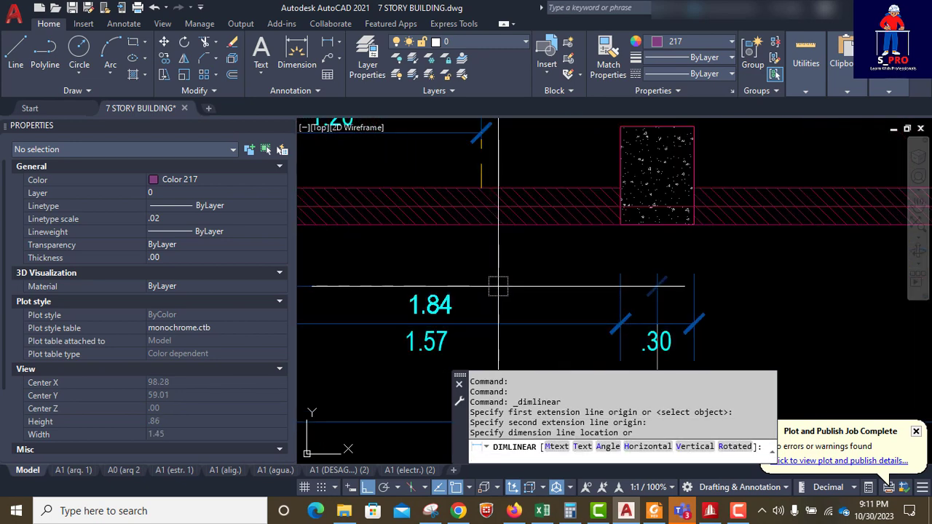
pyautogui.press('Escape')
pyautogui.scroll(-5, 487, 296)
# Switch to STAAD.Pro and paste a copy of node 18 moved by X 1.84 m, Y 0 and Z 0.
pyautogui.click(710, 510)
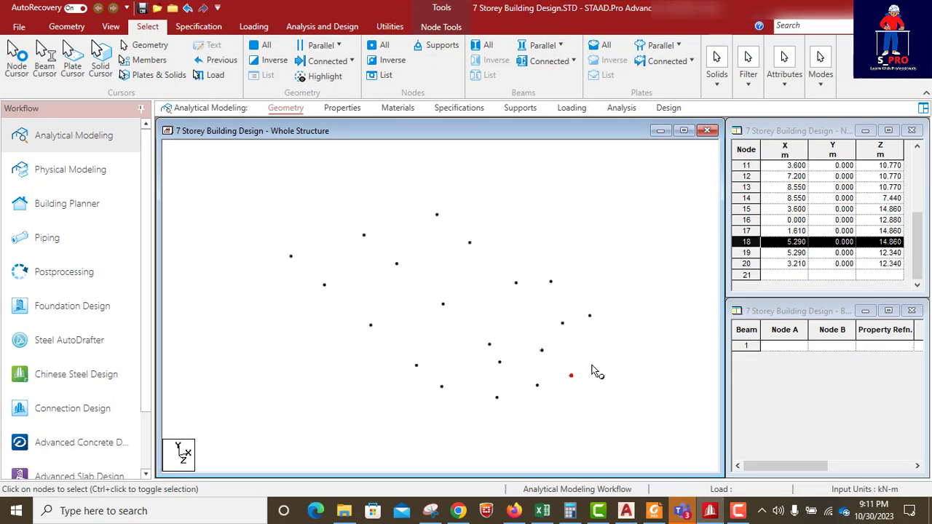
pyautogui.hotkey('ctrl', 'v')
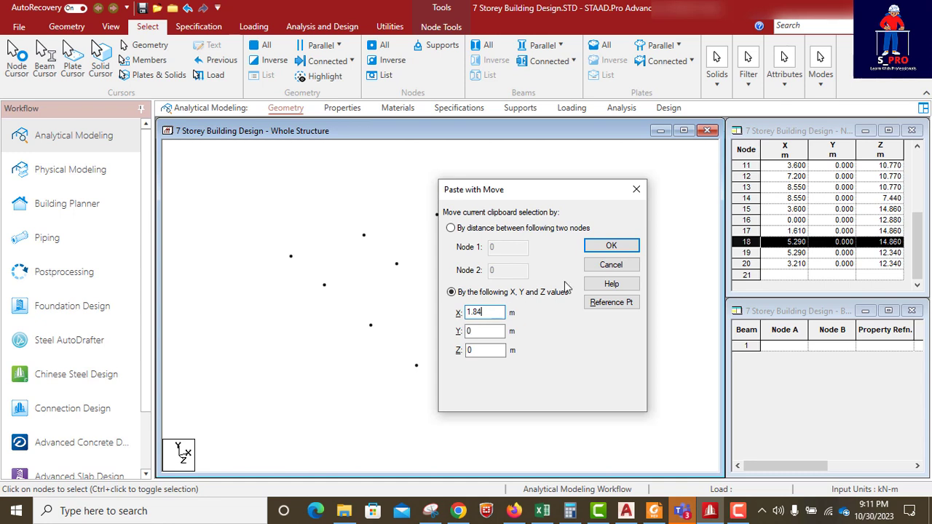
pyautogui.click(611, 246)
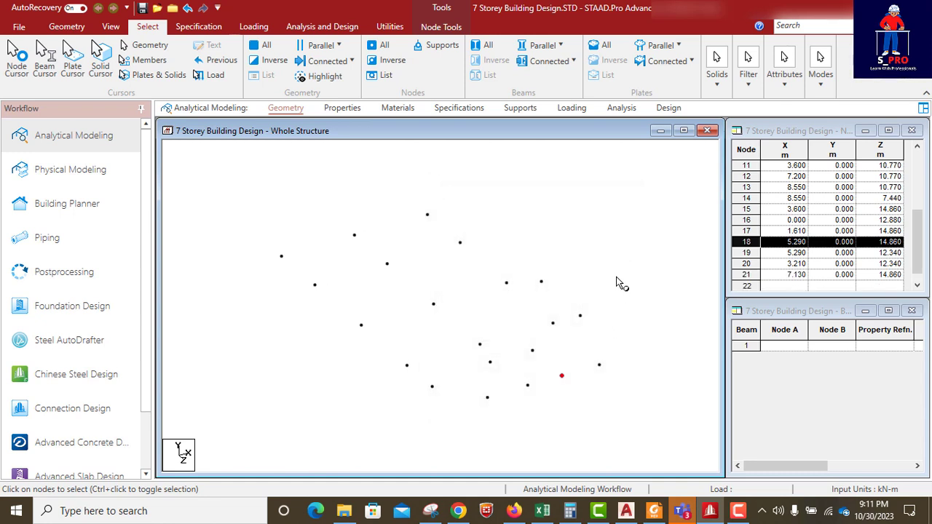
# Switch to AutoCAD and measure the horizontal distance from the gridline 3 column's centre to the gridline 4 wall's centre on gridline A.
pyautogui.click(706, 511)
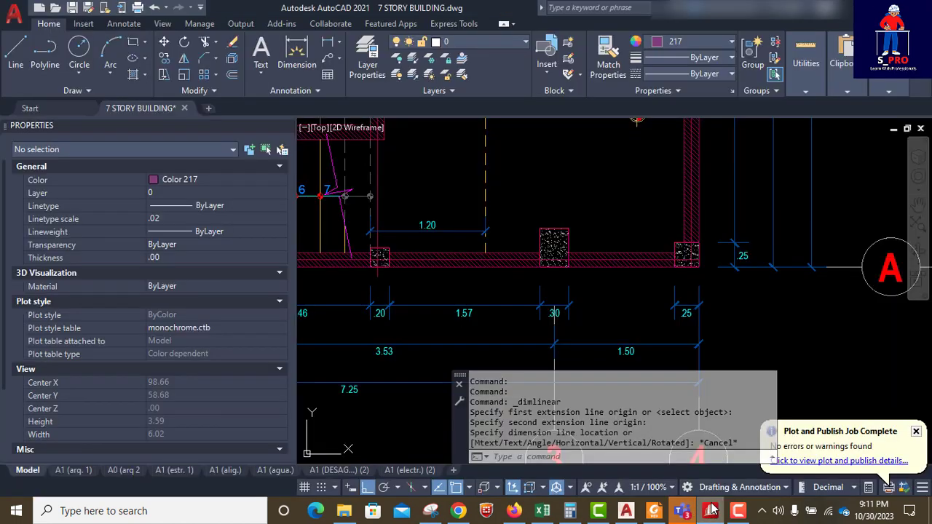
pyautogui.scroll(3, 663, 263)
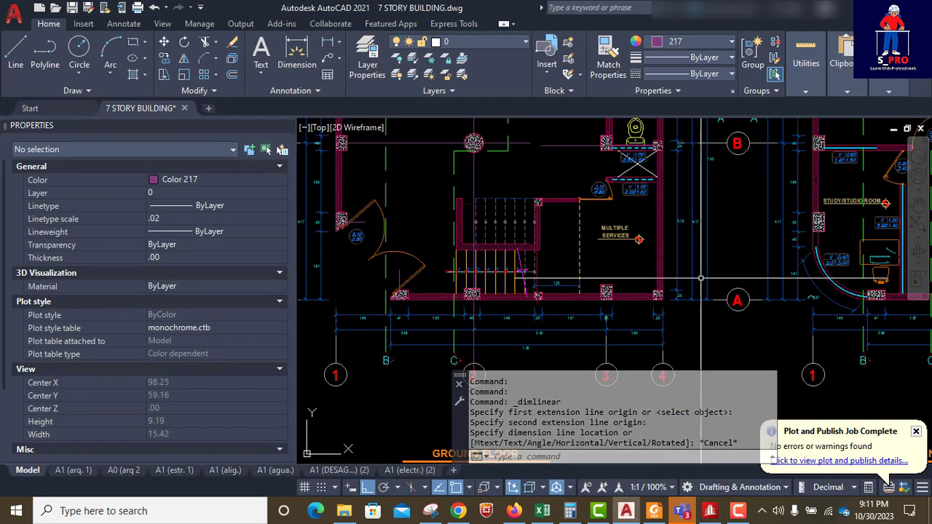
pyautogui.click(328, 42)
pyautogui.scroll(5, 458, 333)
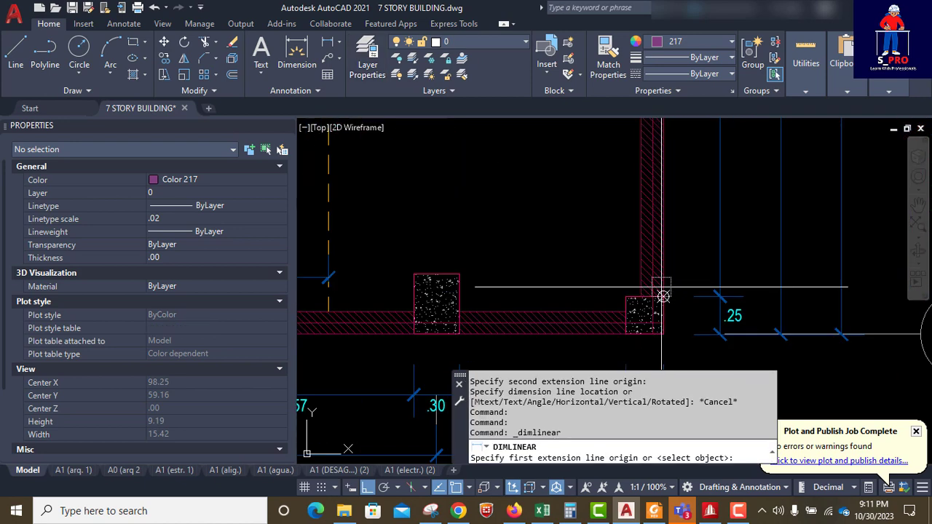
pyautogui.click(436, 334)
pyautogui.click(652, 334)
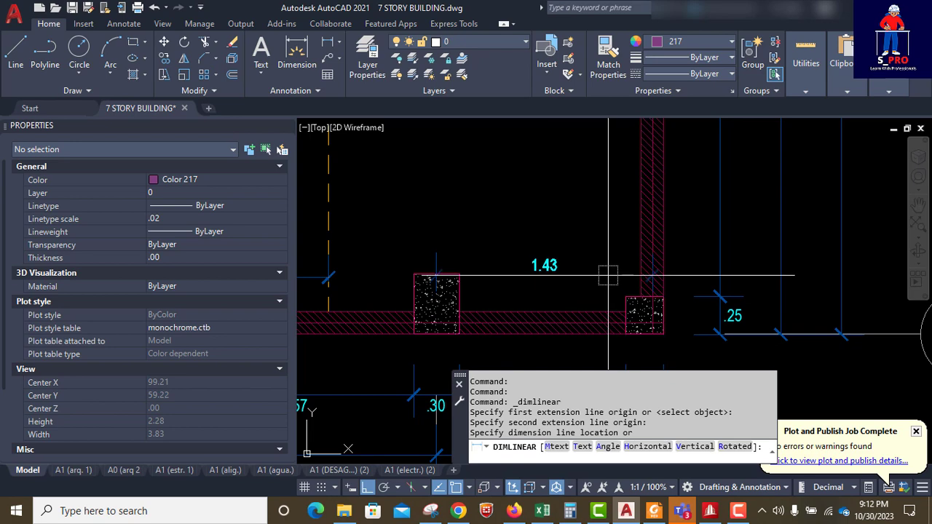
pyautogui.press('Escape')
# Switch to STAAD.Pro and paste a copy of node 21 moved by X 1.43 m, Y 0 and Z 0.
pyautogui.click(711, 511)
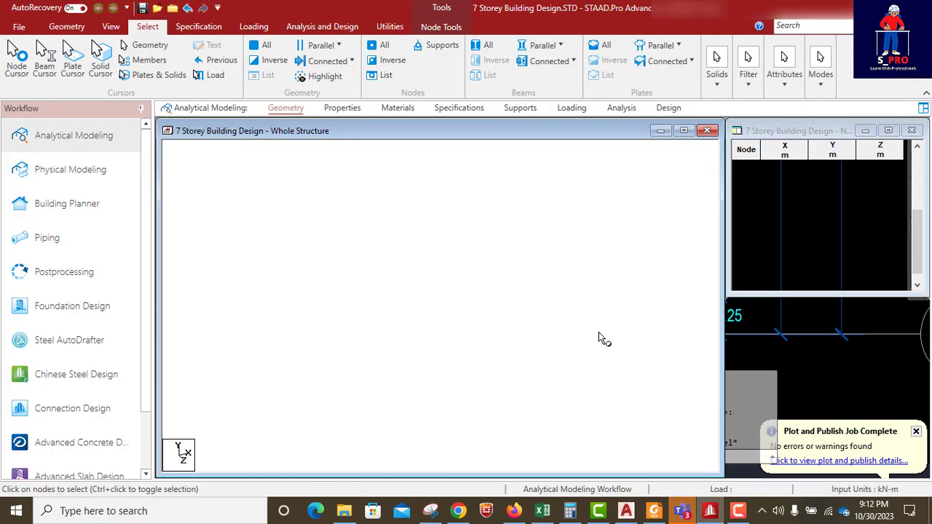
pyautogui.click(598, 365)
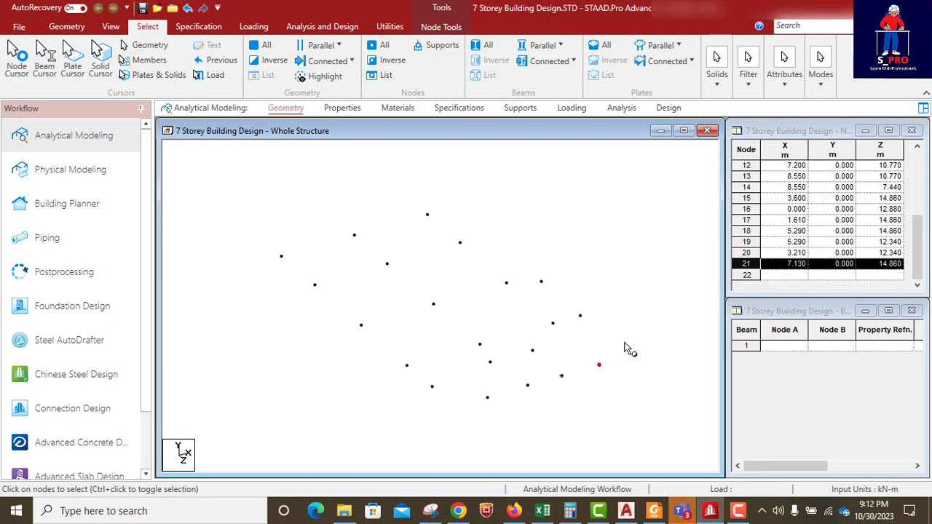
pyautogui.hotkey('ctrl', 'v')
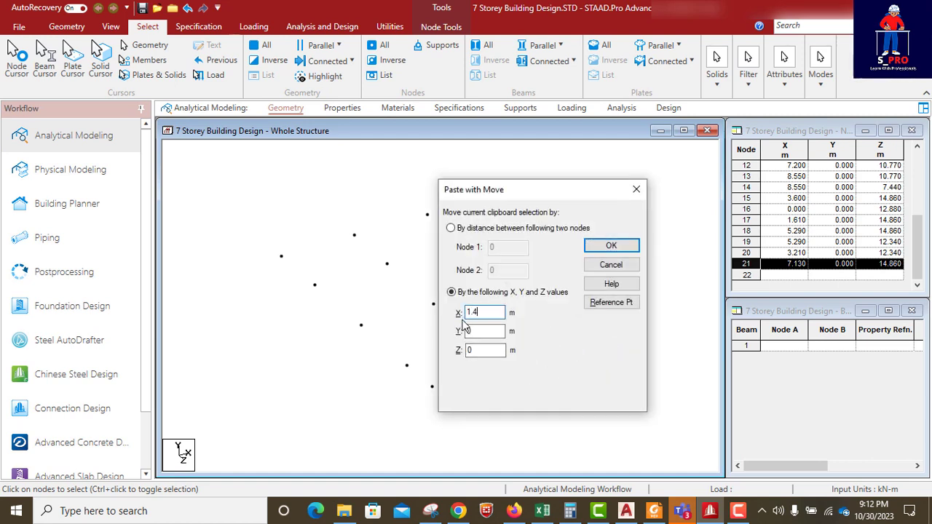
pyautogui.click(625, 248)
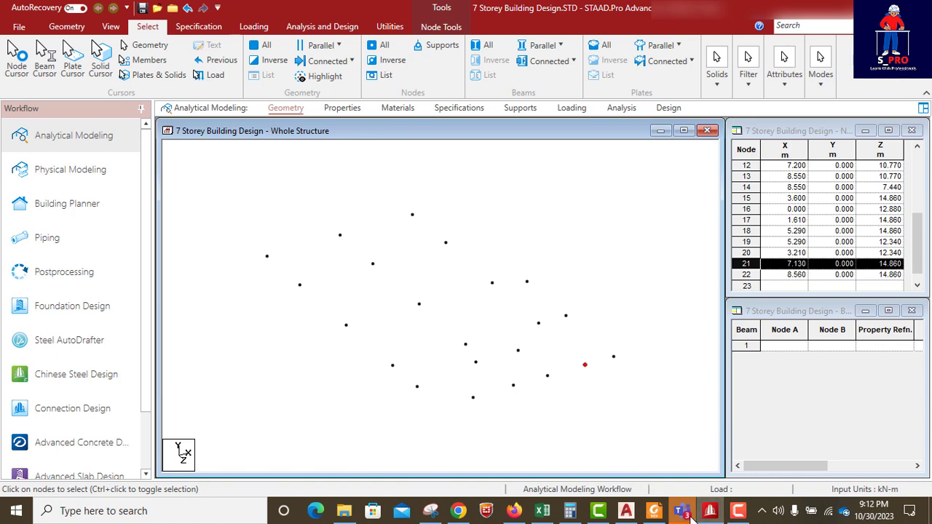
# Switch to AutoCAD and find the storey-height dimensions beside the entrance door on the front elevation.
pyautogui.click(626, 511)
pyautogui.scroll(-10, 534, 307)
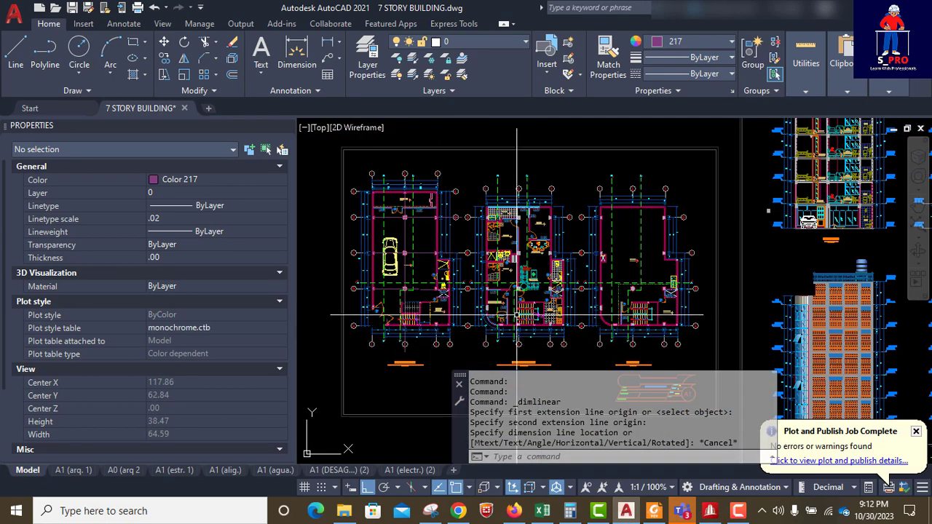
pyautogui.scroll(-2, 516, 316)
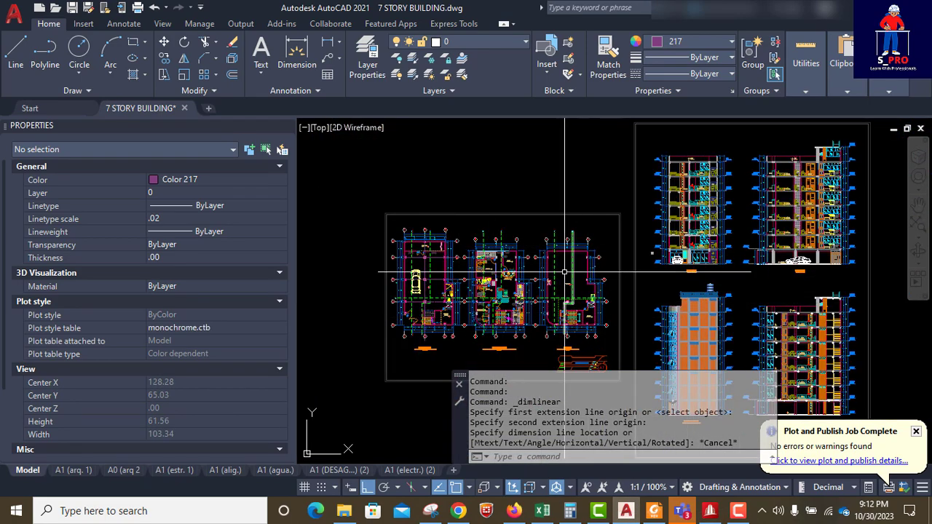
pyautogui.scroll(-1, 576, 269)
pyautogui.scroll(4, 649, 358)
pyautogui.scroll(-2, 539, 306)
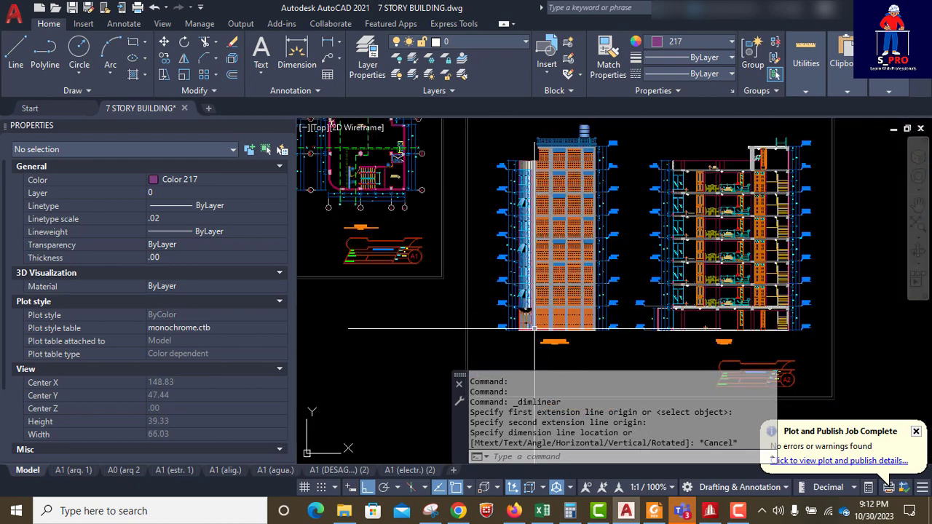
pyautogui.scroll(4, 534, 327)
pyautogui.scroll(6, 452, 308)
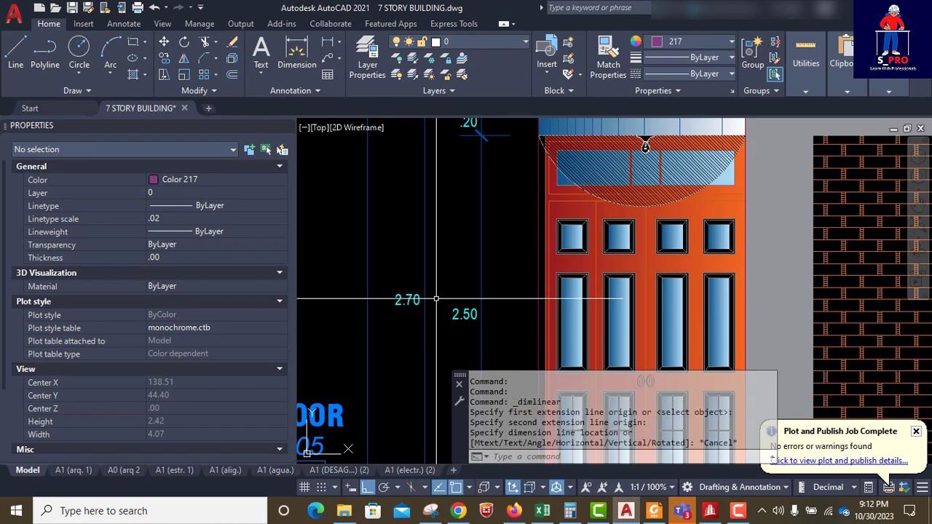
pyautogui.scroll(-2, 444, 323)
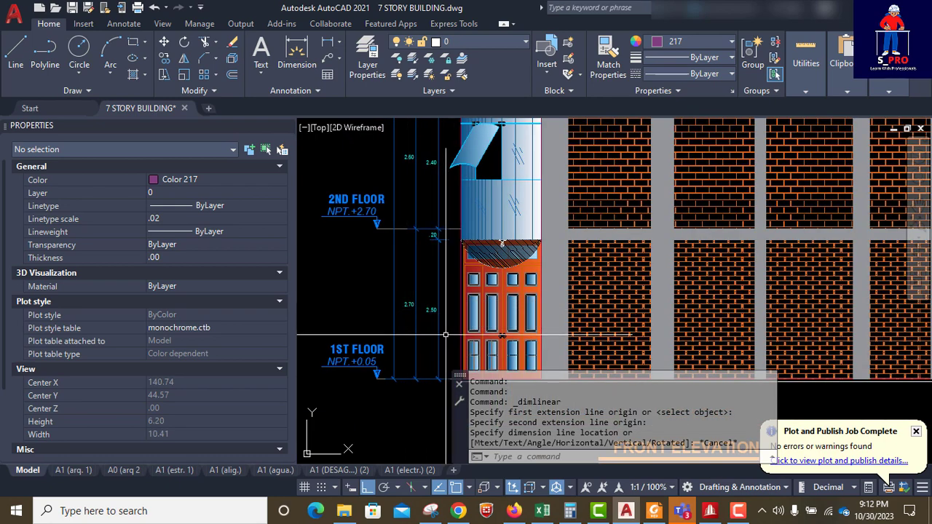
pyautogui.scroll(2, 421, 373)
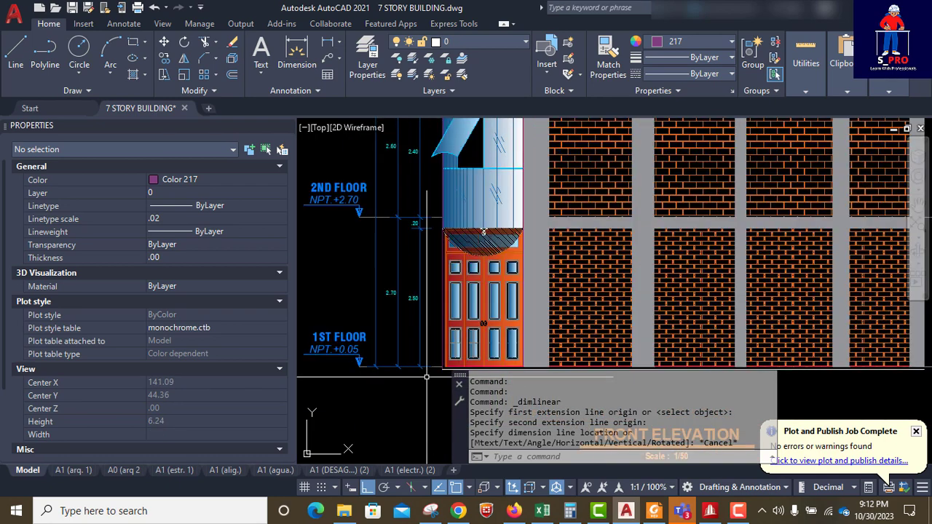
# Inspect the 1st-to-2nd floor height dimension and the adjacent clear-height dimension on the front elevation, clearing the selection when done.
pyautogui.scroll(-2, 420, 372)
pyautogui.click(399, 335)
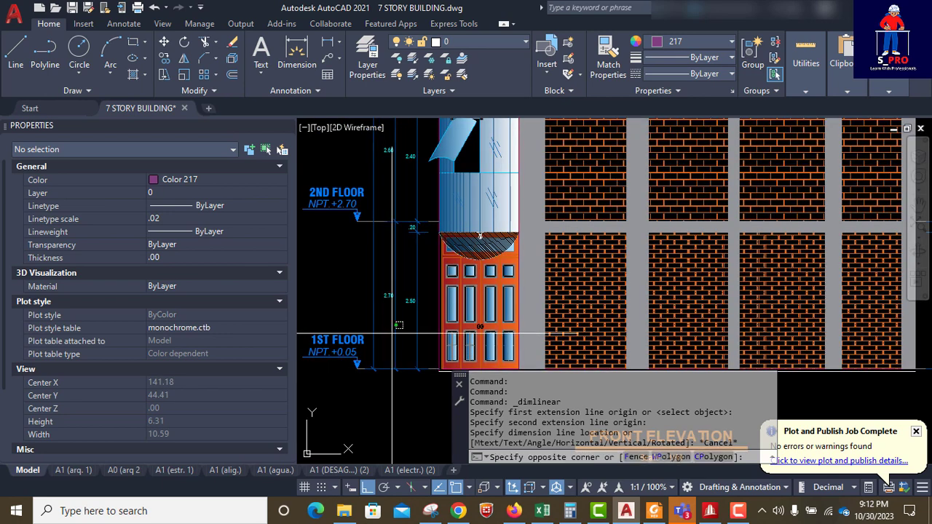
pyautogui.click(392, 339)
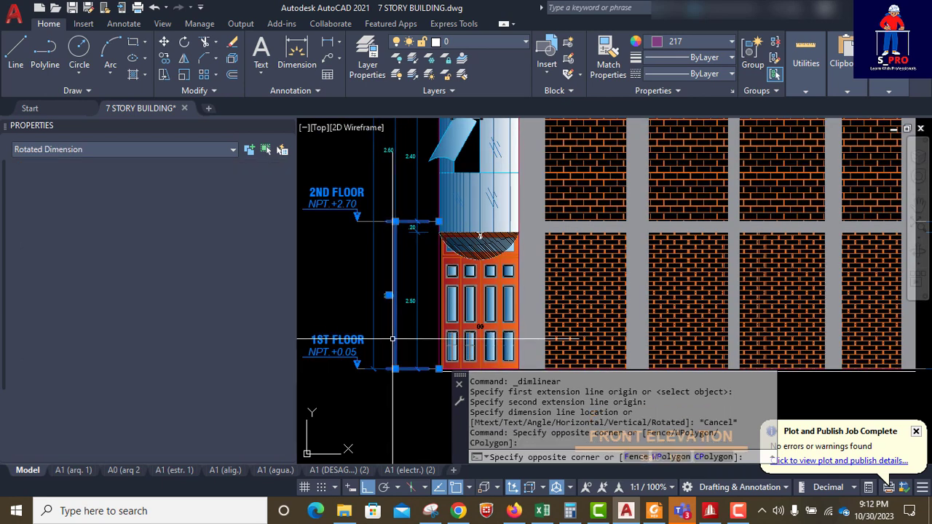
pyautogui.scroll(2, 443, 223)
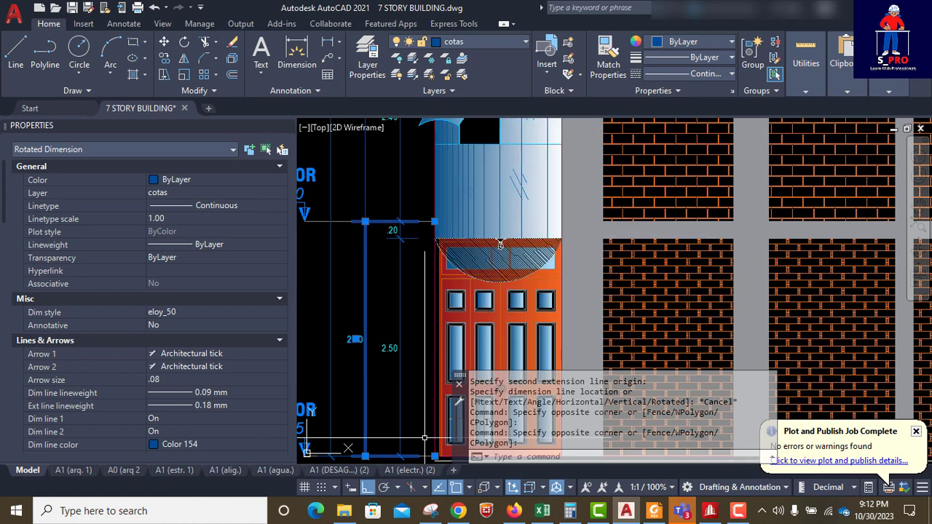
pyautogui.click(397, 375)
pyautogui.click(405, 374)
pyautogui.click(400, 377)
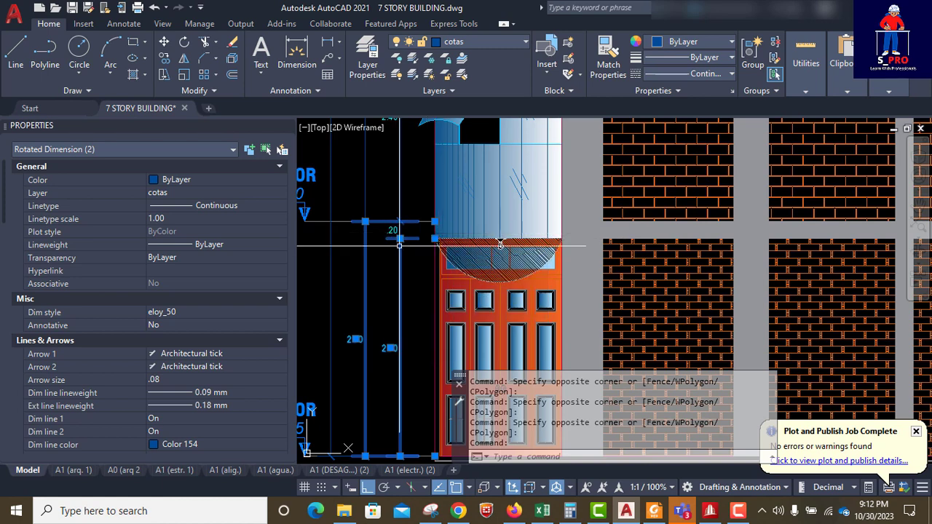
pyautogui.press('Escape')
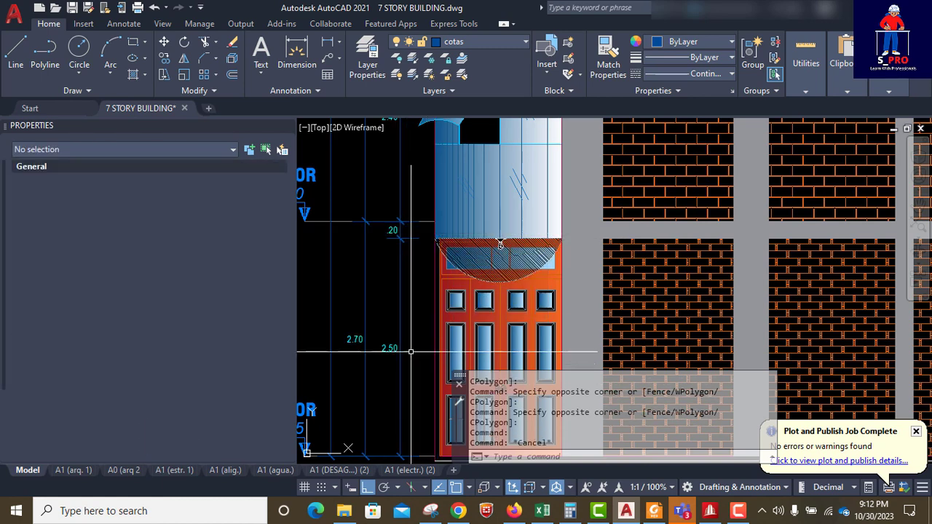
# Examine the storey-height dimension between the 2nd and 3rd floors on the front elevation and compare the floors above.
pyautogui.scroll(6, 413, 287)
pyautogui.scroll(-5, 413, 287)
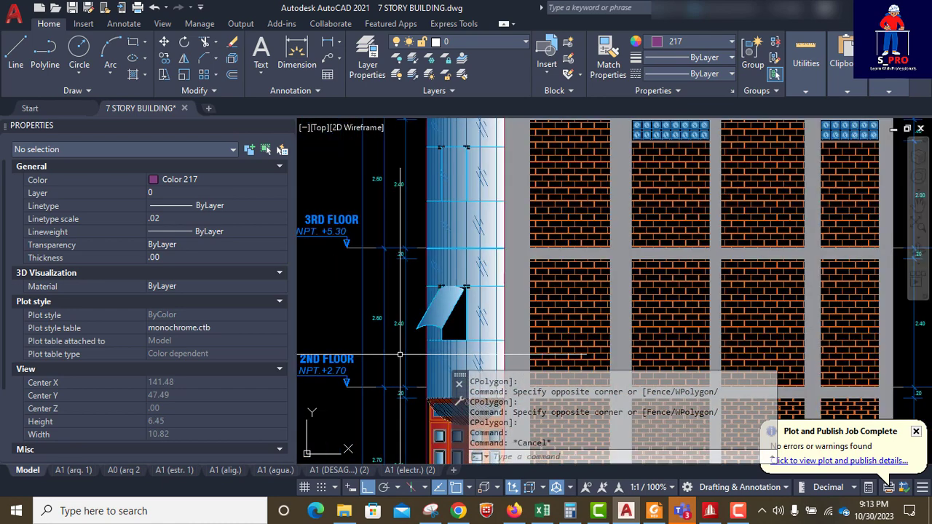
pyautogui.scroll(3, 389, 342)
pyautogui.scroll(2, 396, 362)
pyautogui.click(390, 365)
pyautogui.click(370, 334)
pyautogui.click(410, 372)
pyautogui.click(372, 362)
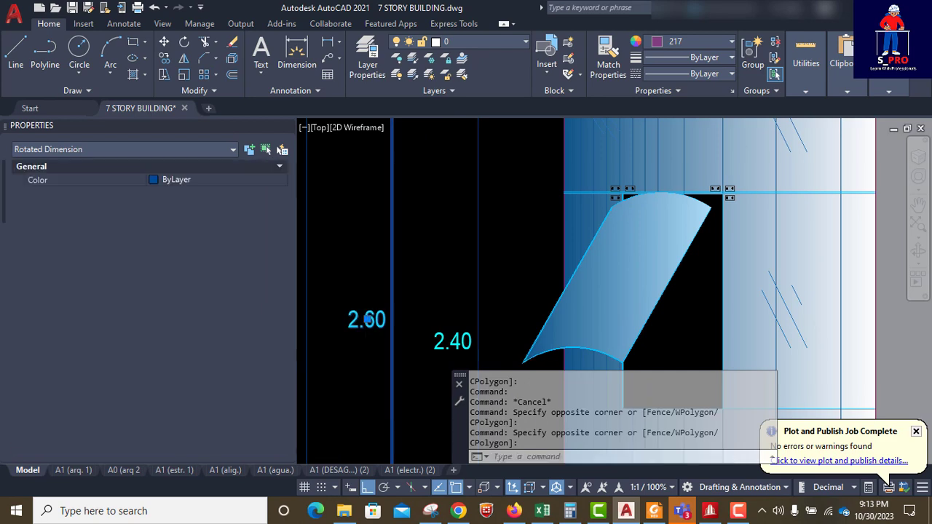
pyautogui.scroll(-4, 393, 328)
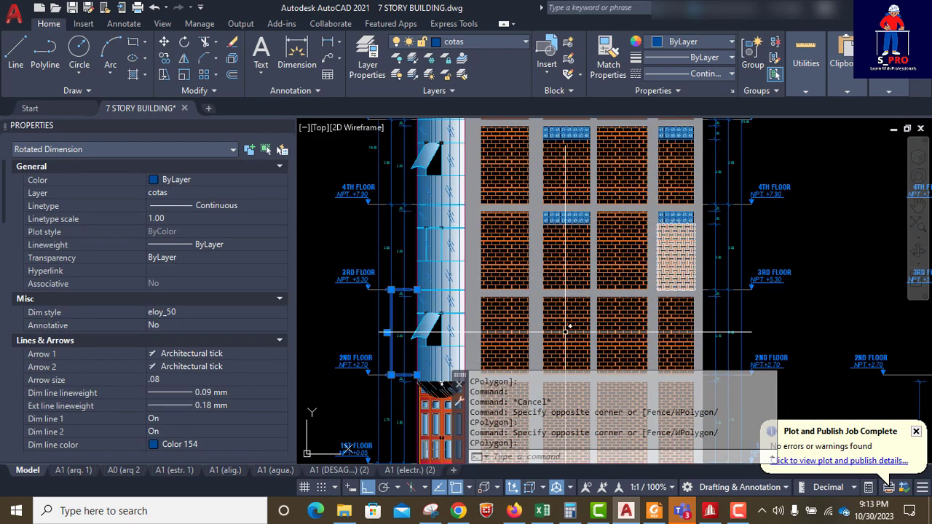
pyautogui.scroll(-3, 553, 281)
pyautogui.scroll(-2, 625, 285)
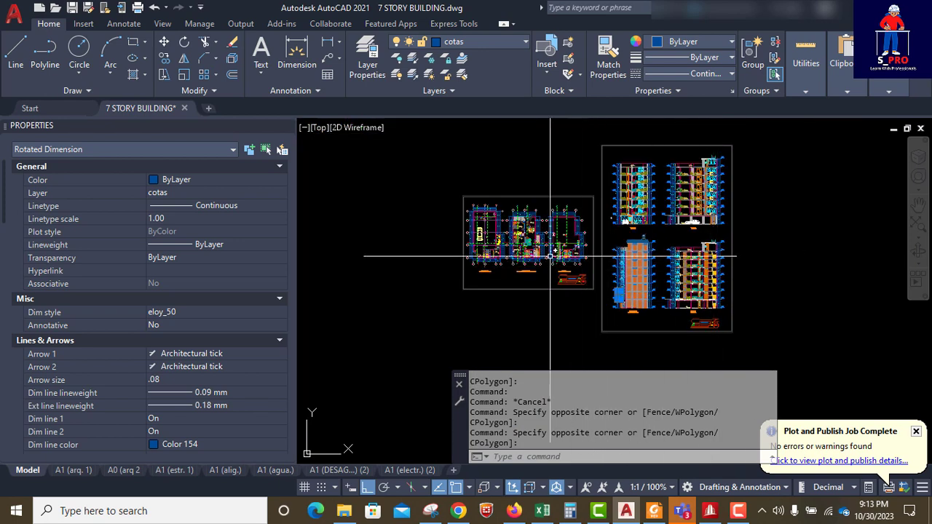
# Switch to STAAD.Pro and paste a copy of nodes 1, 2 and 3 moved by X 0, Y 2.6 m and Z 0.
pyautogui.click(718, 514)
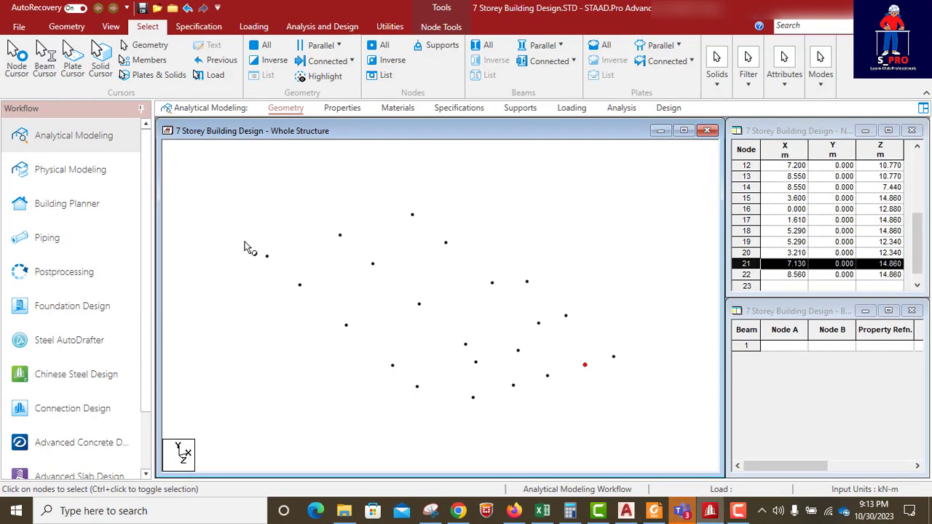
pyautogui.moveTo(467, 327); pyautogui.dragTo(470, 333, button='middle')
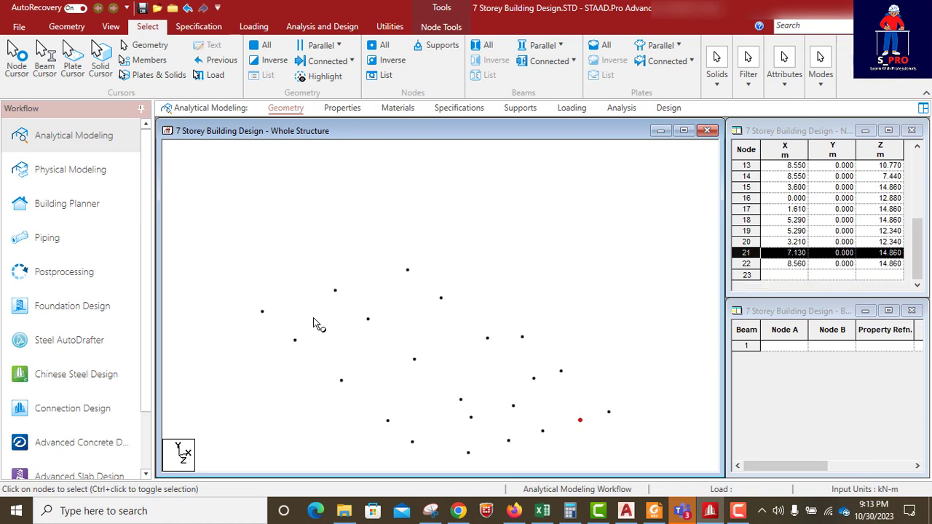
pyautogui.click(261, 312)
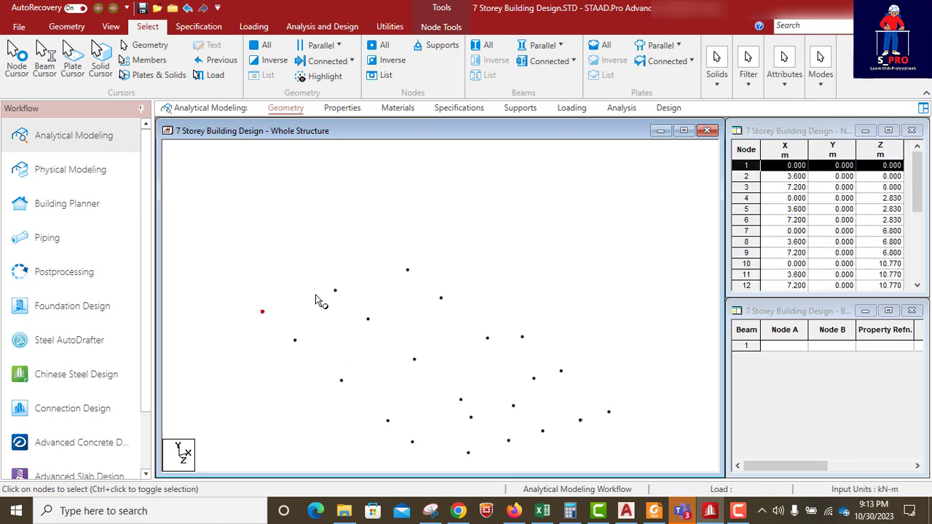
pyautogui.keyDown('ctrl'); pyautogui.click(406, 271); pyautogui.keyUp('ctrl')
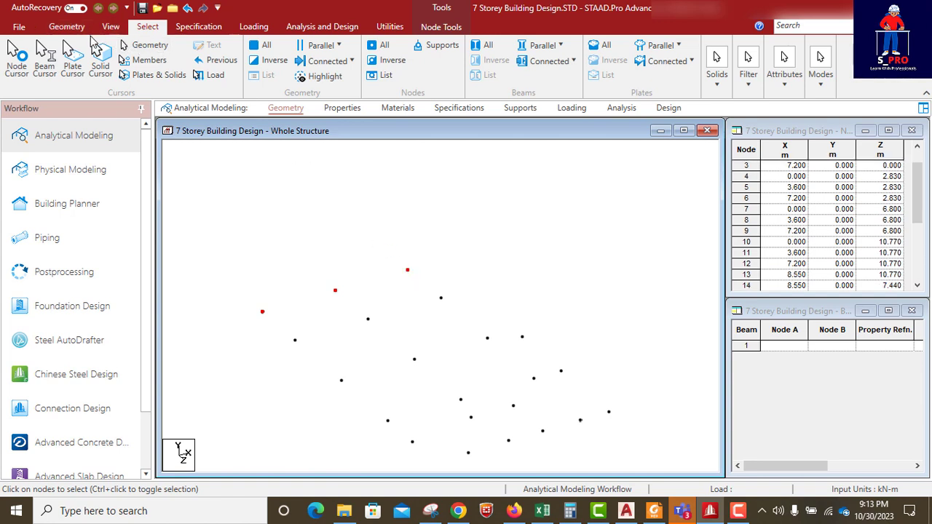
pyautogui.hotkey('ctrl', 'v')
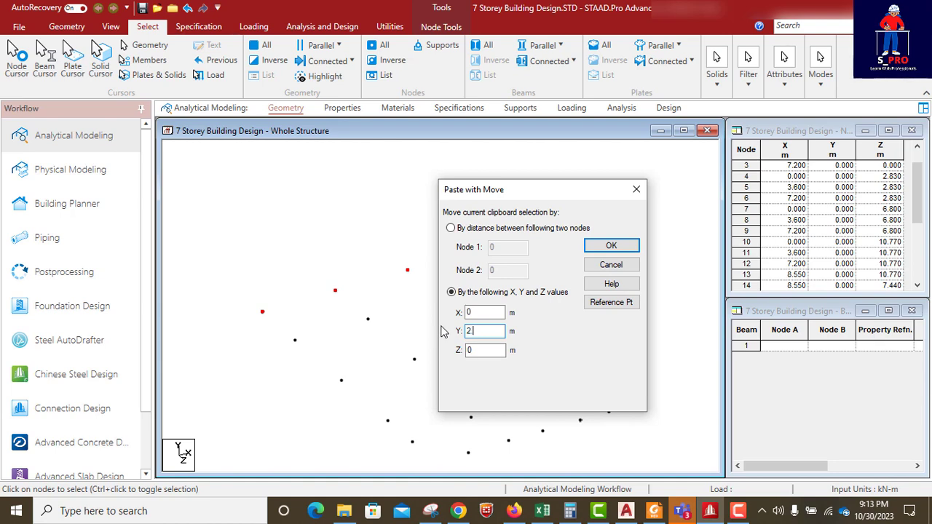
pyautogui.click(610, 244)
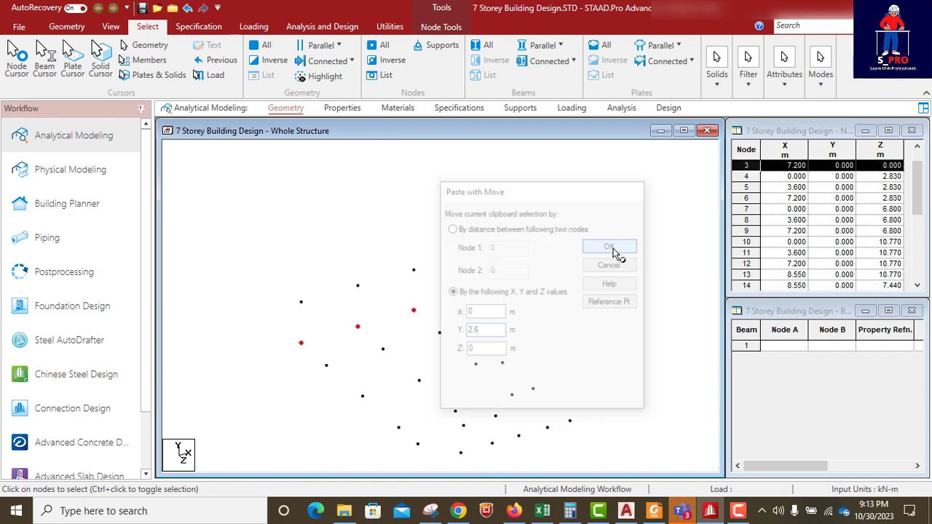
# Add vertical beams as columns from nodes 1, 2 and 3 to the copied nodes directly above them.
pyautogui.click(67, 27)
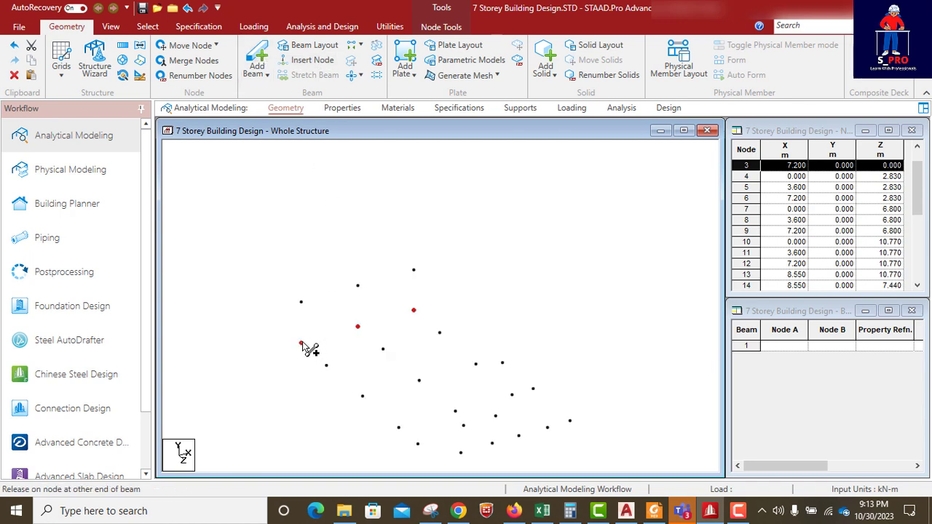
pyautogui.moveTo(297, 298); pyautogui.dragTo(302, 304)
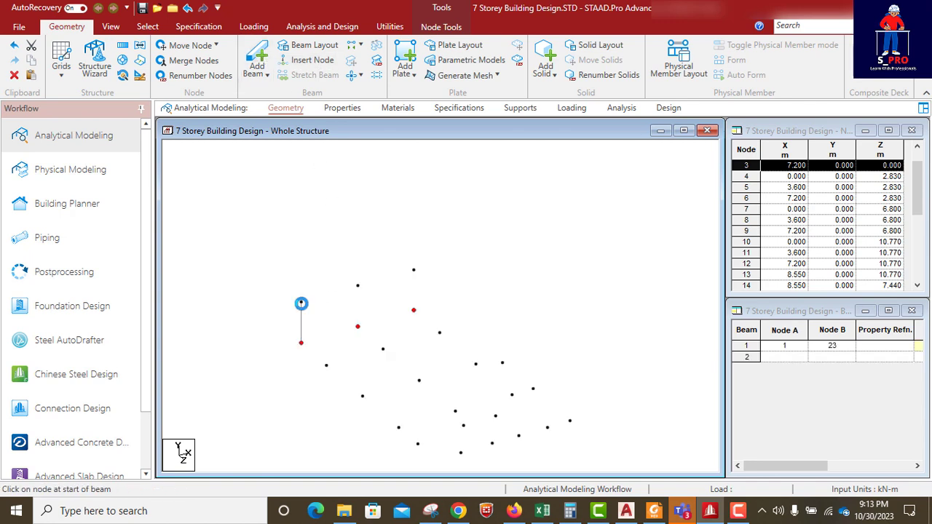
pyautogui.moveTo(357, 288); pyautogui.dragTo(357, 286)
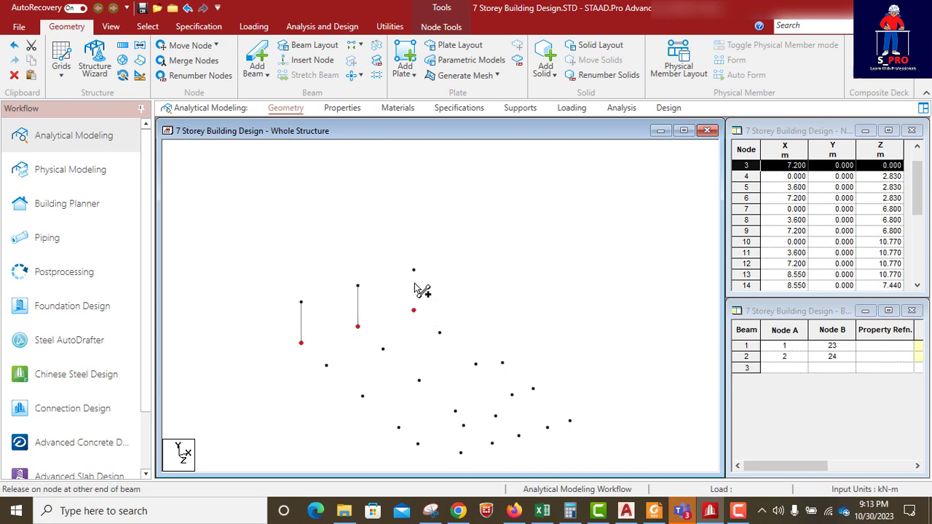
pyautogui.moveTo(414, 271); pyautogui.dragTo(413, 270)
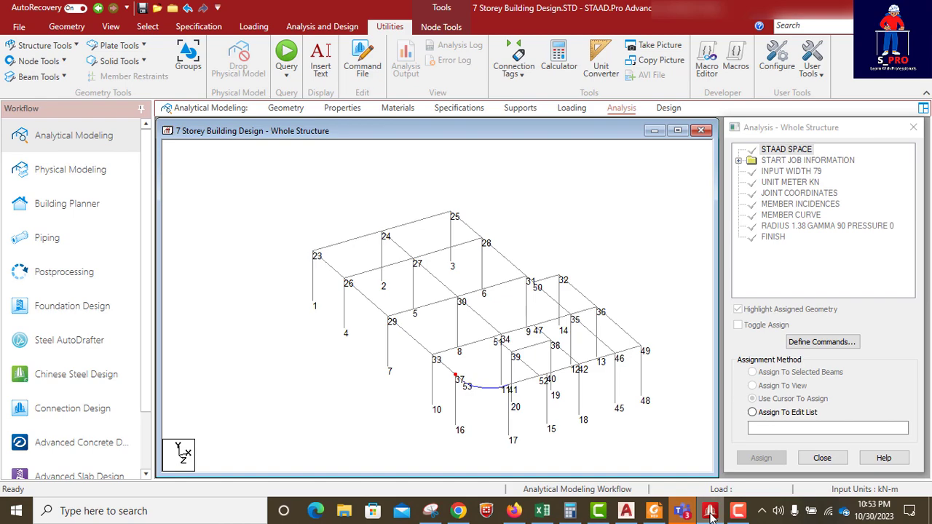
# Switch to AutoCAD and examine the 1st- and 2nd-floor levels on Section C-C together with the ground-floor plan.
pyautogui.click(710, 513)
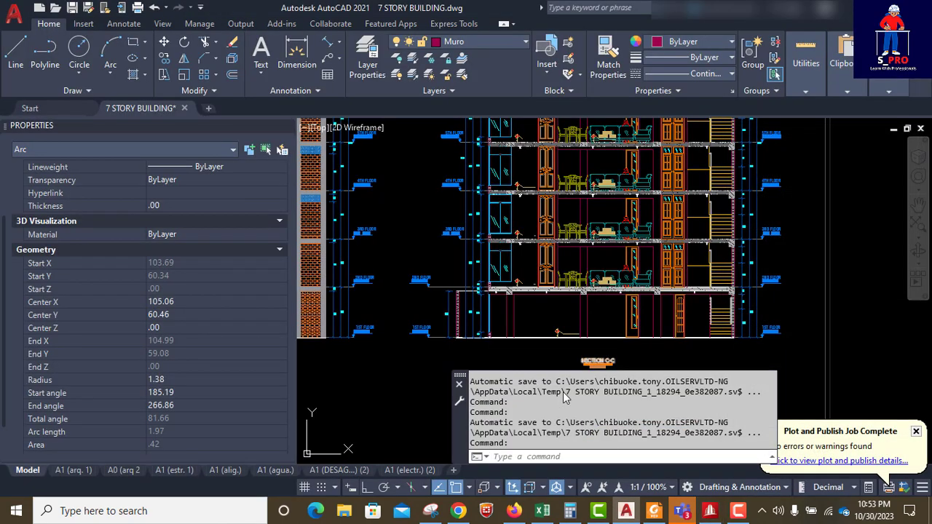
pyautogui.scroll(10, 509, 305)
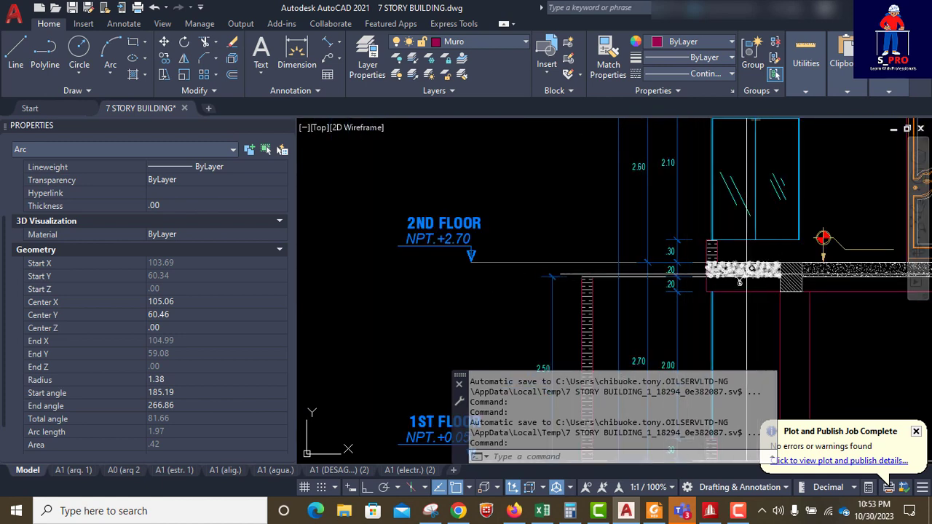
pyautogui.scroll(-3, 727, 279)
pyautogui.scroll(3, 726, 279)
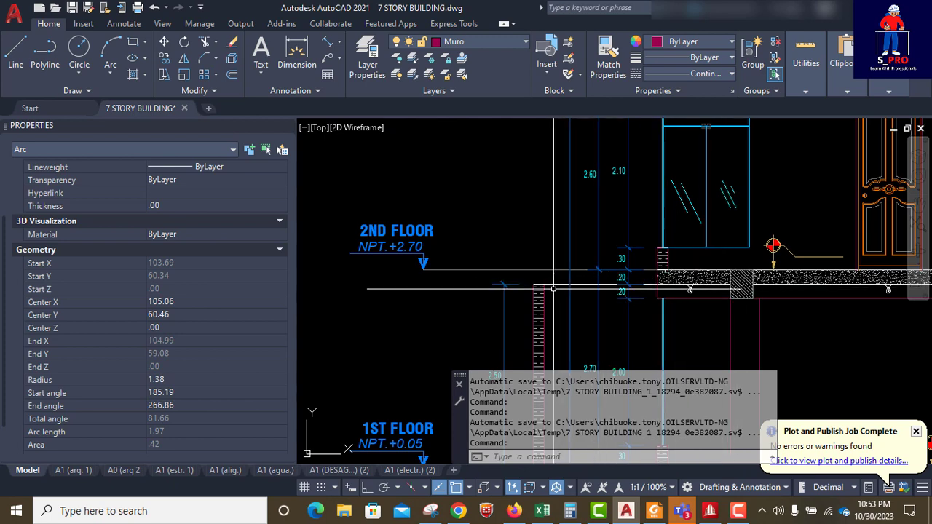
pyautogui.scroll(-5, 544, 280)
pyautogui.scroll(3, 552, 273)
pyautogui.scroll(-5, 552, 273)
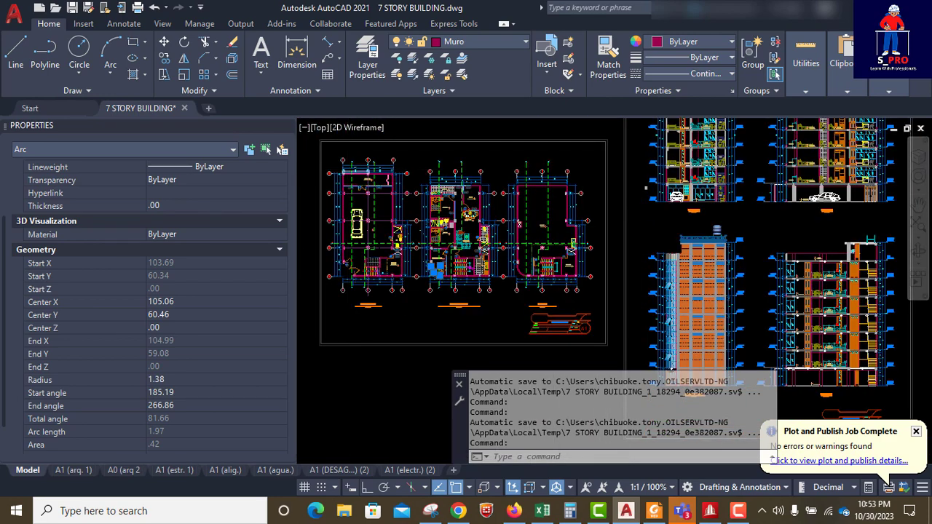
pyautogui.scroll(4, 347, 169)
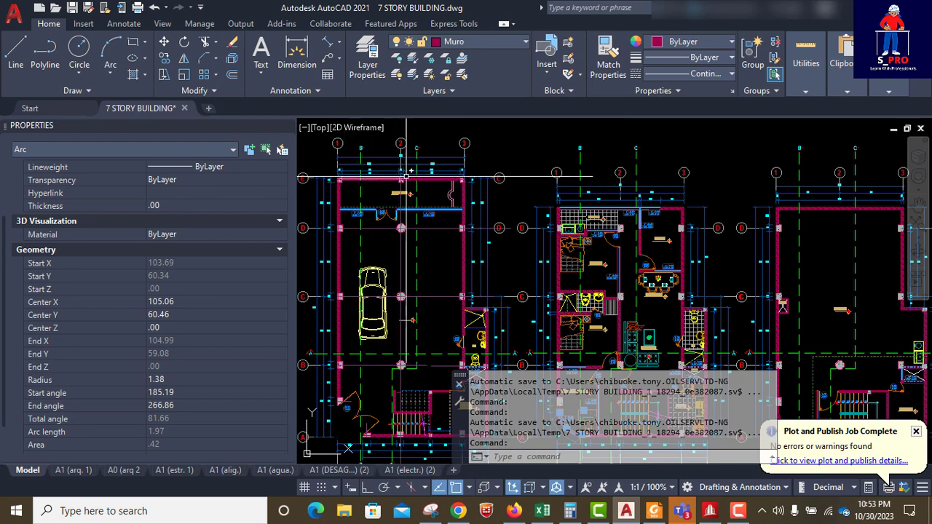
pyautogui.scroll(-4, 397, 175)
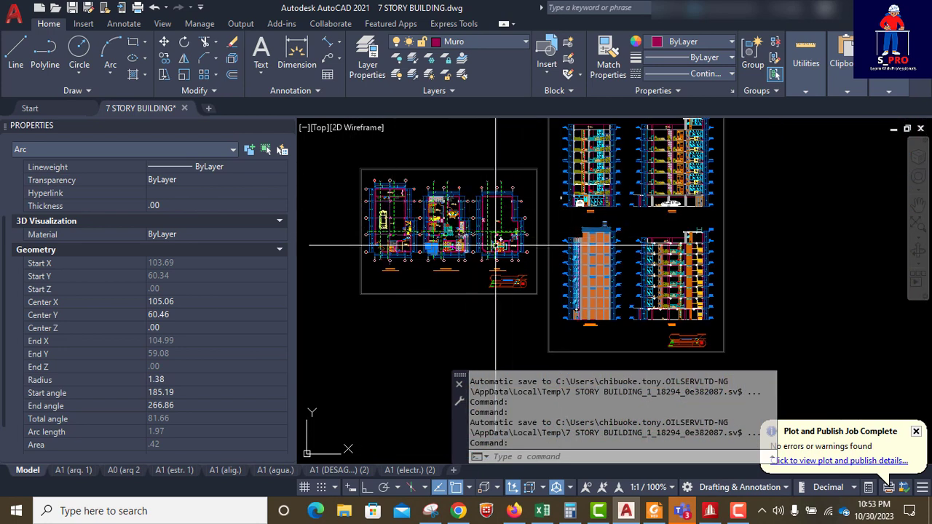
# Examine the 2nd- and 3rd-floor slab edges at the window wall on Section C-C and compare them with the storeys above.
pyautogui.scroll(4, 566, 297)
pyautogui.scroll(-1, 566, 297)
pyautogui.scroll(3, 566, 297)
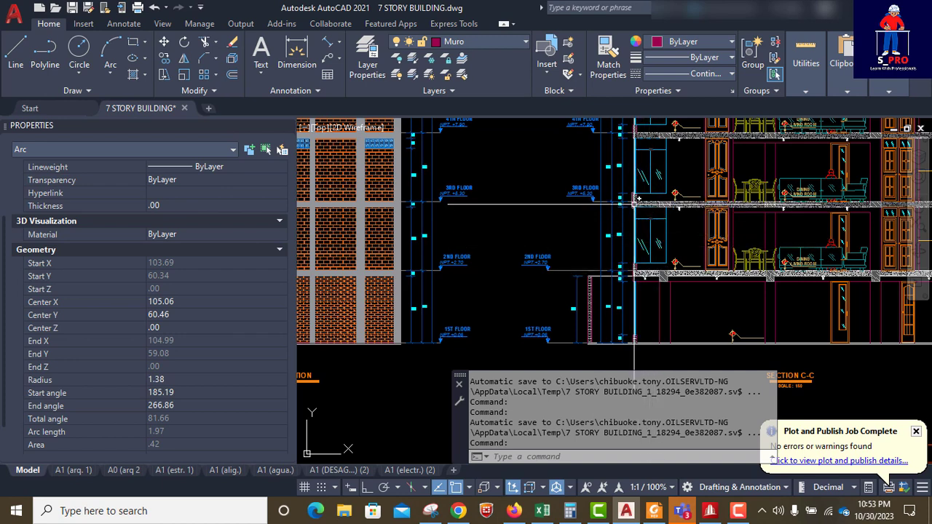
pyautogui.scroll(2, 647, 272)
pyautogui.scroll(-4, 541, 289)
pyautogui.scroll(4, 553, 286)
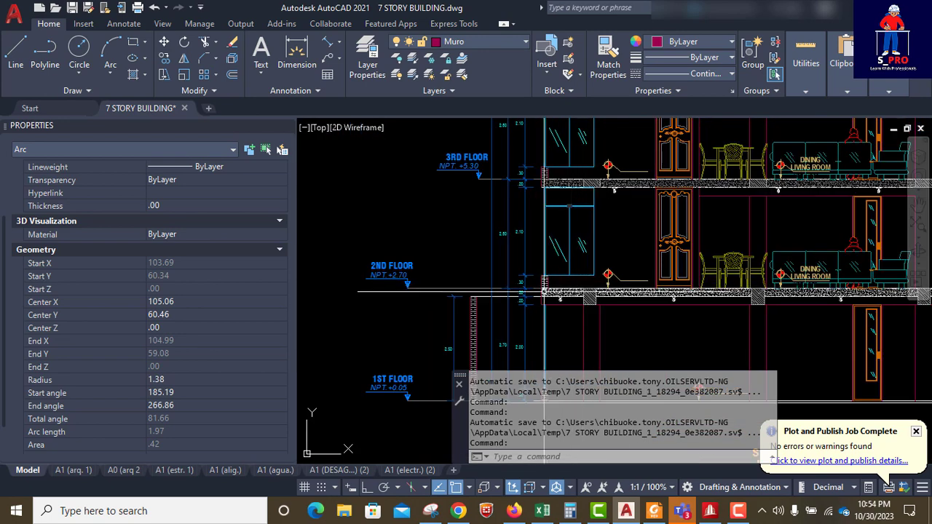
pyautogui.moveTo(560, 294)
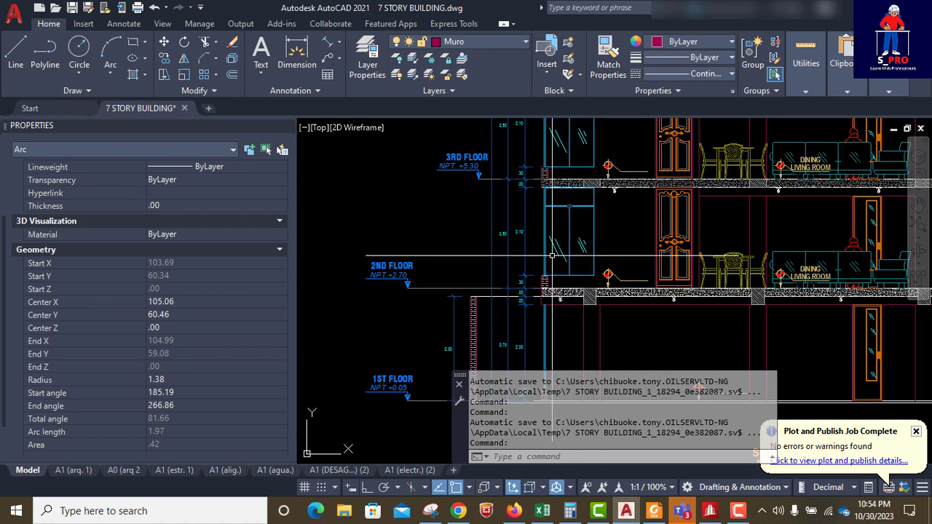
pyautogui.scroll(-5, 594, 289)
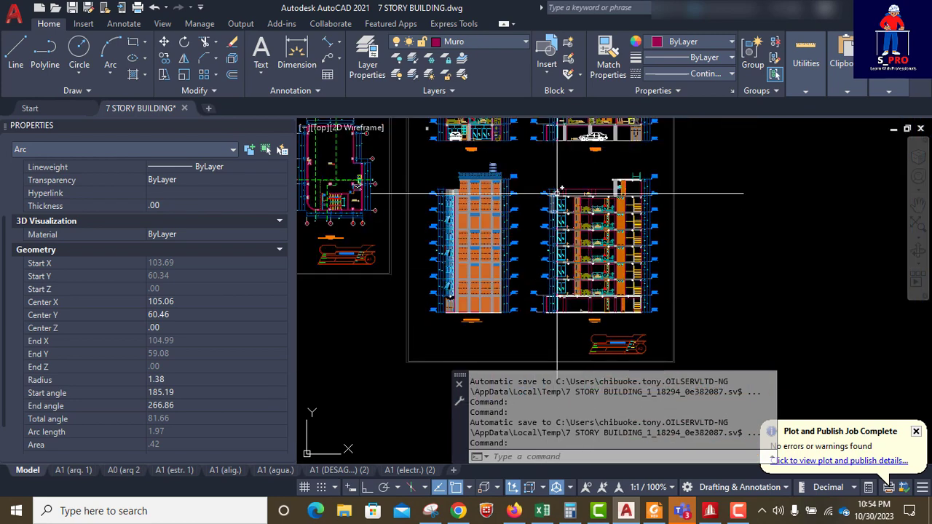
pyautogui.scroll(3, 594, 289)
pyautogui.scroll(-3, 503, 320)
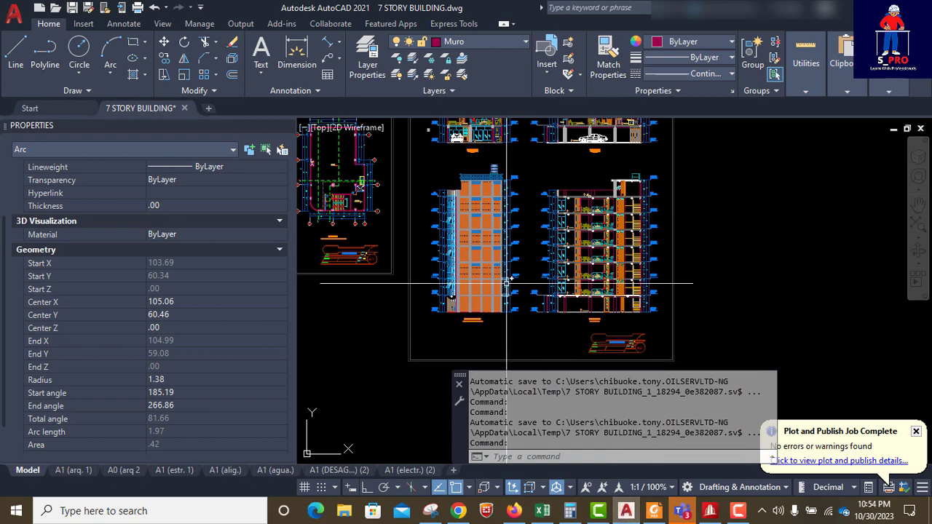
# On the ground-floor plan, measure vertically from the column centre at grid D-1 to the courtyard wall's centreline with a linear dimension, without placing it.
pyautogui.scroll(-2, 674, 326)
pyautogui.scroll(2, 326, 204)
pyautogui.scroll(8, 327, 204)
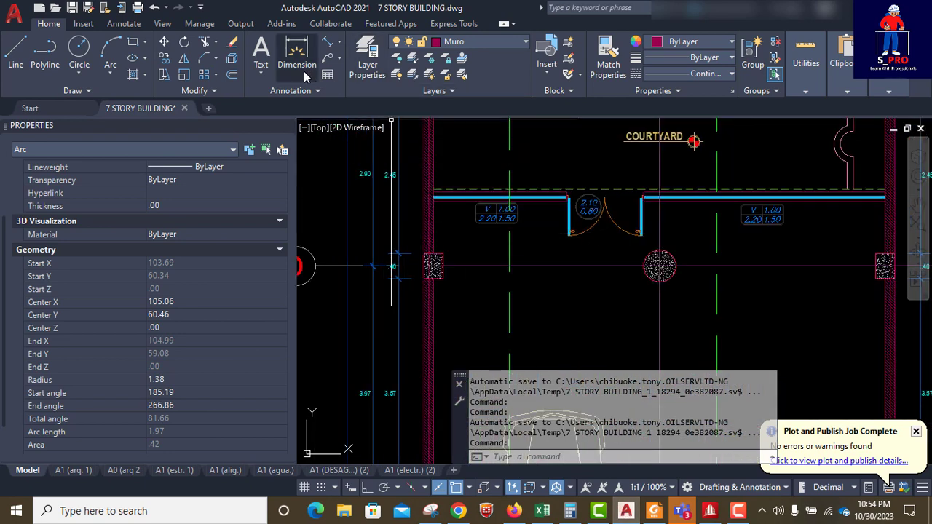
pyautogui.click(339, 45)
pyautogui.click(355, 56)
pyautogui.scroll(4, 431, 267)
pyautogui.scroll(2, 431, 264)
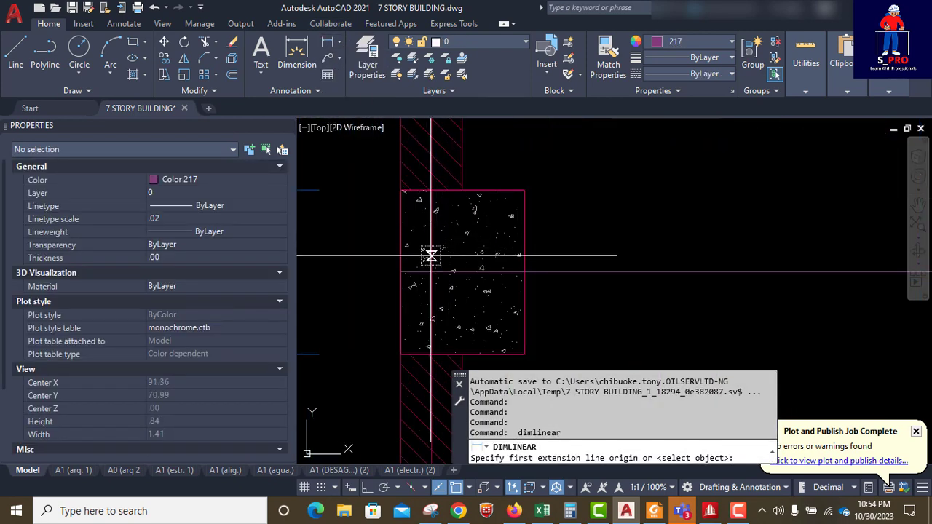
pyautogui.click(430, 271)
pyautogui.scroll(-3, 453, 335)
pyautogui.scroll(-3, 446, 276)
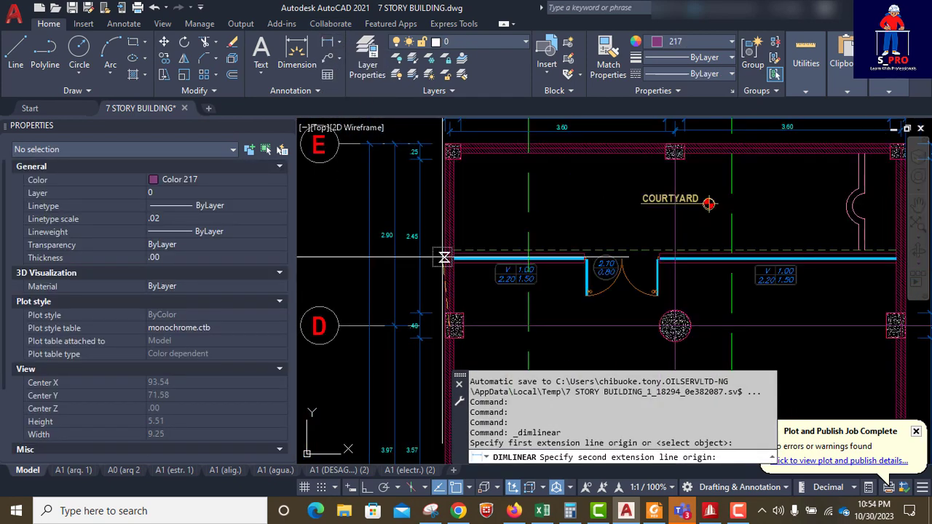
pyautogui.scroll(6, 443, 256)
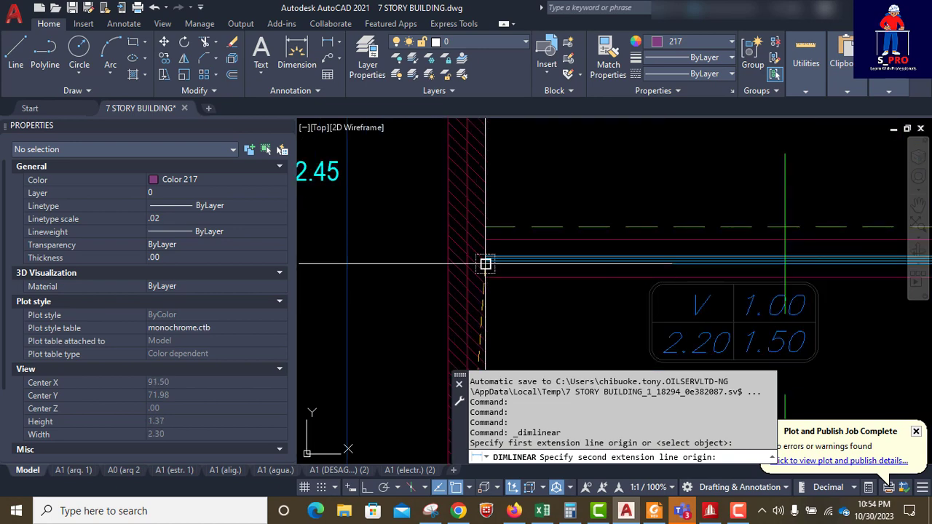
pyautogui.scroll(2, 484, 262)
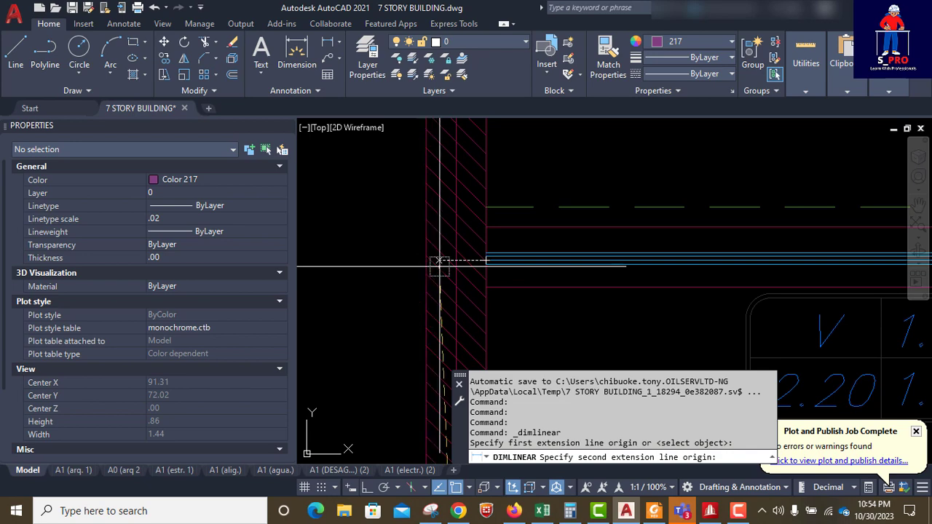
pyautogui.click(486, 261)
pyautogui.scroll(-3, 469, 261)
pyautogui.scroll(1, 467, 260)
pyautogui.scroll(1, 467, 260)
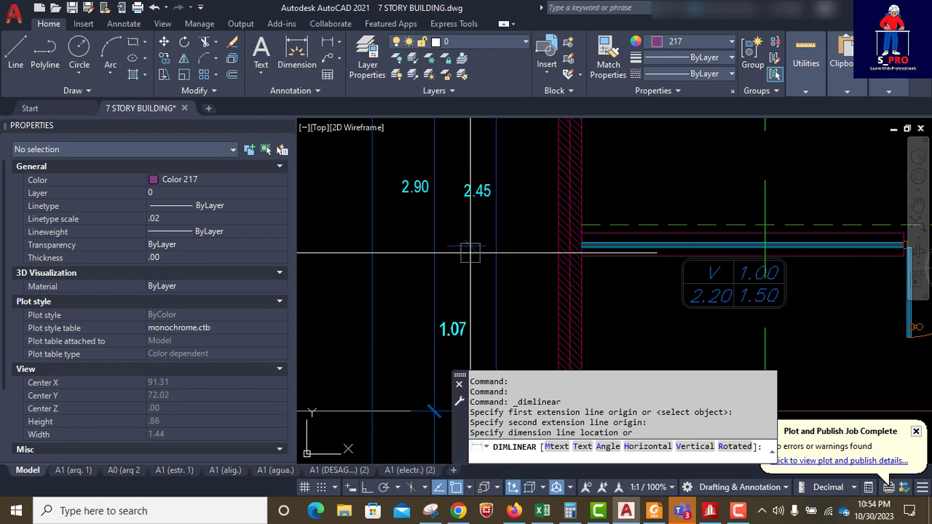
pyautogui.press('Escape')
# Switch to STAAD.Pro and measure the node-to-node distance between nodes 23 and 26.
pyautogui.scroll(-10, 462, 262)
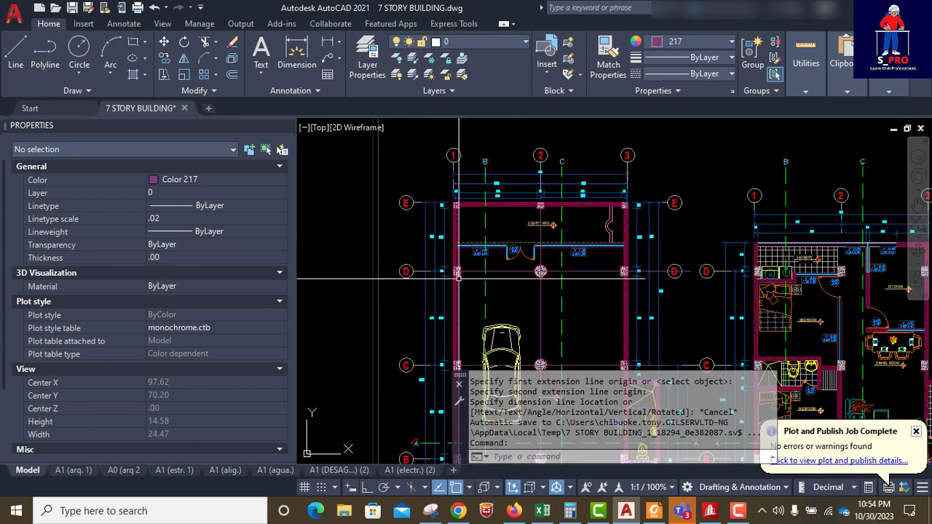
pyautogui.scroll(-2, 470, 256)
pyautogui.click(711, 512)
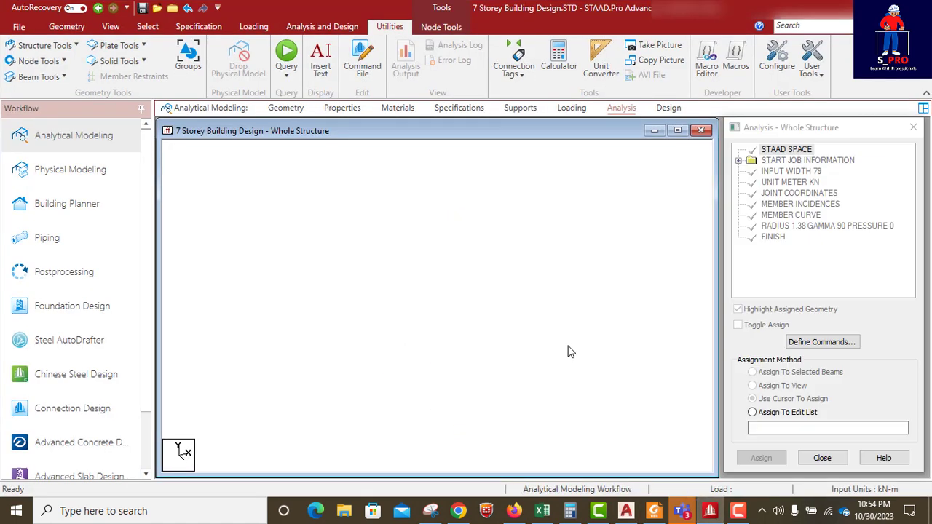
pyautogui.scroll(3, 347, 282)
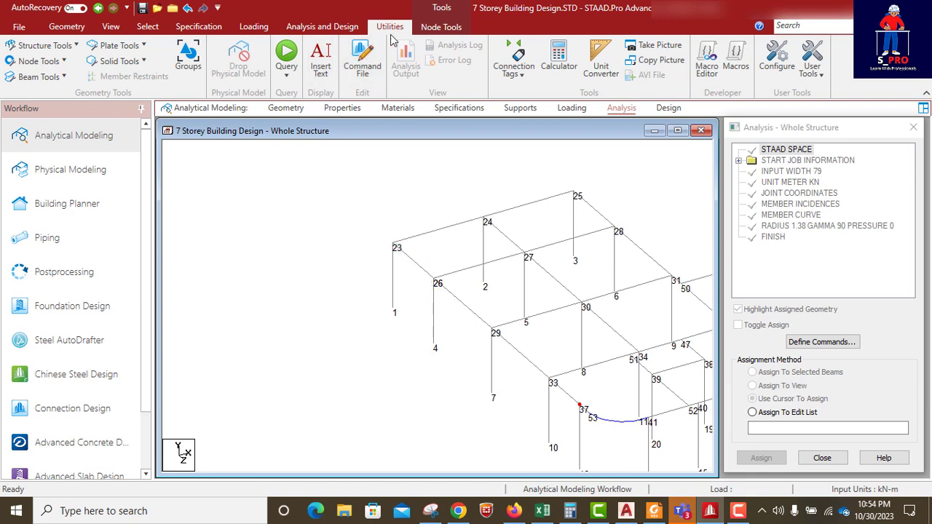
pyautogui.click(66, 62)
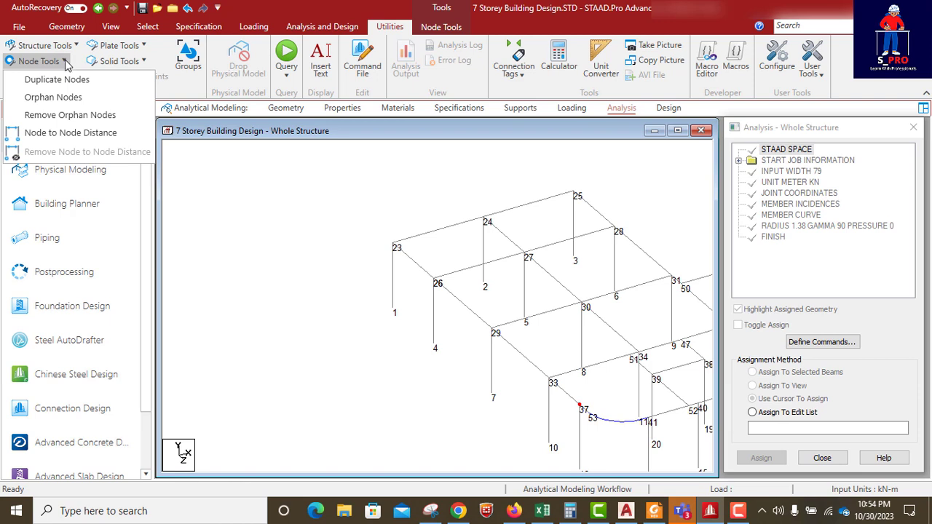
pyautogui.click(70, 132)
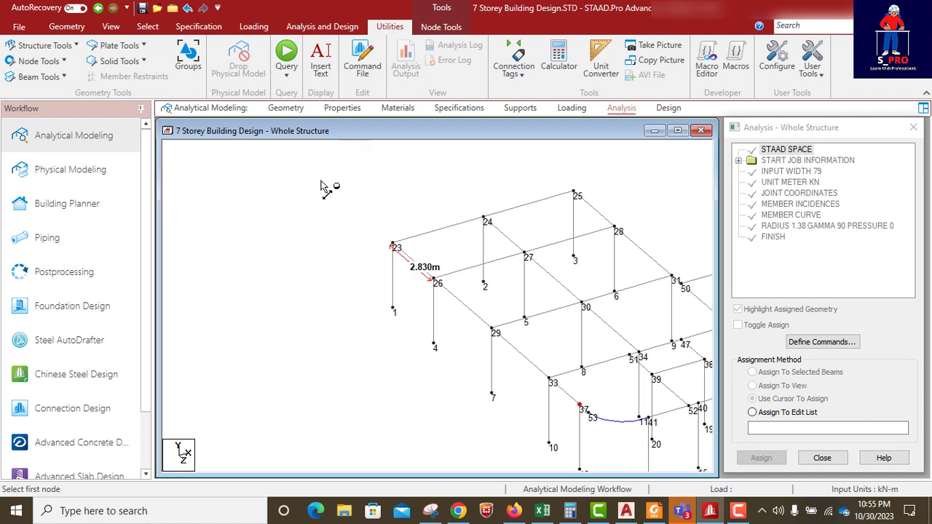
# Switch to the Calculator and subtract 1.07 from 2.83 to get the insertion distance along the beam.
pyautogui.click(569, 511)
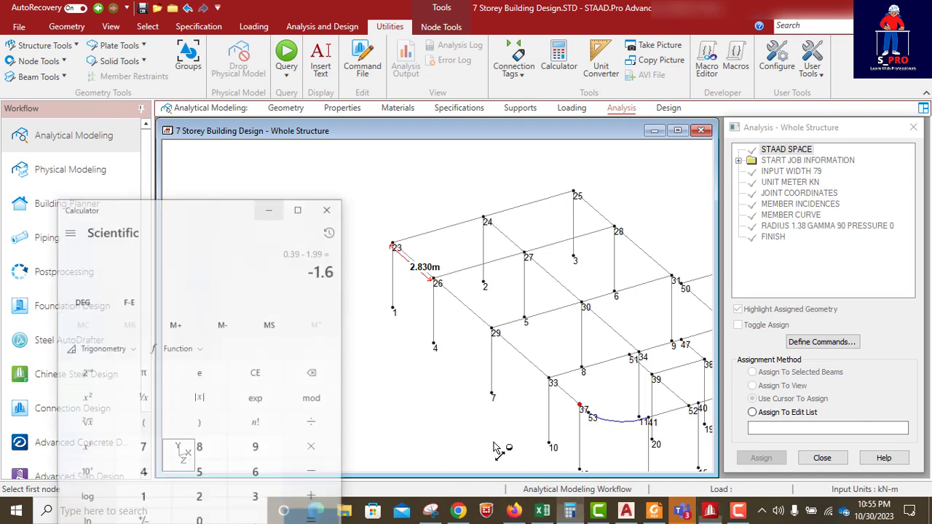
pyautogui.moveTo(132, 185); pyautogui.dragTo(134, 199)
pyautogui.click(182, 511)
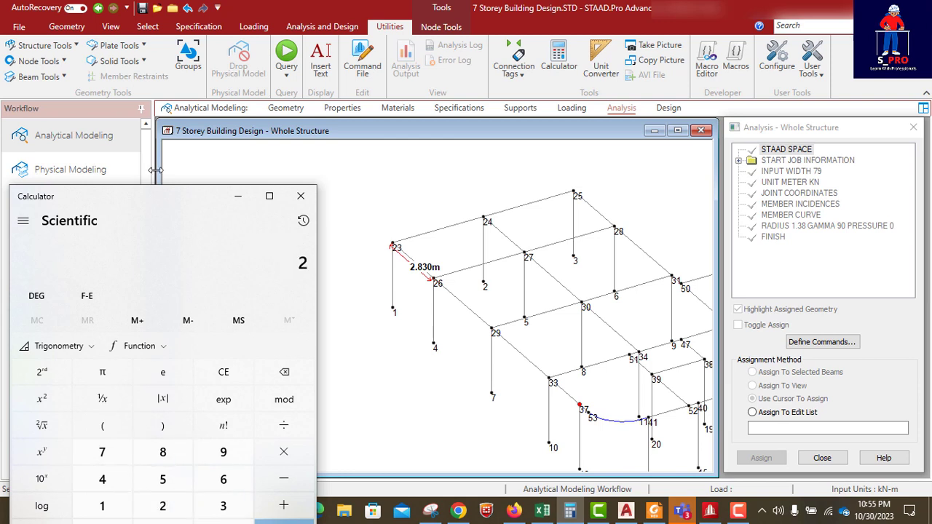
pyautogui.moveTo(125, 197); pyautogui.dragTo(105, 140)
pyautogui.click(211, 482)
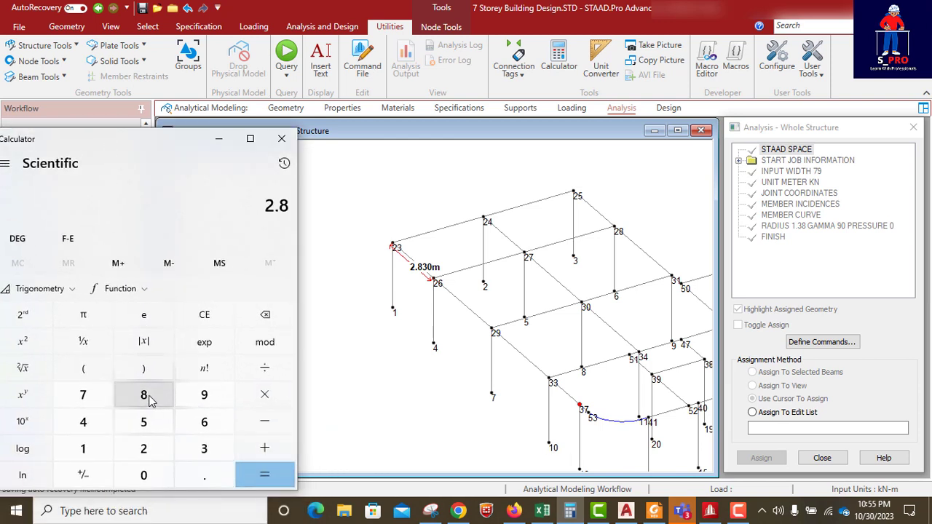
pyautogui.click(204, 449)
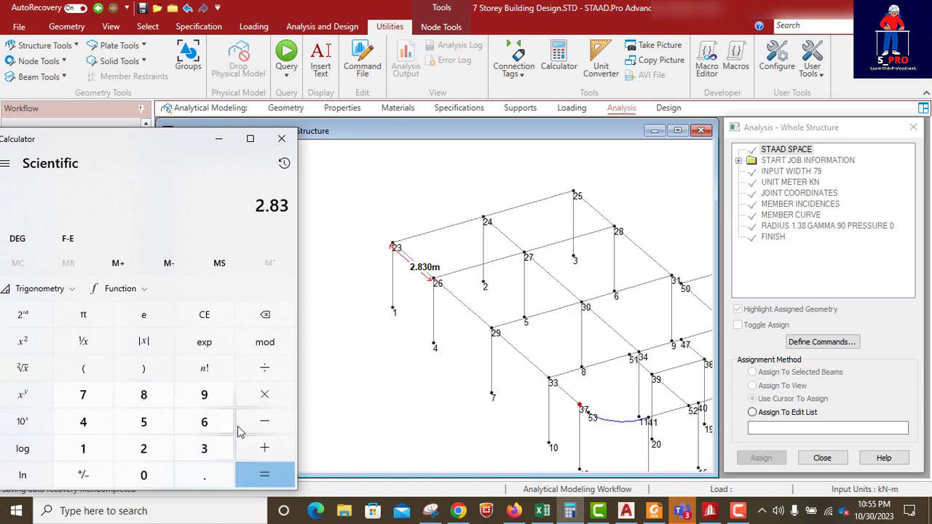
pyautogui.click(264, 422)
pyautogui.click(83, 448)
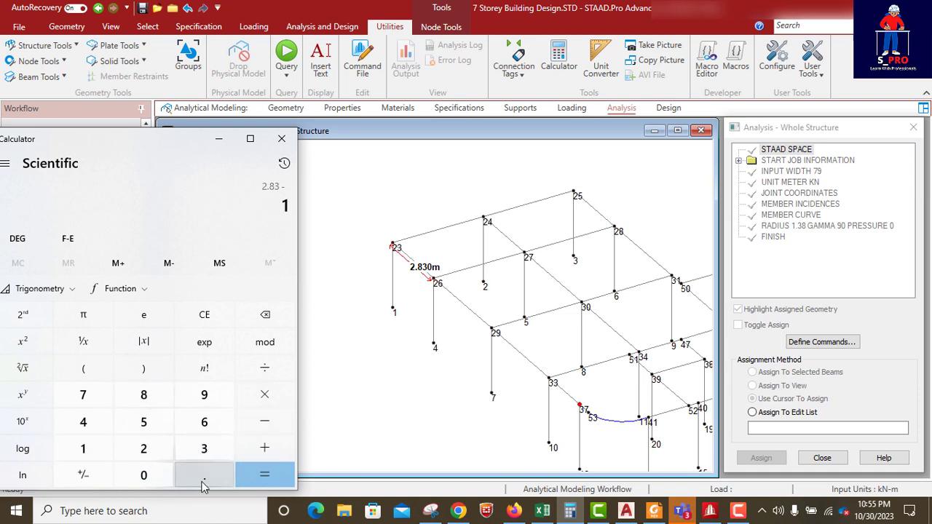
pyautogui.click(202, 478)
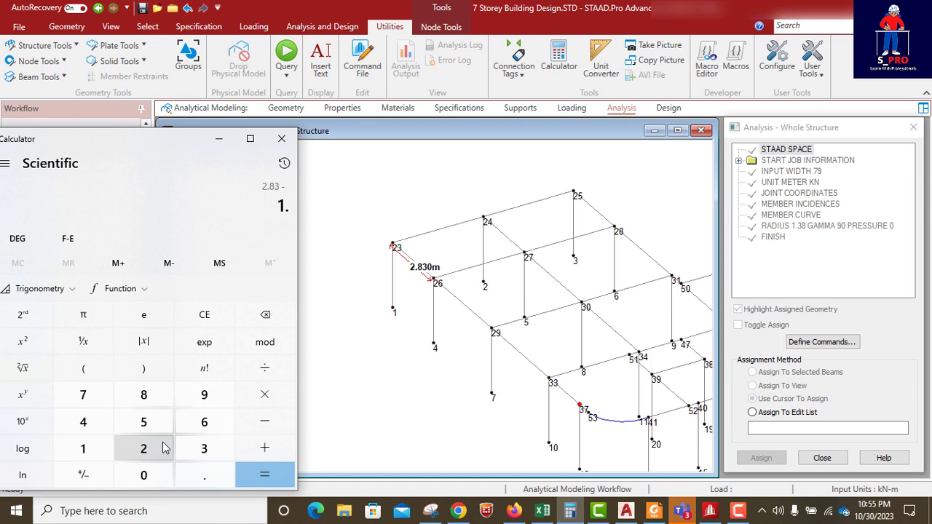
pyautogui.click(143, 476)
pyautogui.click(99, 394)
pyautogui.click(266, 480)
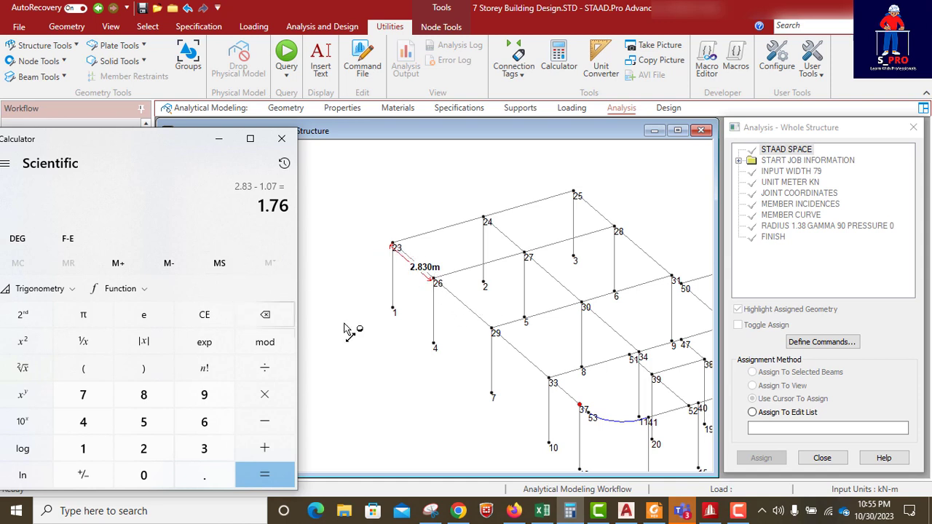
# In STAAD.Pro, insert a node into the beam between nodes 23 and 26 at a distance of 1.76 m from node 23.
pyautogui.click(76, 32)
pyautogui.click(77, 34)
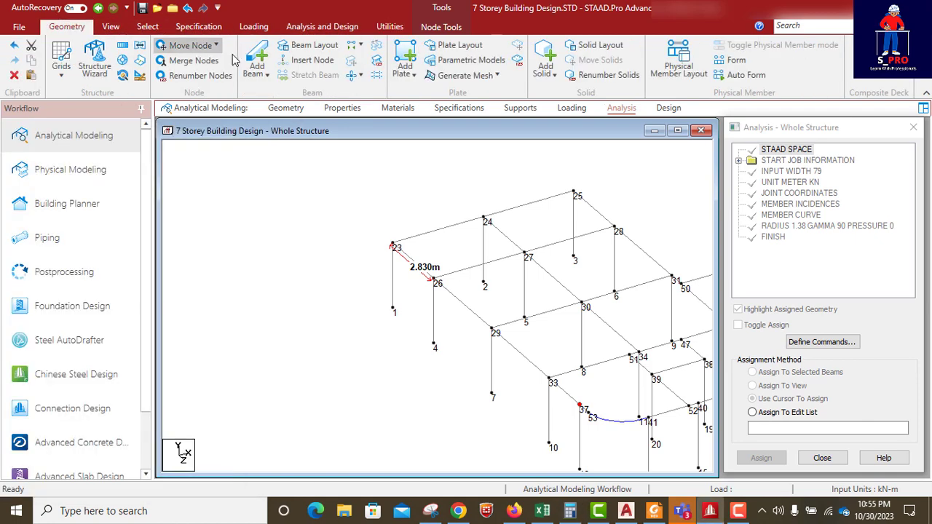
pyautogui.click(303, 64)
pyautogui.click(420, 269)
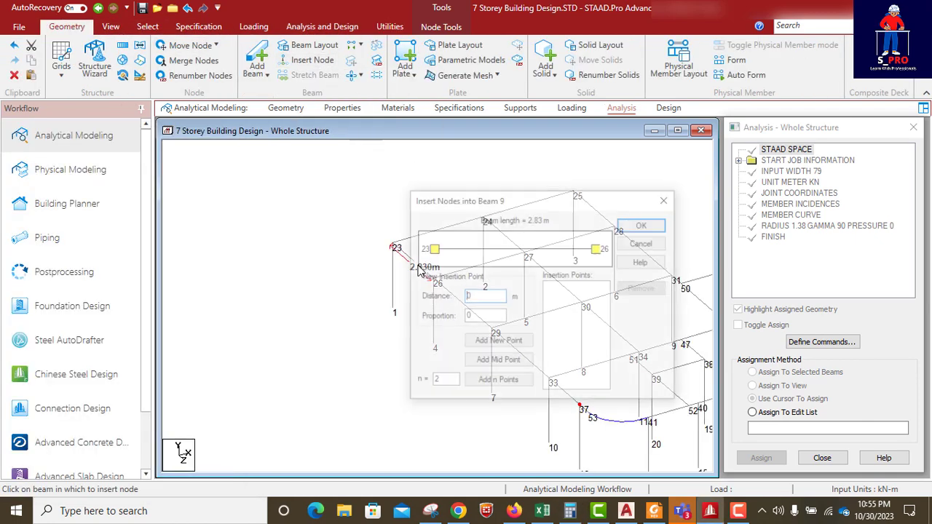
pyautogui.moveTo(502, 204); pyautogui.dragTo(571, 201)
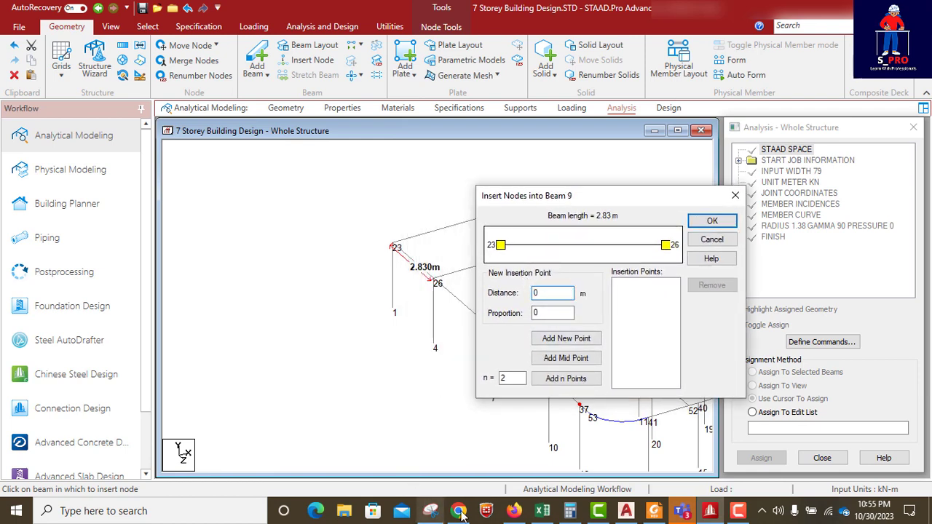
pyautogui.click(569, 511)
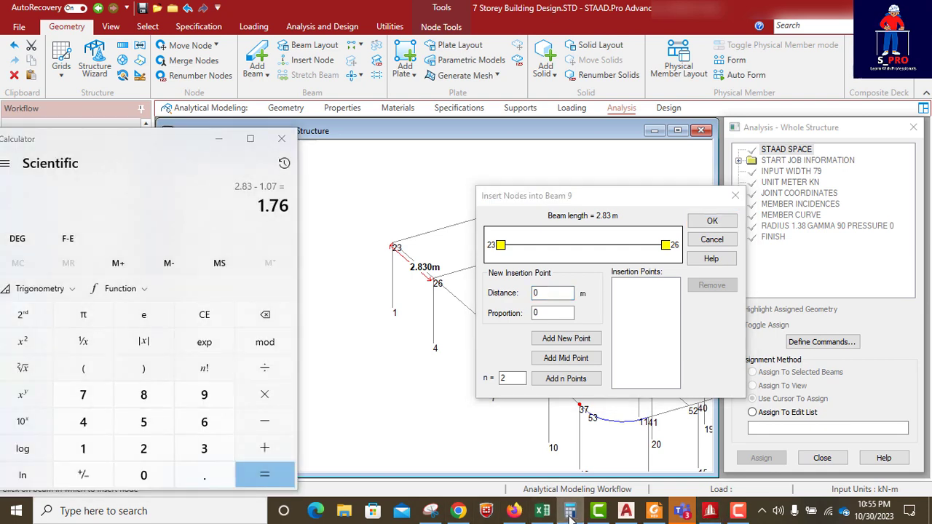
pyautogui.click(569, 512)
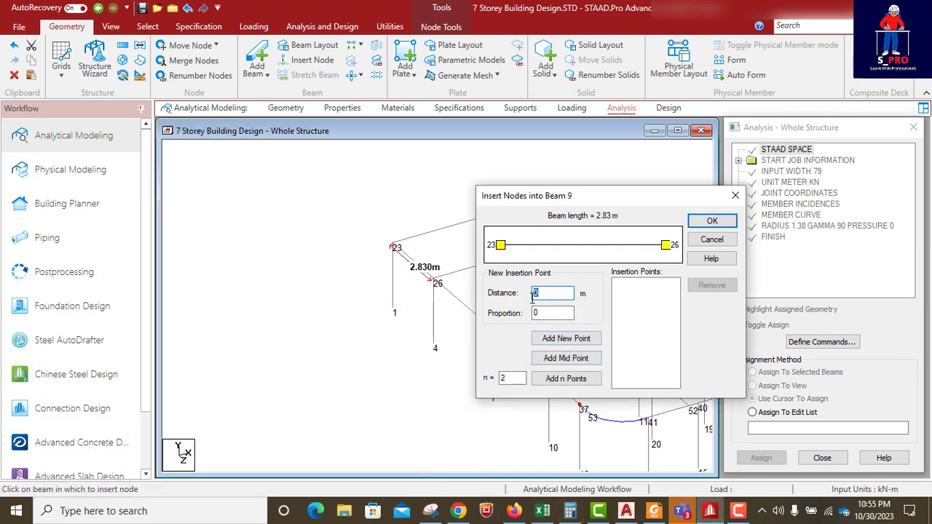
pyautogui.write('1.76')
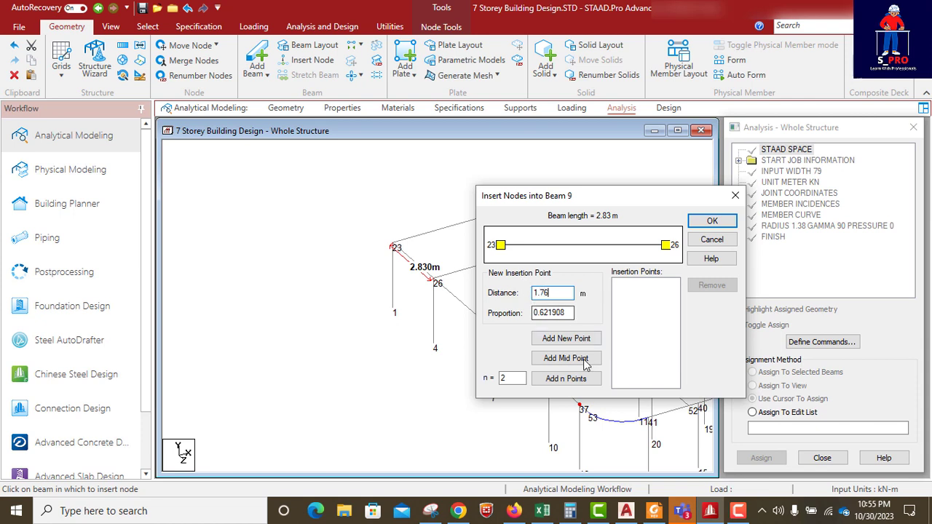
pyautogui.click(566, 338)
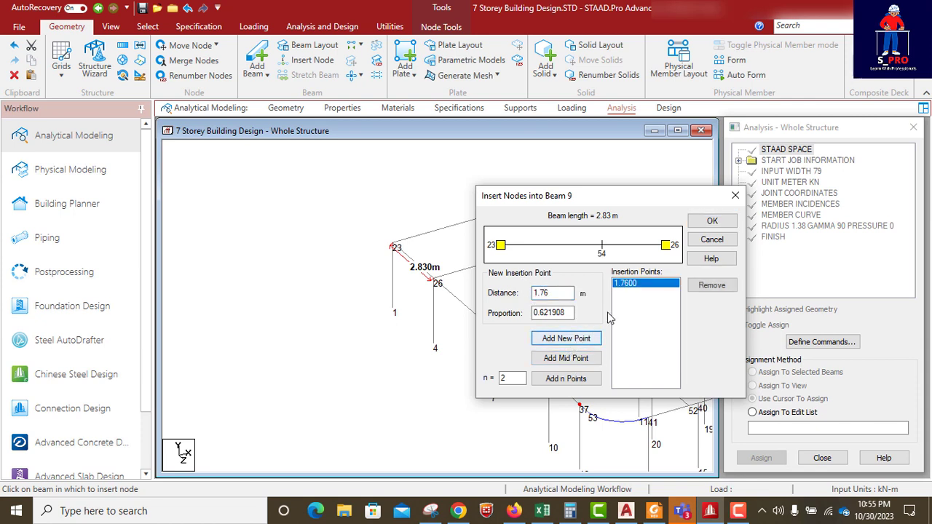
pyautogui.click(710, 221)
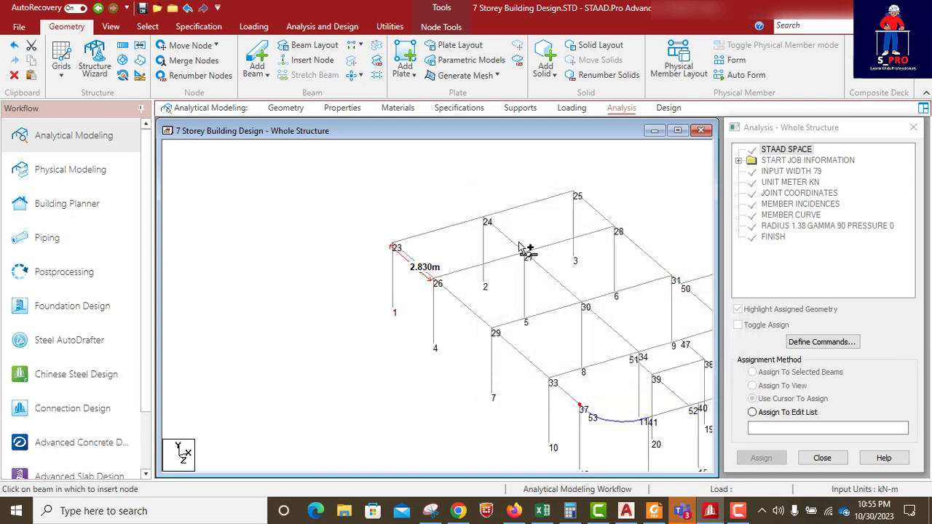
# Insert a node into the beam between nodes 24 and 27 at a distance of 1.76 m from node 24.
pyautogui.click(510, 240)
pyautogui.moveTo(523, 196); pyautogui.dragTo(554, 298)
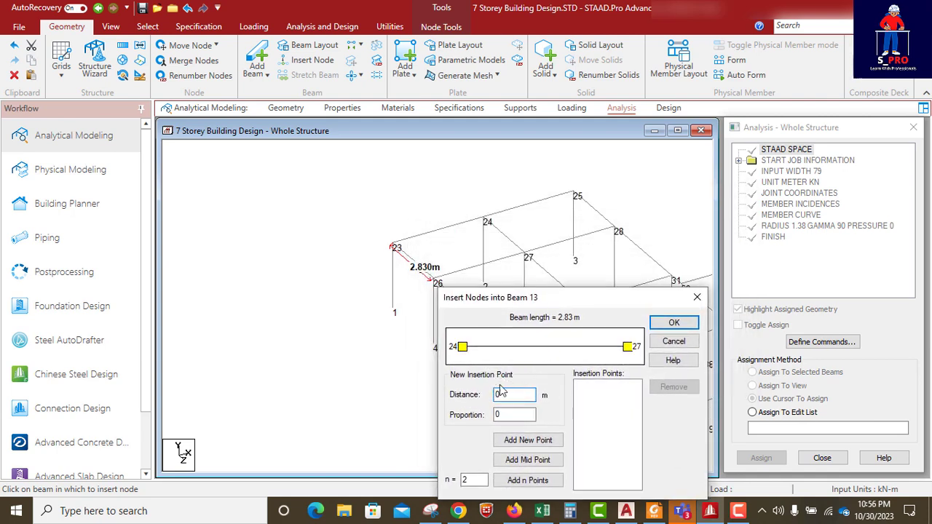
pyautogui.write('1.76')
pyautogui.click(528, 440)
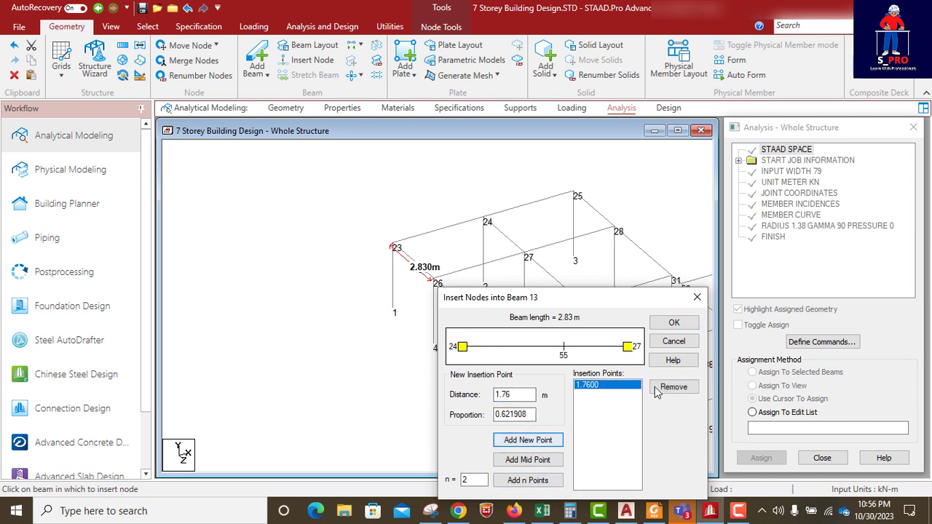
pyautogui.click(674, 322)
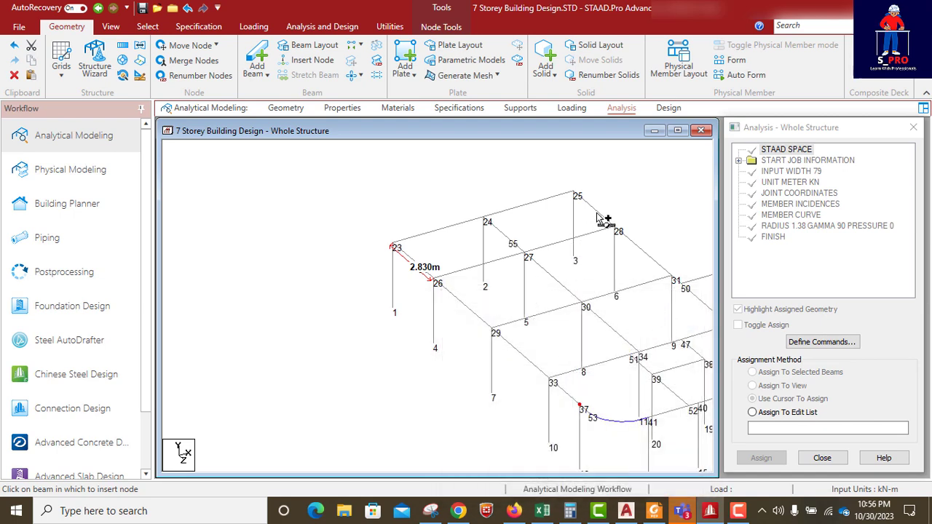
# Insert a node into the beam between nodes 25 and 28 at a distance of 1.76 m from node 25.
pyautogui.click(598, 215)
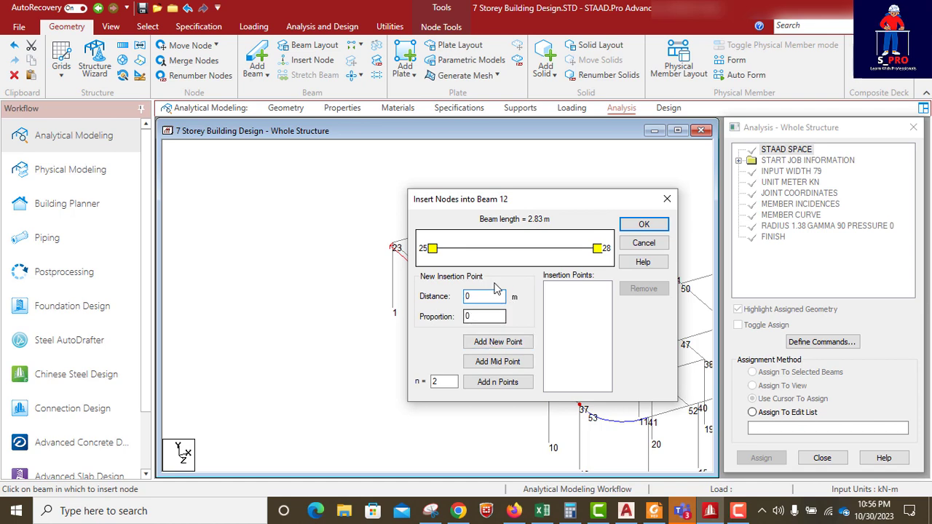
pyautogui.moveTo(542, 207); pyautogui.dragTo(536, 261)
pyautogui.write('1.76')
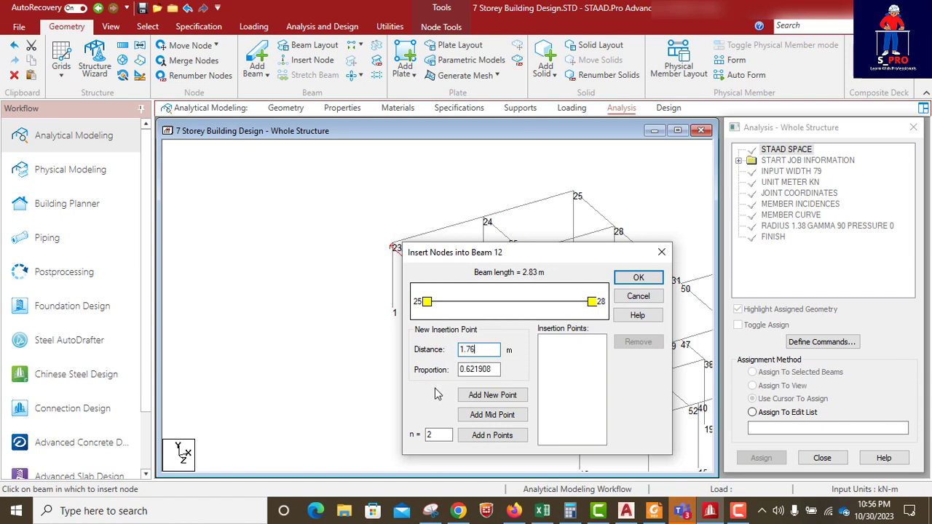
pyautogui.click(495, 396)
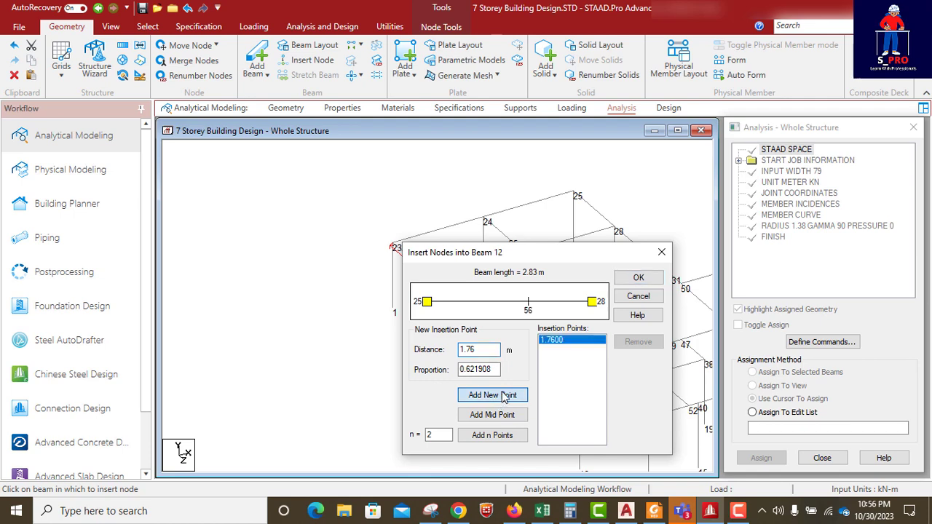
pyautogui.click(639, 278)
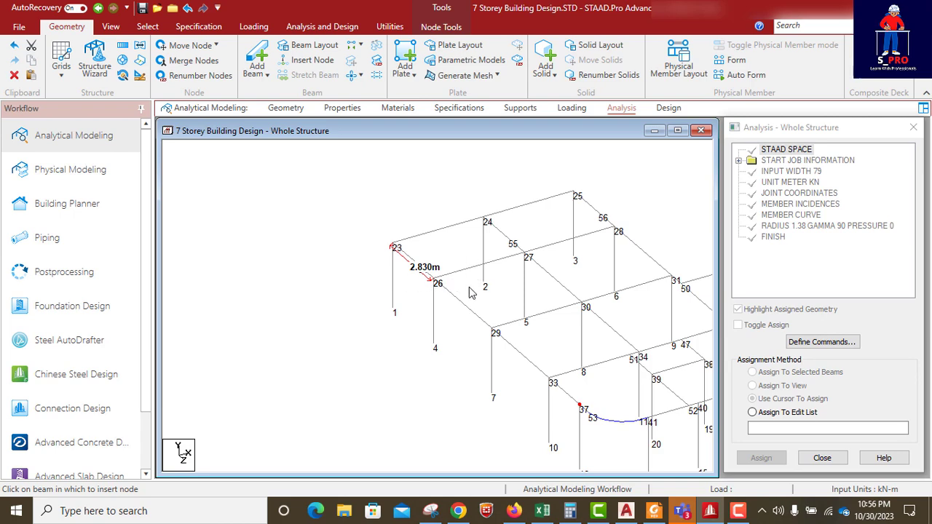
# Check the split beam between nodes 23 and 26, and remove the node-to-node distance displayed along it.
pyautogui.scroll(-2, 441, 274)
pyautogui.moveTo(488, 286); pyautogui.dragTo(407, 289, button='middle')
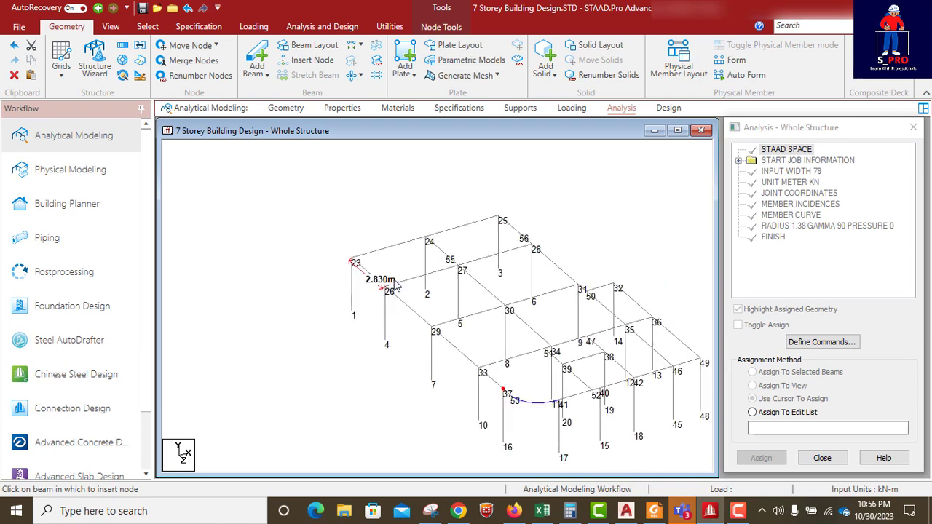
pyautogui.moveTo(513, 298); pyautogui.dragTo(510, 279, button='middle')
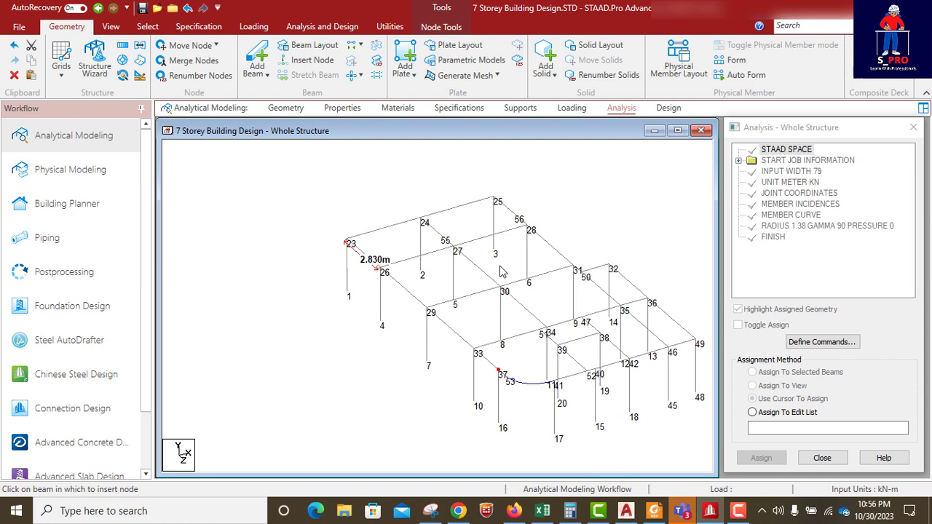
pyautogui.click(373, 267)
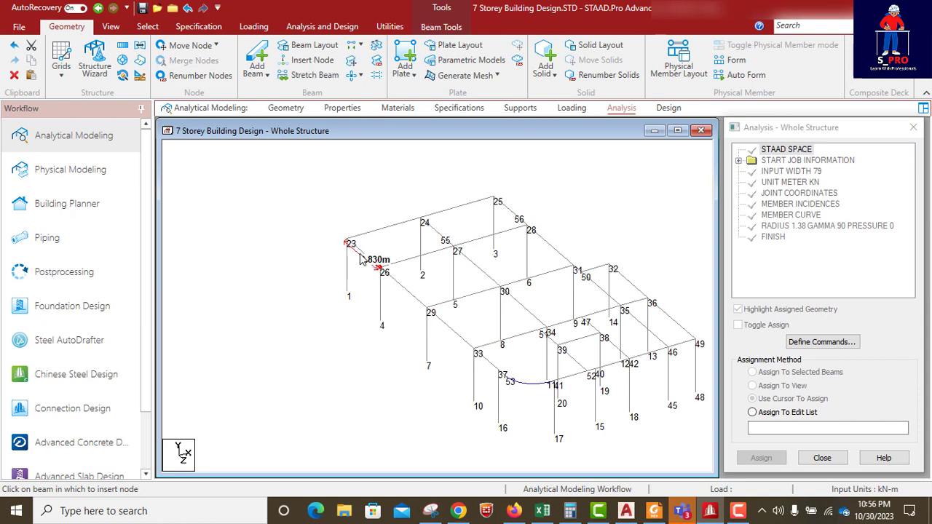
pyautogui.click(361, 256)
pyautogui.click(380, 29)
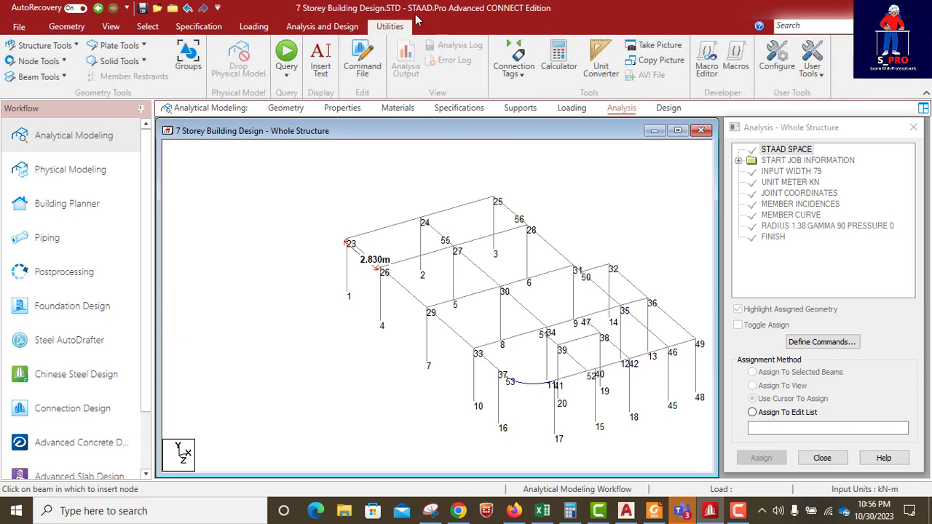
pyautogui.click(66, 63)
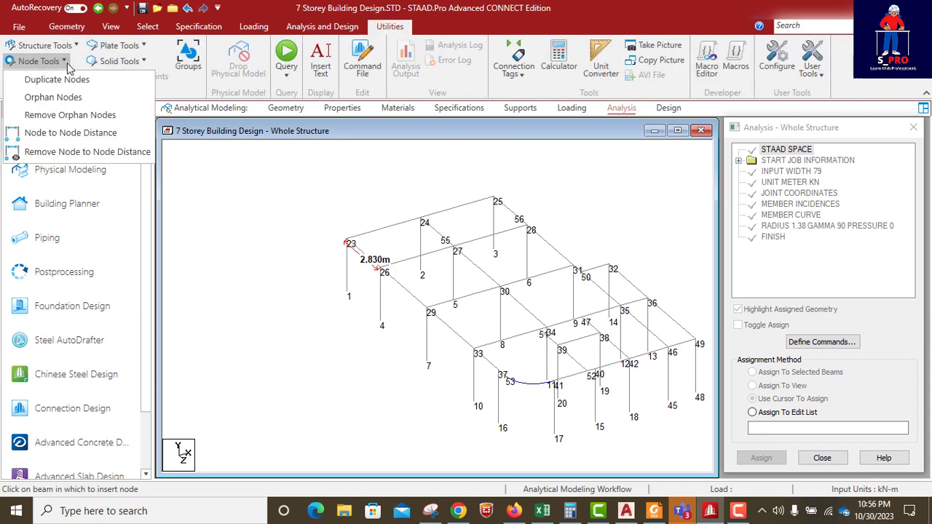
pyautogui.click(80, 152)
# Turn off the node number labels for the whole structure.
pyautogui.rightClick(365, 173)
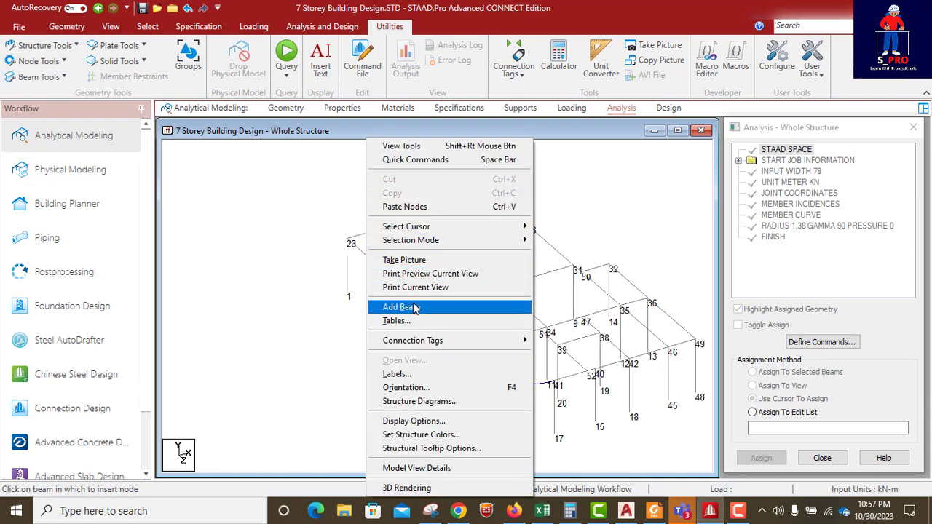
pyautogui.click(418, 373)
pyautogui.click(330, 108)
pyautogui.click(426, 447)
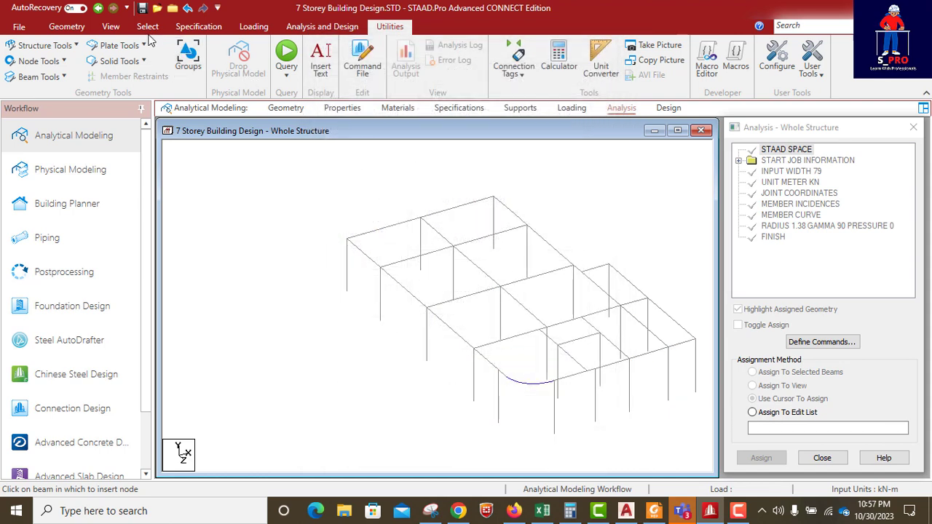
# Select all the floor beams, including the curved one, from the front view without the columns, and return to the isometric view.
pyautogui.click(112, 27)
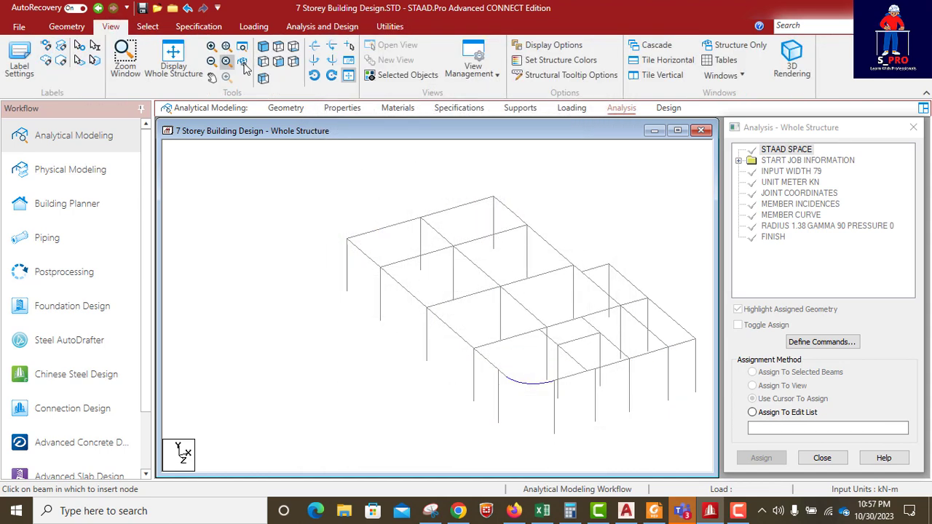
pyautogui.click(281, 64)
pyautogui.scroll(-2, 536, 320)
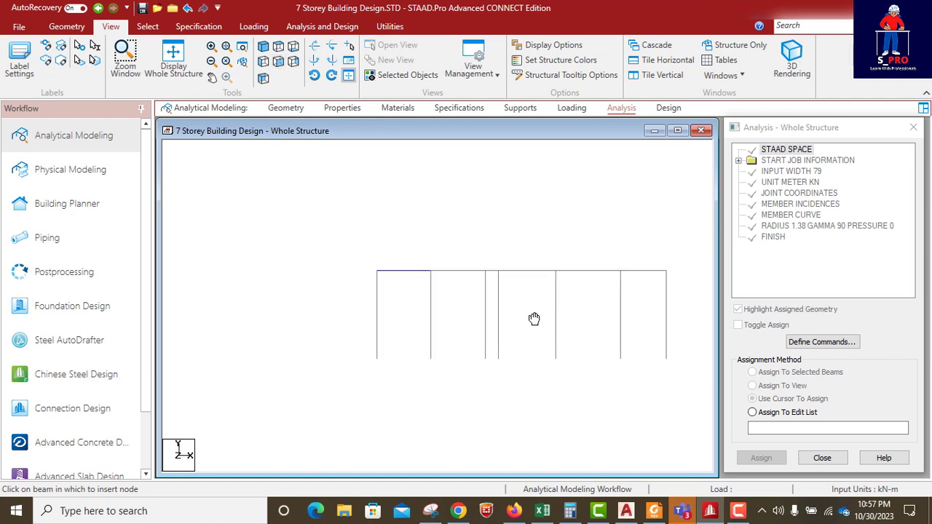
pyautogui.moveTo(651, 268); pyautogui.dragTo(343, 230)
pyautogui.click(263, 46)
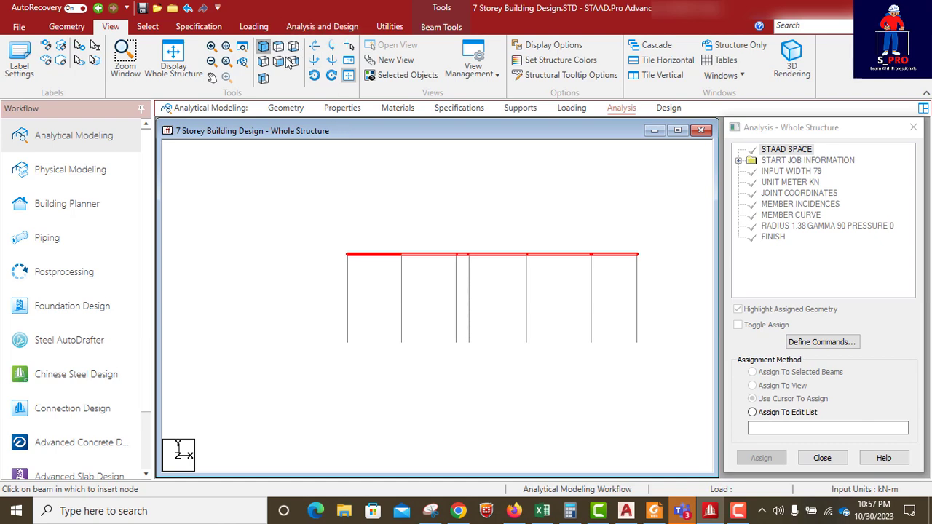
pyautogui.scroll(3, 531, 297)
pyautogui.scroll(-2, 539, 307)
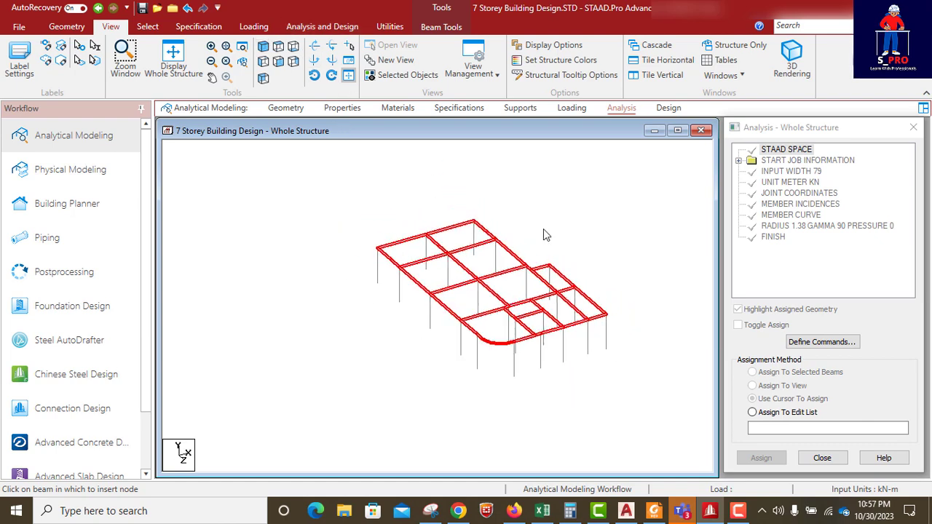
pyautogui.scroll(4, 389, 258)
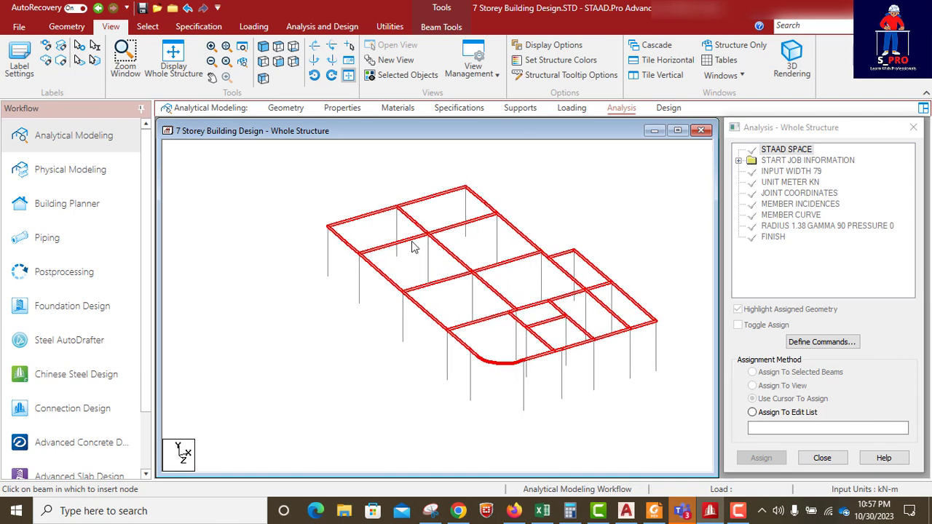
pyautogui.moveTo(412, 245); pyautogui.dragTo(535, 261, button='middle')
pyautogui.moveTo(477, 253); pyautogui.dragTo(452, 259, button='middle')
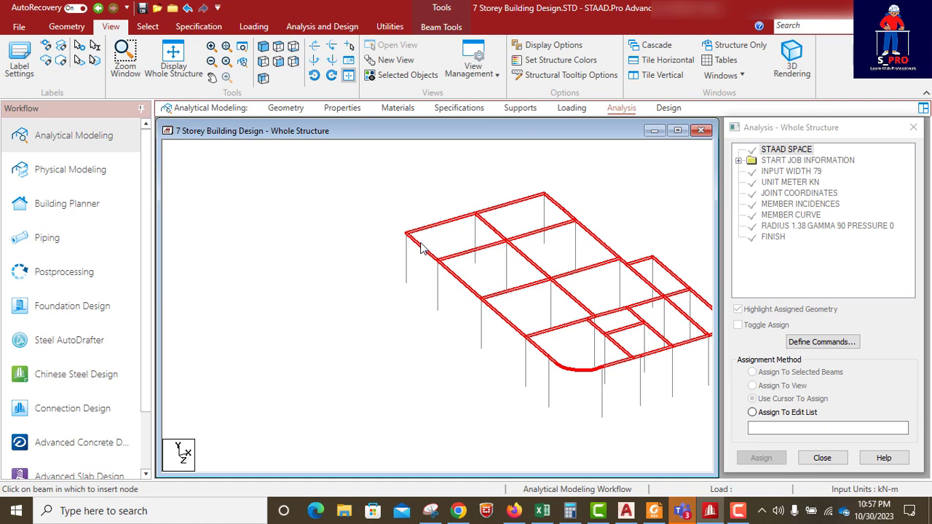
# Remove the beam segments in the rear end bay, beyond the inserted intermediate nodes, from the current floor beam selection.
pyautogui.click(417, 249)
pyautogui.click(470, 215)
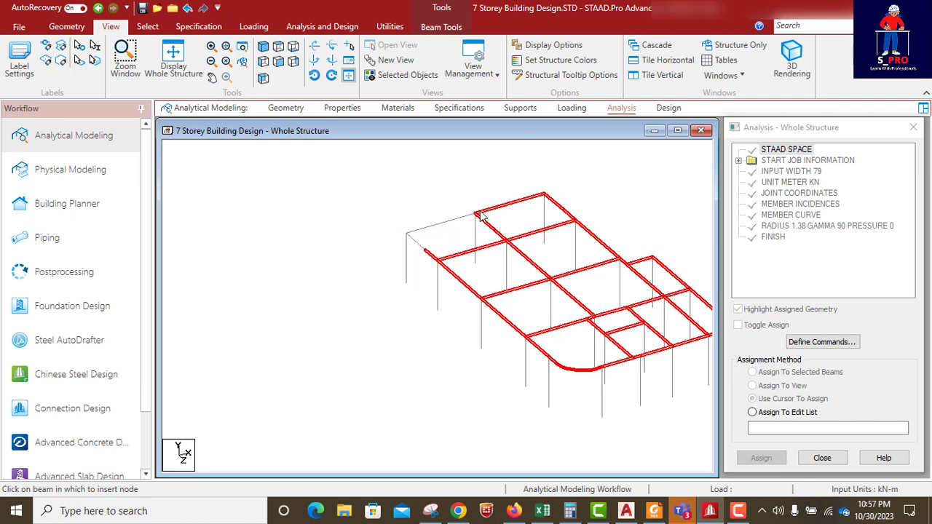
pyautogui.click(492, 208)
pyautogui.click(553, 203)
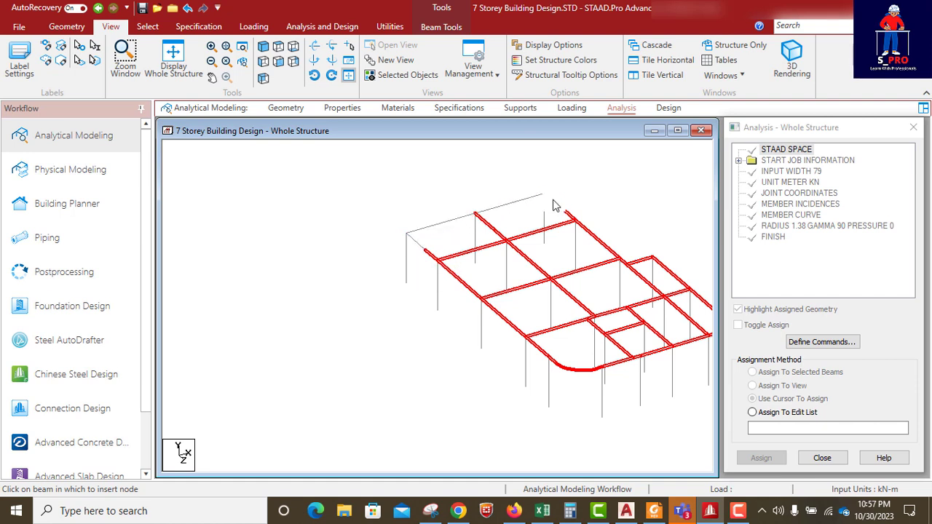
pyautogui.click(483, 226)
pyautogui.scroll(-2, 376, 226)
pyautogui.moveTo(647, 234); pyautogui.dragTo(590, 218, button='middle')
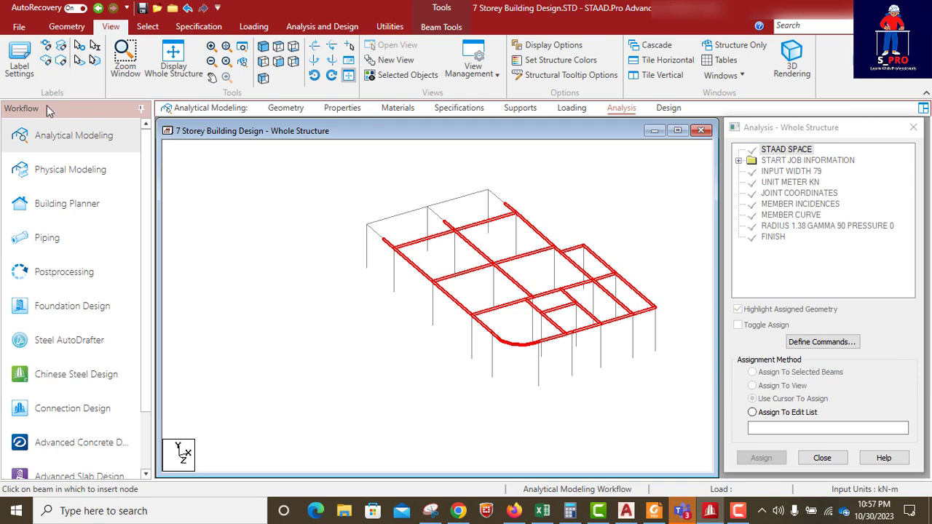
# Repeat the selected floor beams once in the Y direction with a spacing of 2.6 m, linking the steps with columns.
pyautogui.click(76, 27)
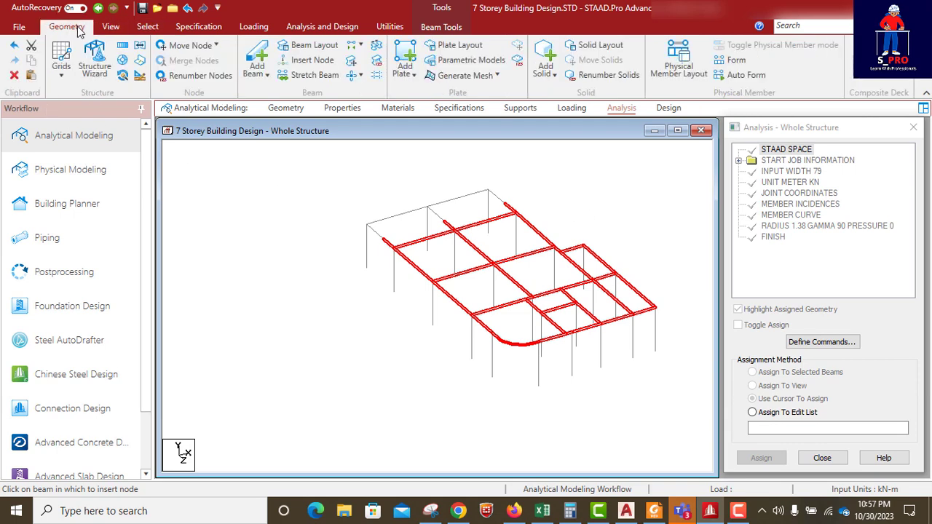
pyautogui.click(123, 48)
pyautogui.moveTo(558, 226); pyautogui.dragTo(399, 165)
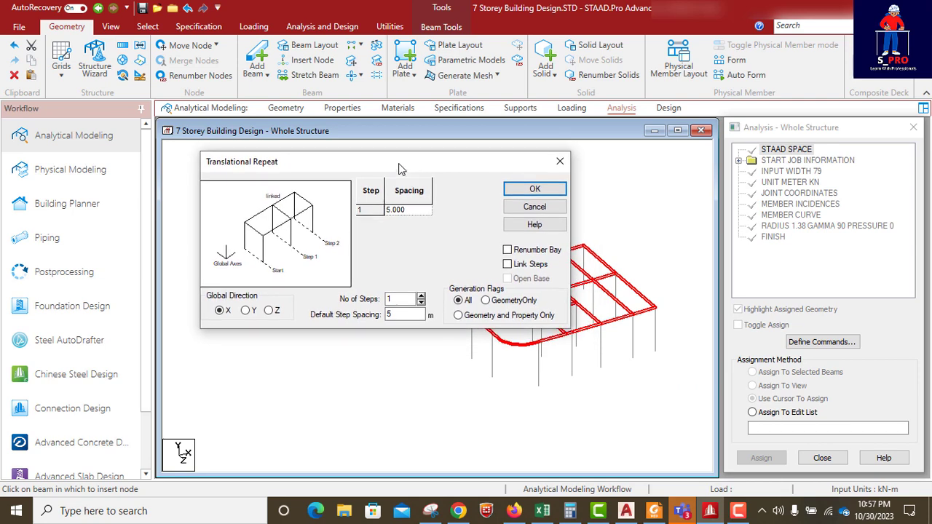
pyautogui.click(243, 304)
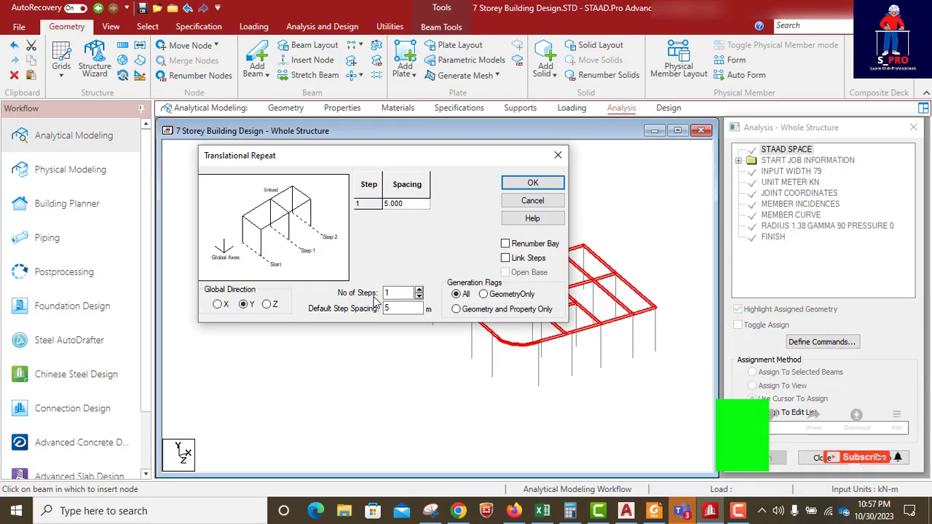
pyautogui.press('Tab')
pyautogui.write('2')
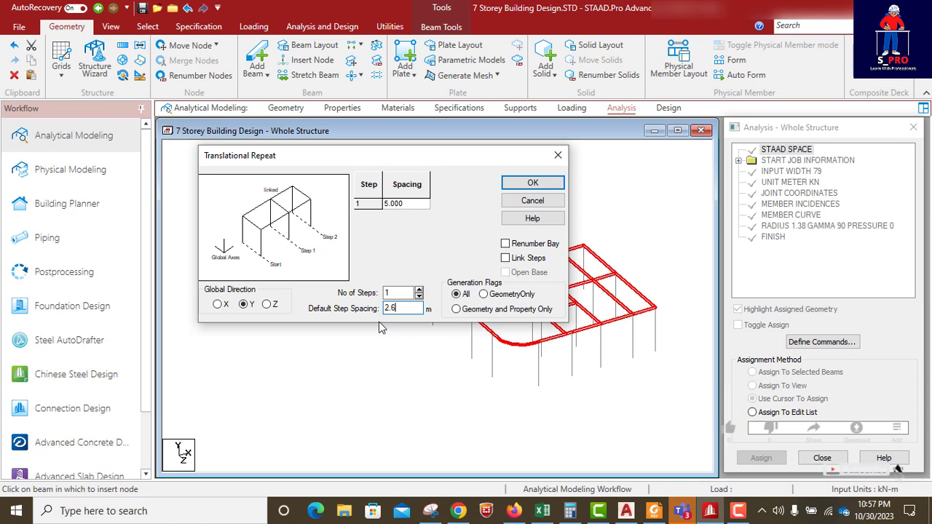
pyautogui.click(505, 258)
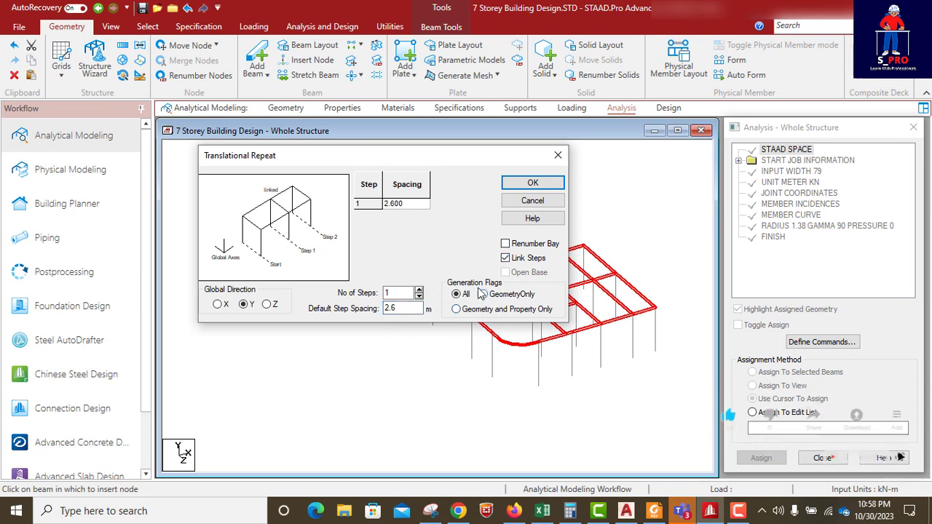
pyautogui.moveTo(463, 162); pyautogui.dragTo(387, 161)
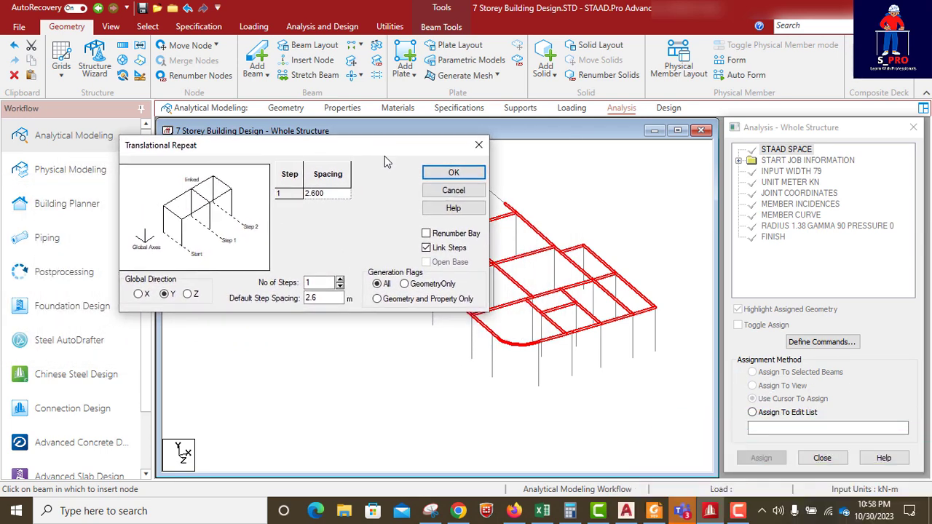
pyautogui.click(453, 176)
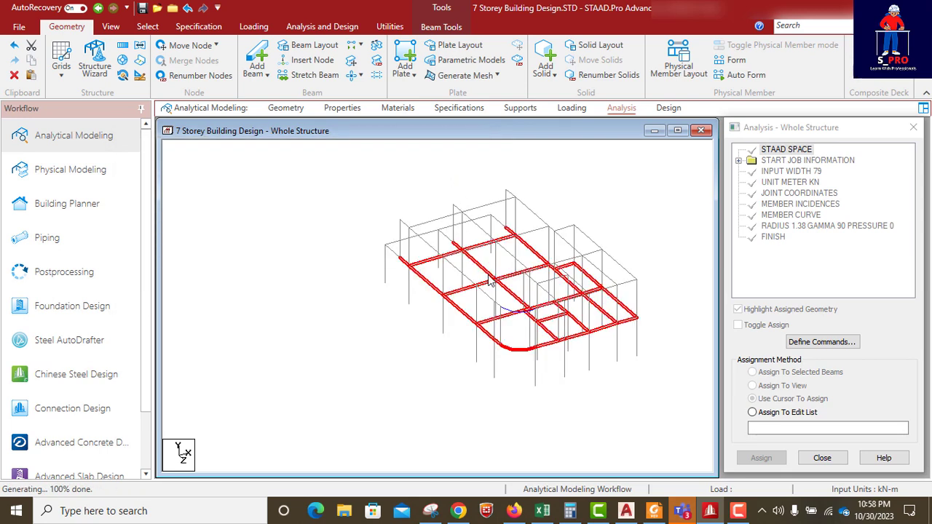
# Delete the three upper-storey columns that rise from the intermediate nodes near the rear edge of the floor.
pyautogui.scroll(3, 472, 257)
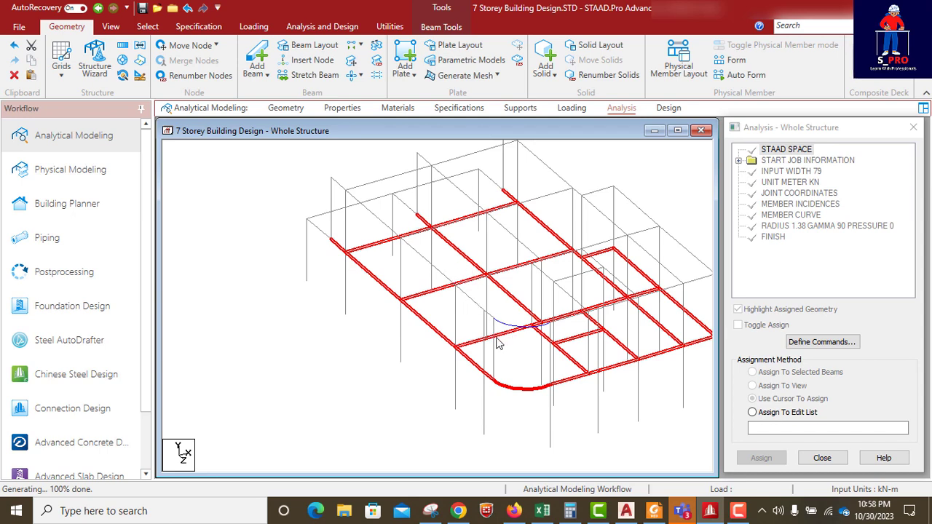
pyautogui.click(523, 409)
pyautogui.moveTo(529, 313); pyautogui.dragTo(502, 349, button='middle')
pyautogui.scroll(-3, 502, 349)
pyautogui.scroll(1, 355, 273)
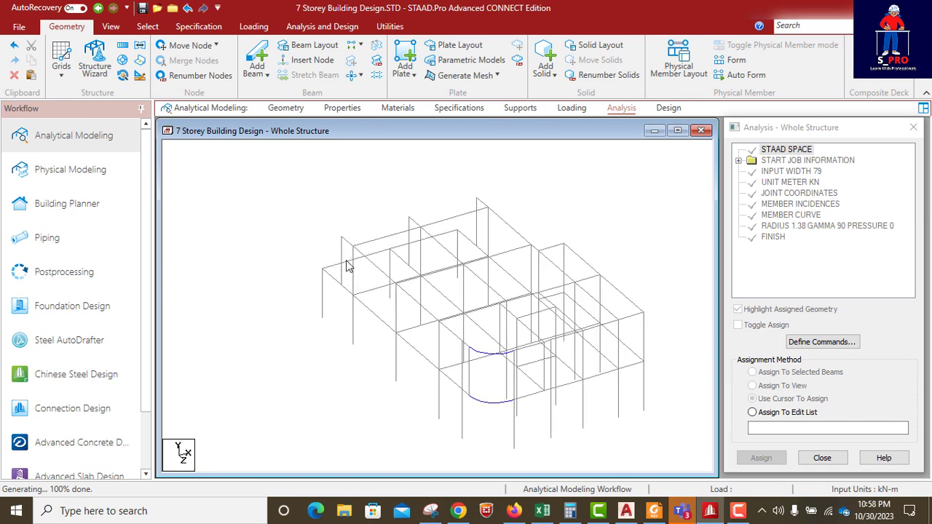
pyautogui.click(342, 263)
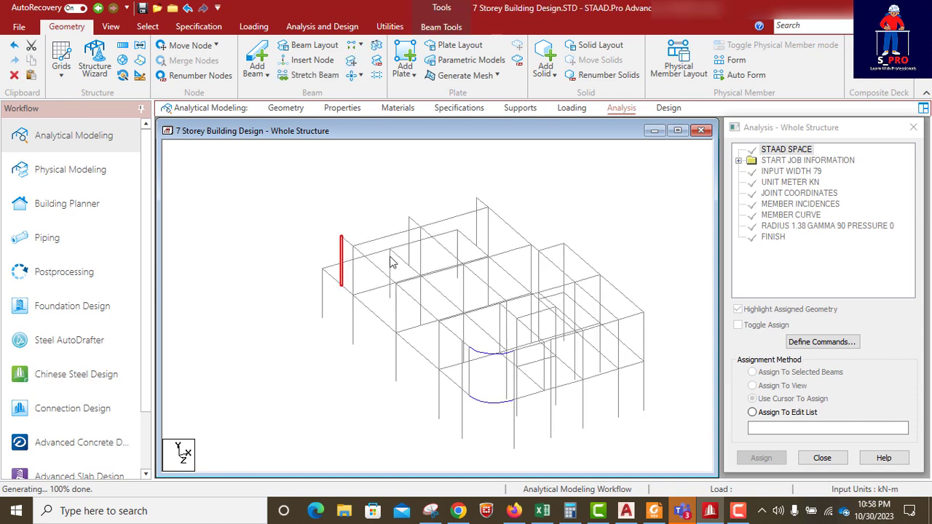
pyautogui.keyDown('ctrl'); pyautogui.click(409, 242); pyautogui.keyUp('ctrl')
pyautogui.keyDown('ctrl'); pyautogui.click(477, 222); pyautogui.keyUp('ctrl')
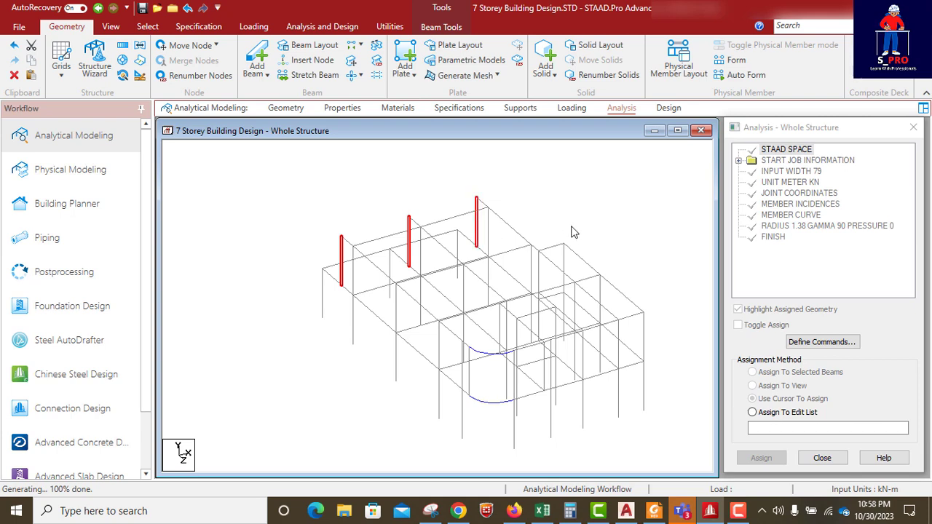
pyautogui.press('Delete')
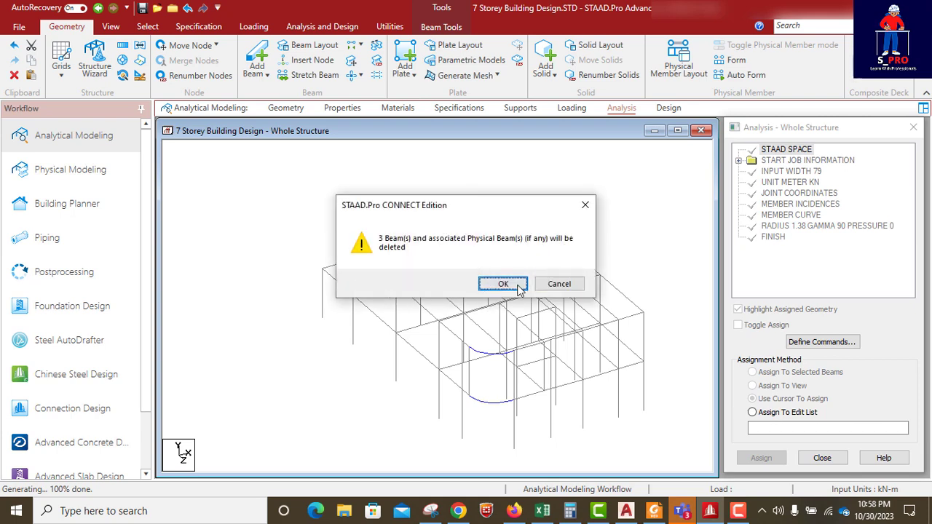
pyautogui.click(503, 283)
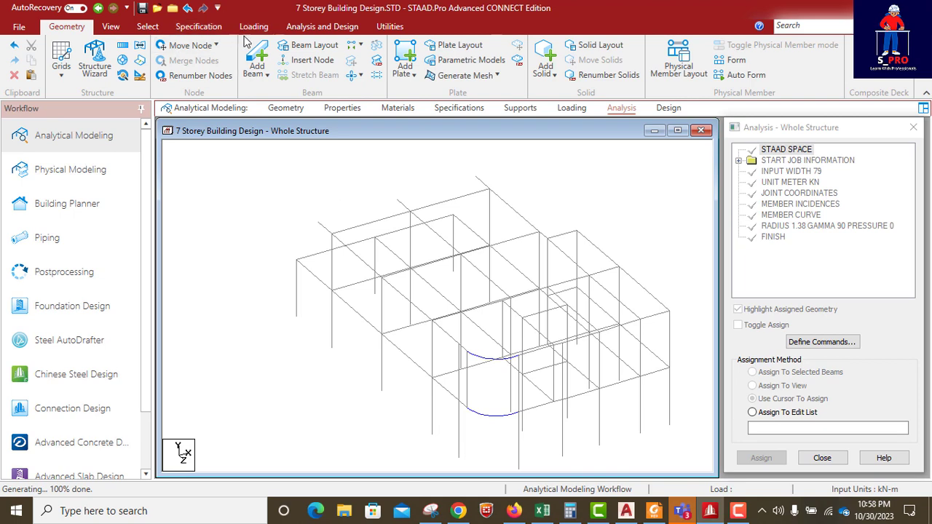
# Add two beams joining the three free cantilever beam ends along the rear edge of the upper floor.
pyautogui.click(256, 58)
pyautogui.moveTo(318, 222); pyautogui.dragTo(397, 199)
pyautogui.moveTo(427, 198); pyautogui.dragTo(476, 176)
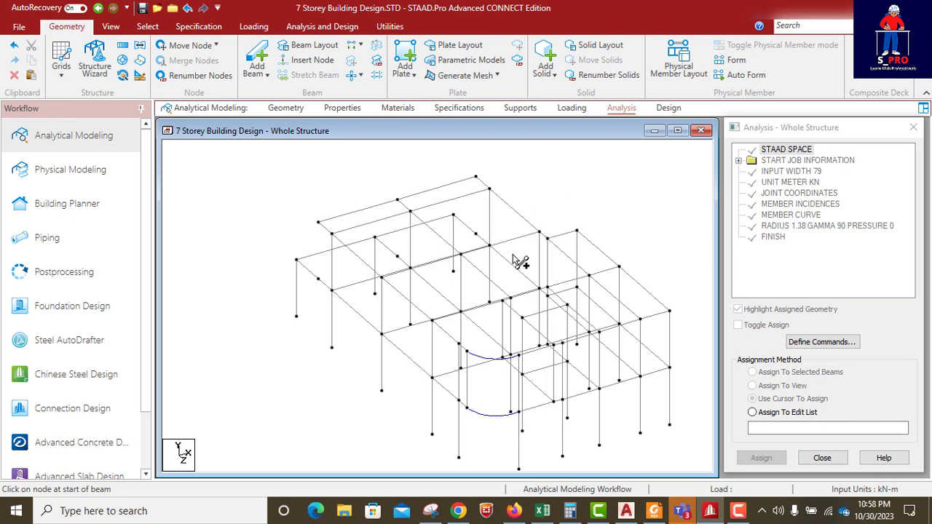
pyautogui.rightClick(562, 192)
pyautogui.click(524, 195)
pyautogui.press('Escape')
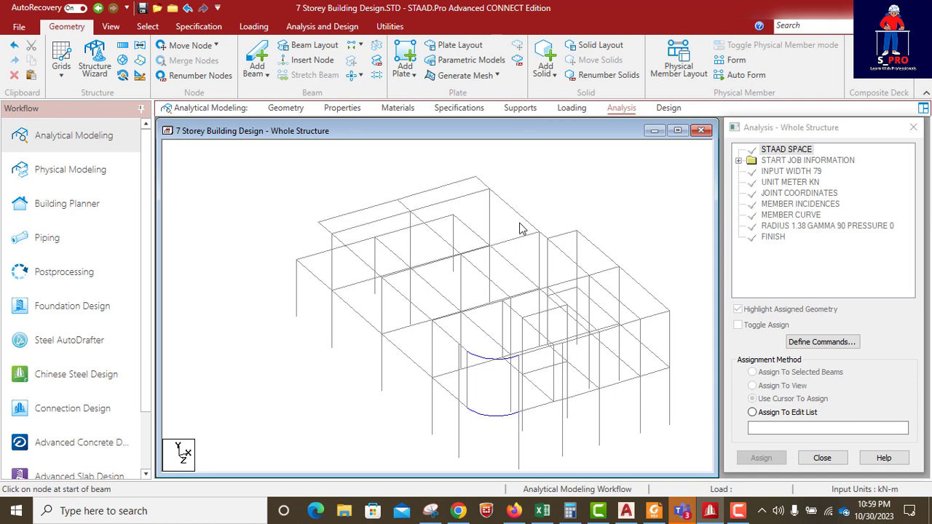
pyautogui.click(501, 364)
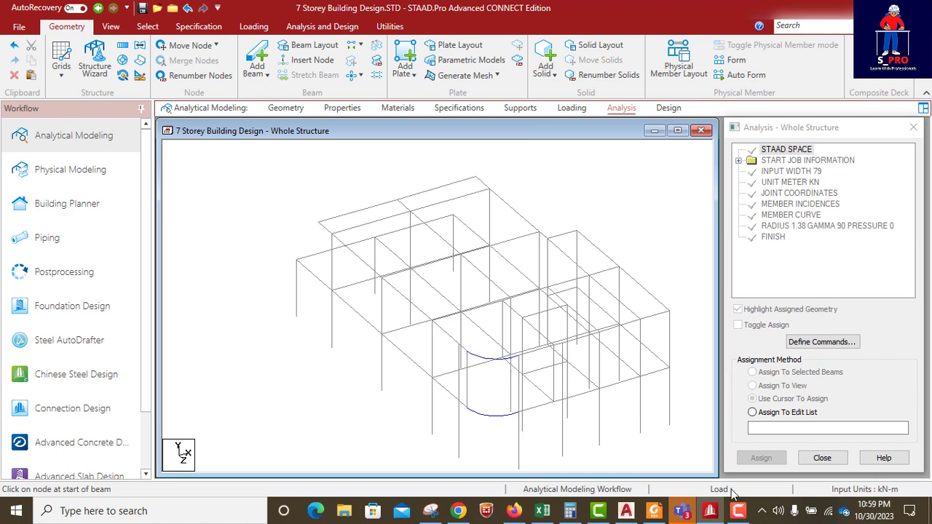
# Switch to AutoCAD, examine the building section for the repeating storeys and their floor heights, and return to STAAD.Pro.
pyautogui.click(626, 510)
pyautogui.scroll(-5, 499, 318)
pyautogui.scroll(6, 500, 318)
pyautogui.scroll(2, 481, 241)
pyautogui.scroll(-2, 493, 353)
pyautogui.scroll(6, 468, 322)
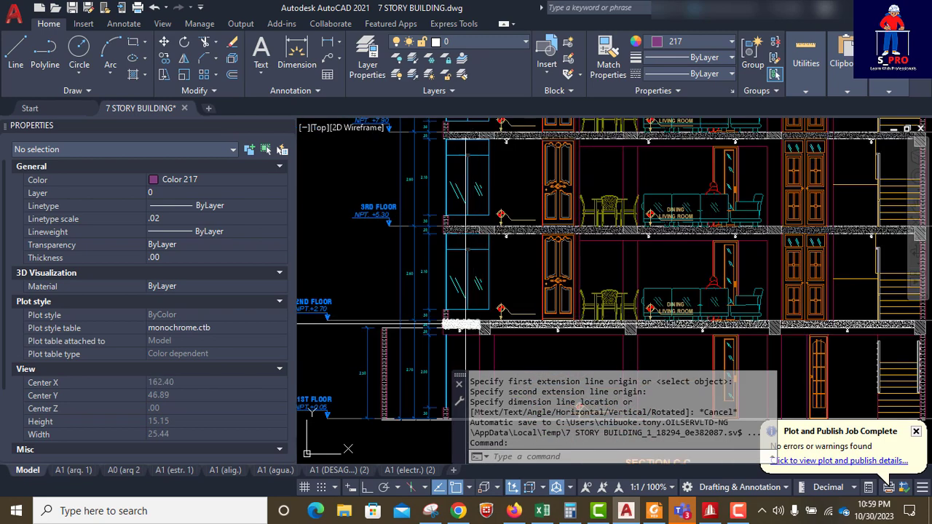
pyautogui.scroll(-2, 459, 321)
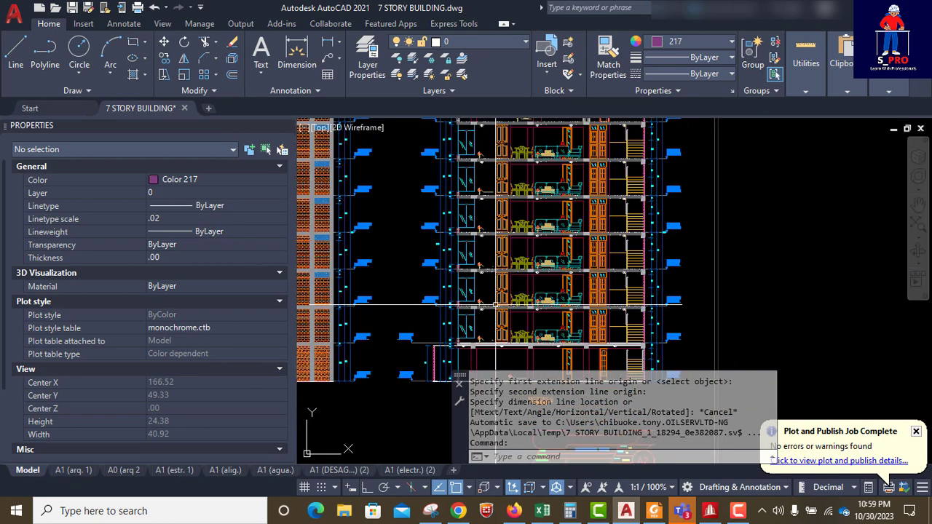
pyautogui.scroll(-3, 488, 354)
pyautogui.scroll(3, 491, 324)
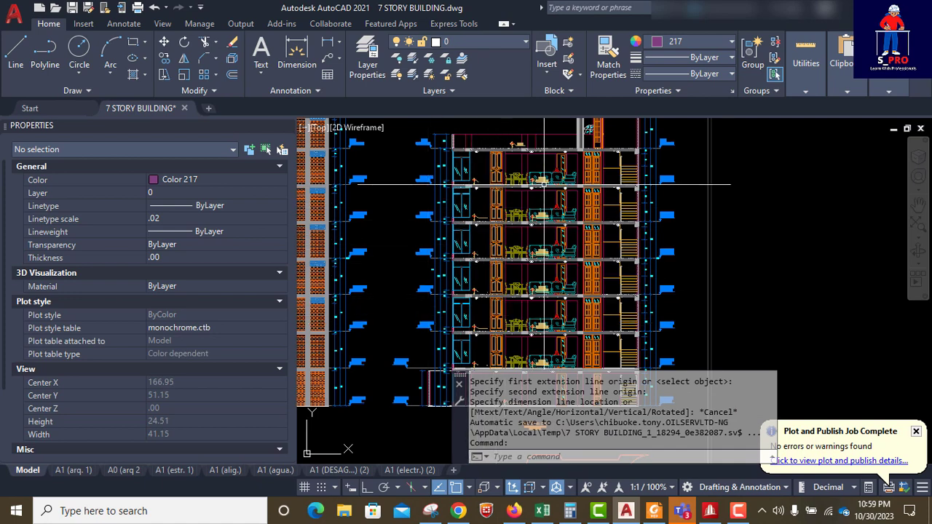
pyautogui.click(708, 512)
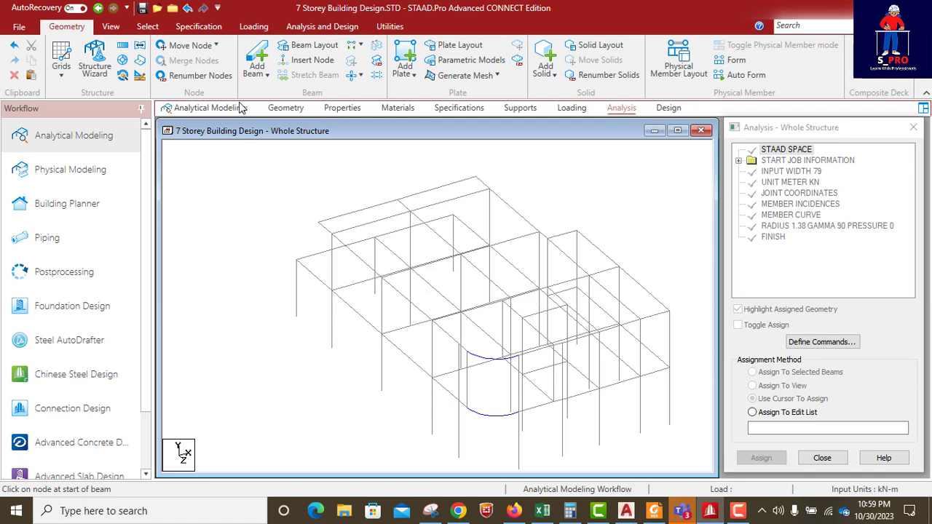
# Select all beams of the upper floor from the front view without the columns, and return to the isometric view.
pyautogui.click(111, 26)
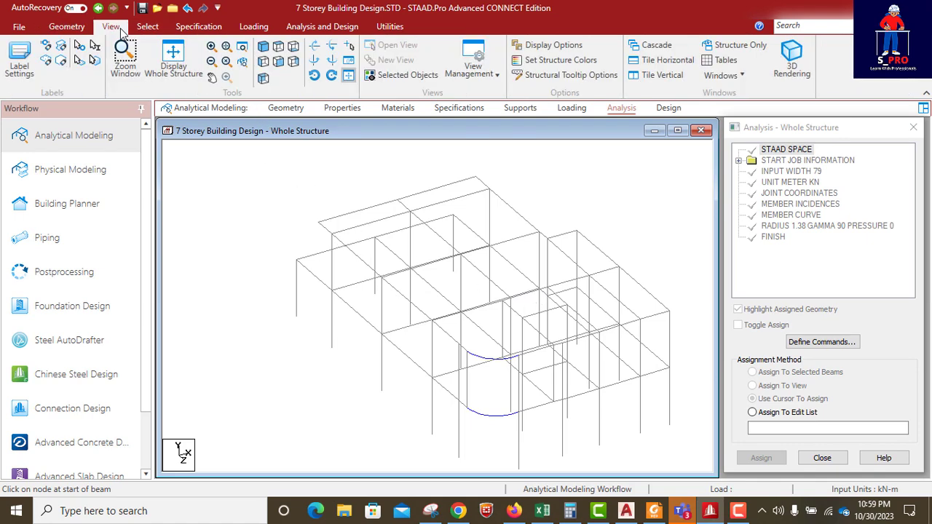
pyautogui.click(279, 64)
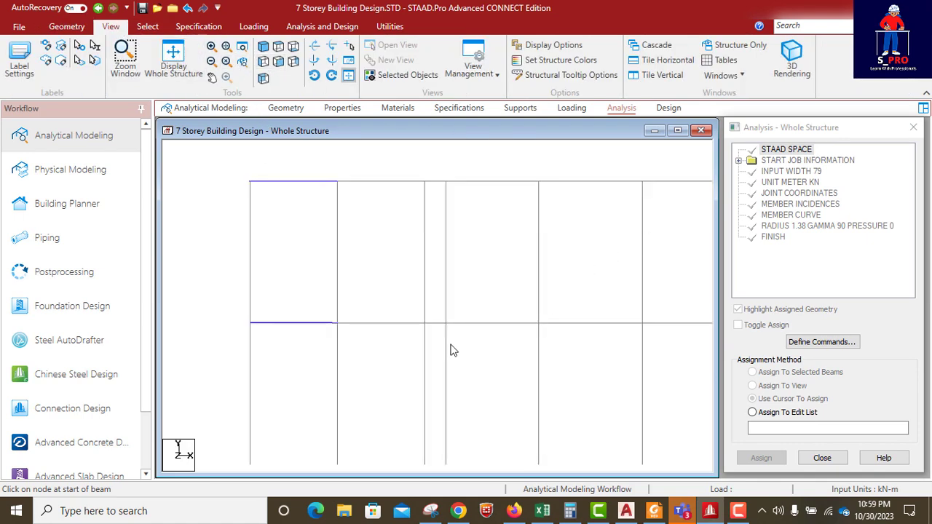
pyautogui.moveTo(615, 254); pyautogui.dragTo(304, 214)
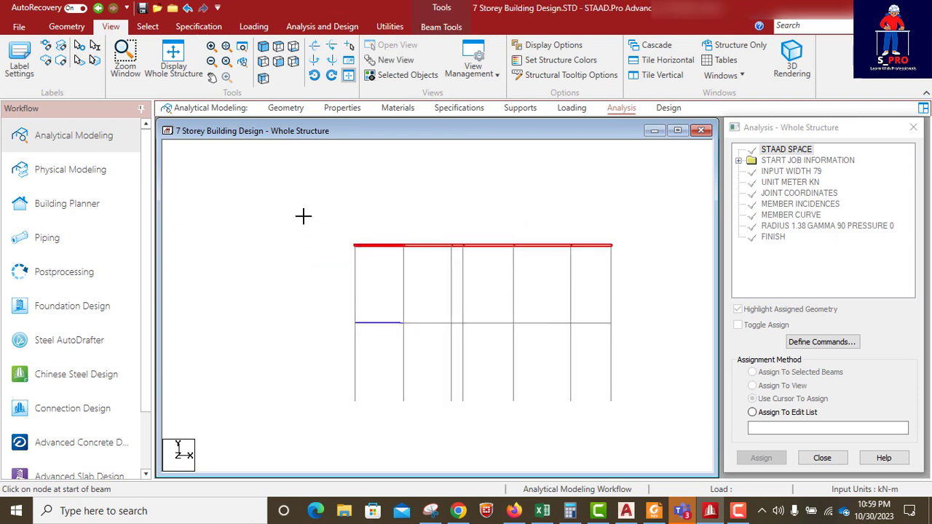
pyautogui.click(262, 48)
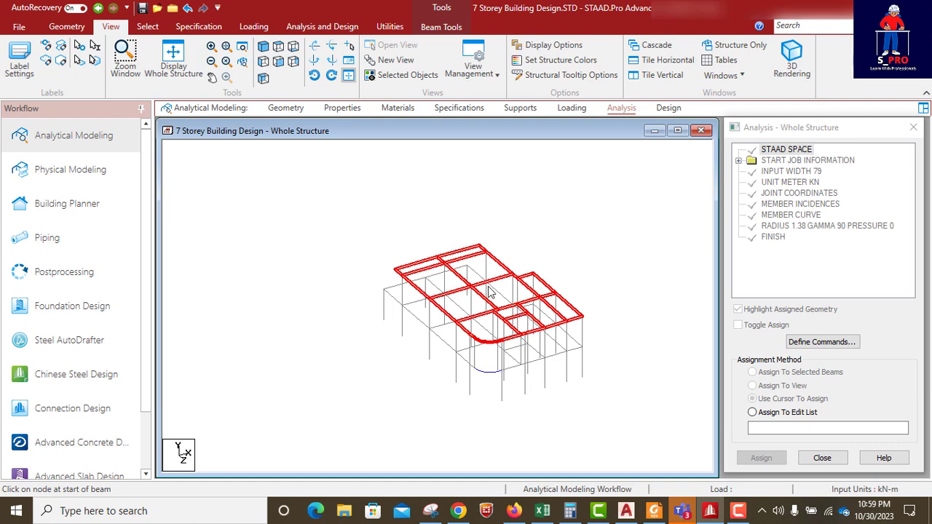
pyautogui.scroll(2, 490, 291)
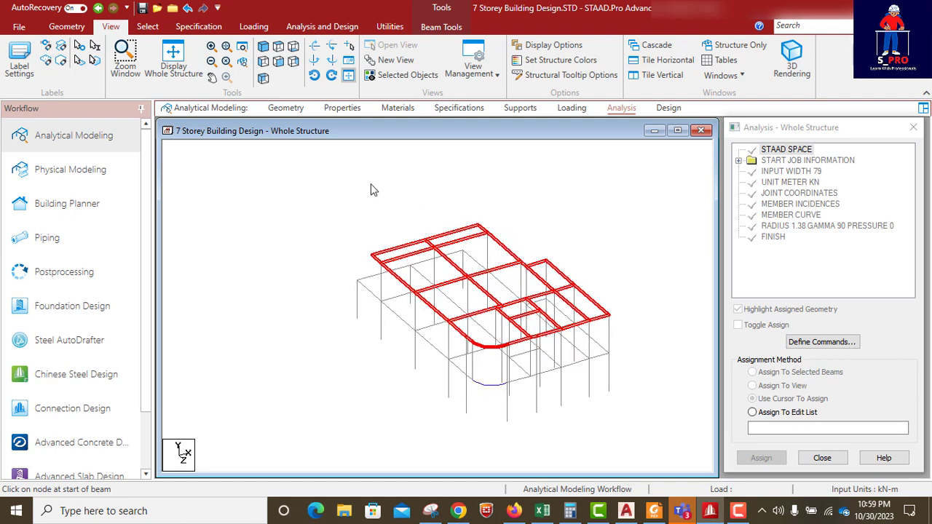
# Repeat the selected upper floor beams in the X direction with 5 linked steps at 2.6 m spacing.
pyautogui.click(84, 29)
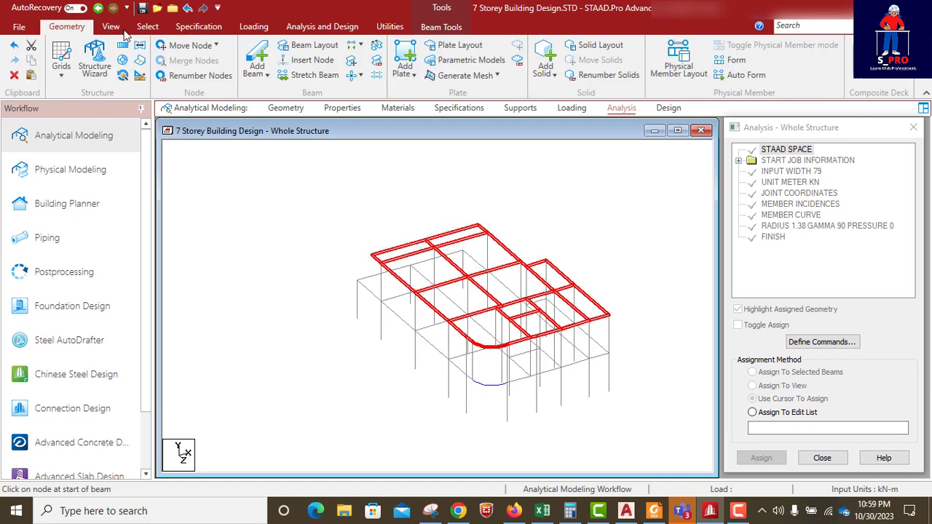
pyautogui.click(122, 46)
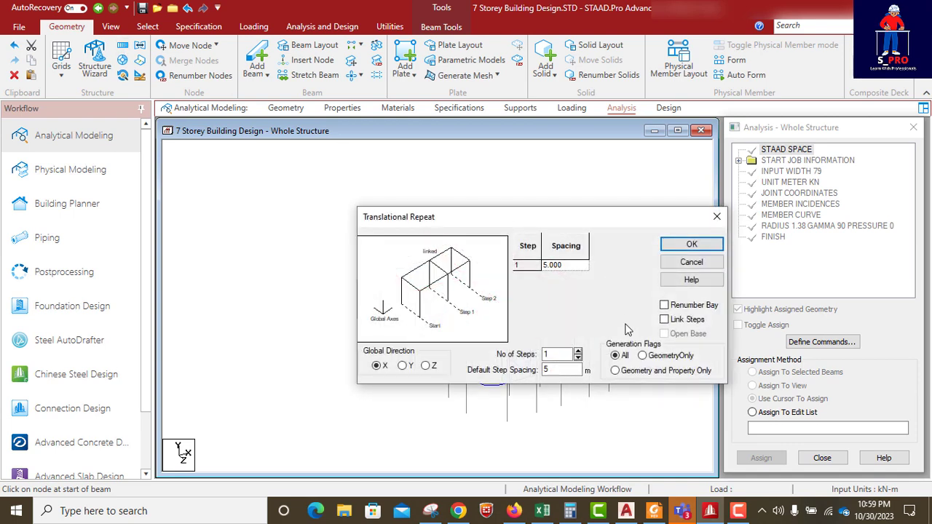
pyautogui.doubleClick(550, 355)
pyautogui.write('5')
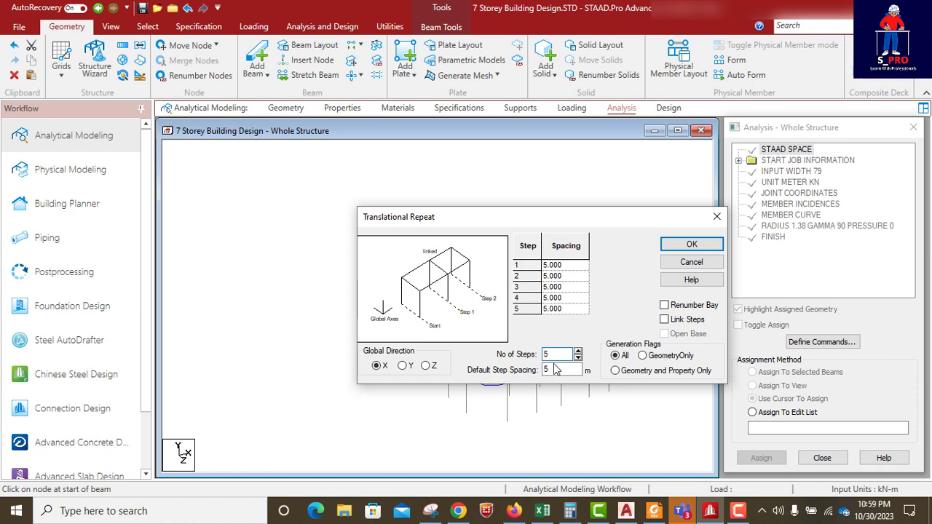
pyautogui.doubleClick(553, 370)
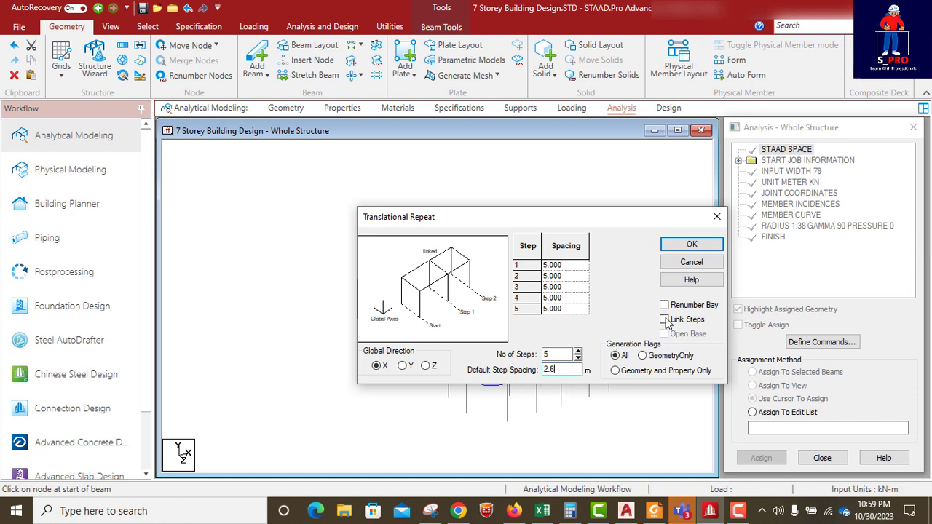
pyautogui.click(665, 320)
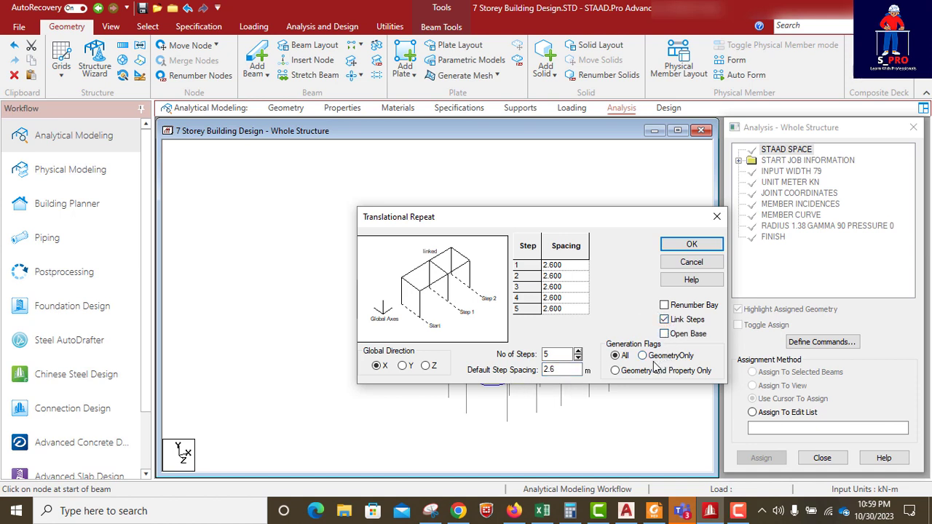
pyautogui.click(688, 245)
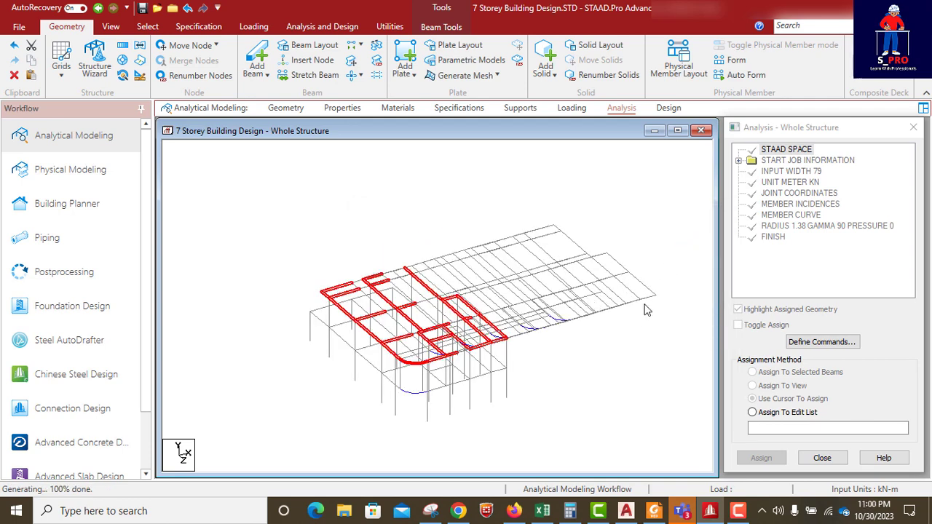
pyautogui.scroll(-2, 654, 326)
pyautogui.moveTo(549, 357); pyautogui.dragTo(592, 325, button='middle')
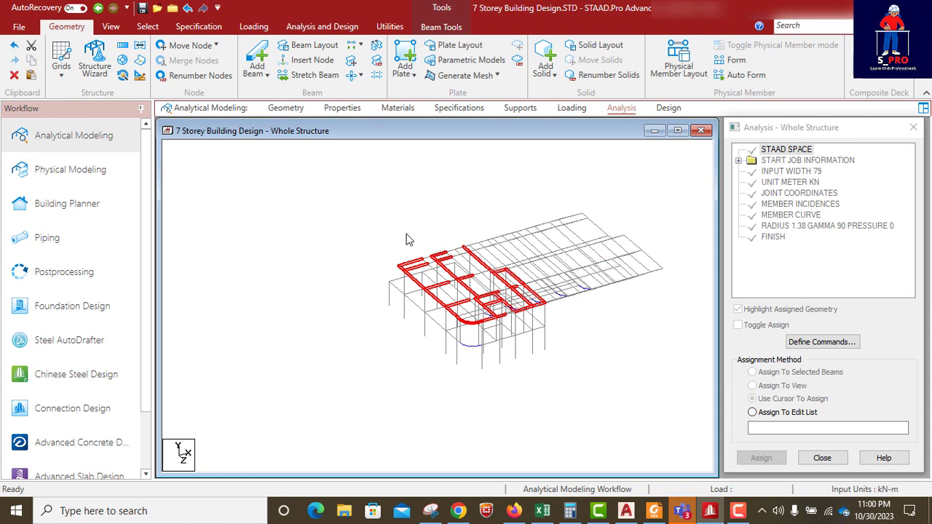
# Undo the X-direction repeat and reselect all beams of the upper floor from the front view, returning to the isometric view.
pyautogui.hotkey('ctrl', 'z')
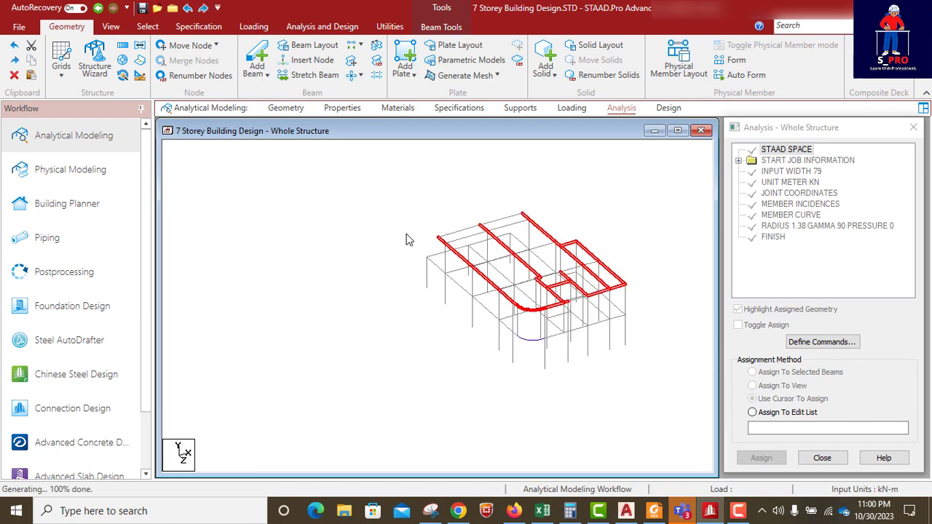
pyautogui.click(393, 285)
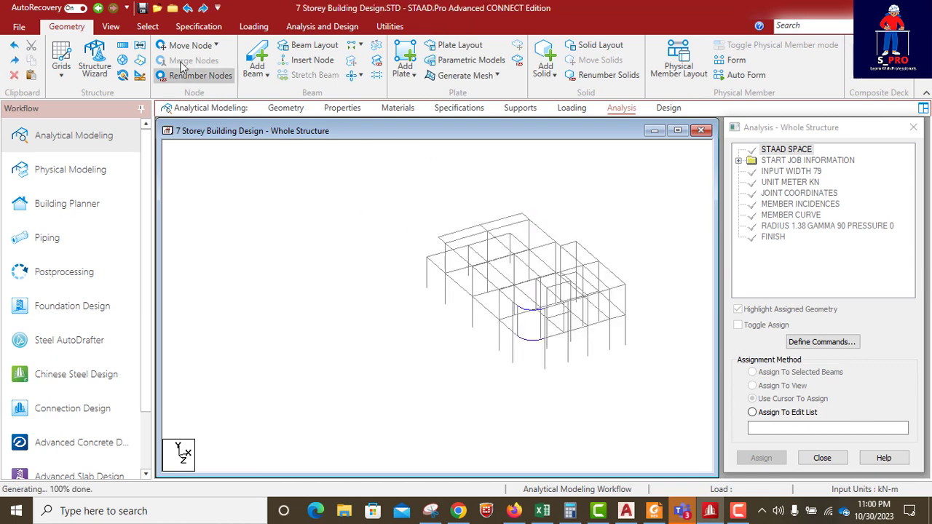
pyautogui.click(113, 27)
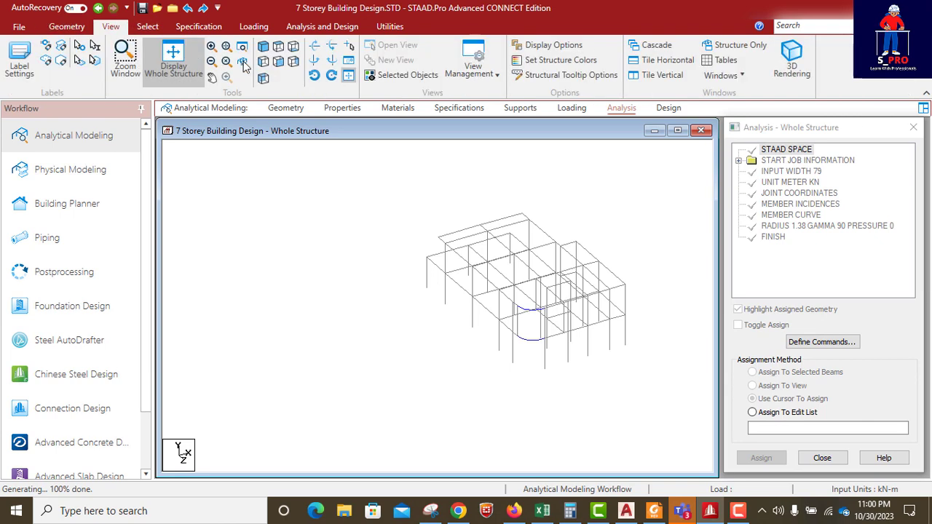
pyautogui.click(278, 61)
pyautogui.moveTo(665, 227); pyautogui.dragTo(353, 195)
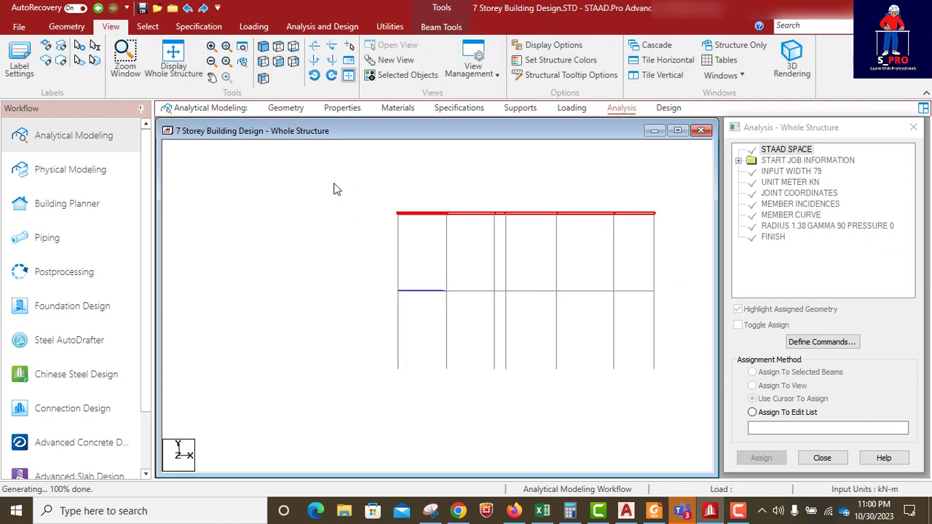
pyautogui.click(262, 46)
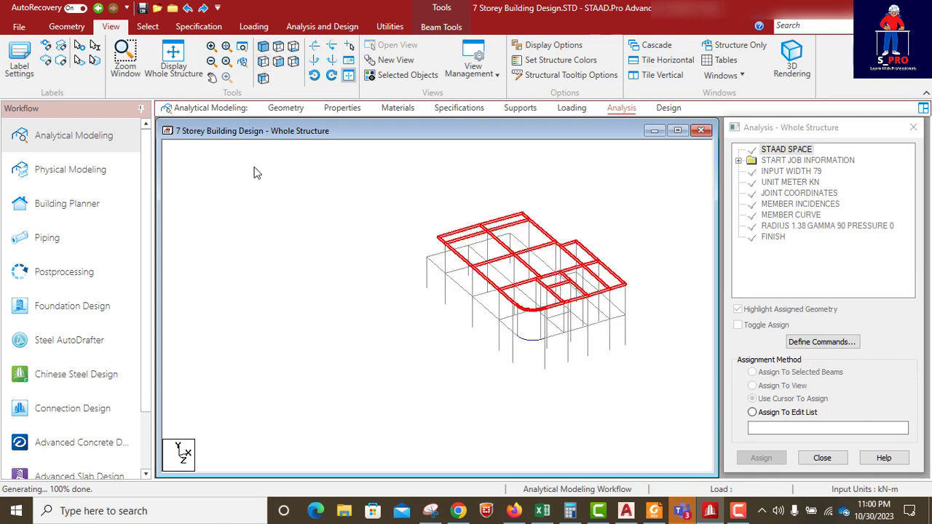
# Repeat the selected upper floor beams in the Y direction with 5 linked steps at 2.6 m spacing.
pyautogui.click(67, 26)
pyautogui.click(123, 47)
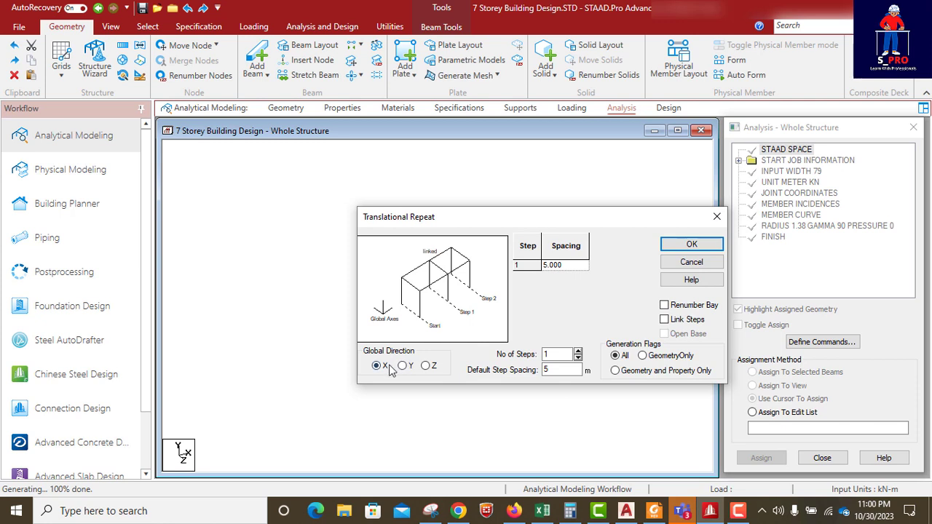
pyautogui.click(402, 367)
pyautogui.click(551, 370)
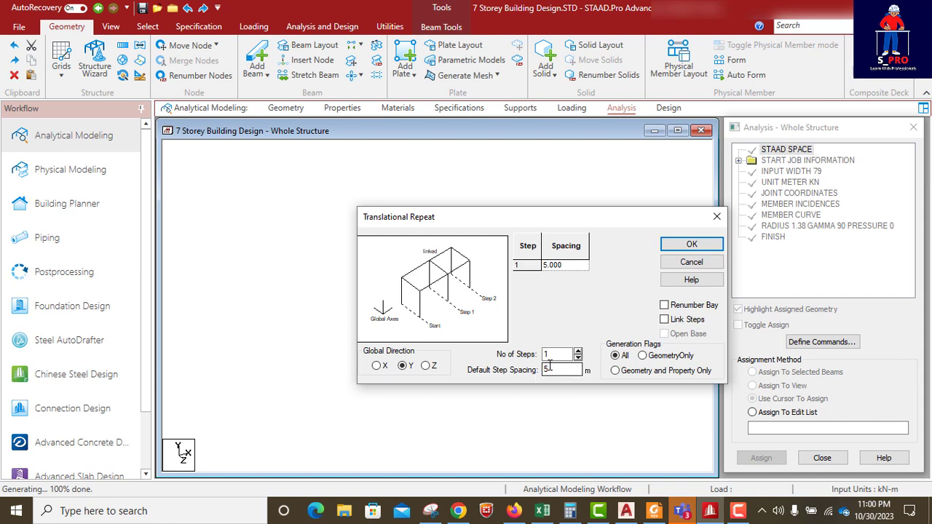
pyautogui.doubleClick(546, 354)
pyautogui.write('5')
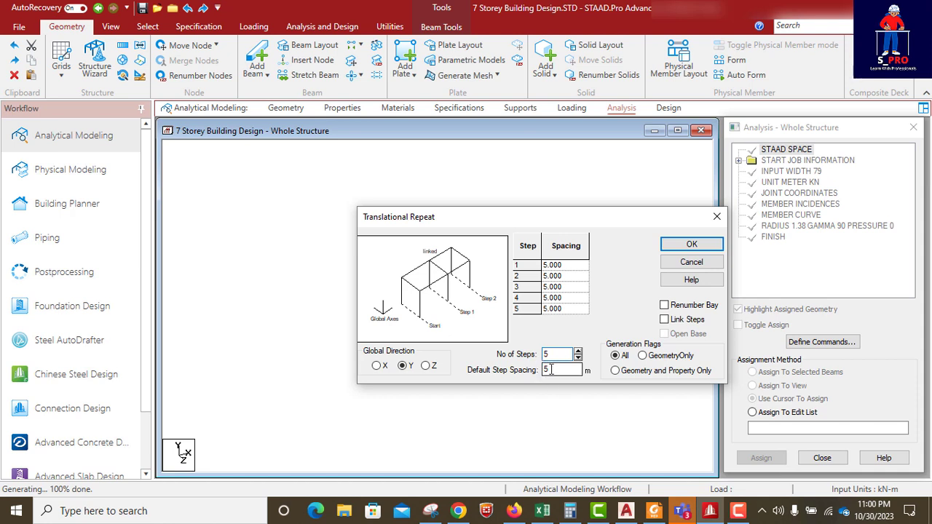
pyautogui.moveTo(551, 369); pyautogui.dragTo(541, 372)
pyautogui.write('2.6')
pyautogui.click(663, 319)
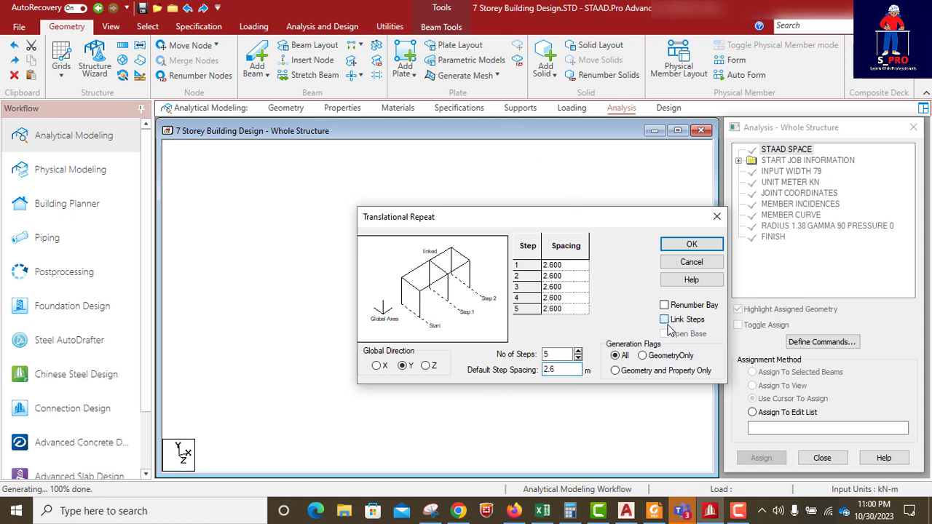
pyautogui.click(697, 250)
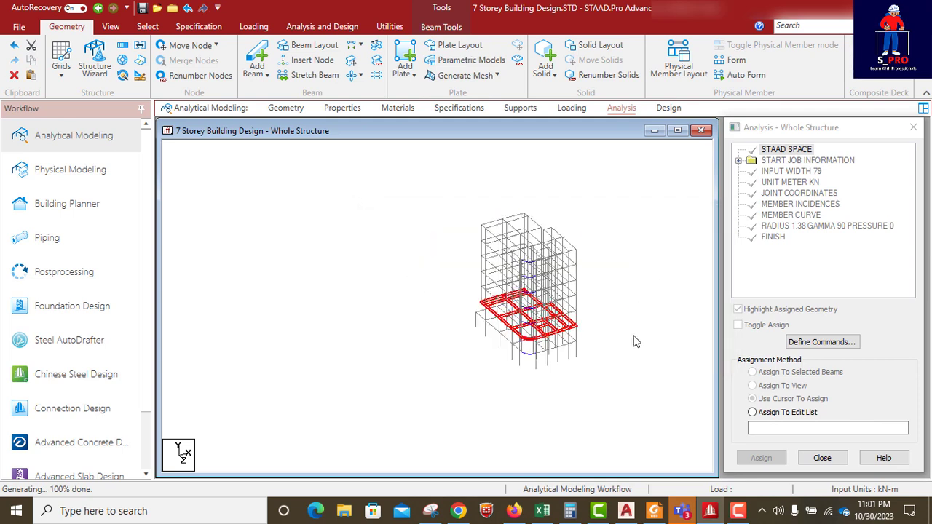
# Examine the repeated storeys from several angles for columns generated at the free cantilever ends, and return to the isometric view.
pyautogui.scroll(3, 563, 329)
pyautogui.click(626, 333)
pyautogui.scroll(1, 529, 363)
pyautogui.scroll(1, 531, 369)
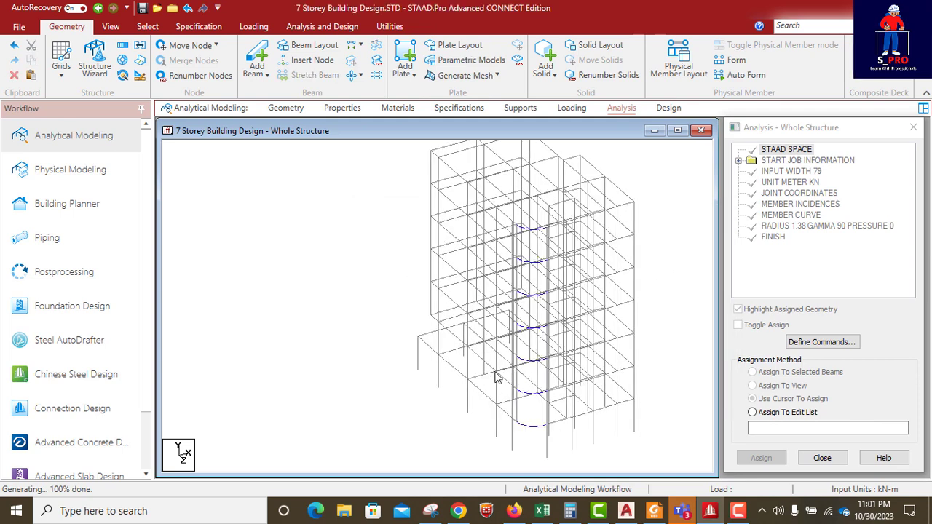
pyautogui.scroll(-2, 518, 357)
pyautogui.scroll(-1, 516, 346)
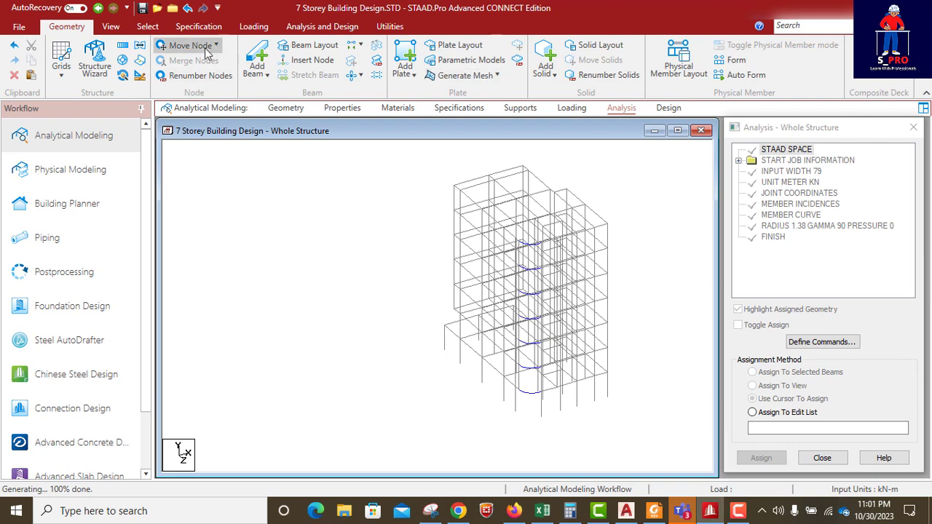
pyautogui.click(111, 27)
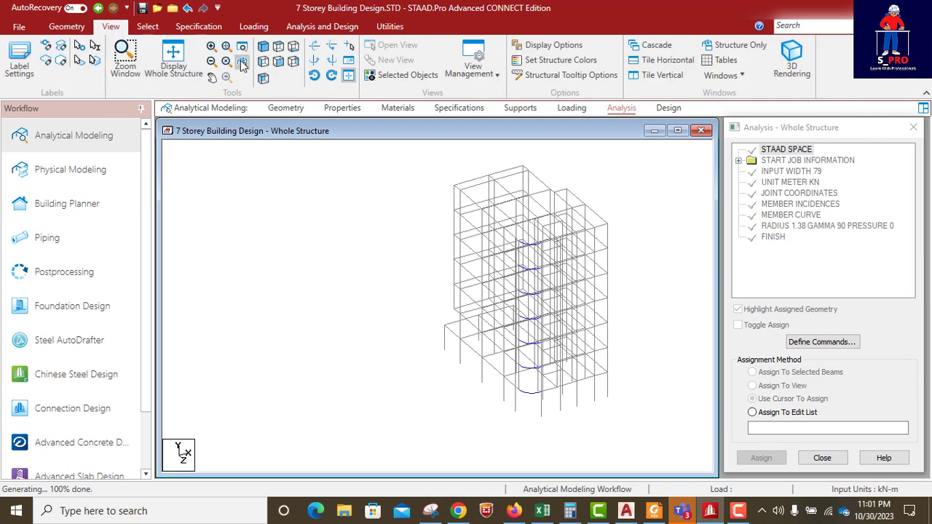
pyautogui.click(330, 47)
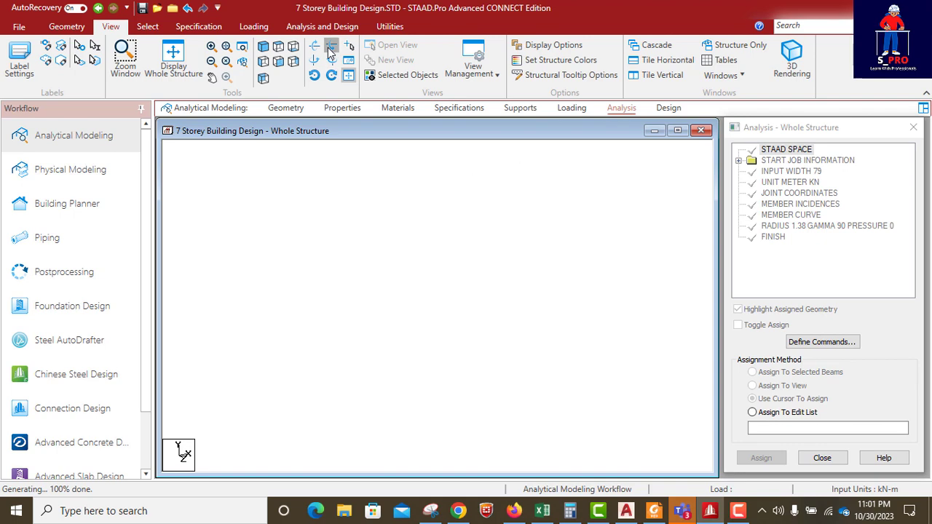
pyautogui.click(330, 48)
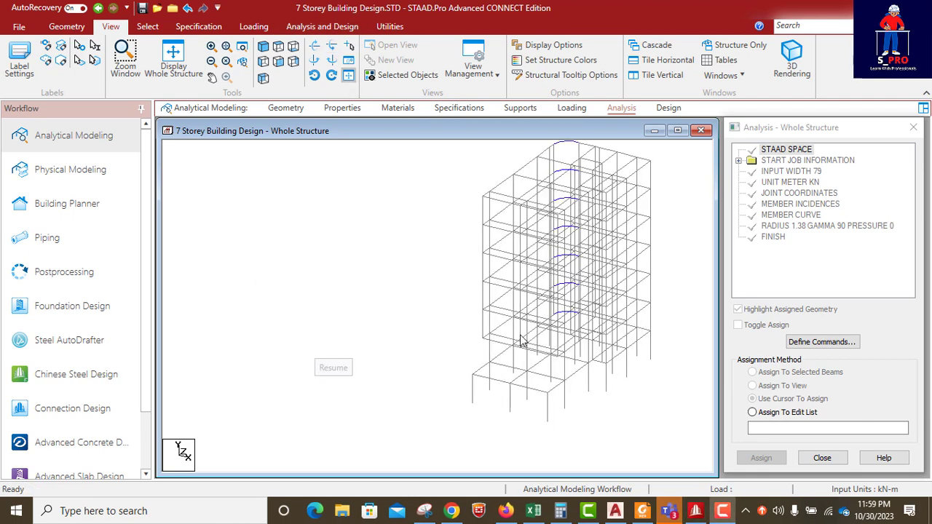
pyautogui.scroll(3, 519, 334)
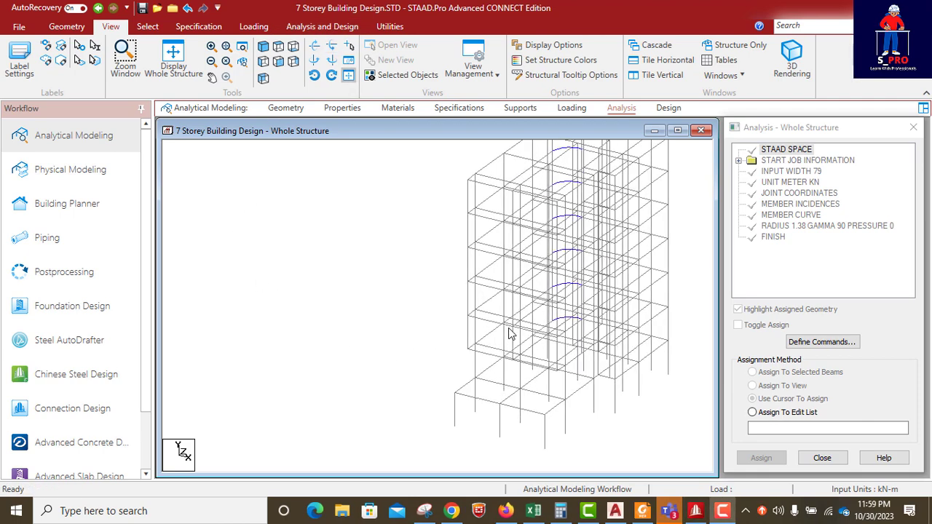
pyautogui.moveTo(503, 353); pyautogui.dragTo(461, 312, button='middle')
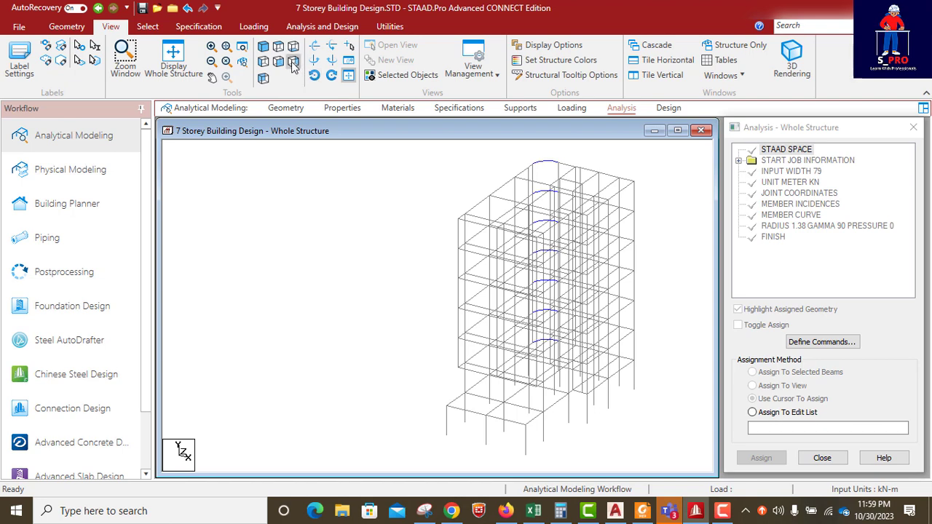
pyautogui.click(331, 48)
pyautogui.click(332, 54)
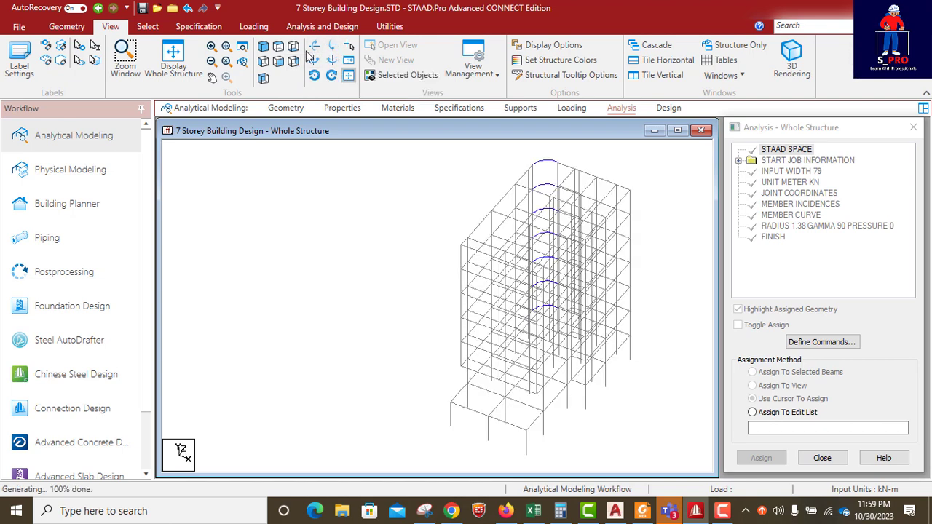
pyautogui.click(265, 48)
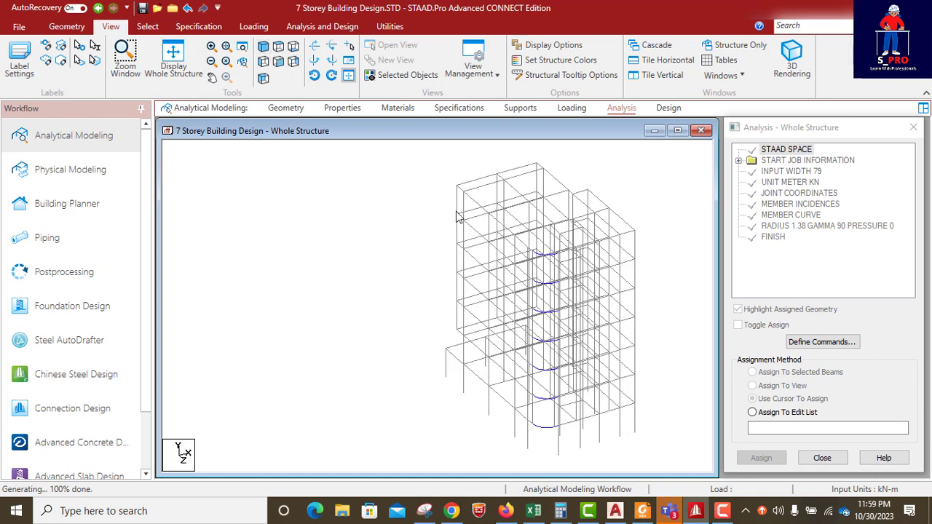
# Delete the three lines of generated columns at the cantilever beam ends along the rear edge, through all five repeated storeys.
pyautogui.scroll(8, 459, 217)
pyautogui.scroll(1, 487, 285)
pyautogui.click(441, 236)
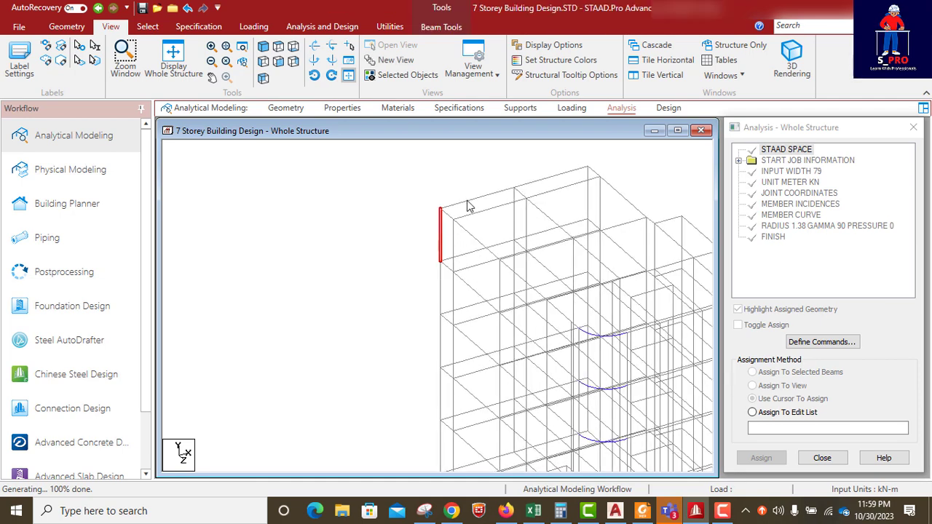
pyautogui.keyDown('ctrl'); pyautogui.click(588, 204); pyautogui.keyUp('ctrl')
pyautogui.keyDown('ctrl'); pyautogui.click(441, 287); pyautogui.keyUp('ctrl')
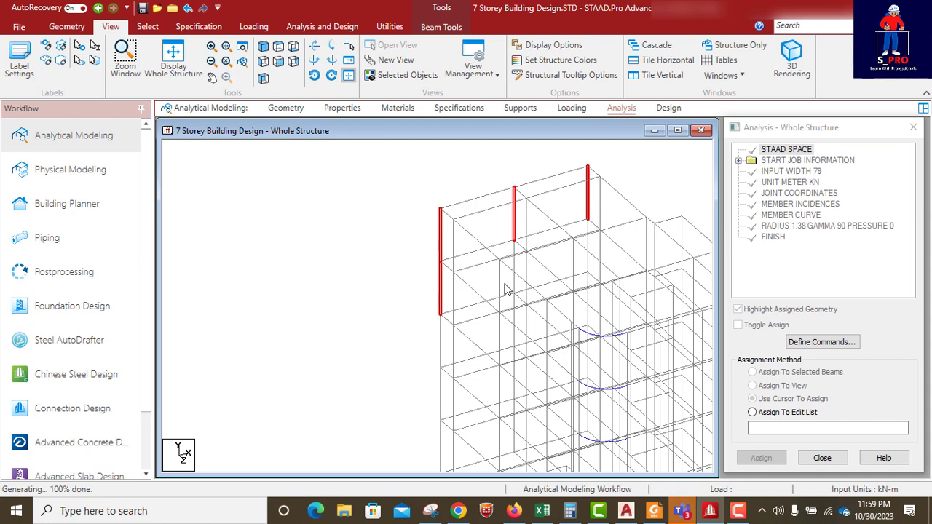
pyautogui.keyDown('ctrl'); pyautogui.click(513, 251); pyautogui.keyUp('ctrl')
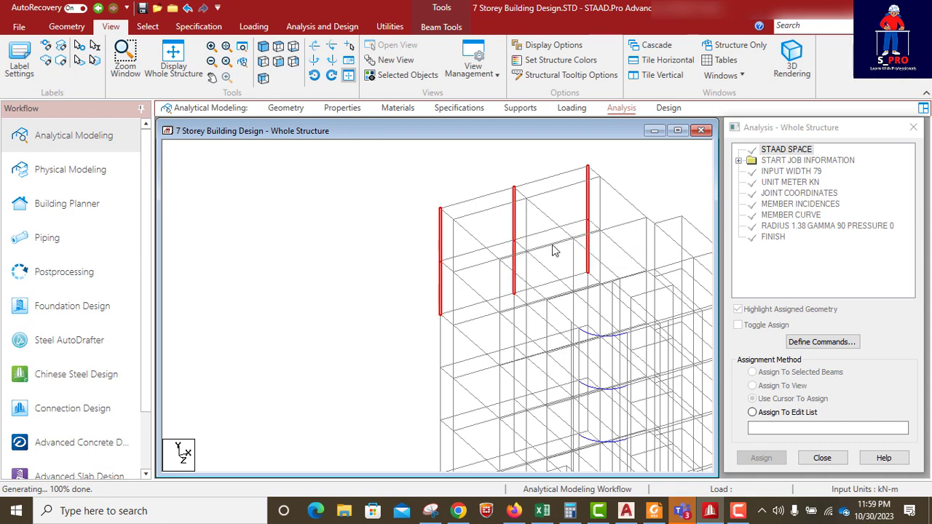
pyautogui.scroll(3, 487, 365)
pyautogui.moveTo(490, 362); pyautogui.dragTo(564, 385, button='middle')
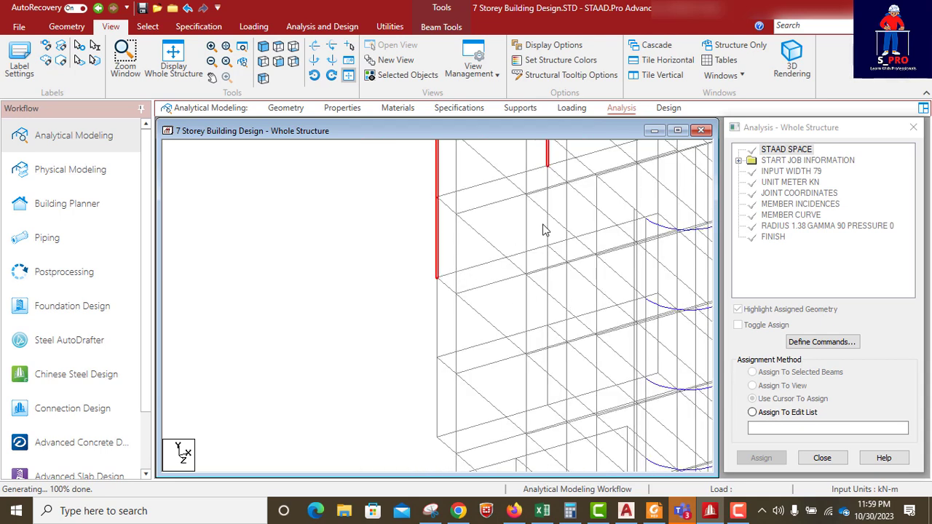
pyautogui.moveTo(514, 250); pyautogui.dragTo(462, 356, button='middle')
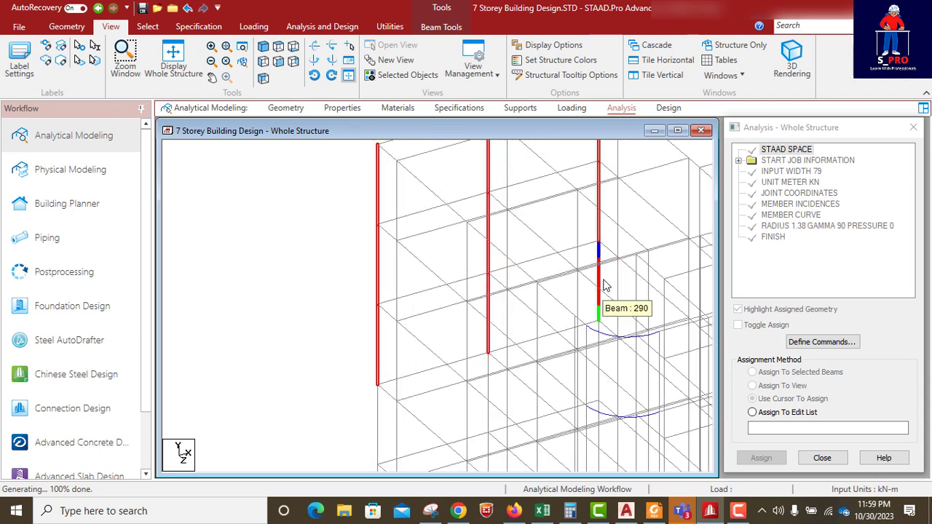
pyautogui.moveTo(591, 342); pyautogui.dragTo(607, 217, button='middle')
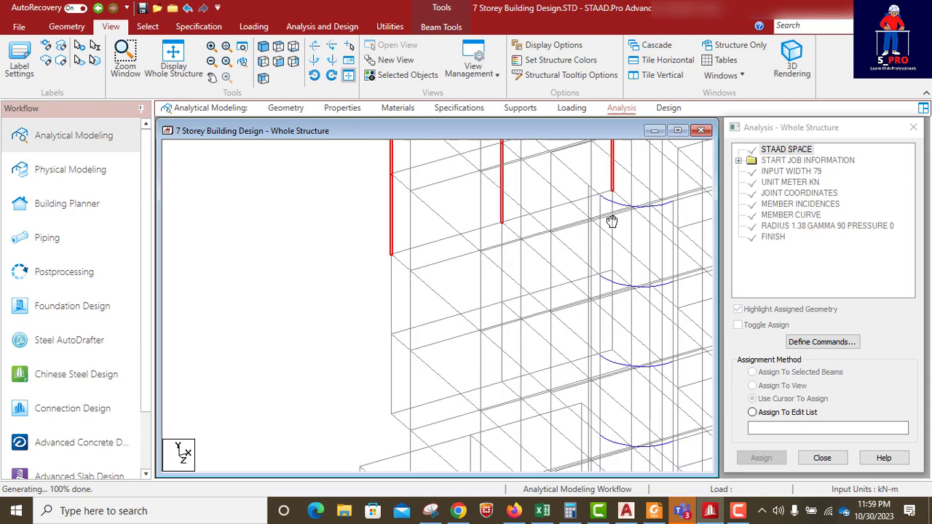
pyautogui.click(393, 291)
pyautogui.click(395, 382)
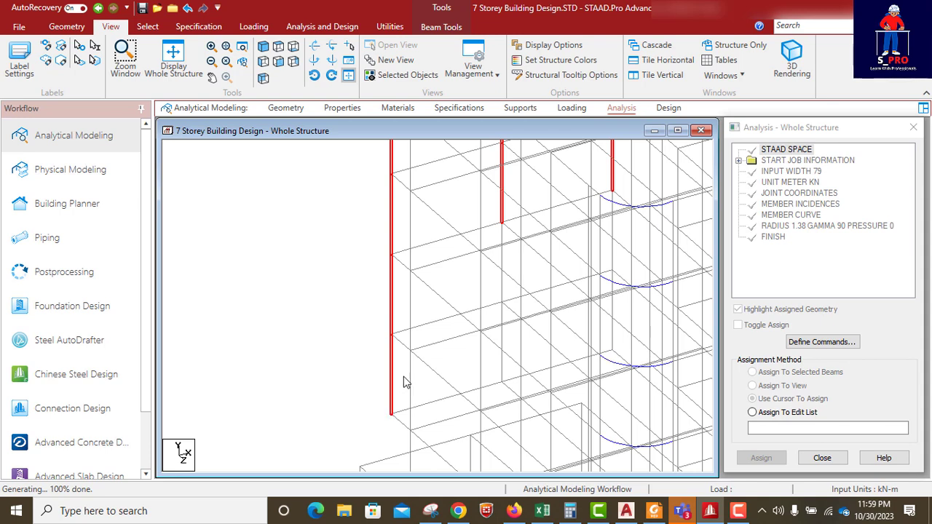
pyautogui.click(503, 266)
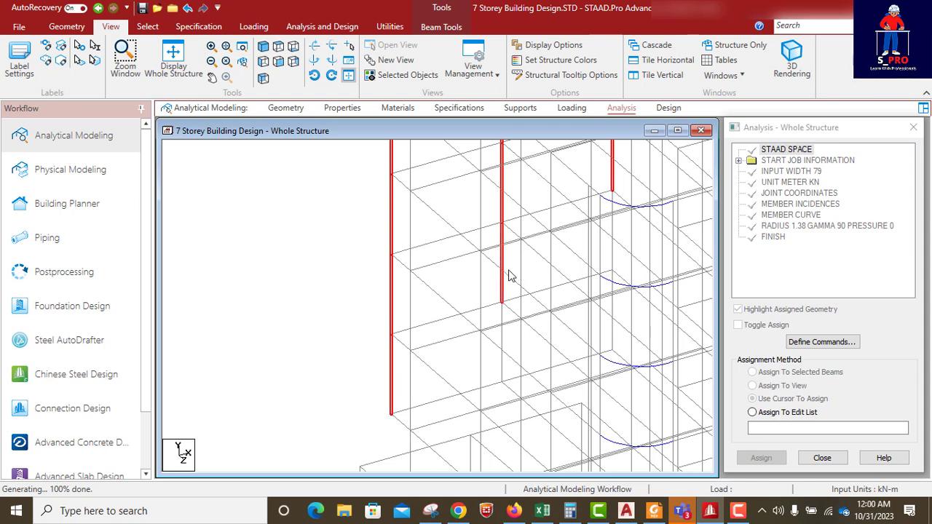
pyautogui.click(504, 343)
pyautogui.moveTo(515, 351); pyautogui.dragTo(466, 382, button='middle')
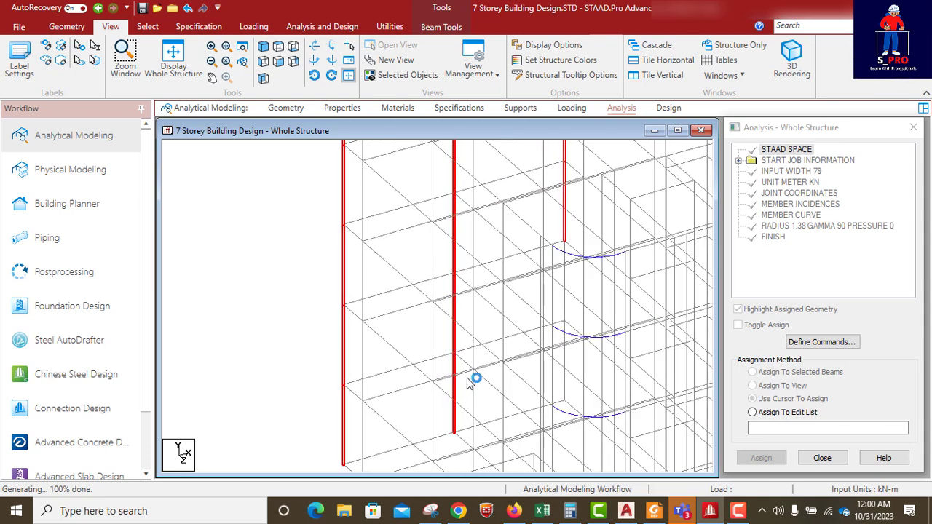
pyautogui.click(570, 282)
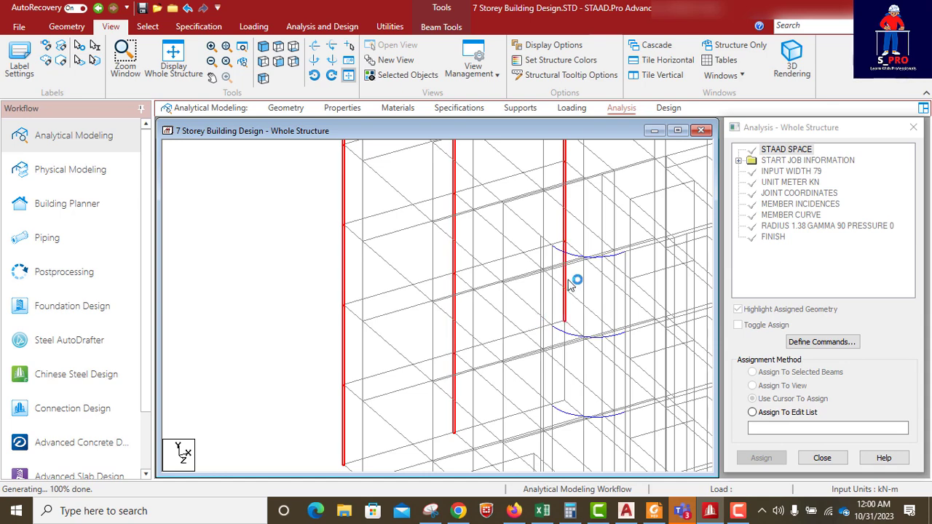
pyautogui.click(572, 364)
pyautogui.scroll(-8, 571, 371)
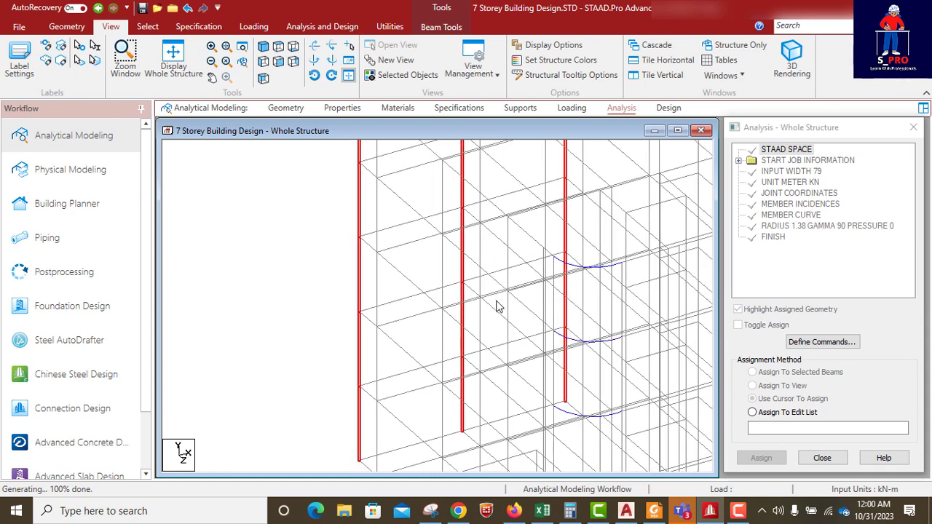
pyautogui.scroll(-2, 553, 350)
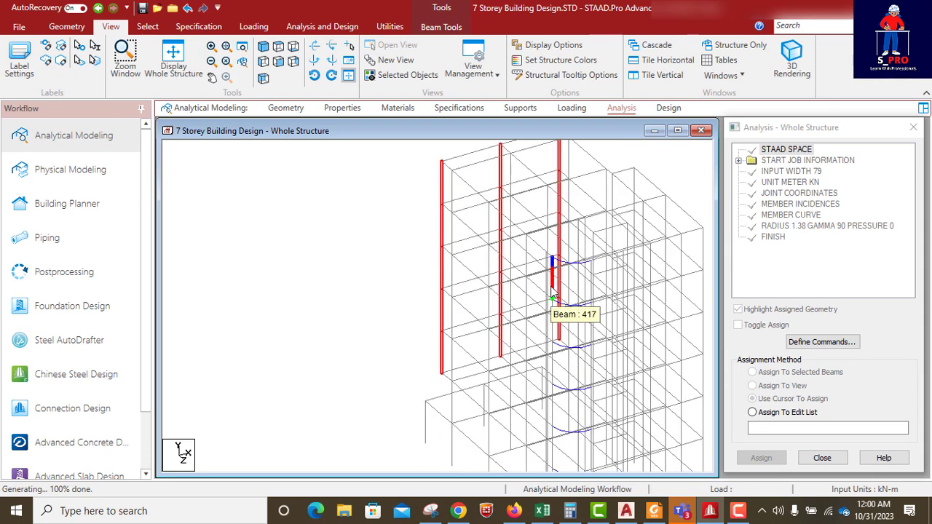
pyautogui.press('Delete')
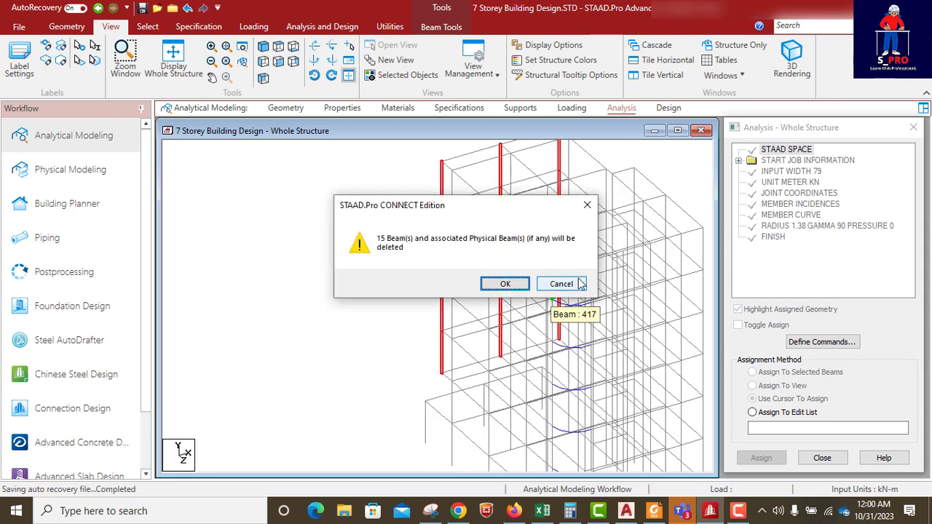
pyautogui.click(505, 284)
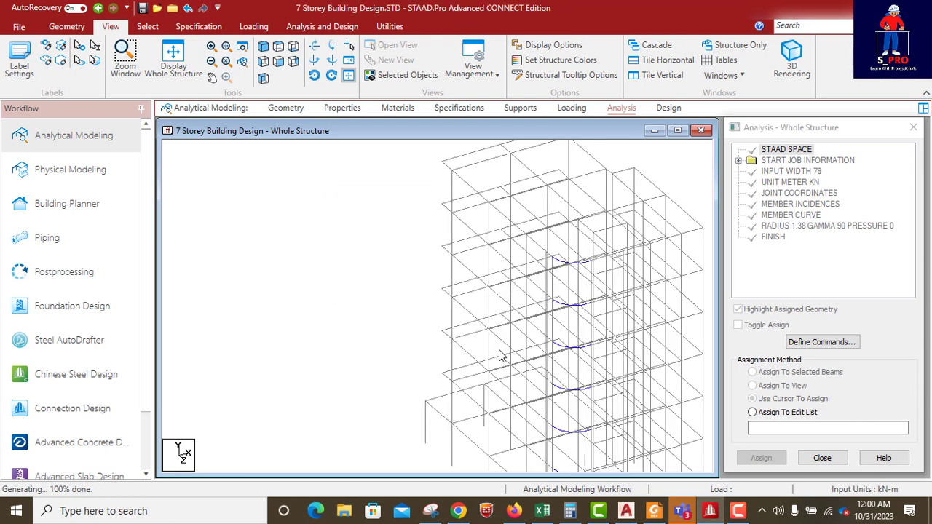
# Save the building model with the cantilever-end columns removed.
pyautogui.scroll(-3, 497, 333)
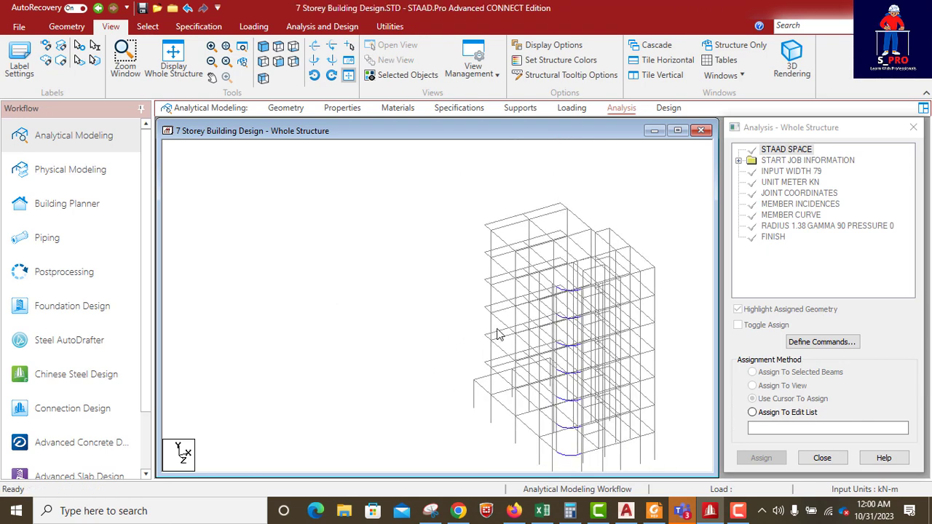
pyautogui.click(144, 9)
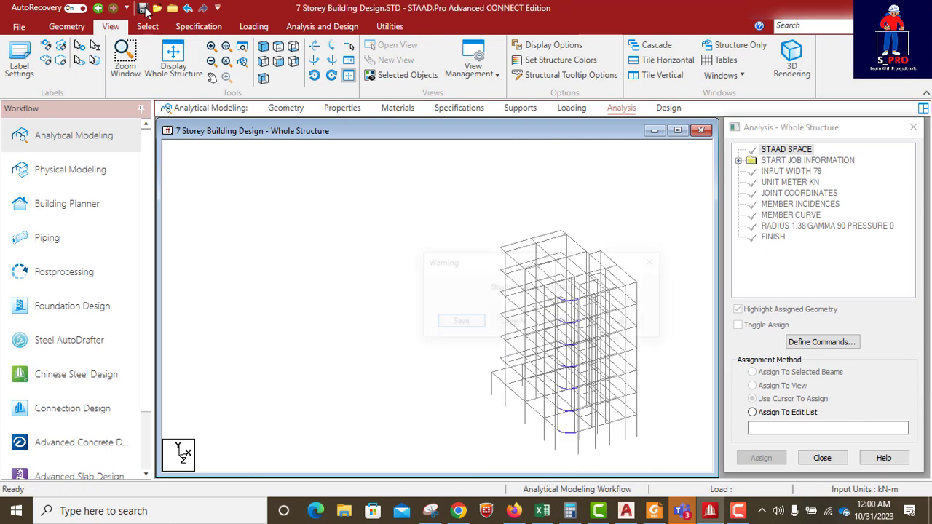
pyautogui.click(473, 327)
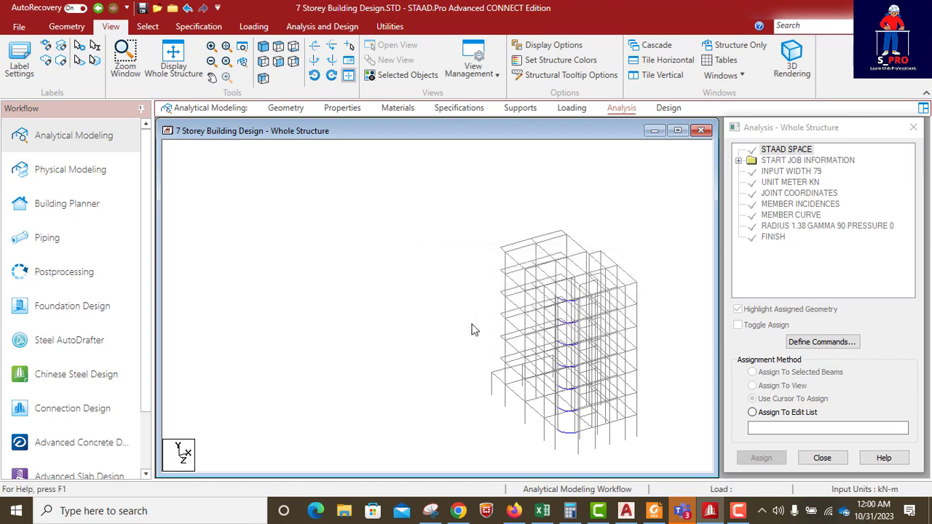
pyautogui.scroll(2, 561, 337)
pyautogui.scroll(-3, 505, 329)
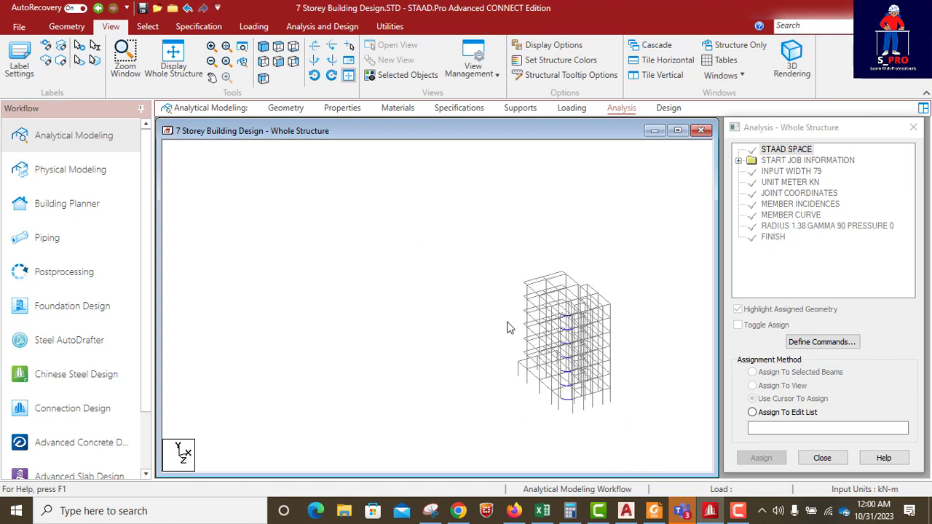
pyautogui.scroll(1, 586, 342)
pyautogui.scroll(1, 587, 342)
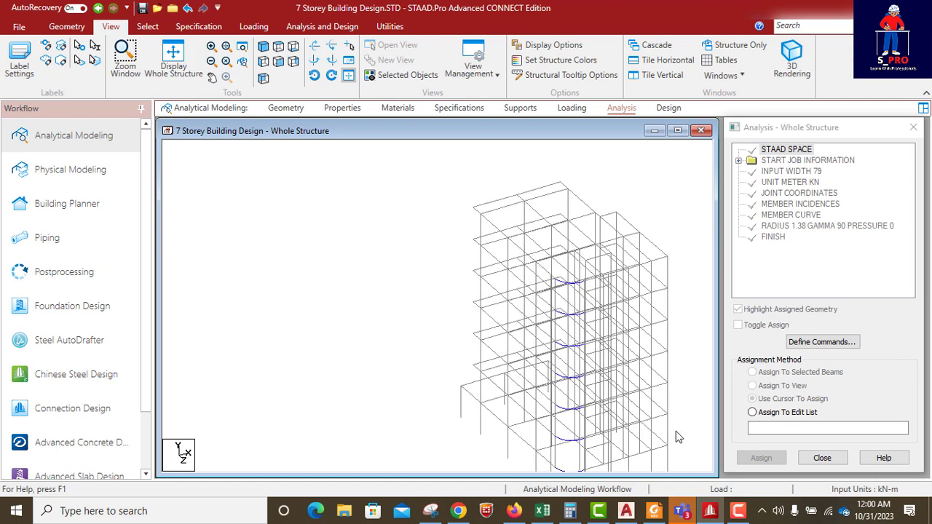
# Switch to AutoCAD and examine the roof level in the building section and the rooftop plan around grid B.
pyautogui.click(630, 513)
pyautogui.scroll(-6, 603, 176)
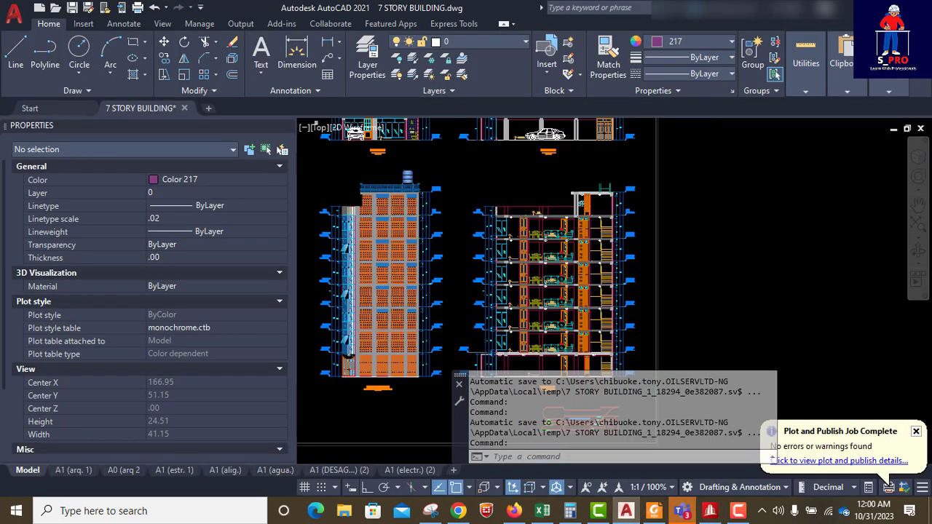
pyautogui.scroll(3, 602, 176)
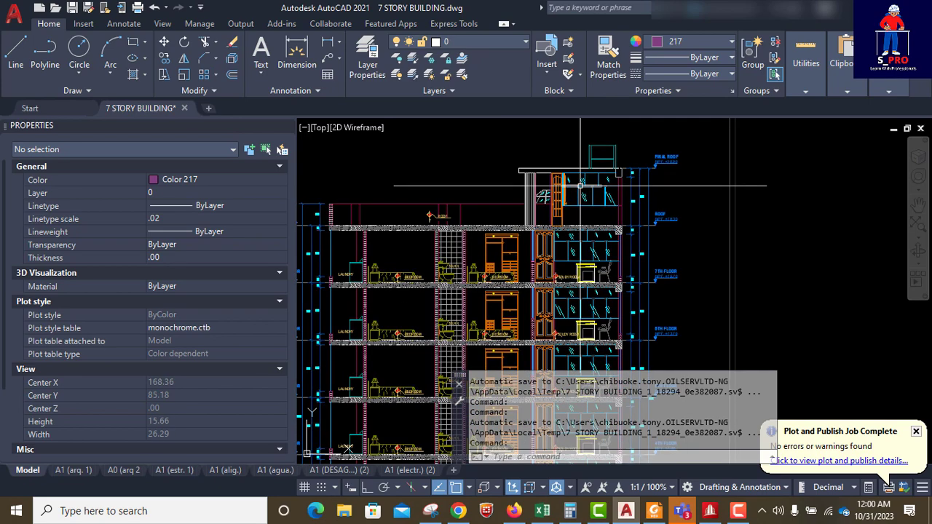
pyautogui.scroll(-8, 622, 225)
pyautogui.scroll(8, 538, 292)
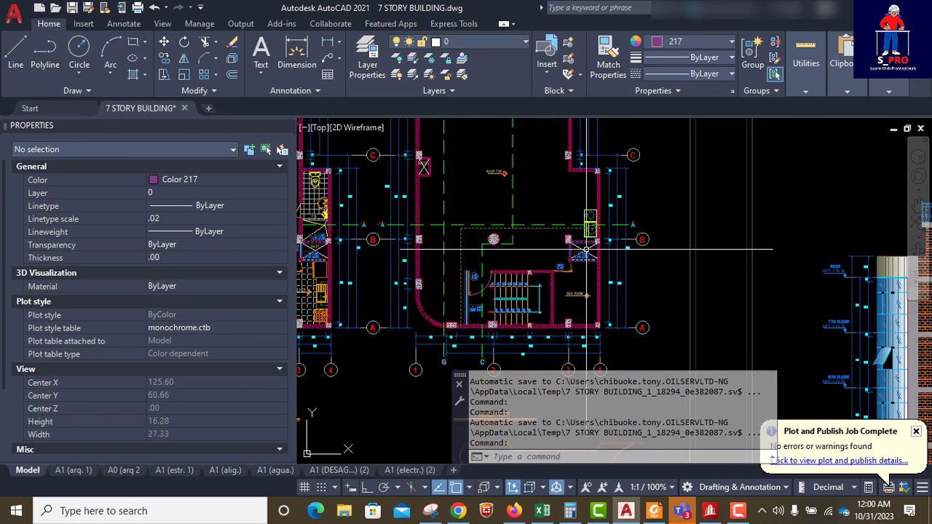
pyautogui.scroll(6, 603, 250)
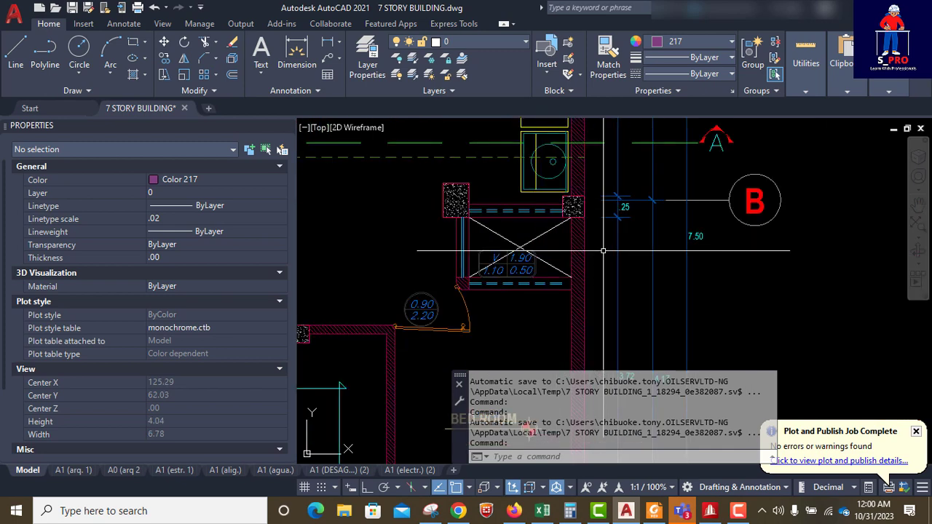
pyautogui.scroll(-6, 603, 251)
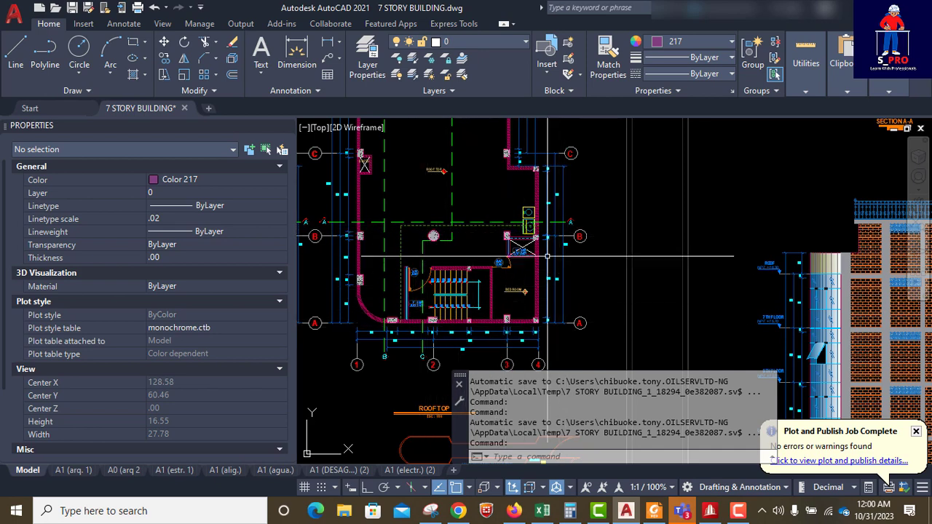
pyautogui.scroll(-6, 502, 288)
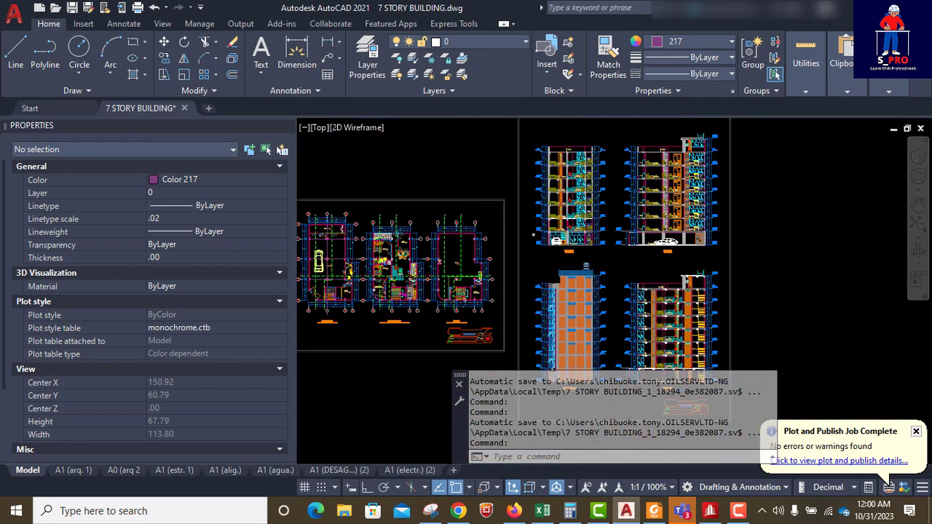
pyautogui.scroll(-2, 463, 299)
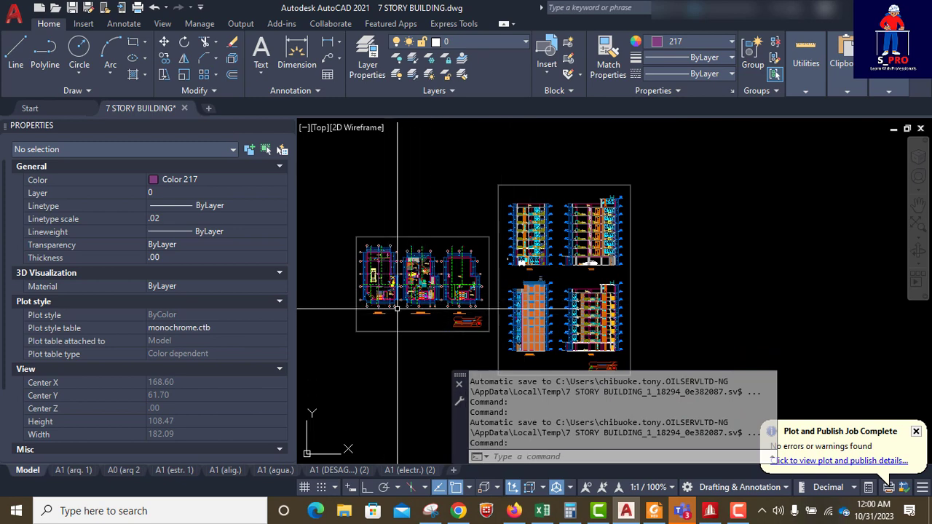
pyautogui.scroll(2, 423, 291)
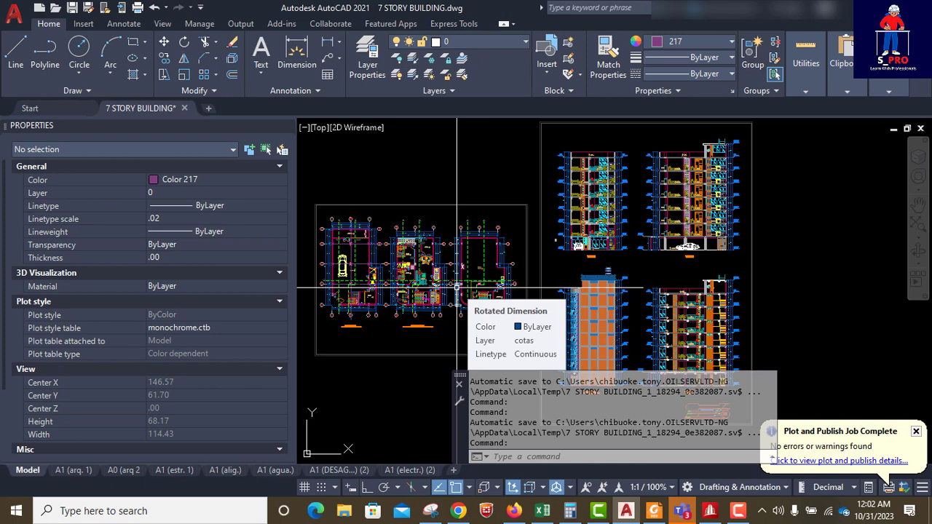
pyautogui.scroll(-5, 551, 358)
pyautogui.scroll(5, 551, 326)
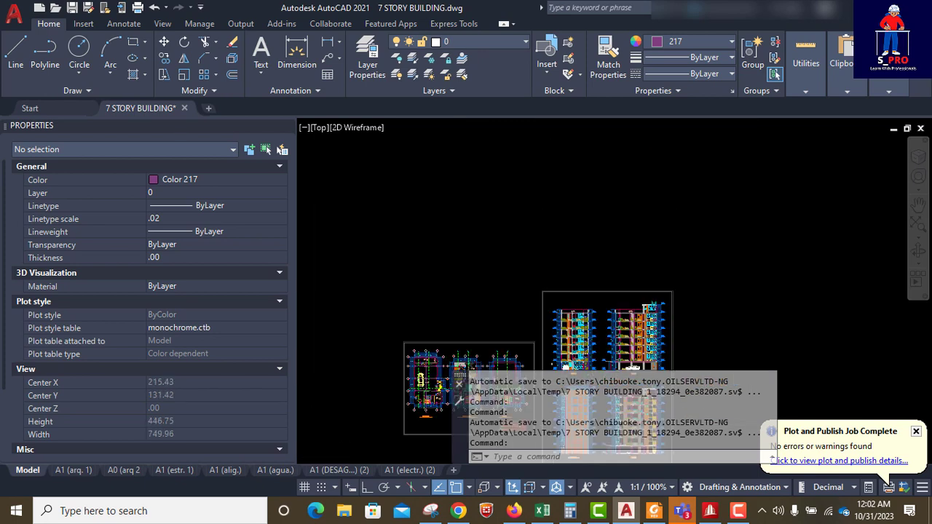
pyautogui.click(680, 235)
pyautogui.scroll(-8, 582, 233)
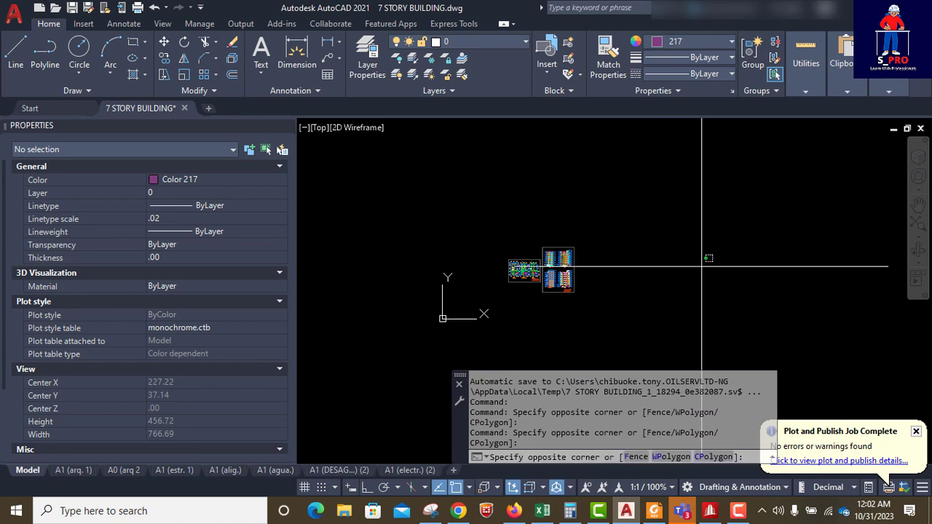
pyautogui.click(701, 266)
pyautogui.scroll(-2, 601, 275)
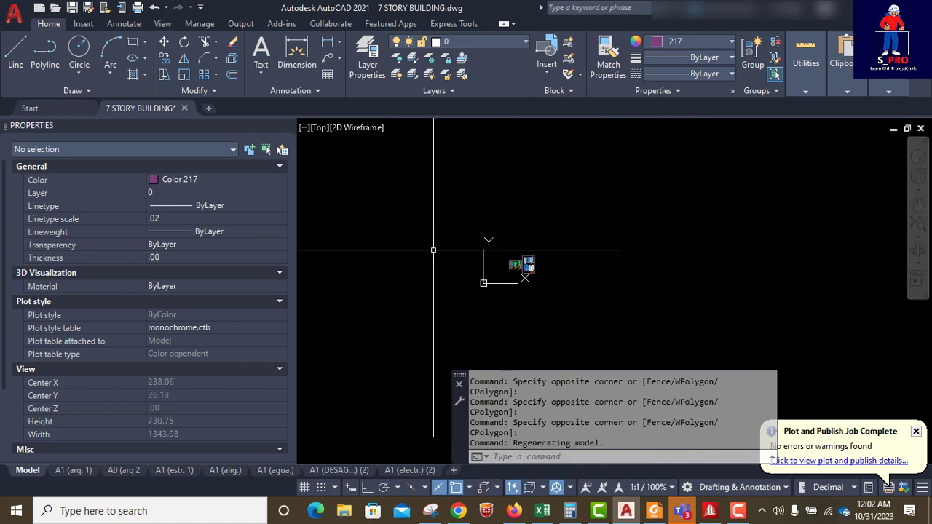
pyautogui.scroll(8, 539, 270)
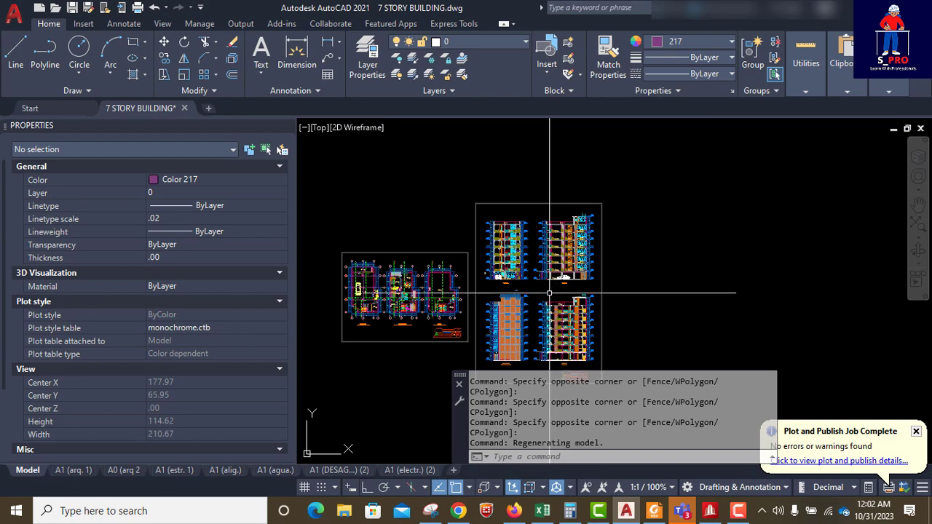